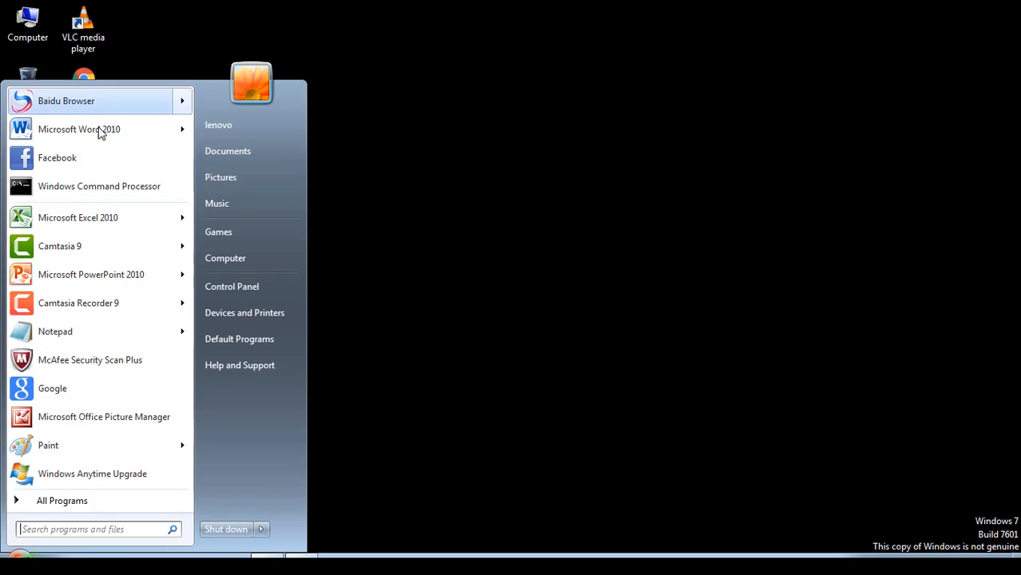
# - Launch Microsoft Excel 2010 from the Microsoft Office program group
pyautogui.click(47, 504)
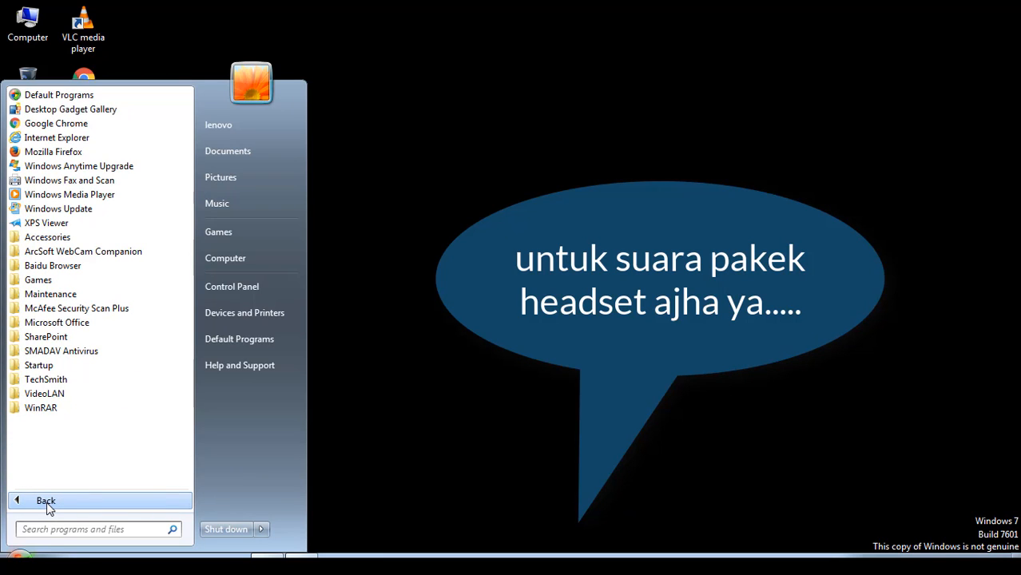
pyautogui.click(100, 325)
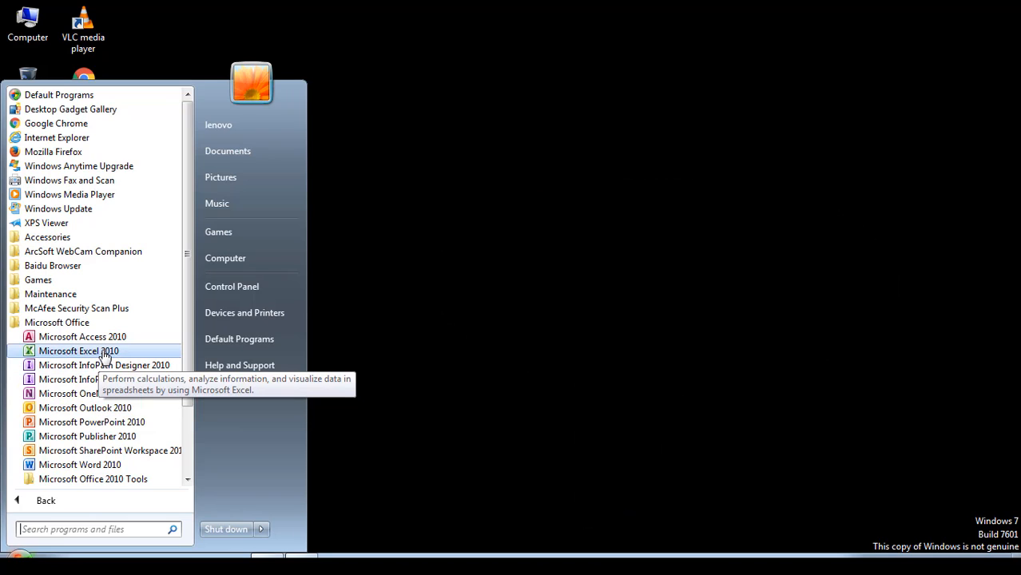
pyautogui.doubleClick(105, 355)
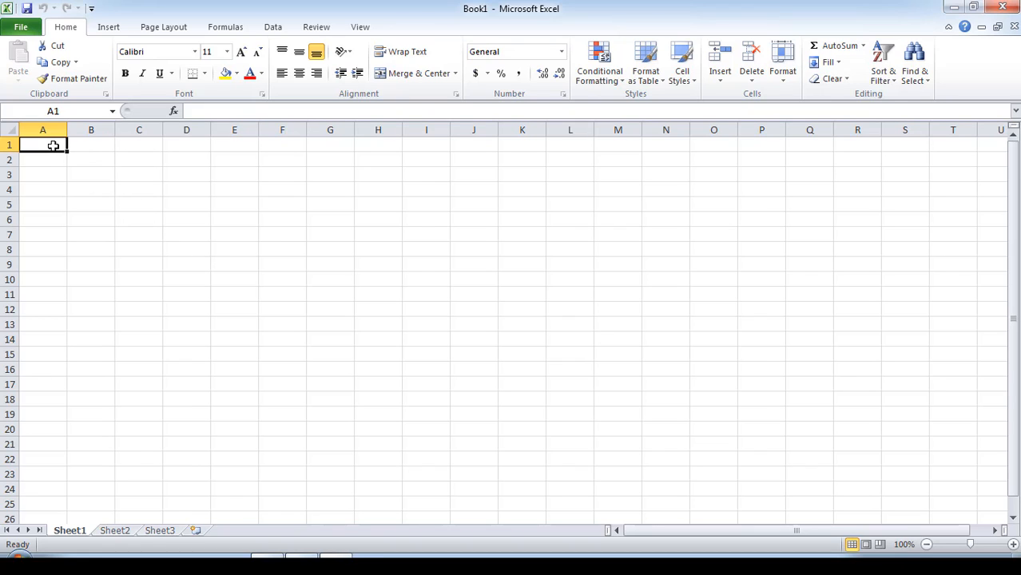
# - Enter the title PENJUALAN TOKO in cell A1 of the blank workbook
pyautogui.moveTo(53, 146)
pyautogui.mouseDown()
pyautogui.moveTo(162, 168)
pyautogui.moveTo(155, 145)
pyautogui.mouseUp()
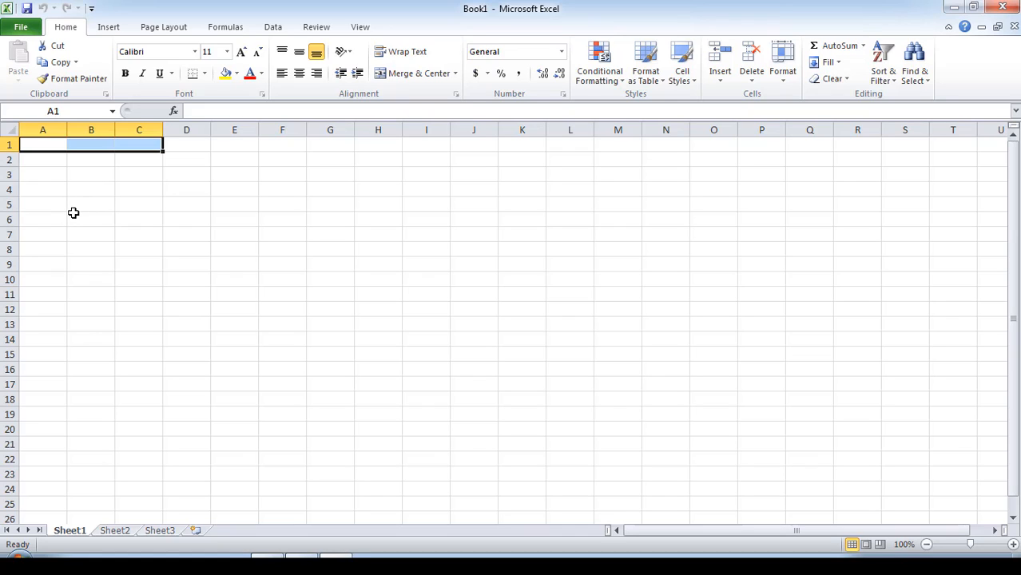
pyautogui.click(45, 144)
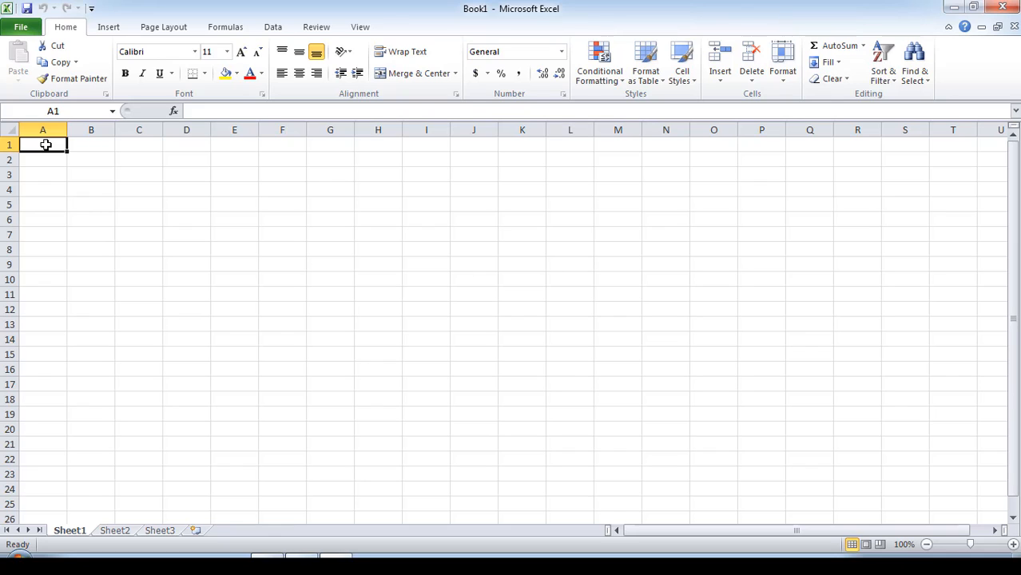
pyautogui.write('PE')
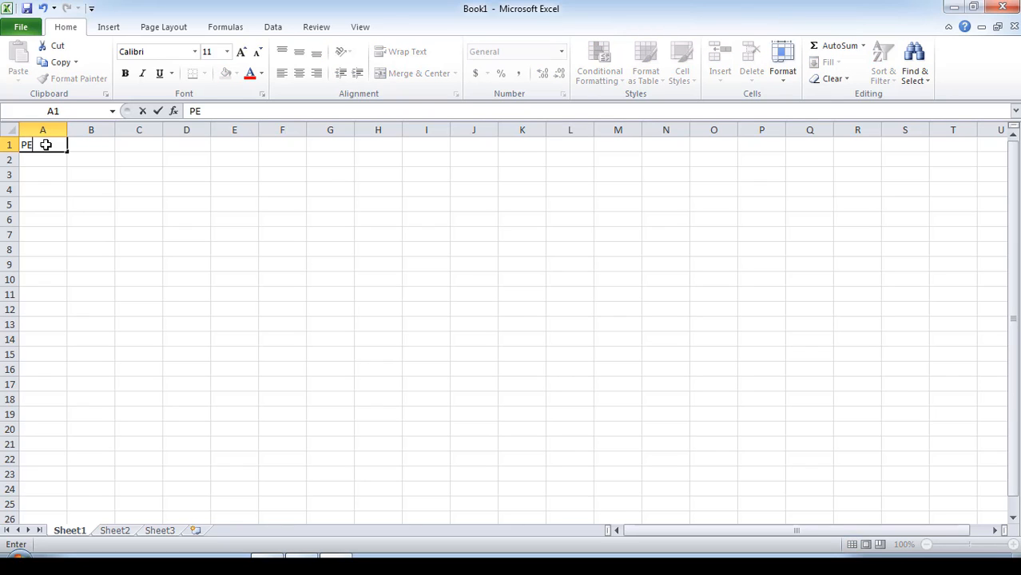
pyautogui.write('NJUALA')
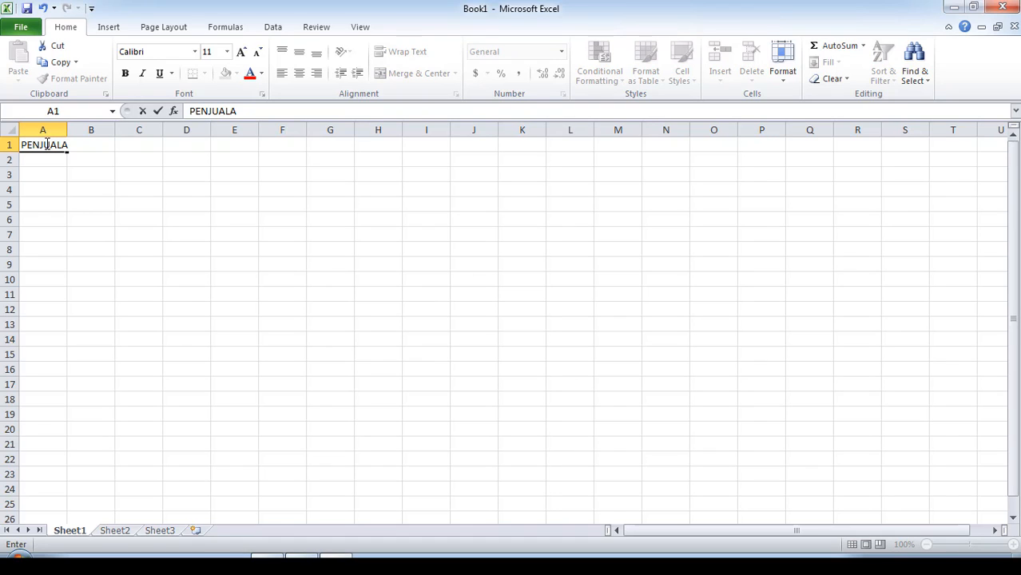
pyautogui.write('N TOKO')
# - Enter the date 3/28/2017 in cell A2, directly below the title
pyautogui.click(53, 163)
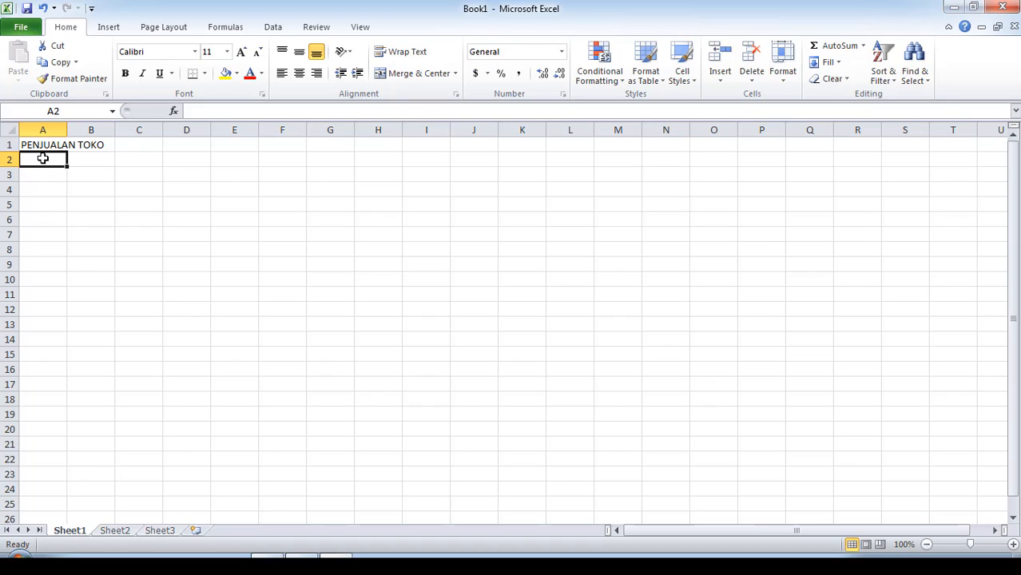
pyautogui.write('3')
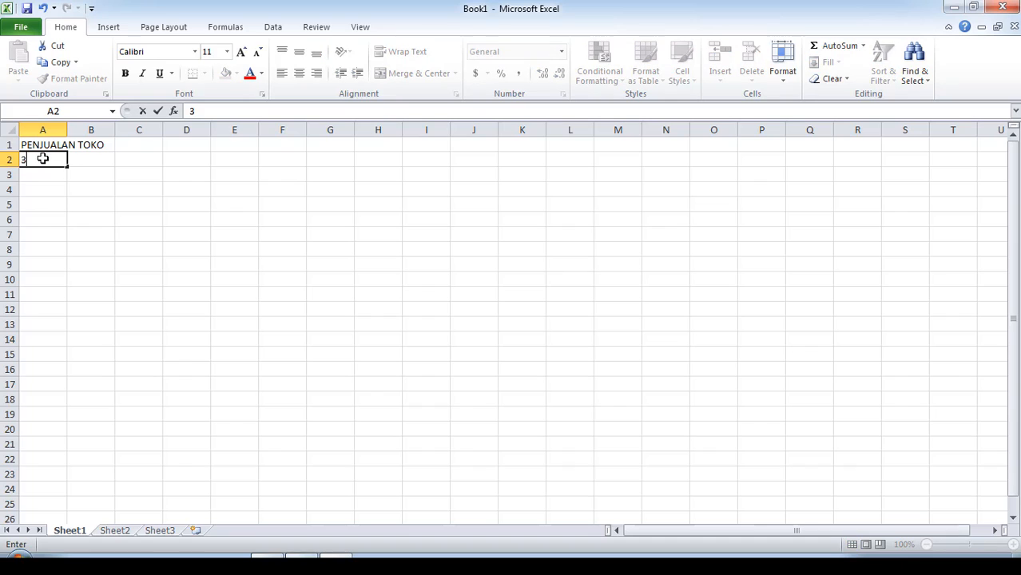
pyautogui.write('/28/2017')
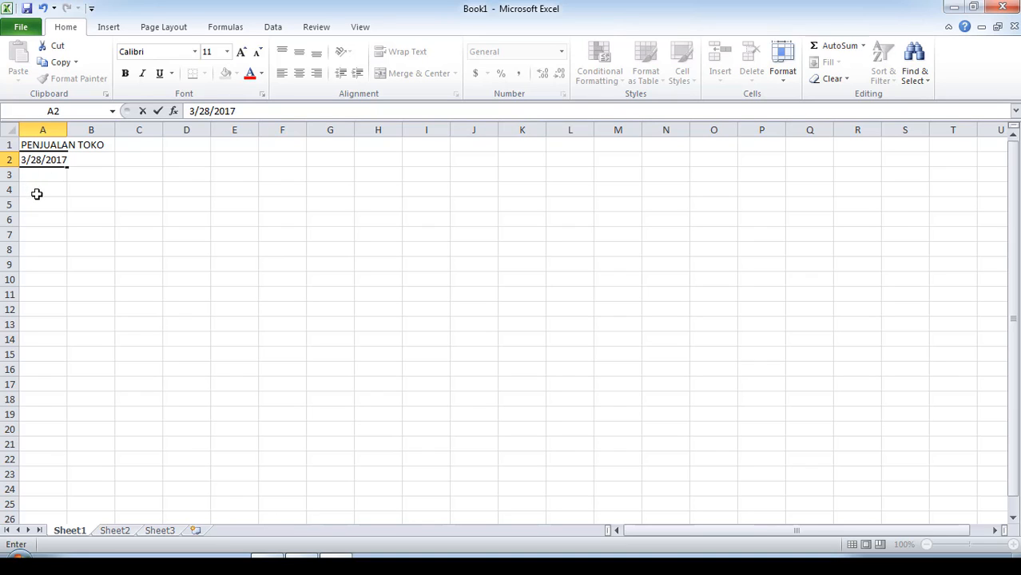
pyautogui.click(58, 191)
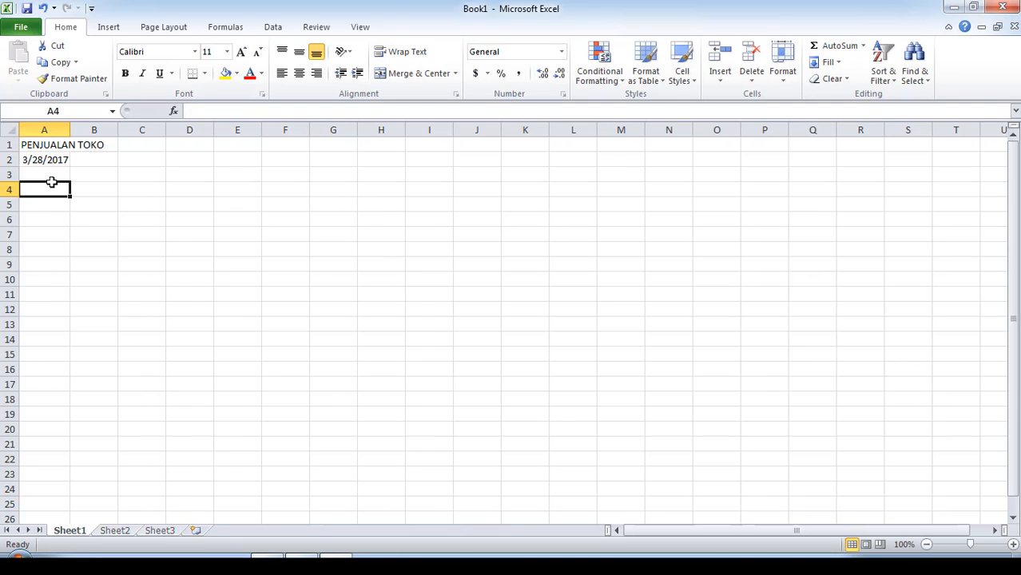
# - Enter NO in cell A4 as the first column heading of the sales table
pyautogui.click(30, 161)
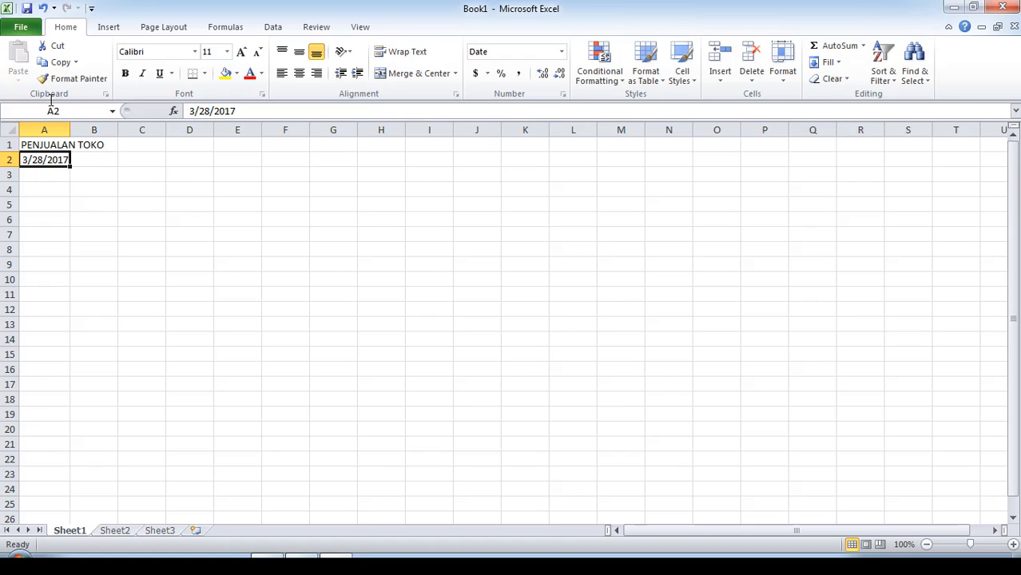
pyautogui.click(48, 190)
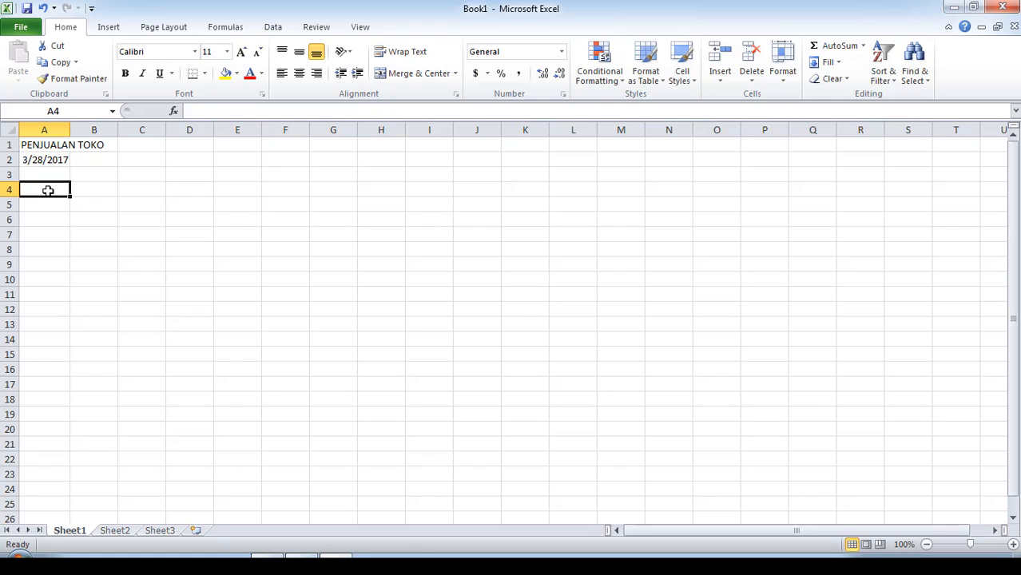
pyautogui.write('NO')
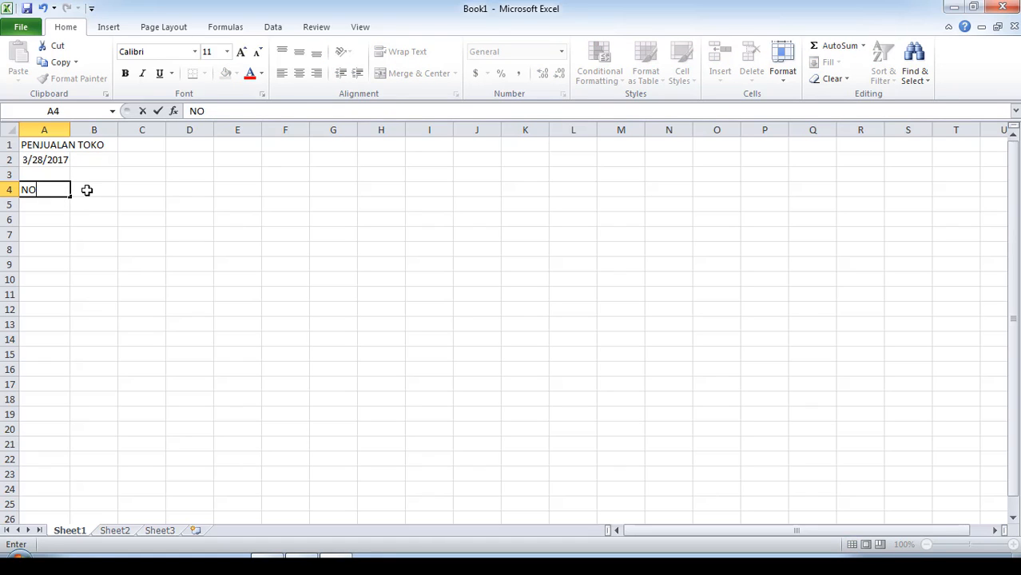
# - Enter the column headings KETERANGAN in cell B4 and JUM in cell C4
pyautogui.click(87, 190)
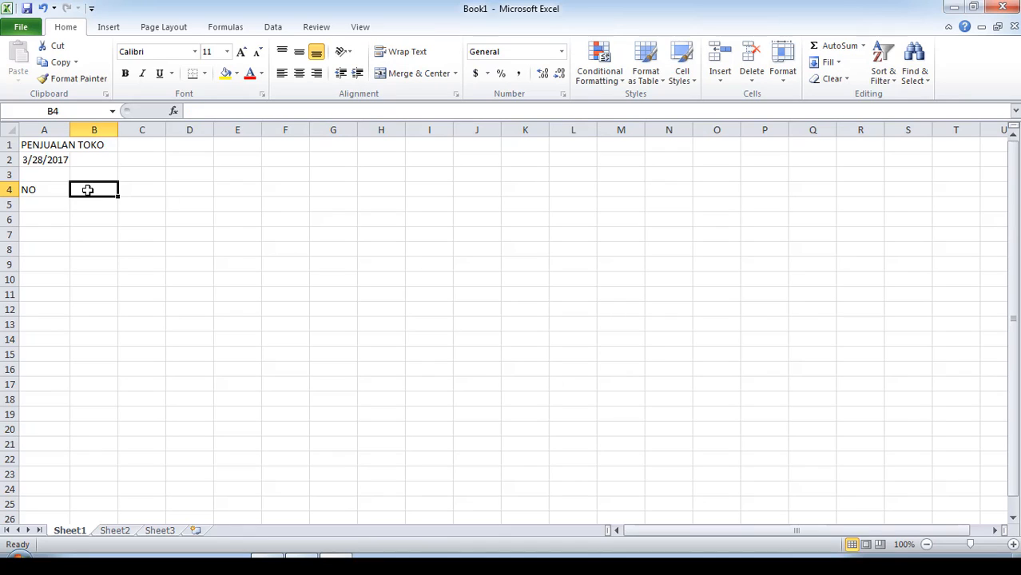
pyautogui.write('KE')
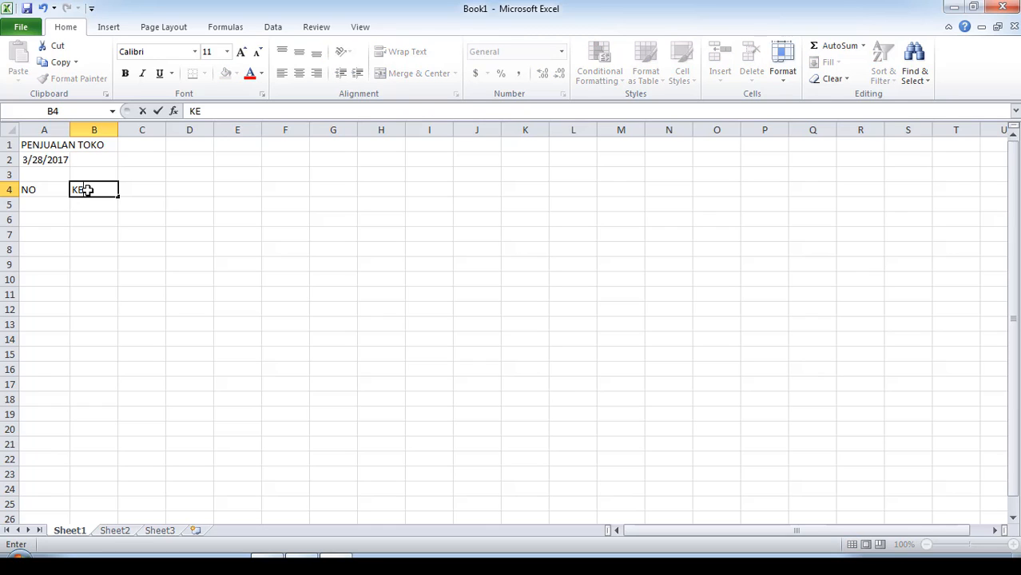
pyautogui.write('TERANGAN')
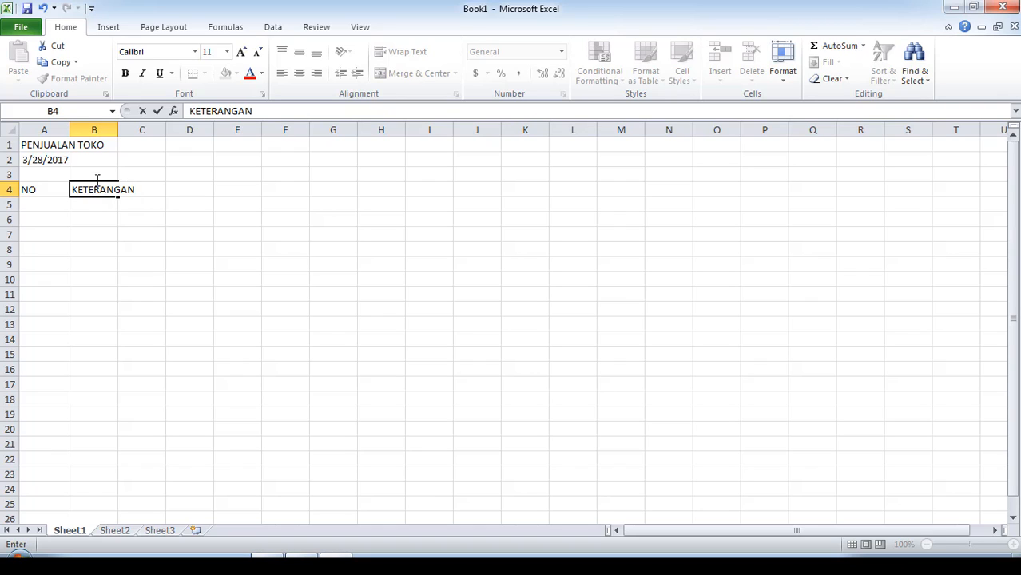
pyautogui.click(101, 238)
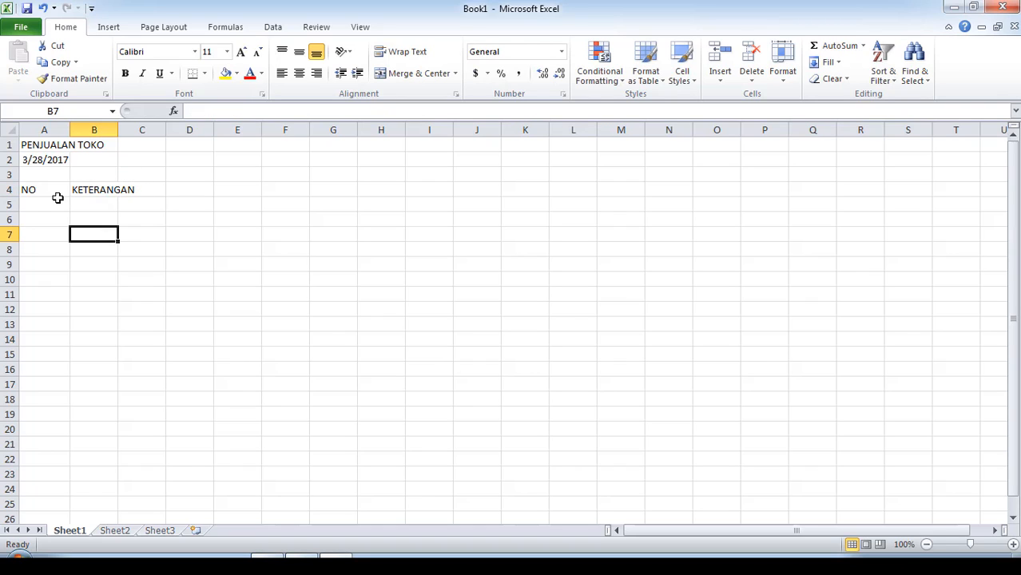
pyautogui.click(41, 190)
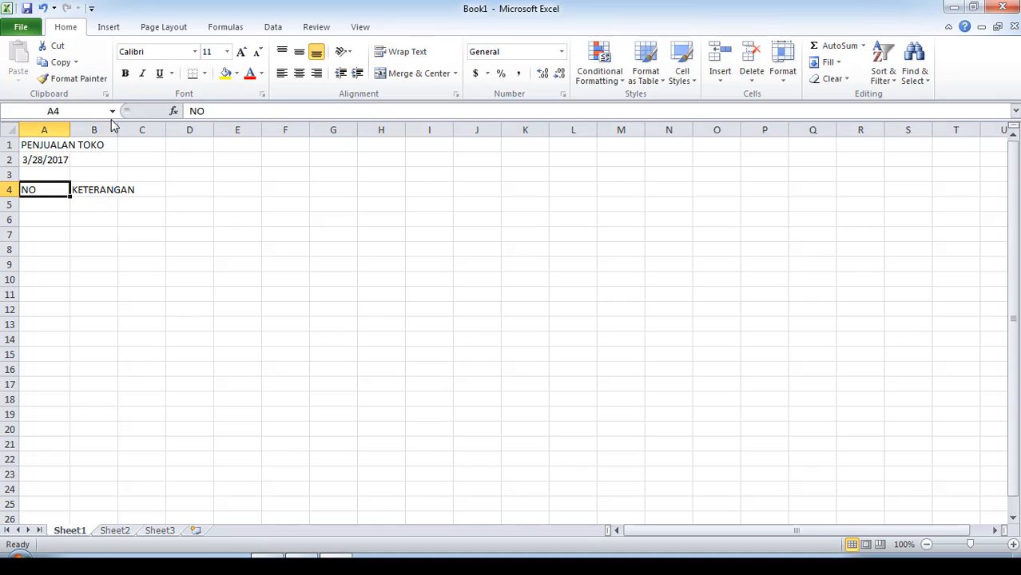
pyautogui.click(116, 192)
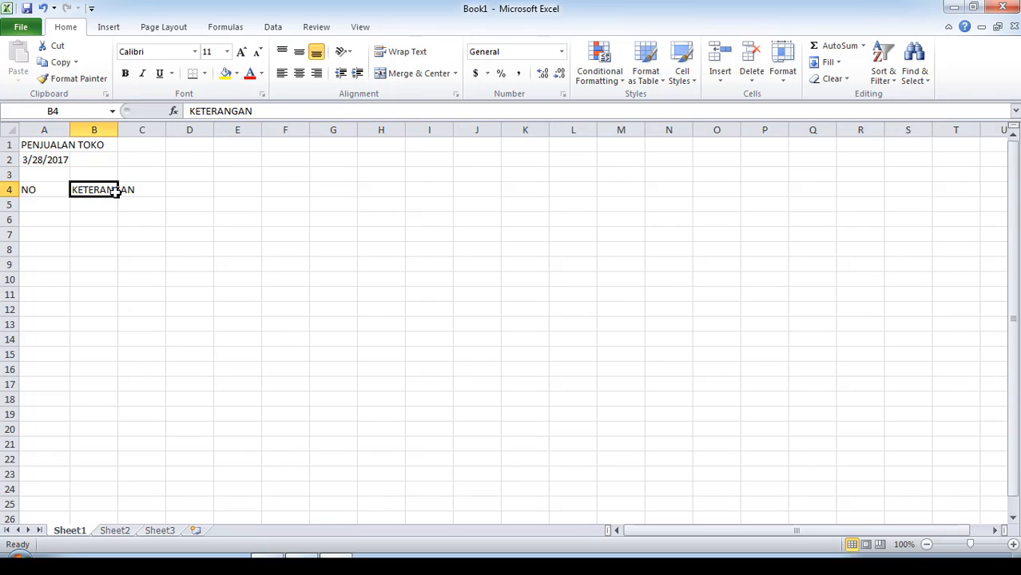
pyautogui.press('Right')
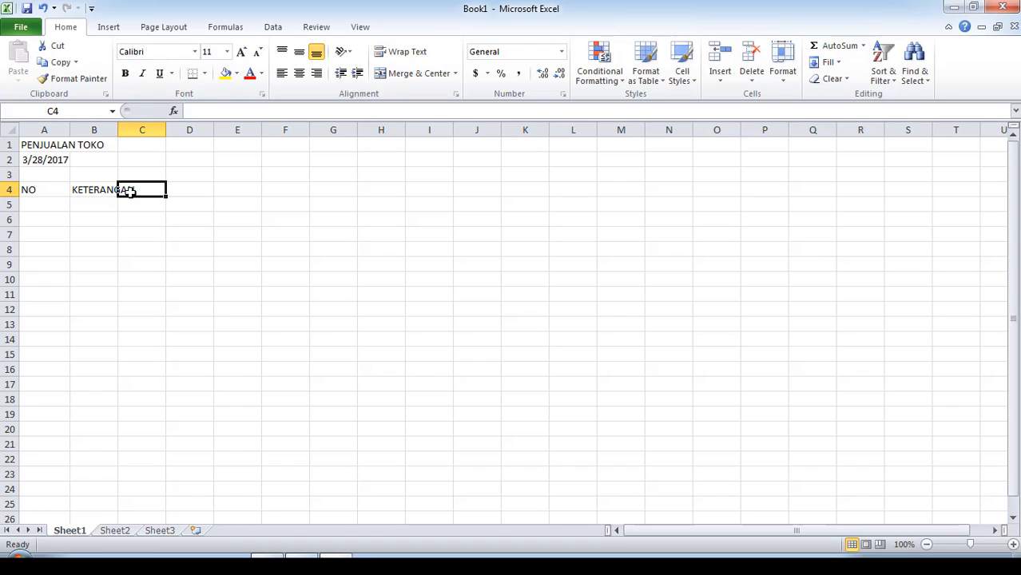
pyautogui.write('JU')
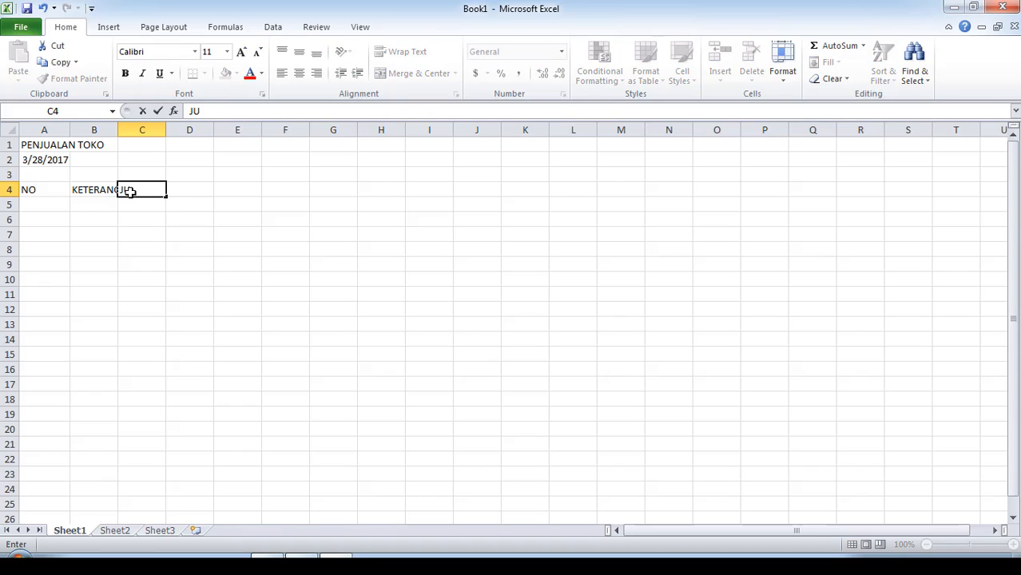
pyautogui.write('M')
# - Replace the column heading in cell B4 with NAMA BARANG
pyautogui.click(95, 190)
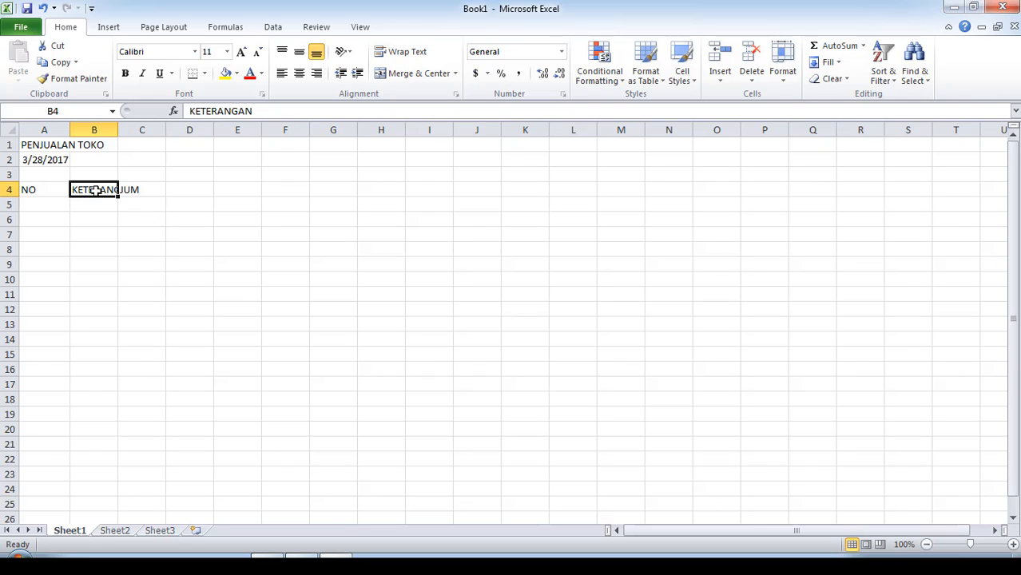
pyautogui.write('NAMA')
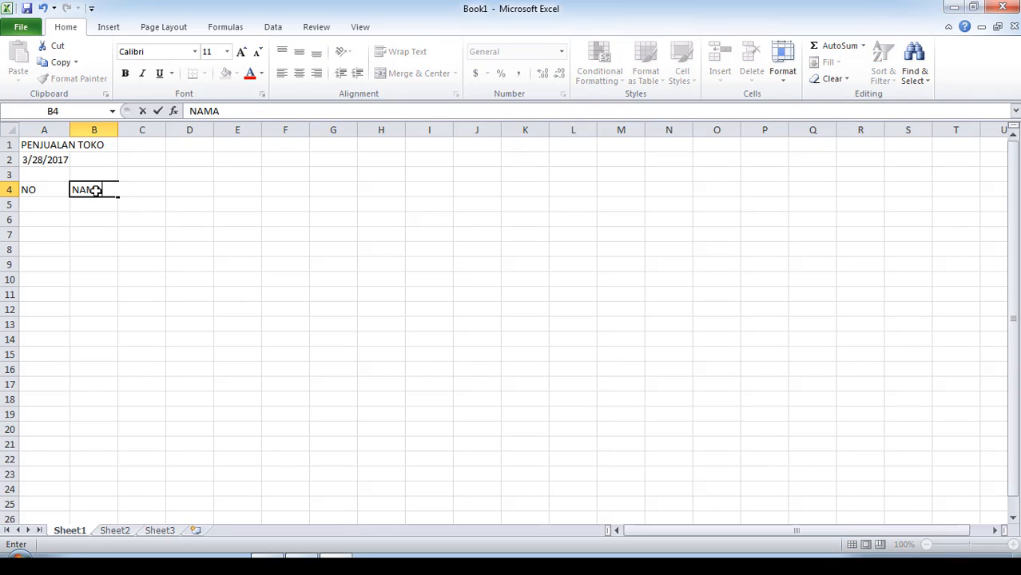
pyautogui.write(' BARANG')
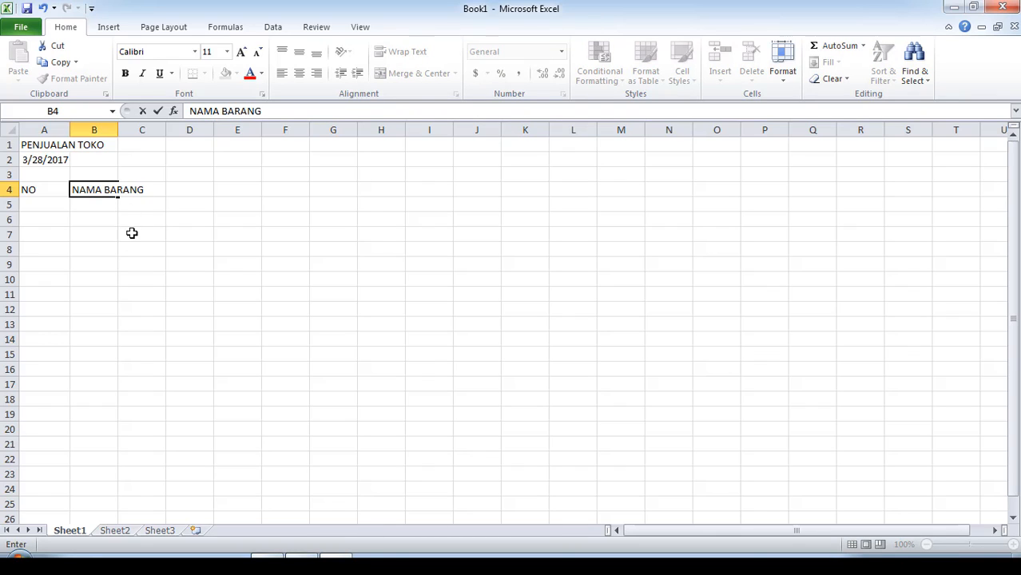
pyautogui.click(132, 233)
# - Replace the column heading in cell C4 with JUMLAH BARANG
pyautogui.click(131, 187)
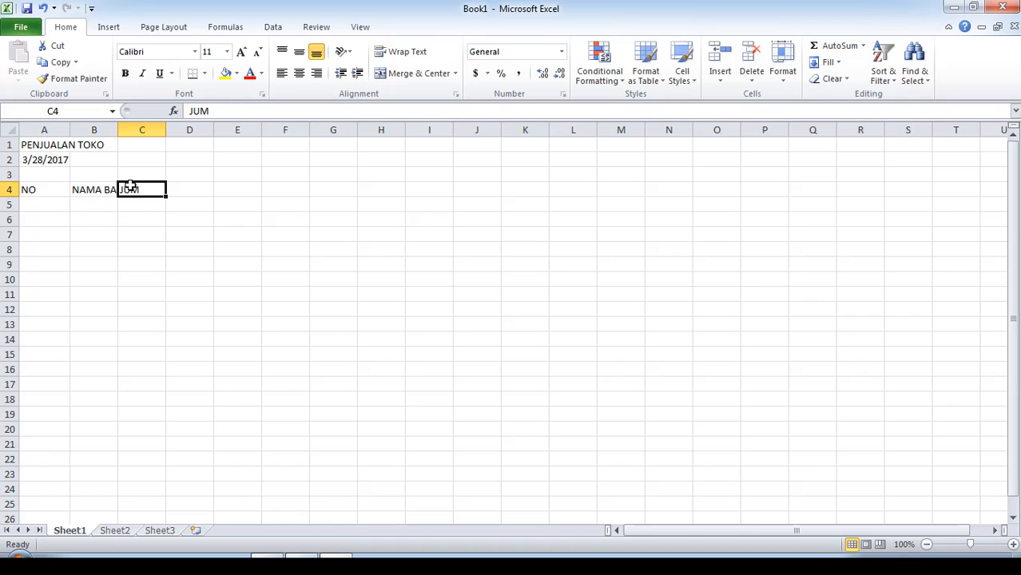
pyautogui.write('LA')
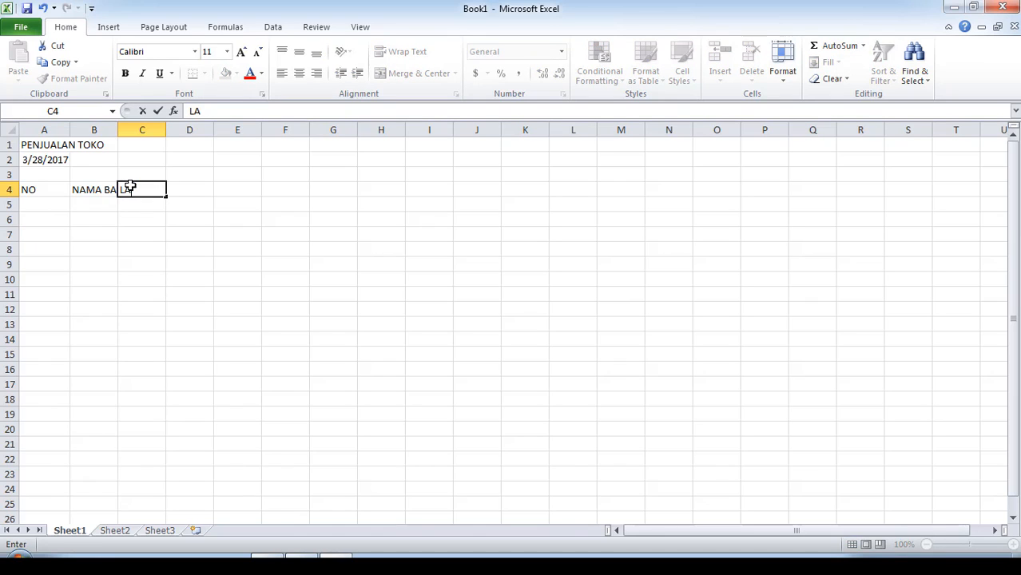
pyautogui.press('BackSpace')
pyautogui.press('BackSpace')
pyautogui.write('JUMLAH')
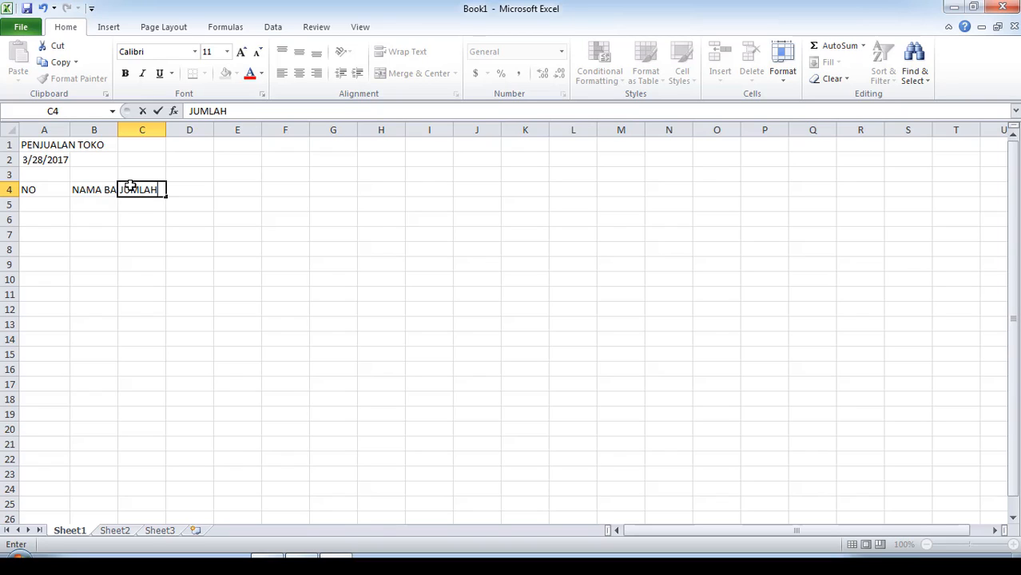
pyautogui.write(' BARANG')
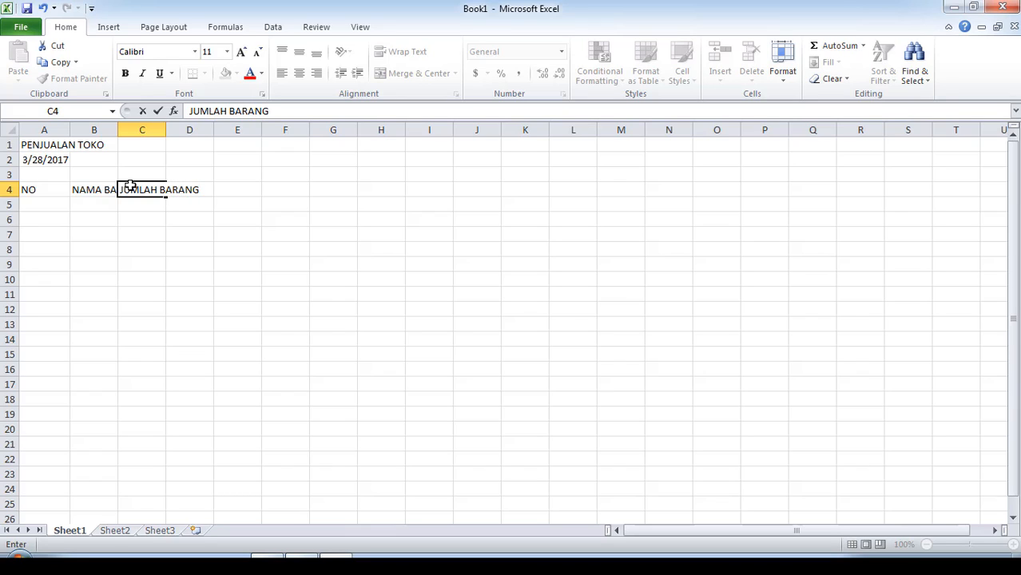
# - Enter the column heading HARGA BELI in cell D4 and make E4 the active cell
pyautogui.press('Tab')
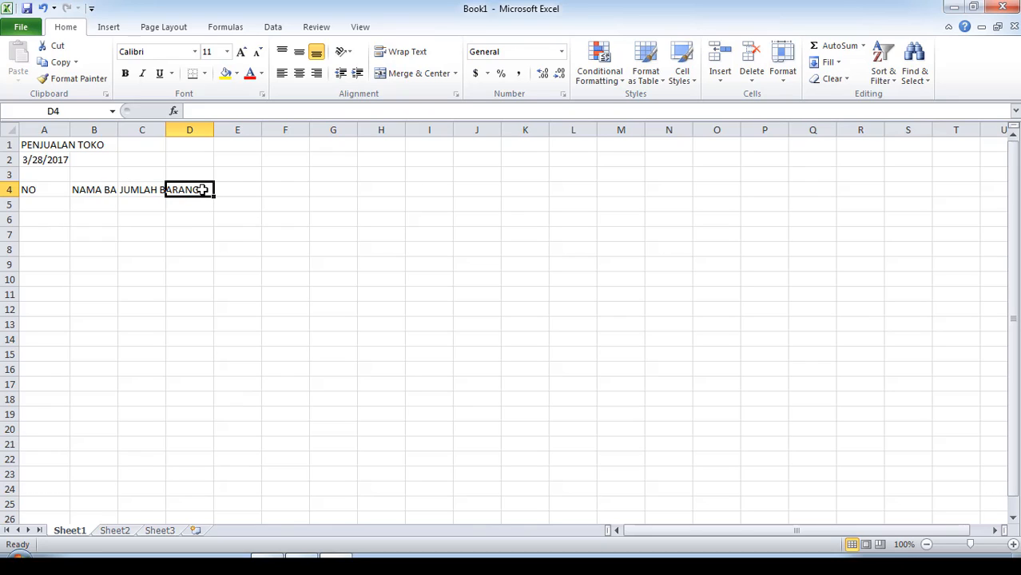
pyautogui.write('HA')
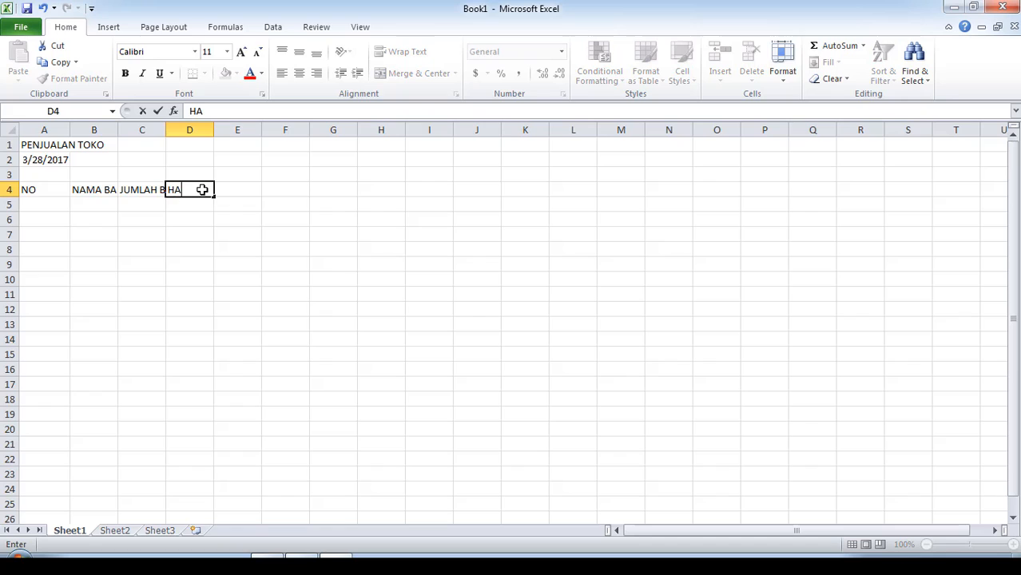
pyautogui.write('RGA BELI')
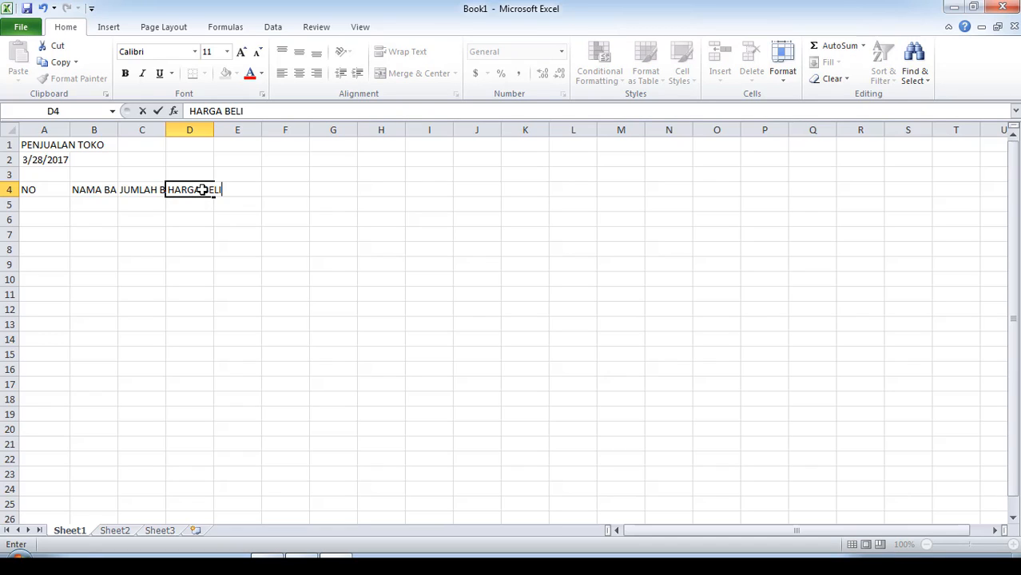
pyautogui.press('Tab')
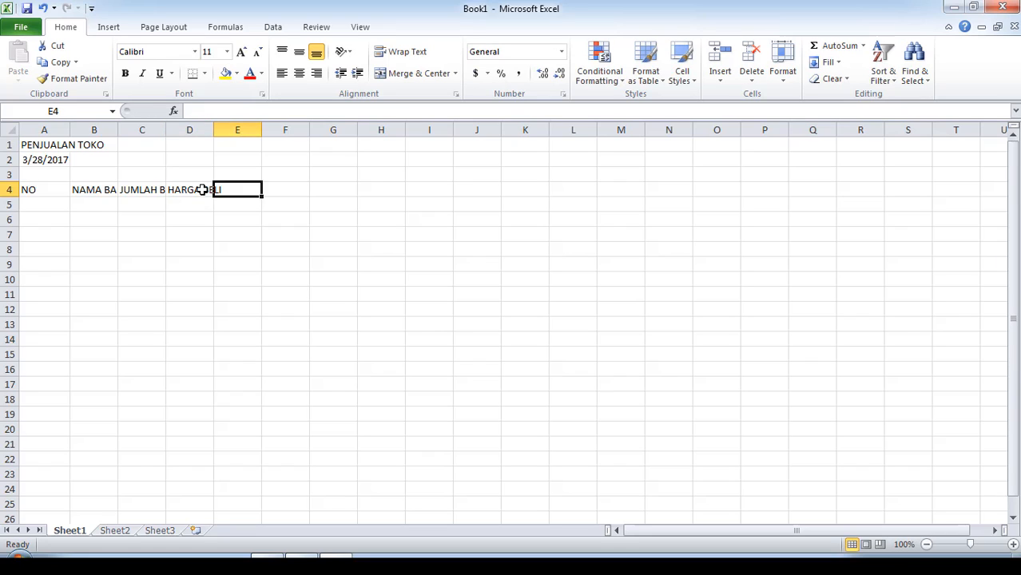
pyautogui.click(204, 189)
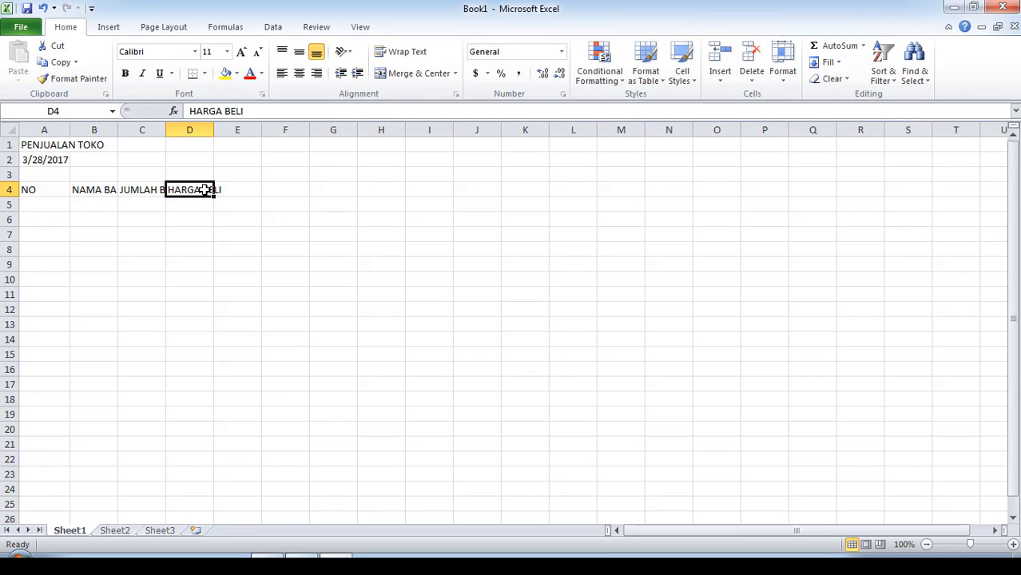
pyautogui.press('Tab')
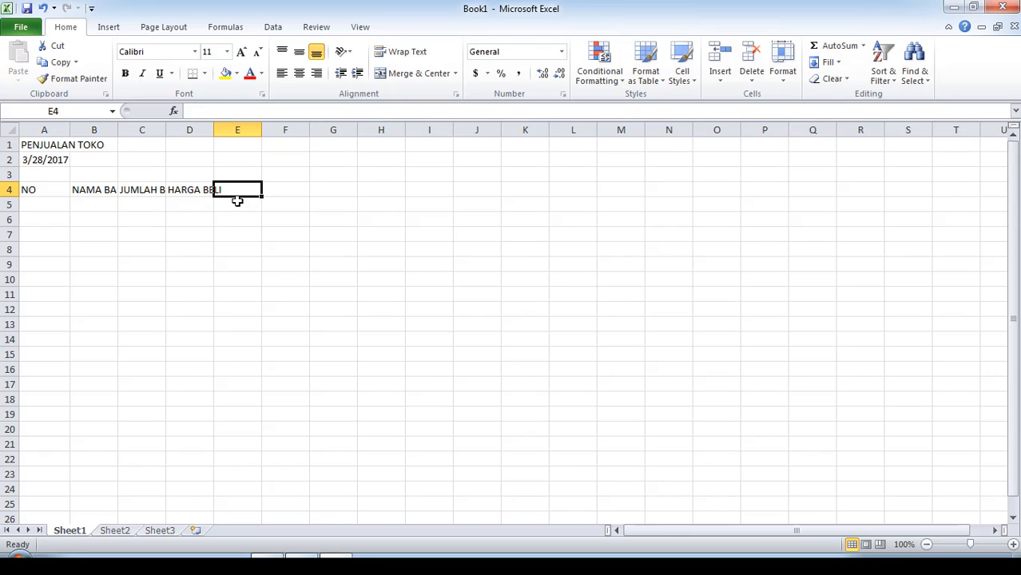
# - Enter the column headings HARGA JUAL in cell E4 and TOTAL HARGA BELI in F4, and start the heading in G4 with T
pyautogui.write('HARG')
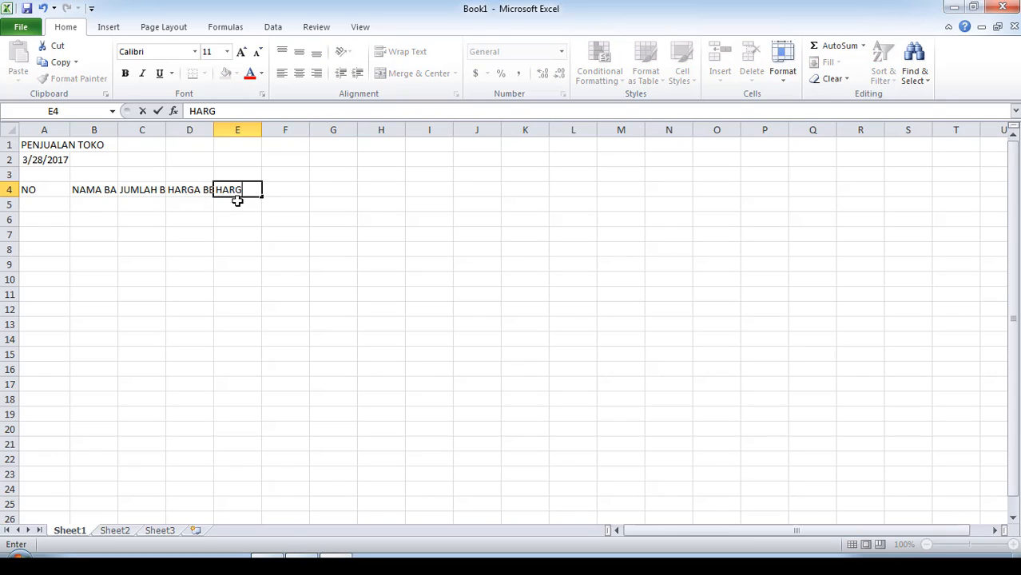
pyautogui.write('A JUAL')
pyautogui.press('Tab')
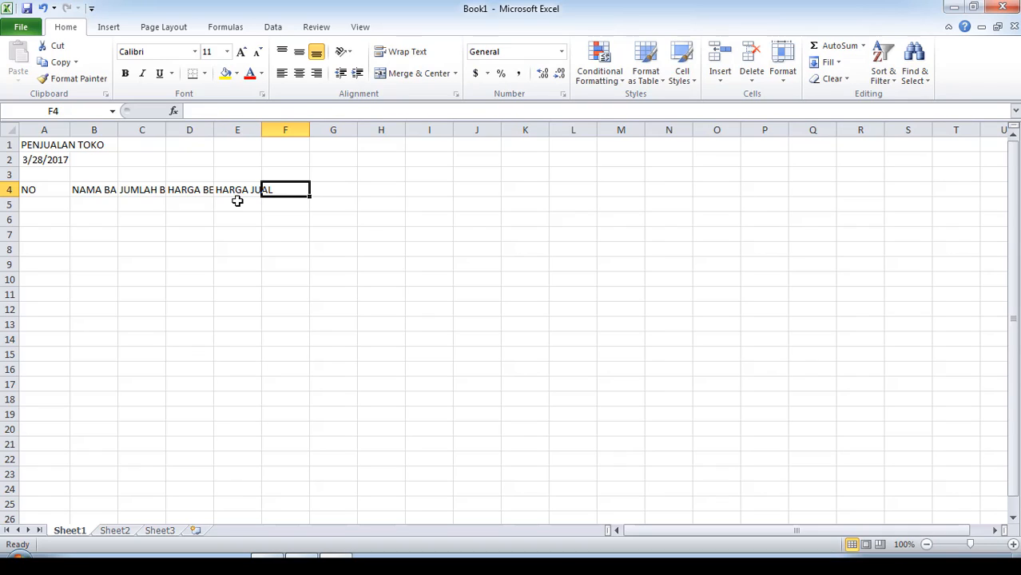
pyautogui.write('TOTAL')
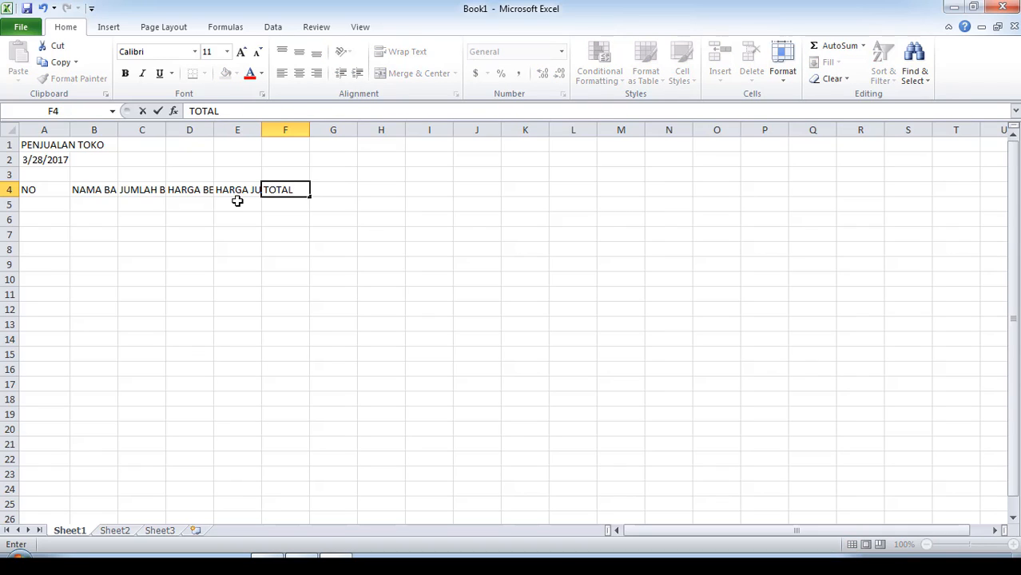
pyautogui.write(' HARGA BELI')
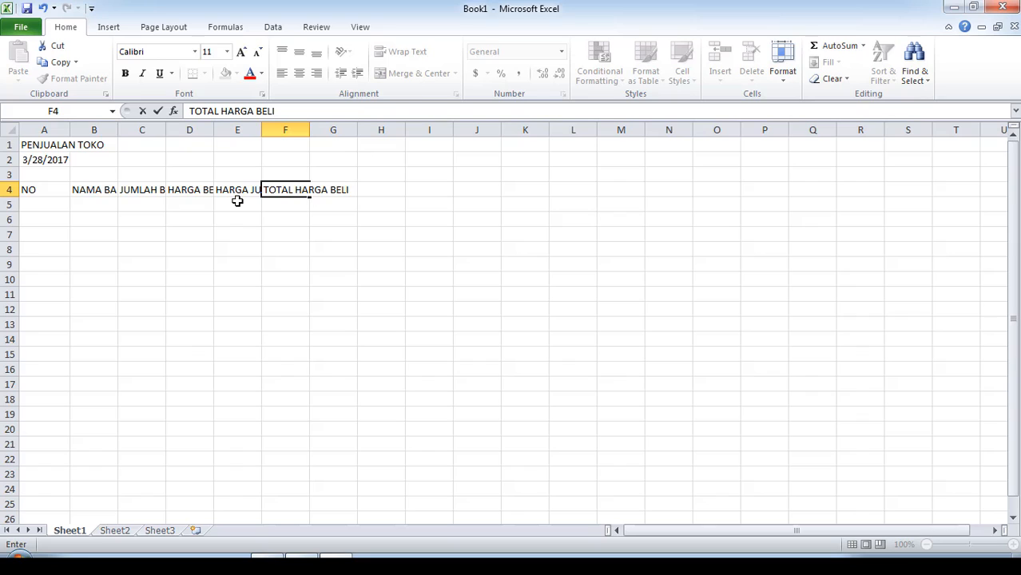
pyautogui.press('Tab')
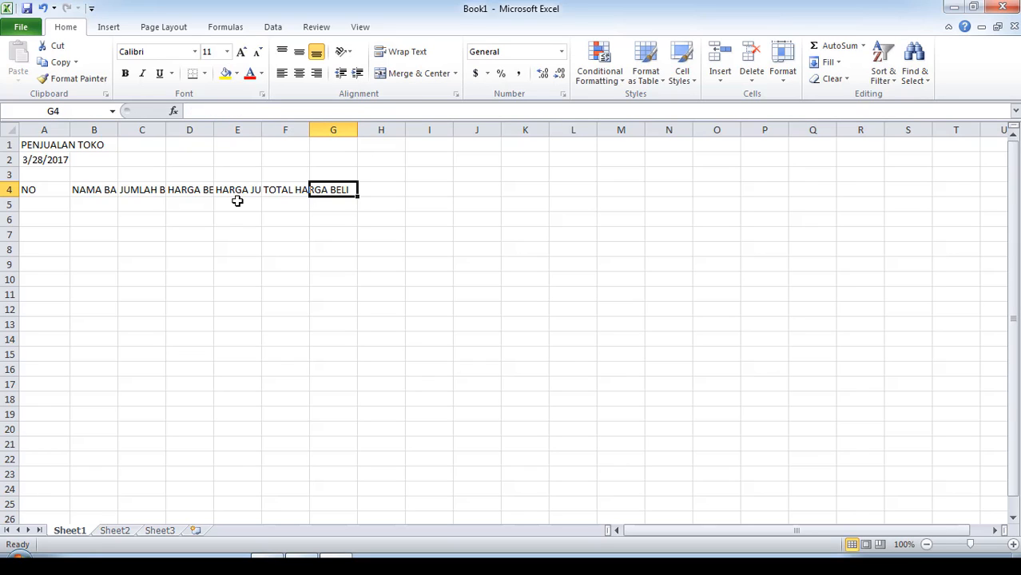
pyautogui.write('T')
pyautogui.click(238, 204)
pyautogui.write('O')
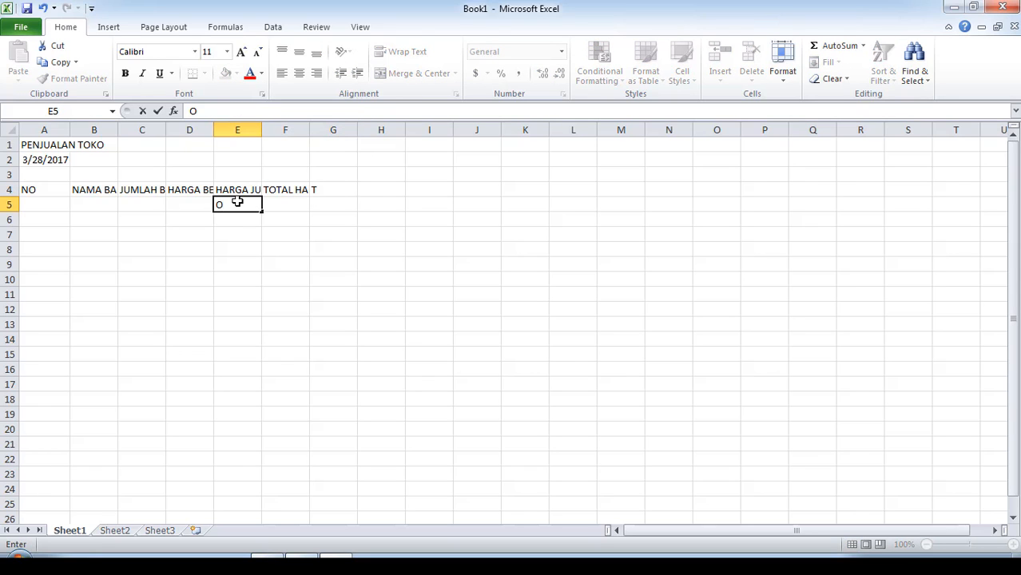
pyautogui.write('TAL')
pyautogui.press('BackSpace')
pyautogui.press('BackSpace')
pyautogui.press('BackSpace')
pyautogui.press('BackSpace')
# - Complete the heading in cell G4 as TOTAL HARGA JUAL and enter the heading KEUNTUNGAN in cell H4
pyautogui.click(317, 189)
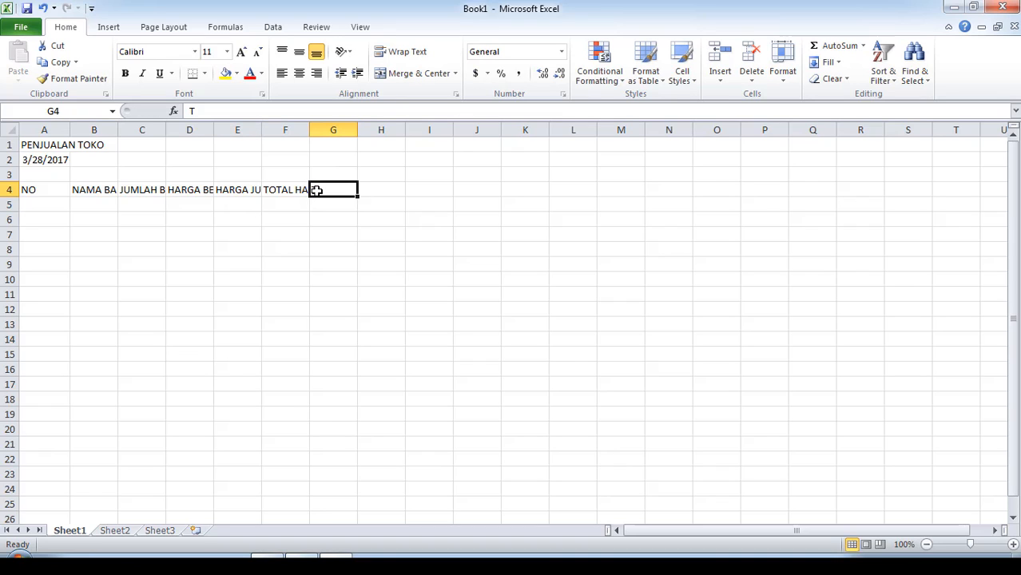
pyautogui.doubleClick(339, 189)
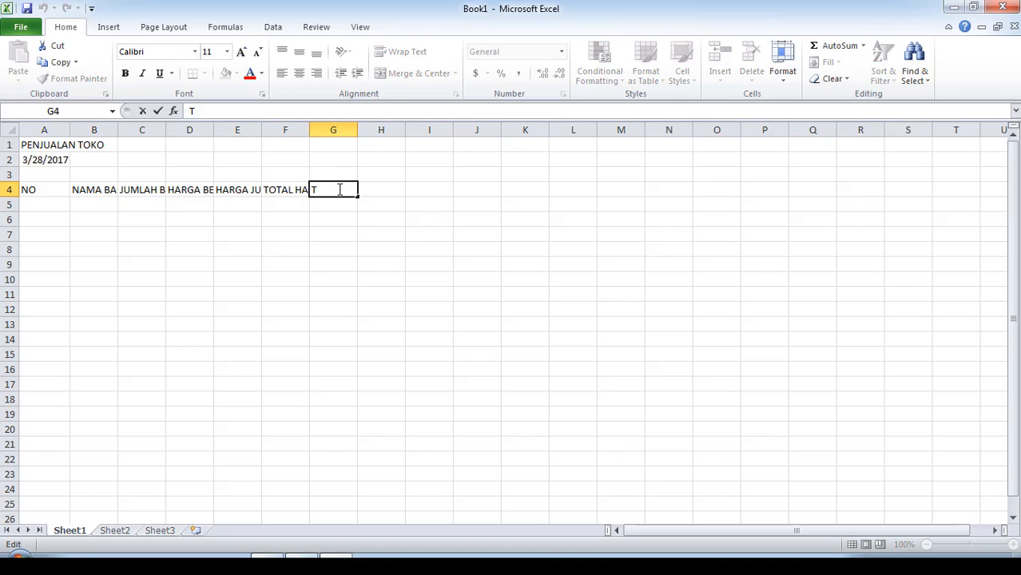
pyautogui.write('OTAL HARGA')
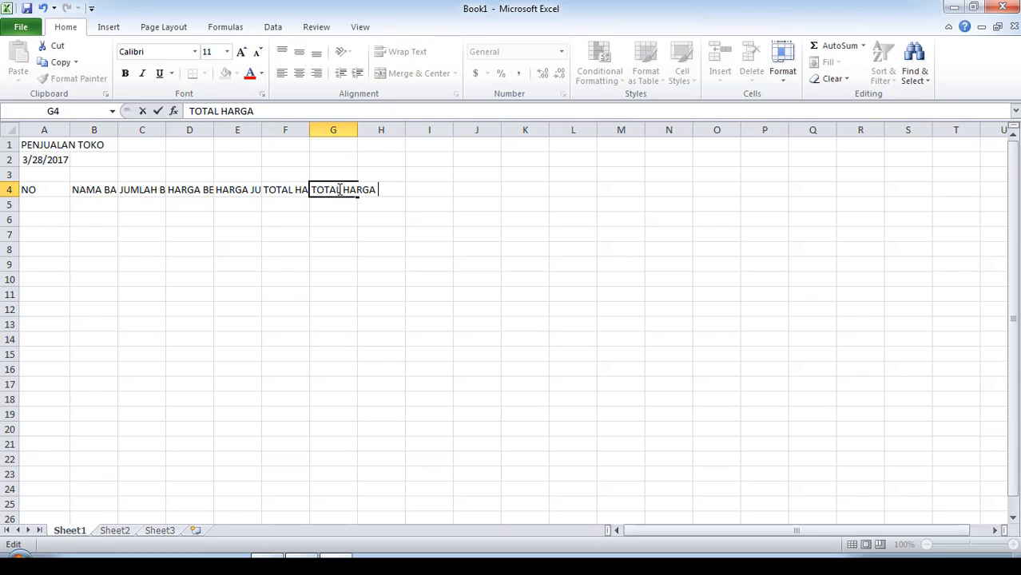
pyautogui.write(' JUAL')
pyautogui.press('Tab')
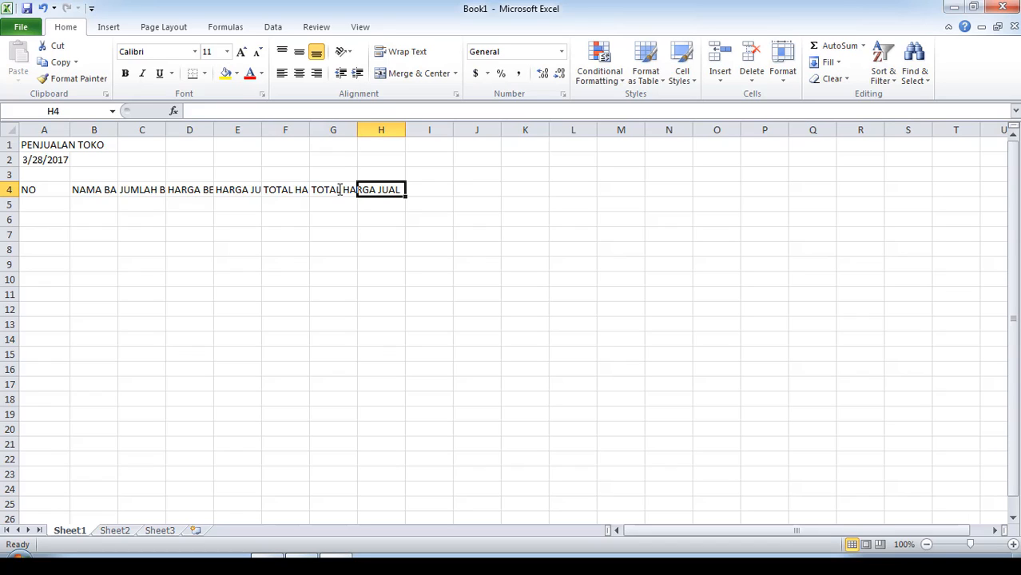
pyautogui.write('K')
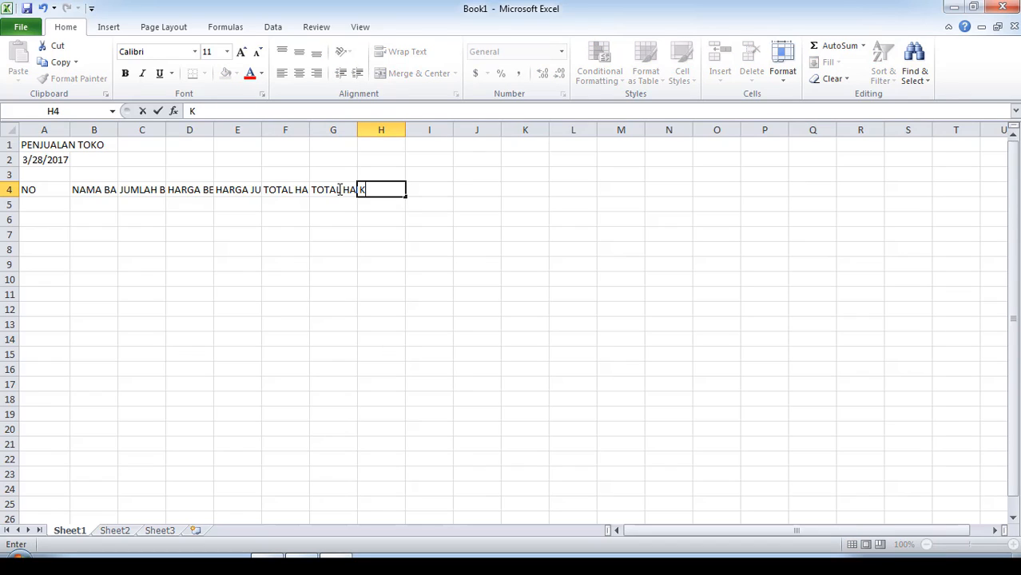
pyautogui.write('EUNTUNGAN')
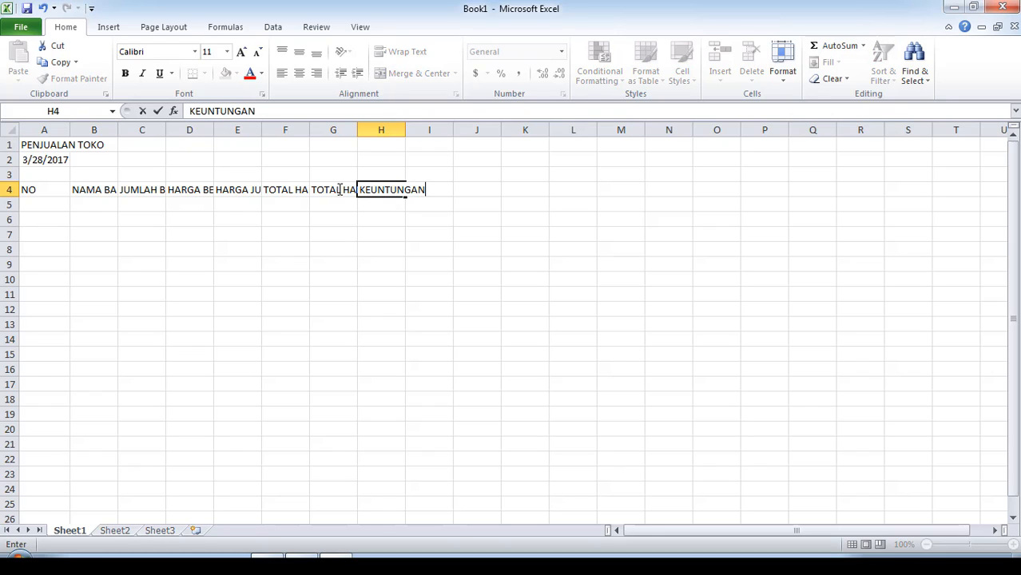
pyautogui.click(367, 238)
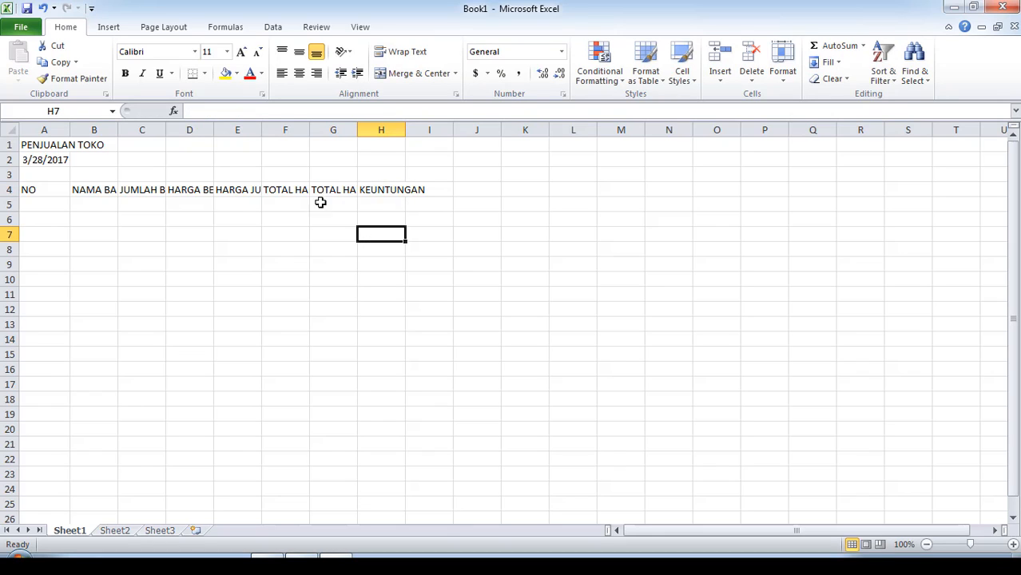
# - Narrow column A to roughly the width of its NO heading
pyautogui.click(28, 188)
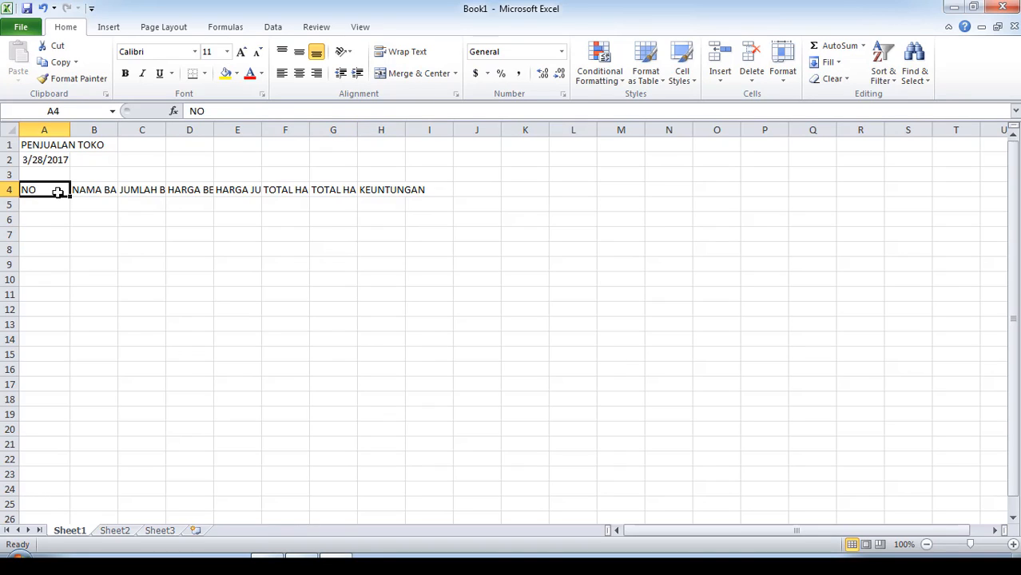
pyautogui.moveTo(69, 131); pyautogui.dragTo(42, 132)
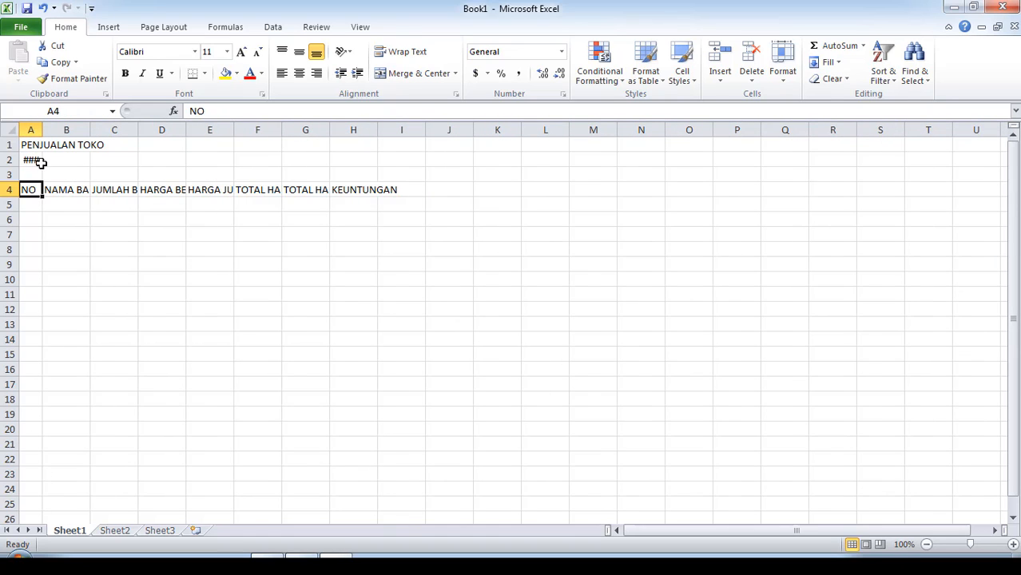
pyautogui.moveTo(32, 160)
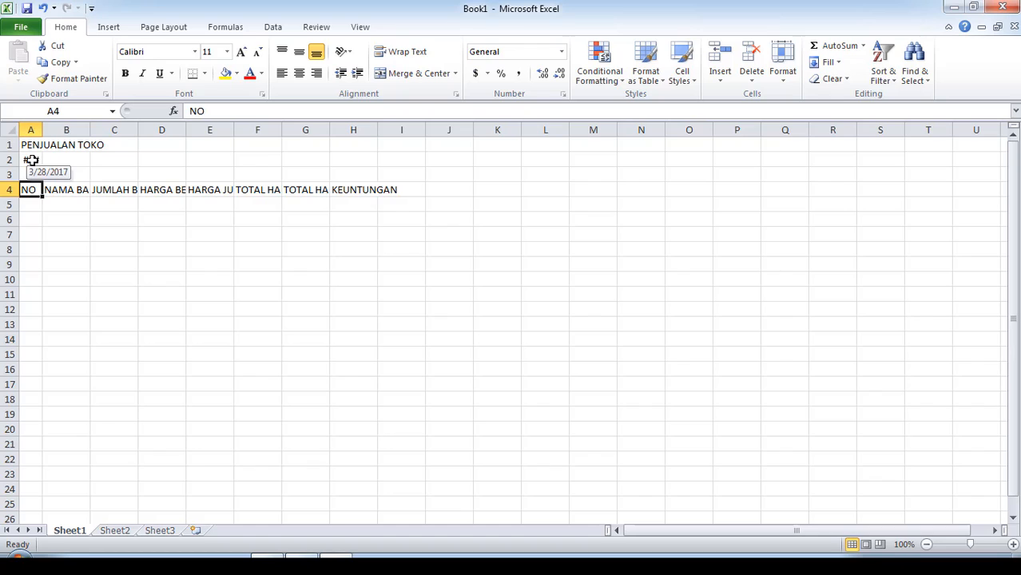
pyautogui.moveTo(30, 160); pyautogui.dragTo(51, 158)
pyautogui.click(76, 214)
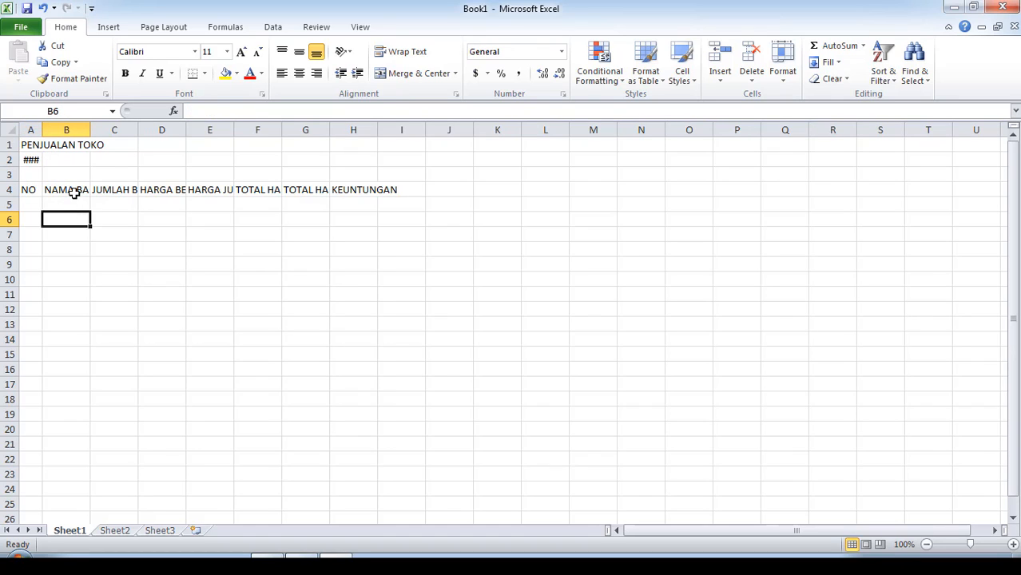
# - Widen columns B, C and D by hand to make room for their headings
pyautogui.click(73, 192)
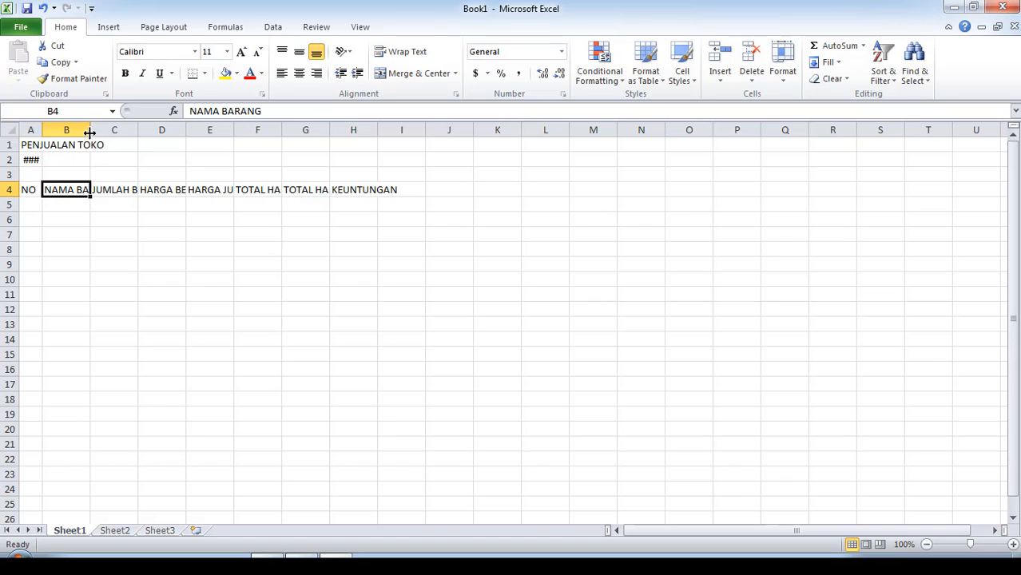
pyautogui.moveTo(89, 131); pyautogui.dragTo(178, 136)
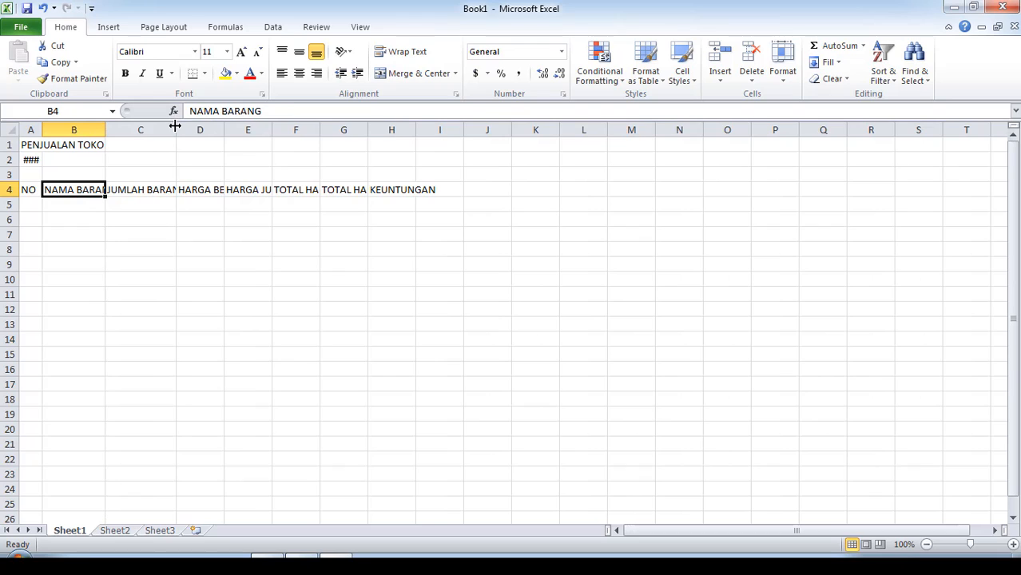
pyautogui.moveTo(174, 126); pyautogui.dragTo(261, 140)
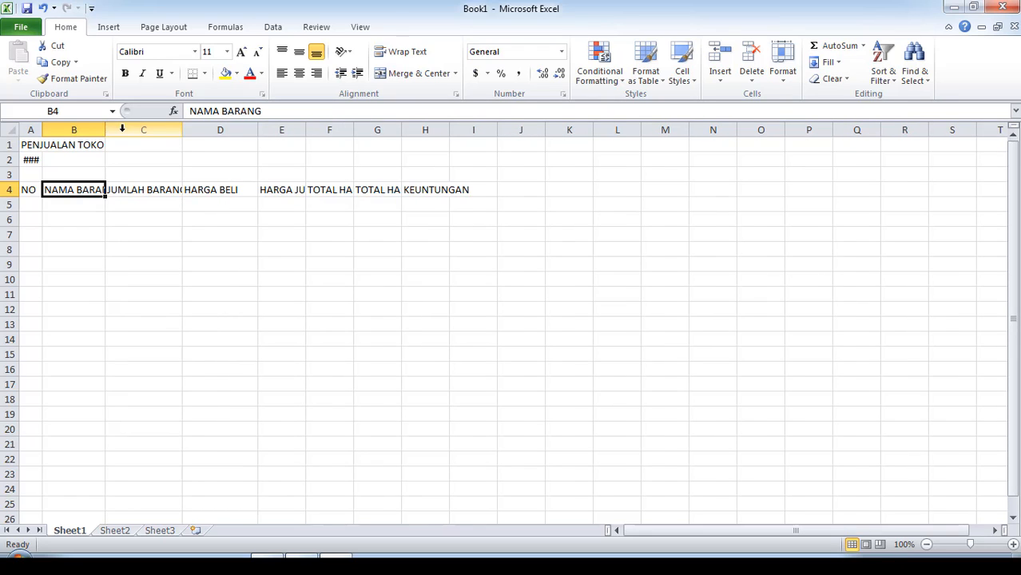
# - Auto-fit the widths of columns B through I to their contents
pyautogui.click(49, 128)
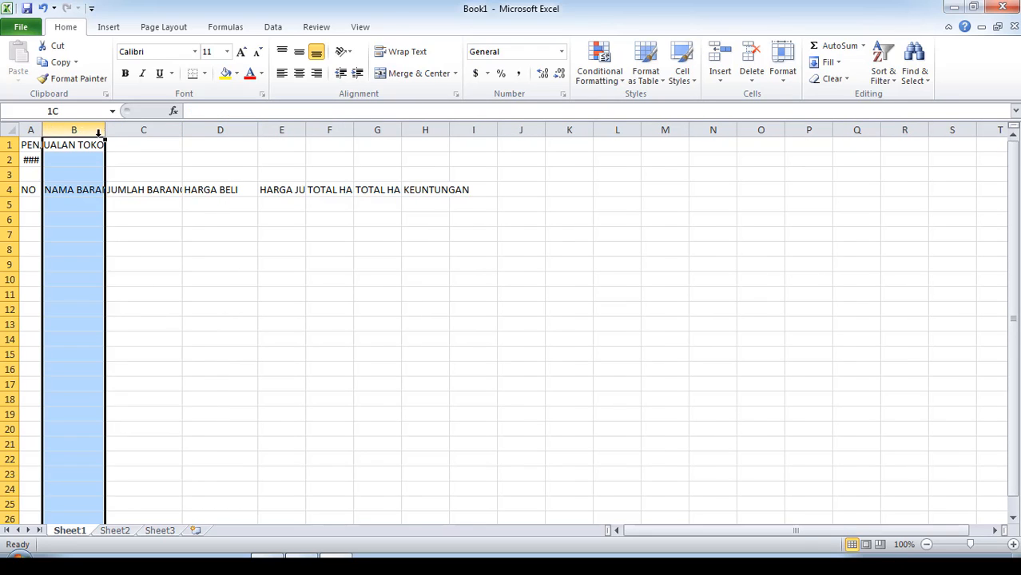
pyautogui.moveTo(97, 134); pyautogui.dragTo(462, 131)
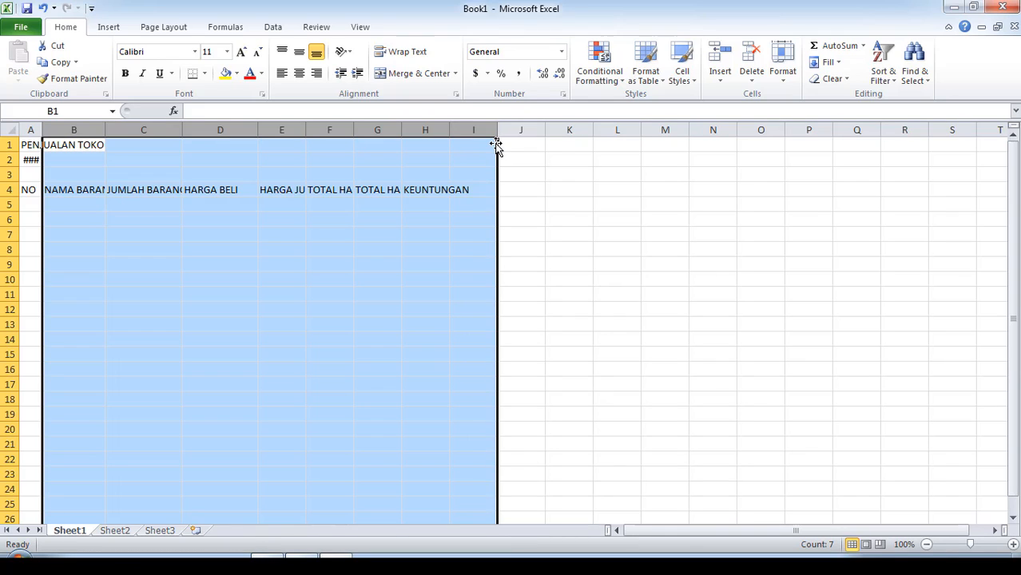
pyautogui.doubleClick(497, 130)
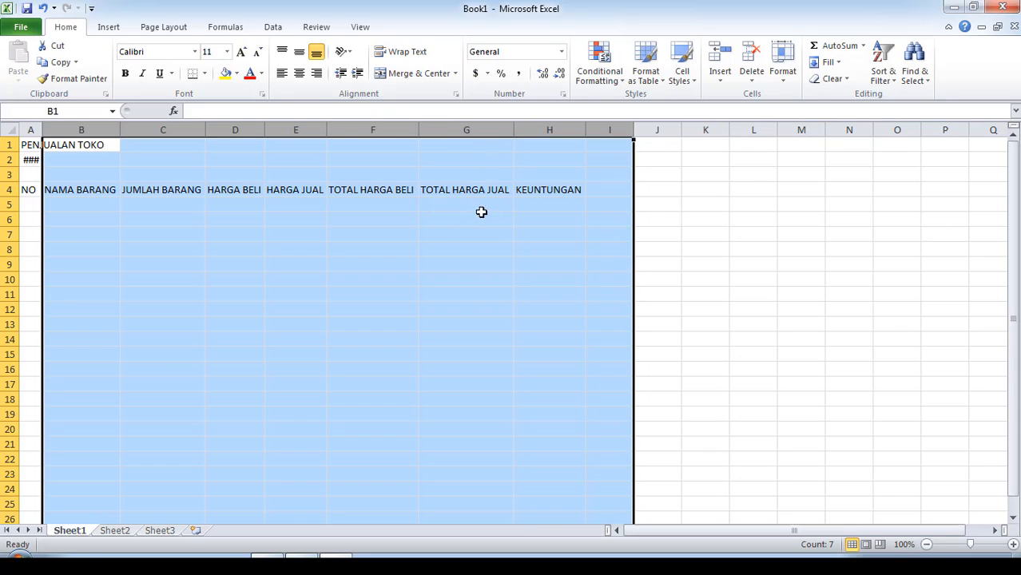
pyautogui.click(512, 237)
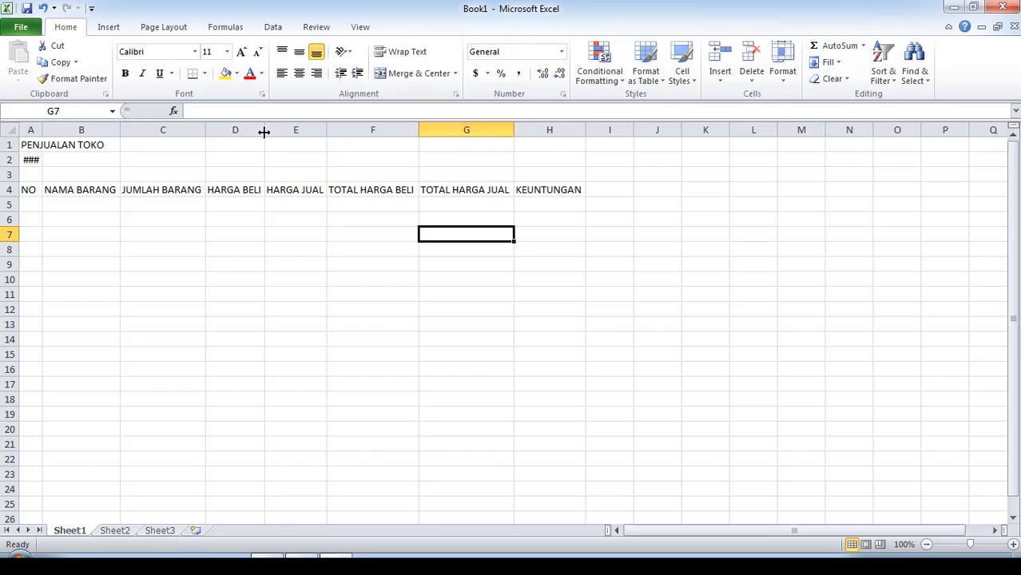
pyautogui.click(489, 190)
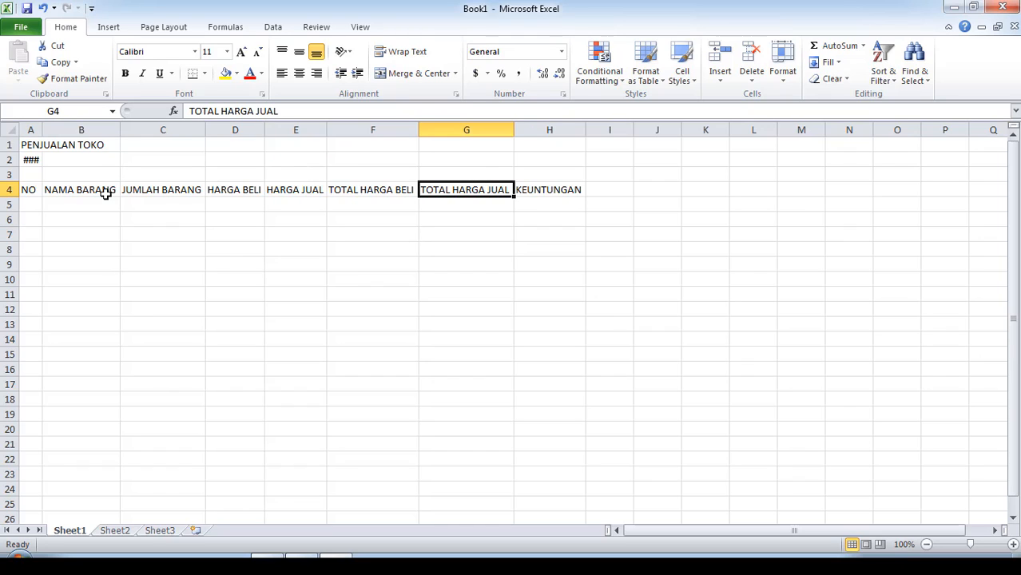
pyautogui.click(58, 190)
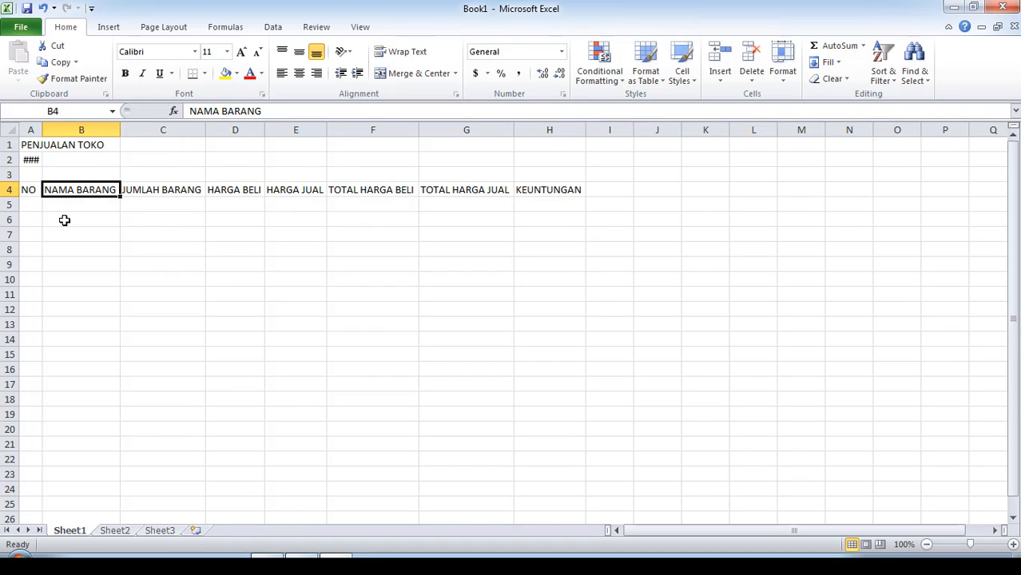
# - Make the column headings in A4:H4 bold and set their font size to 14
pyautogui.moveTo(24, 190); pyautogui.dragTo(533, 187)
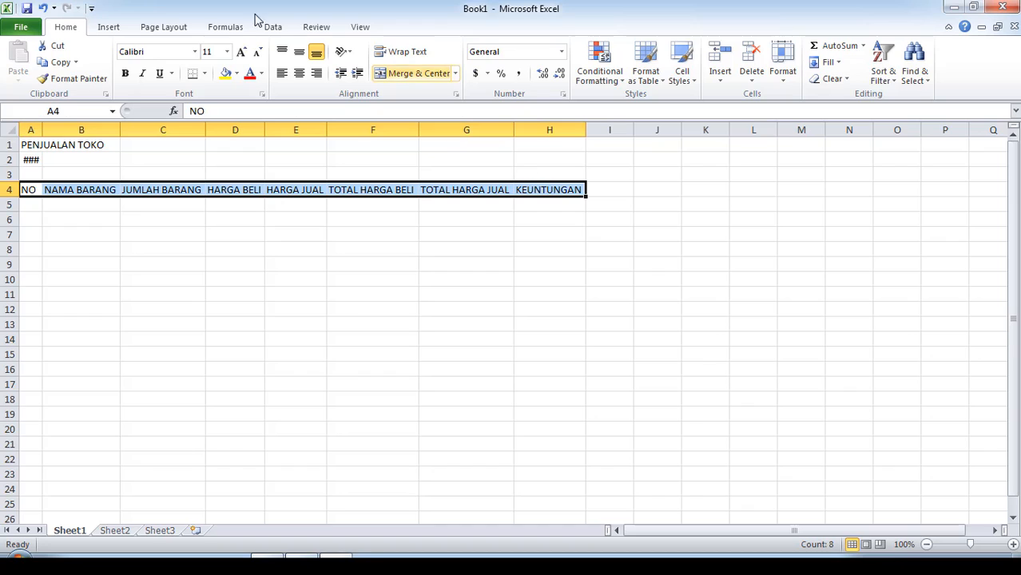
pyautogui.click(126, 75)
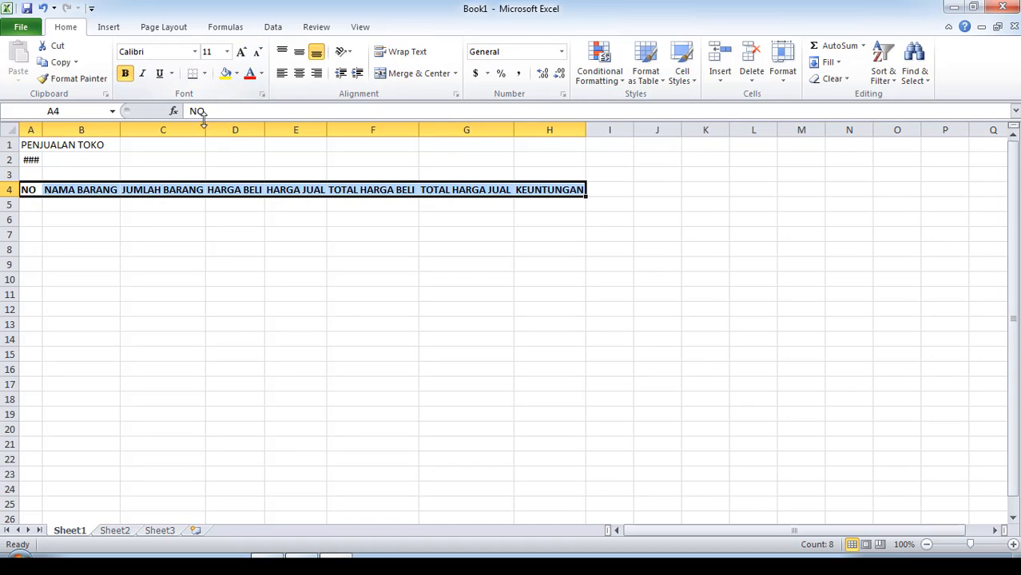
pyautogui.click(227, 52)
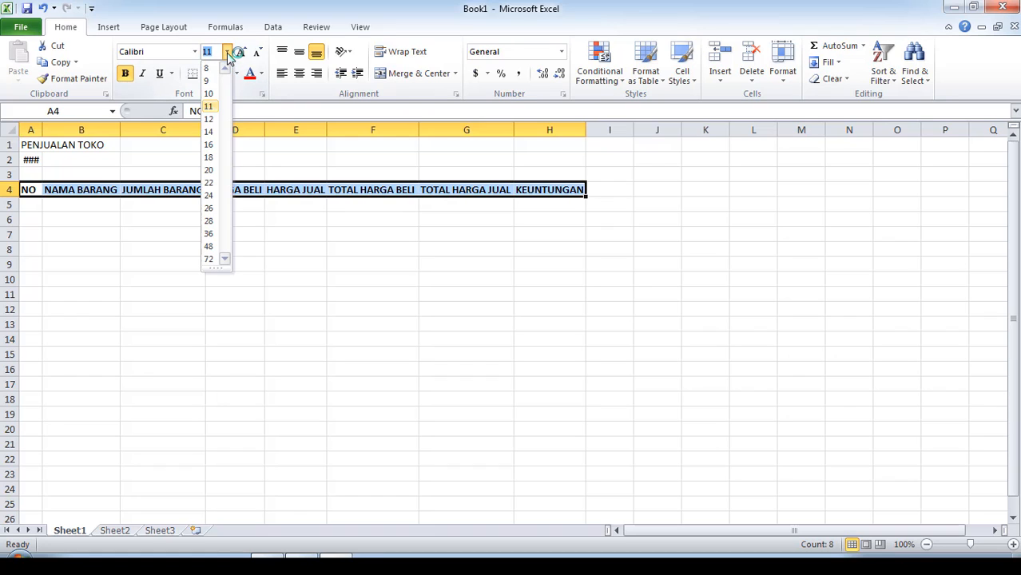
pyautogui.click(210, 132)
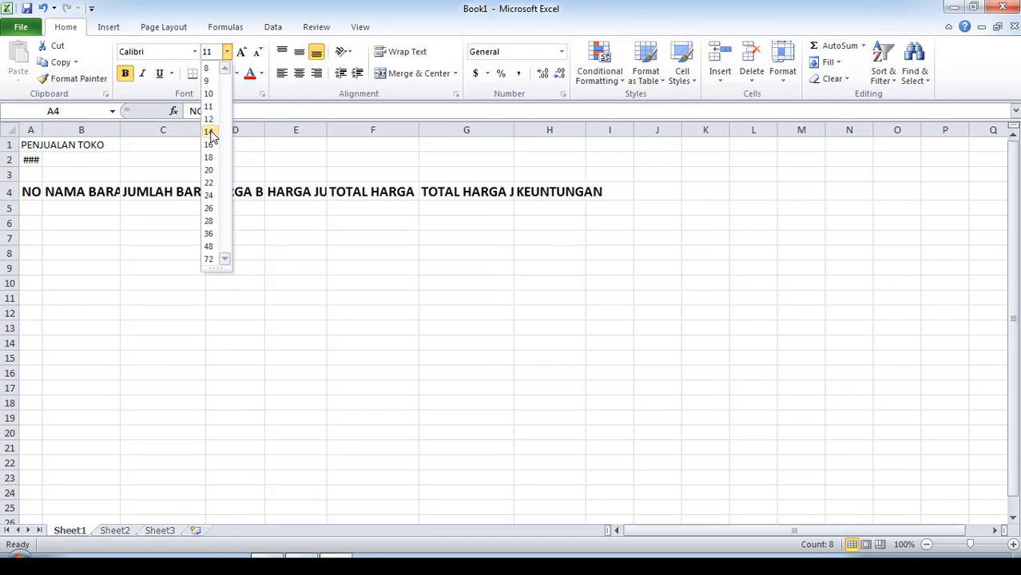
# - Change the font of the column headings in A4:H4 to Agency FB
pyautogui.click(198, 51)
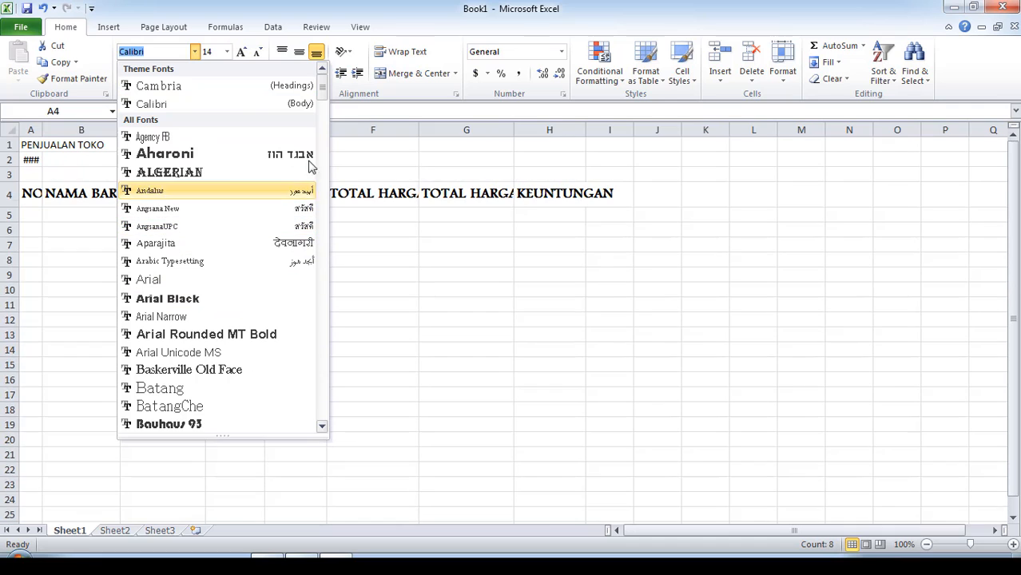
pyautogui.moveTo(324, 86)
pyautogui.mouseDown()
pyautogui.moveTo(331, 169)
pyautogui.moveTo(326, 83)
pyautogui.mouseUp()
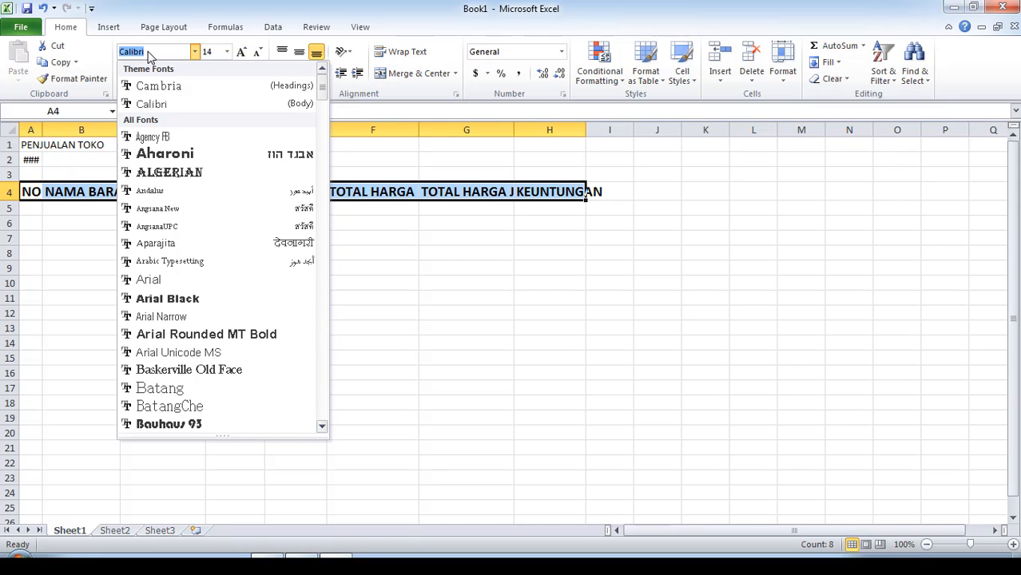
pyautogui.write('MS Gothic')
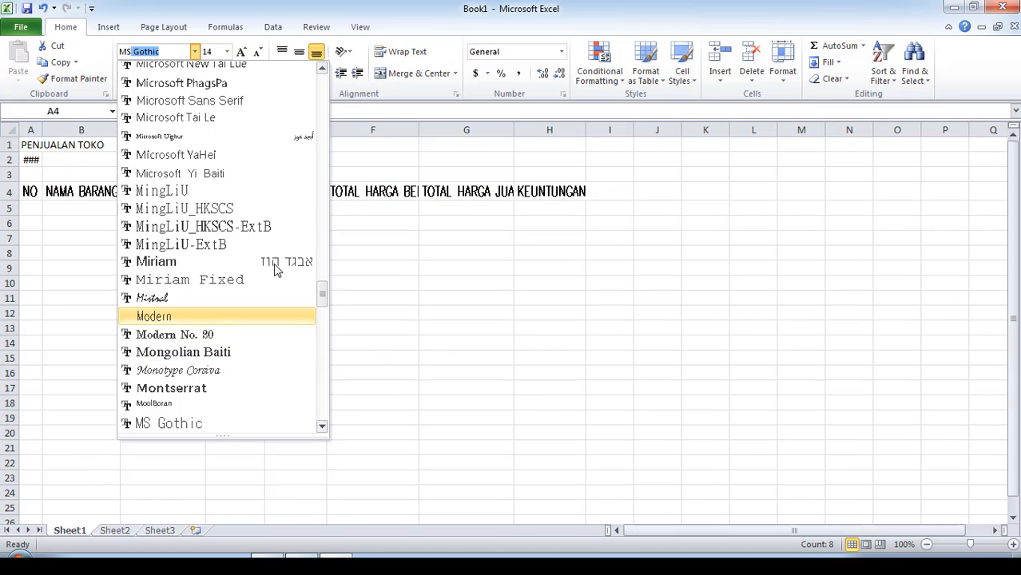
pyautogui.moveTo(323, 295); pyautogui.dragTo(316, 70)
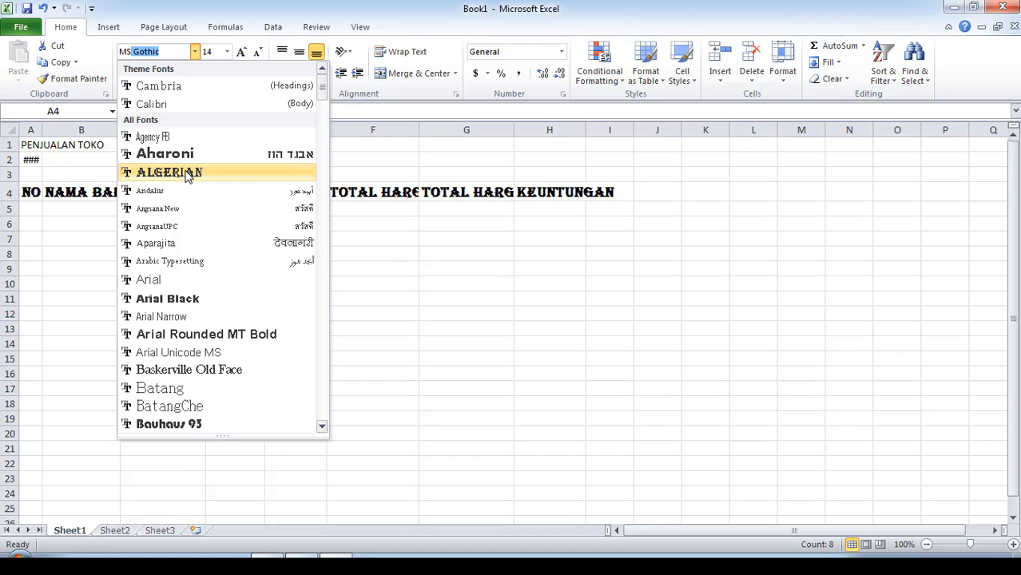
pyautogui.click(184, 138)
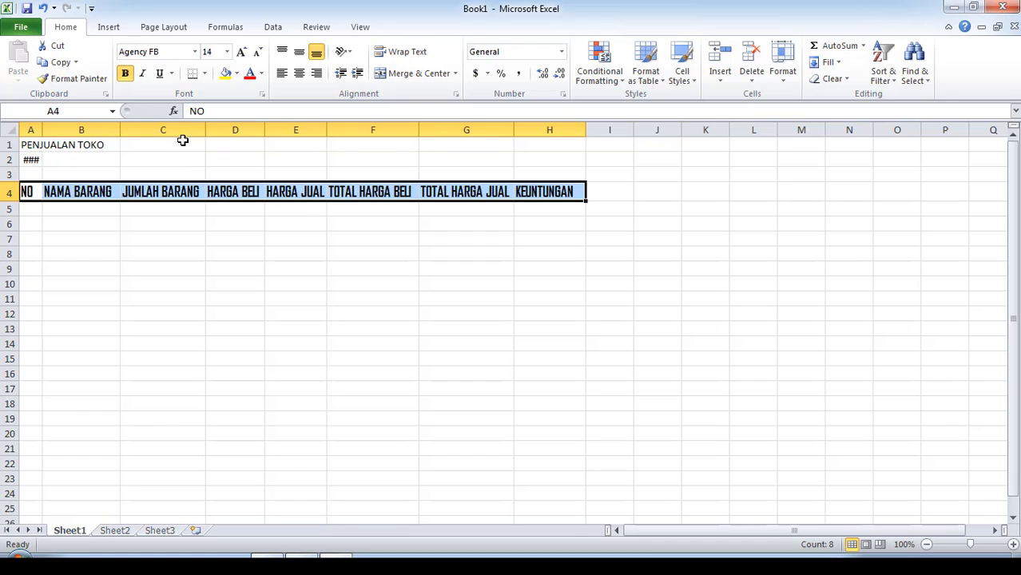
# - Change the font of the column headings in A4:H4 to Times New Roman
pyautogui.click(194, 52)
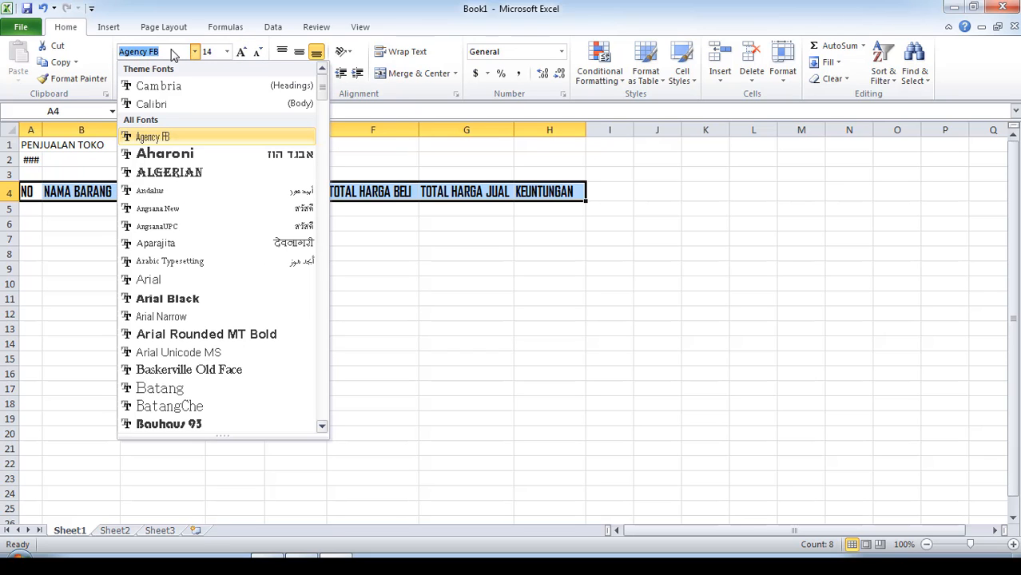
pyautogui.write('Times New Roman')
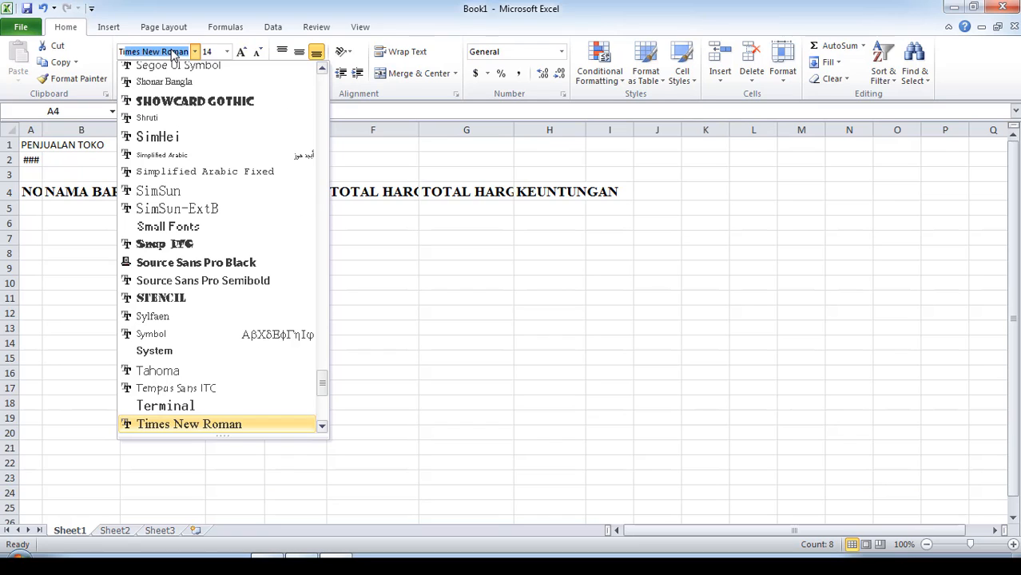
pyautogui.press('Return')
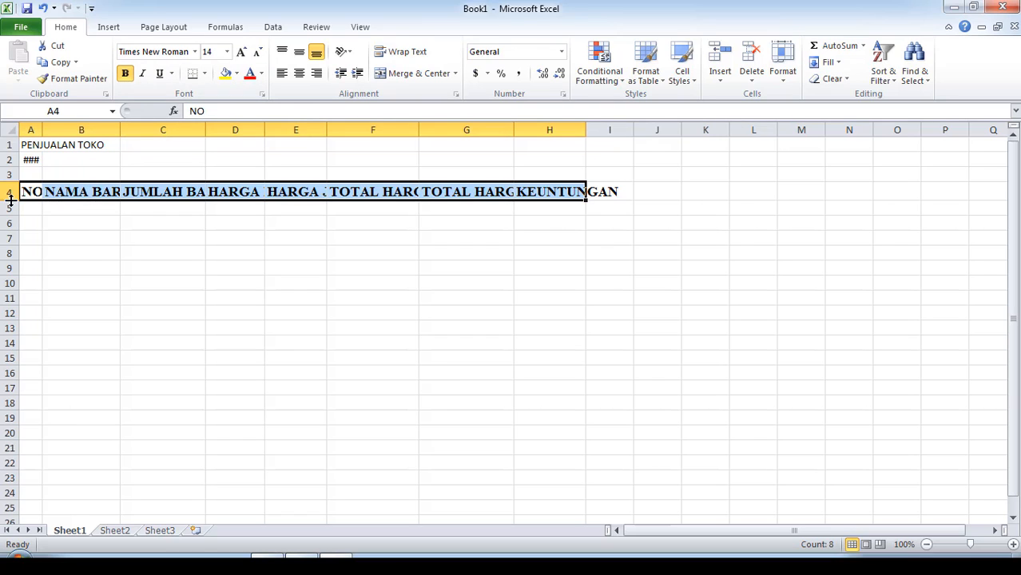
# - Increase the height of row 4 to fit two text lines and vertically middle-align the headings in A4:H4
pyautogui.moveTo(11, 200); pyautogui.dragTo(11, 215)
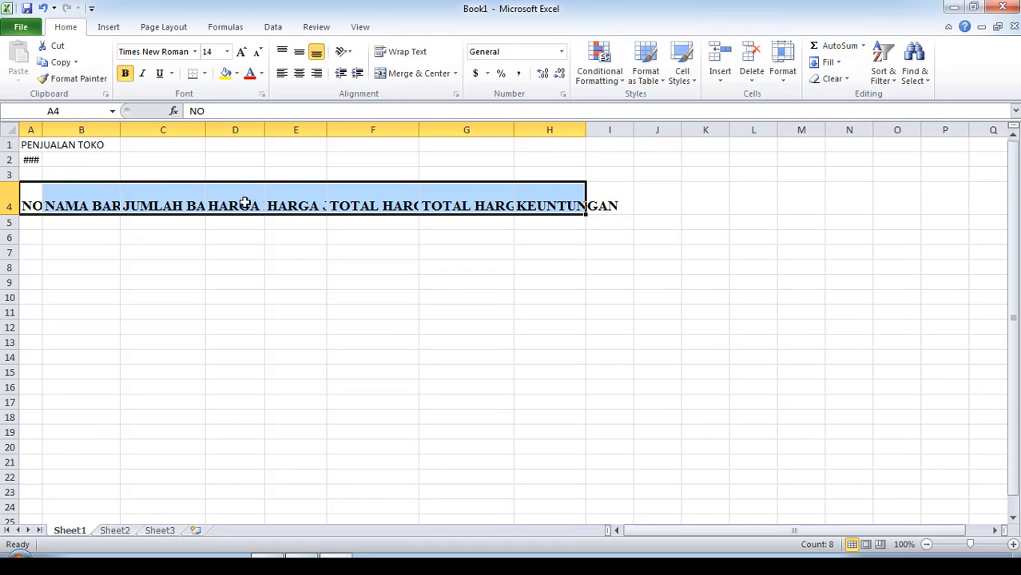
pyautogui.click(285, 52)
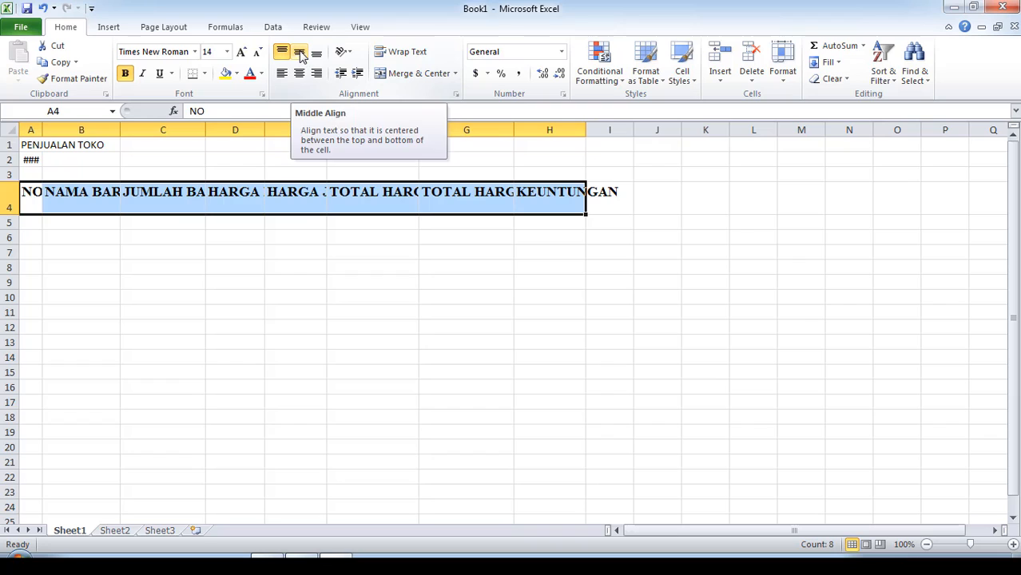
pyautogui.click(316, 53)
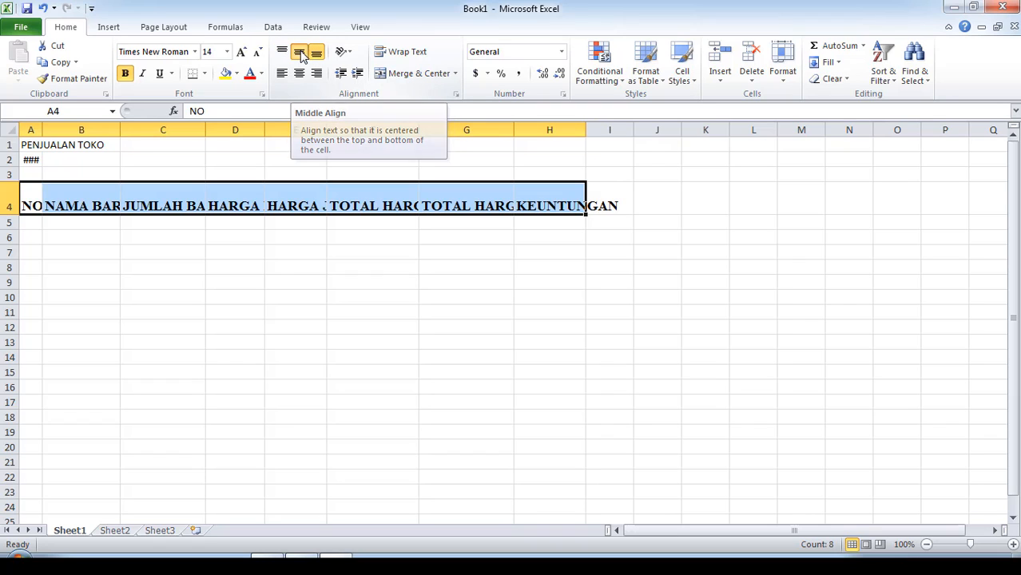
pyautogui.click(300, 55)
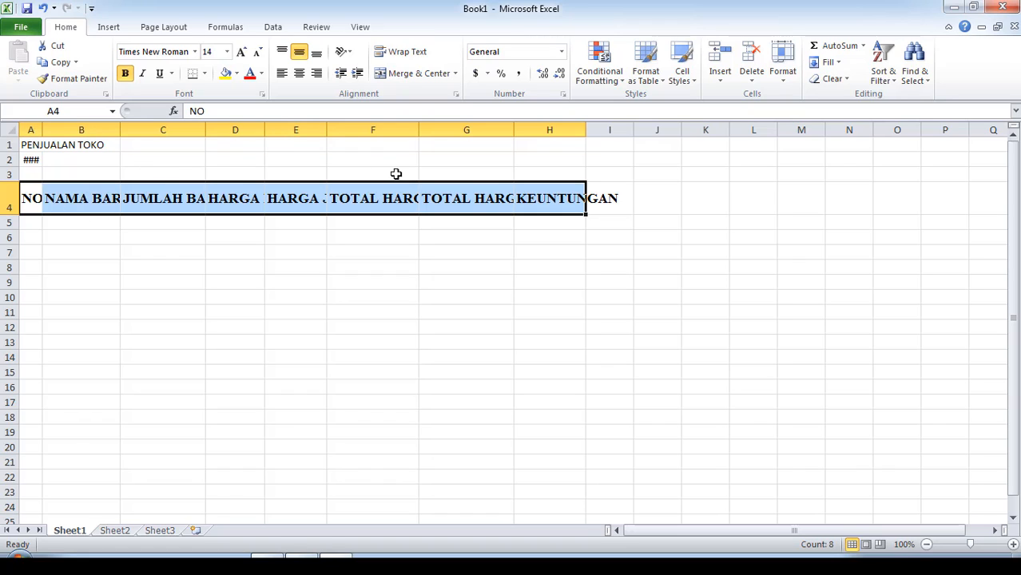
# - Wrap the text of the headings in A4:H4 and center them horizontally in their cells
pyautogui.click(402, 59)
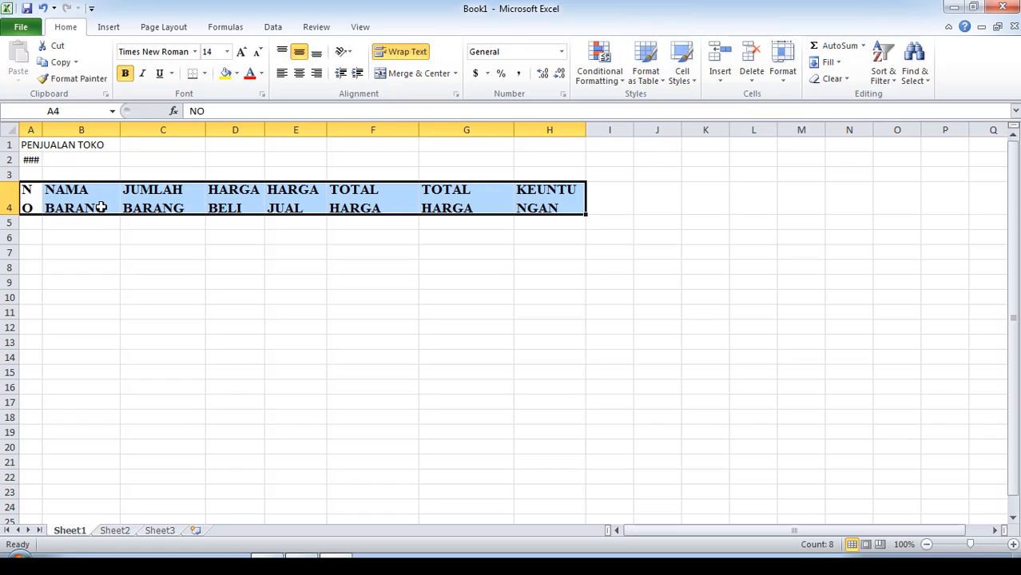
pyautogui.click(281, 78)
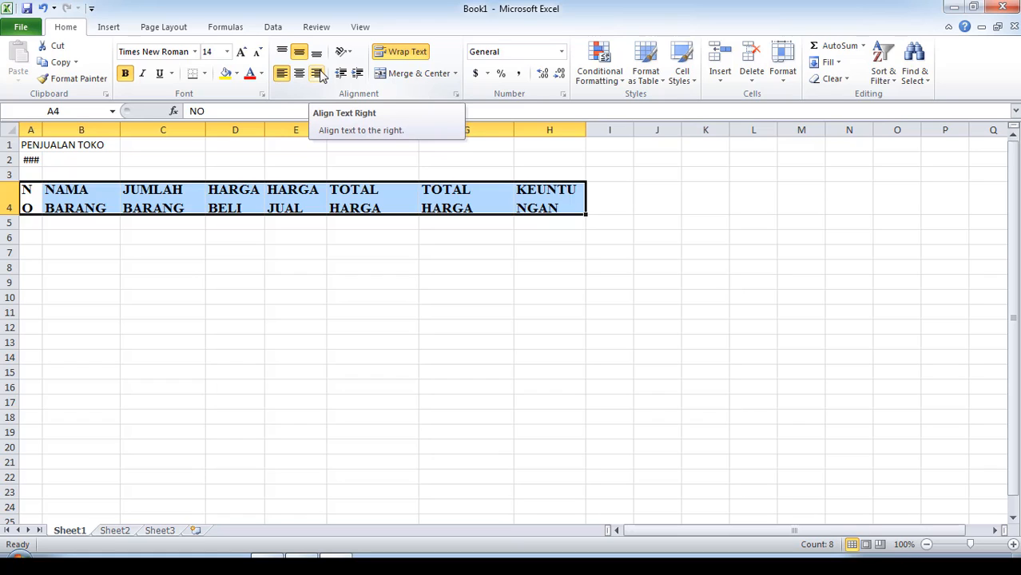
pyautogui.click(318, 73)
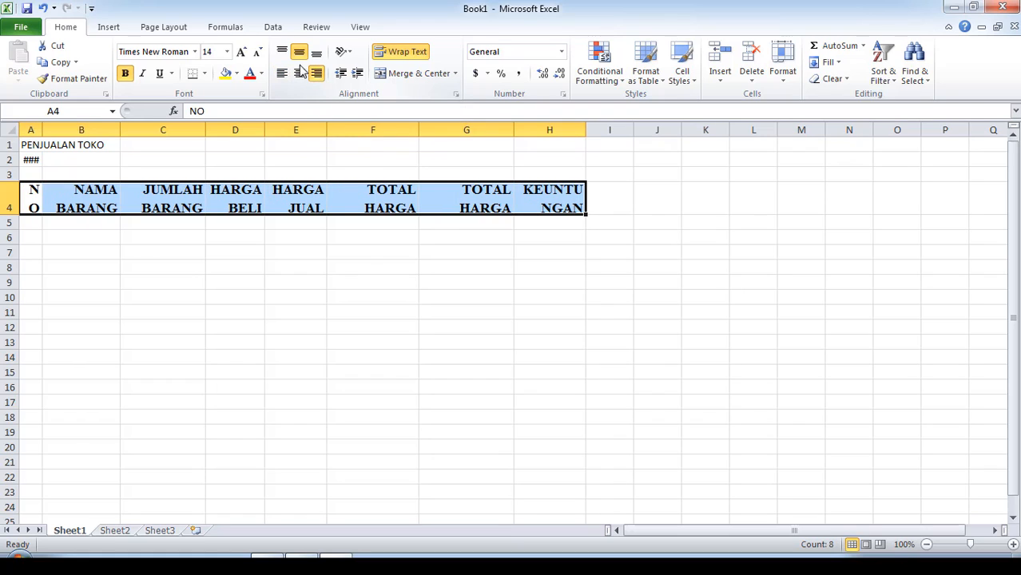
pyautogui.click(282, 75)
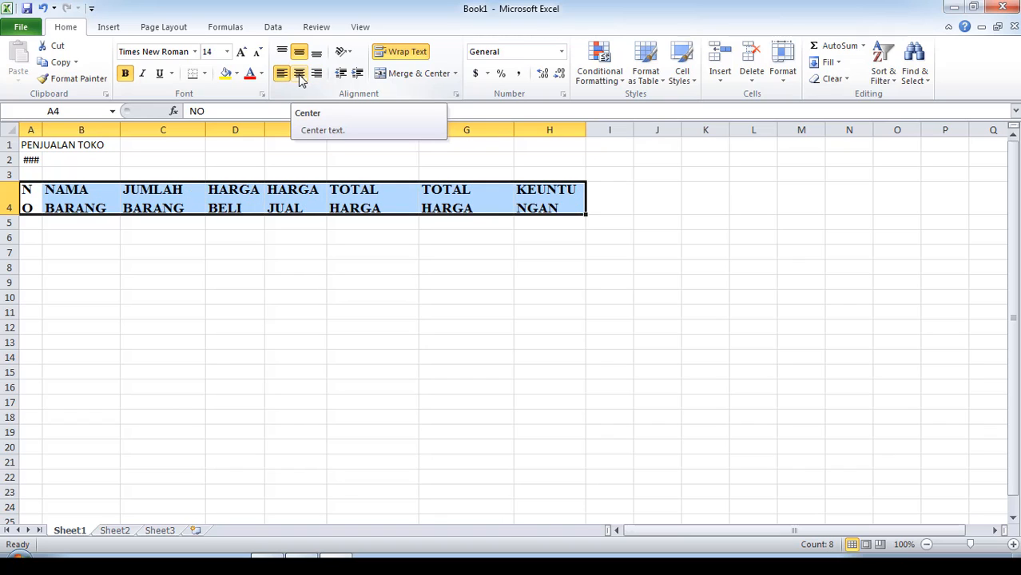
pyautogui.click(299, 75)
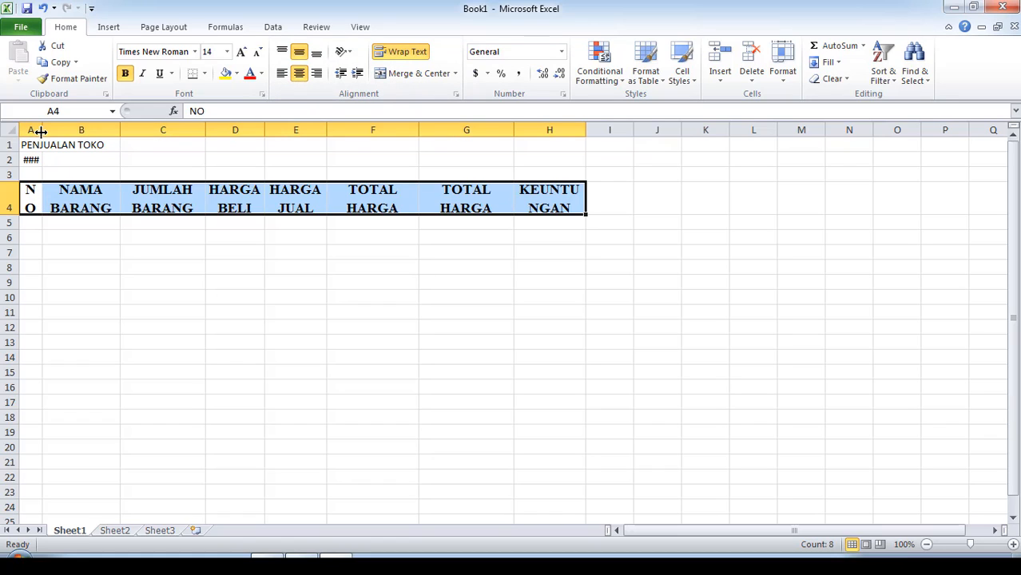
# - Widen column A slightly and turn off text wrapping for the NO heading in A4
pyautogui.moveTo(41, 130); pyautogui.dragTo(45, 130)
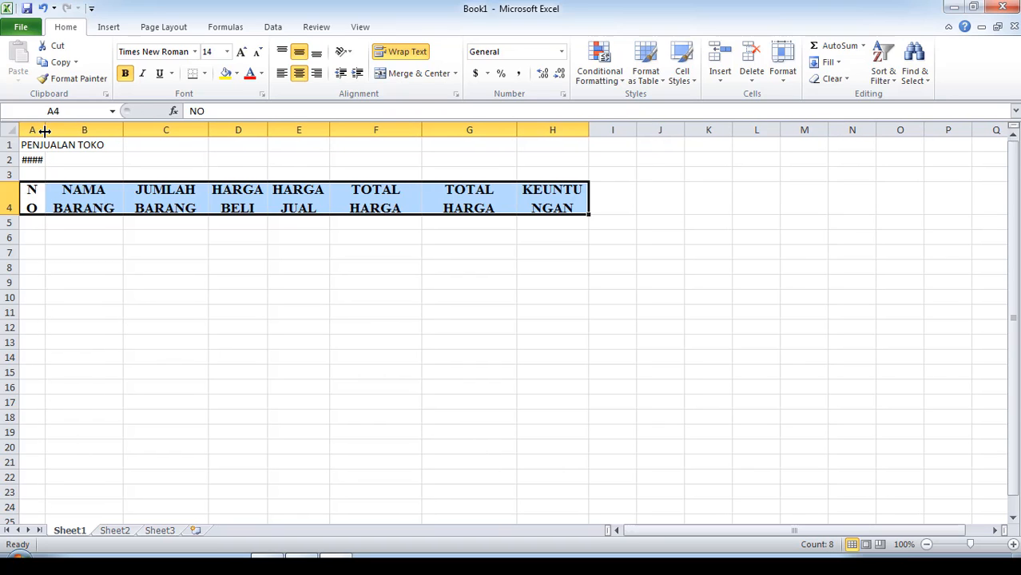
pyautogui.click(36, 196)
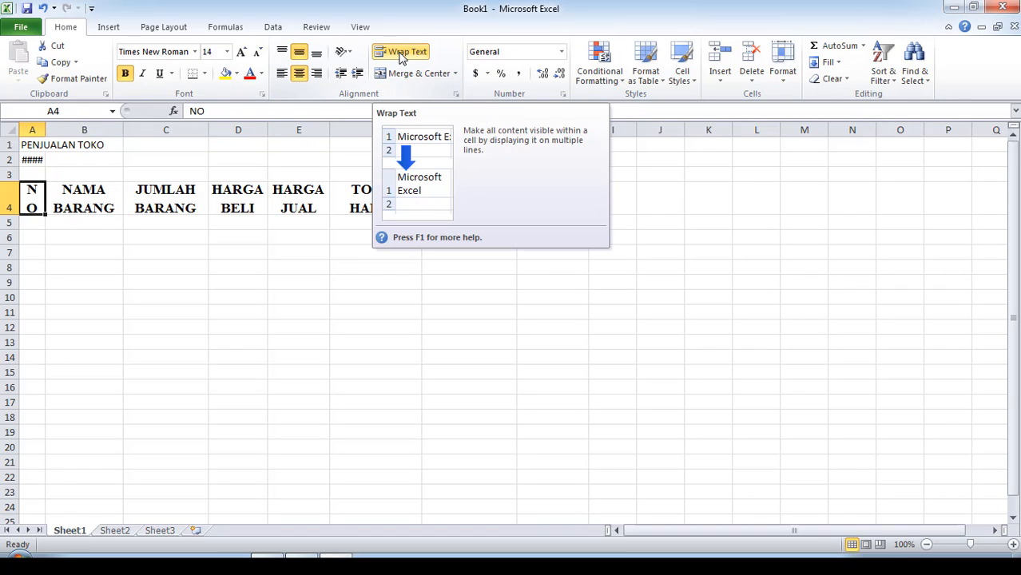
pyautogui.click(402, 56)
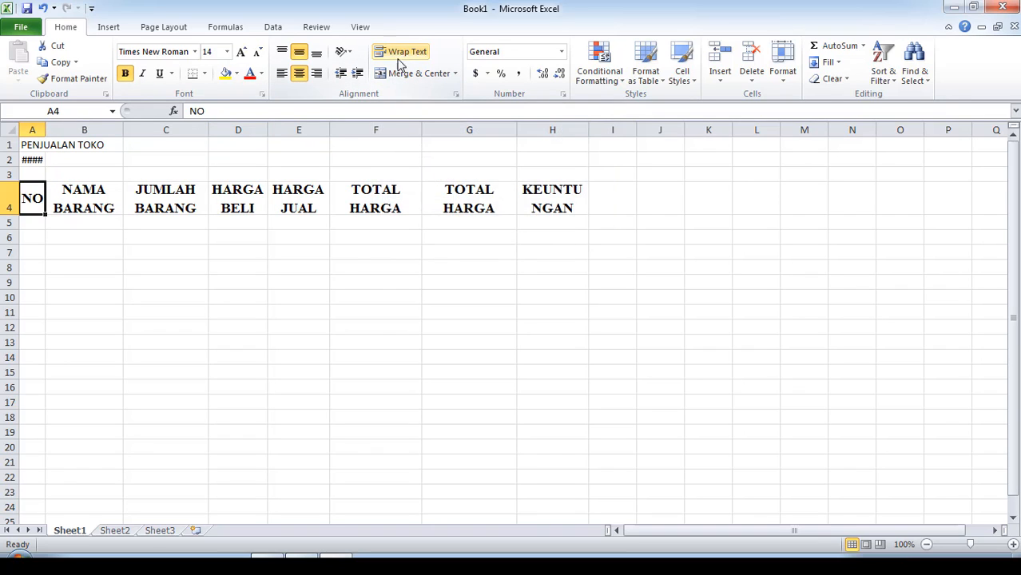
pyautogui.click(331, 283)
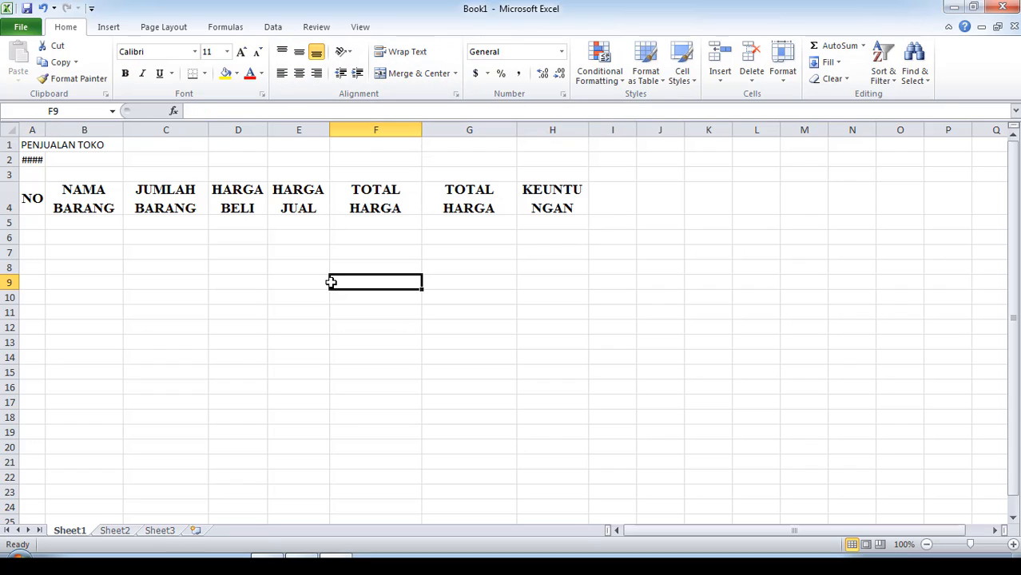
# - Widen column H until the KEUNTUNGAN heading fits on a single line
pyautogui.click(570, 201)
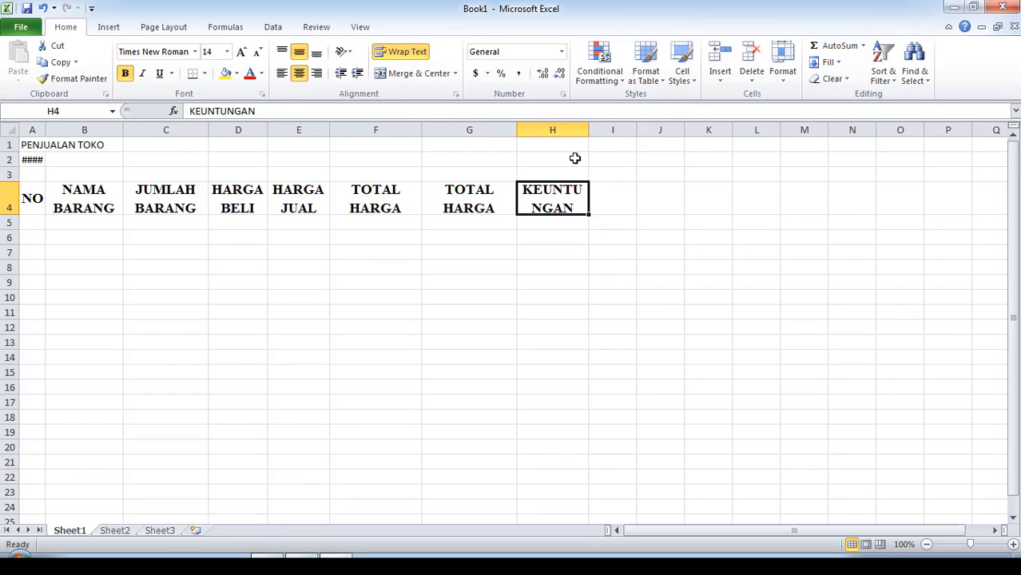
pyautogui.moveTo(590, 133); pyautogui.dragTo(627, 128)
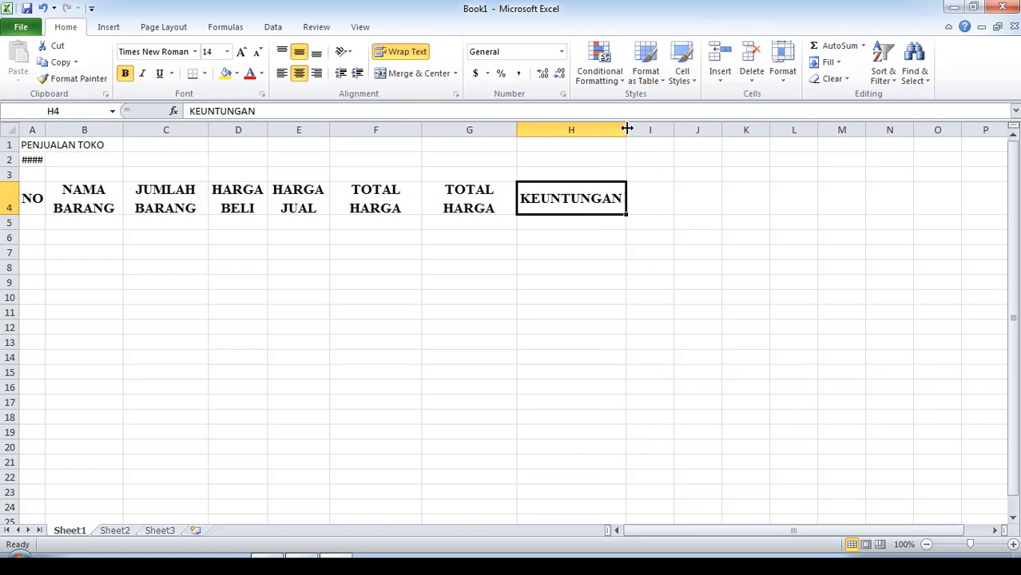
pyautogui.click(494, 301)
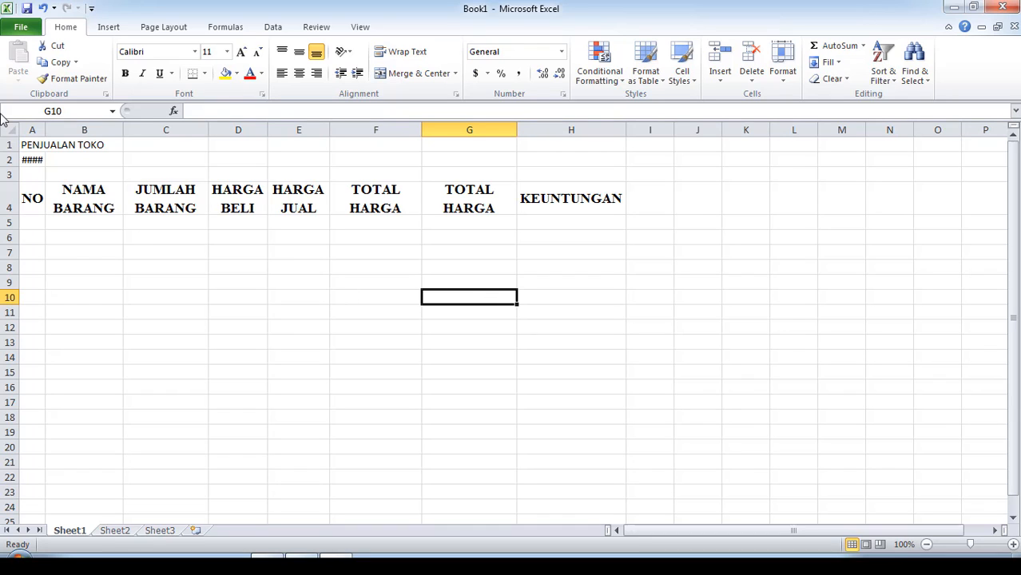
# - Merge and center the title PENJUALAN TOKO across A1:H1
pyautogui.moveTo(26, 144); pyautogui.dragTo(422, 146)
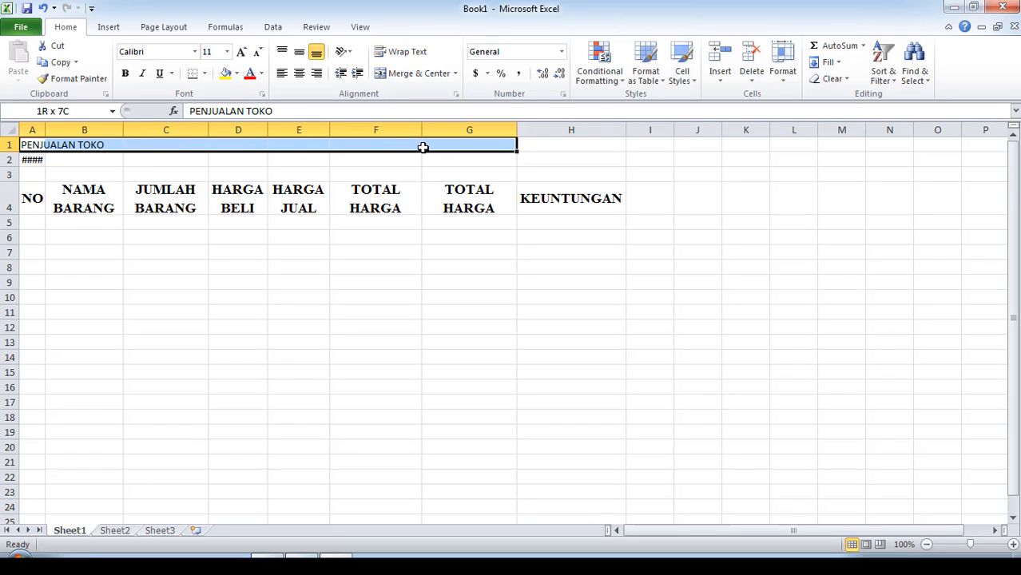
pyautogui.moveTo(423, 147); pyautogui.dragTo(492, 145)
pyautogui.moveTo(505, 145); pyautogui.dragTo(535, 143)
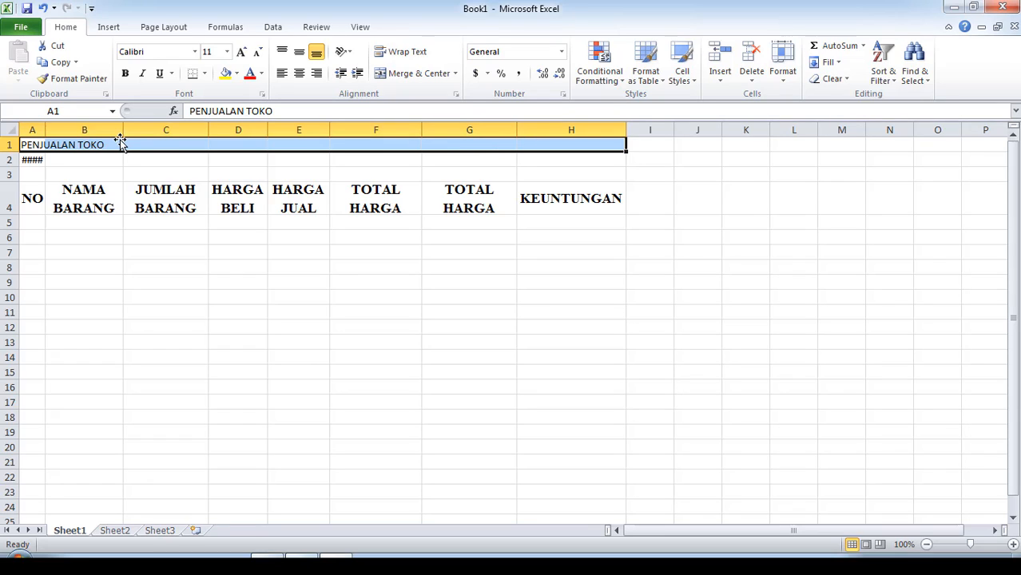
pyautogui.click(432, 76)
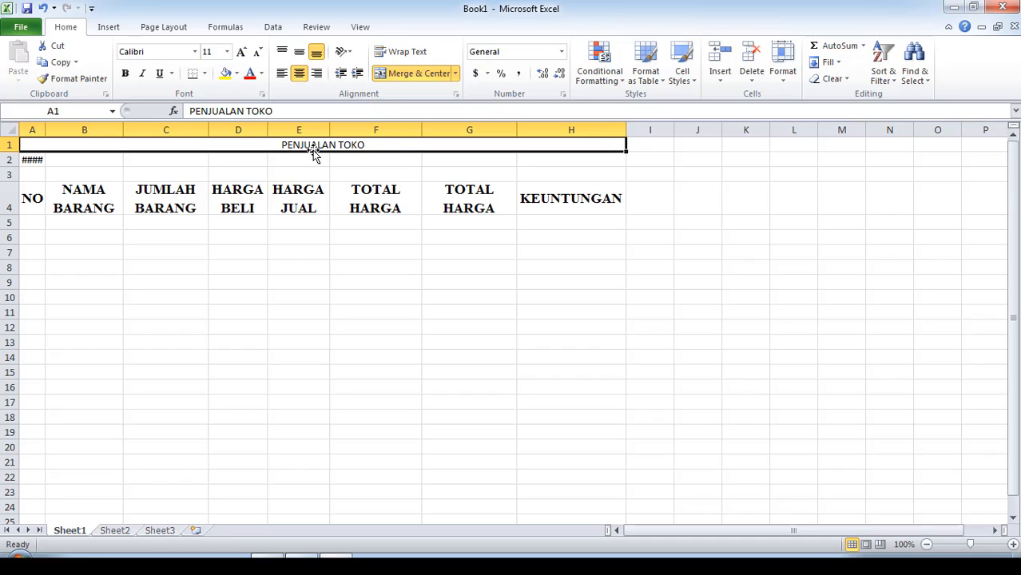
# - Merge and center the date in row 2 across A2:H2
pyautogui.click(29, 160)
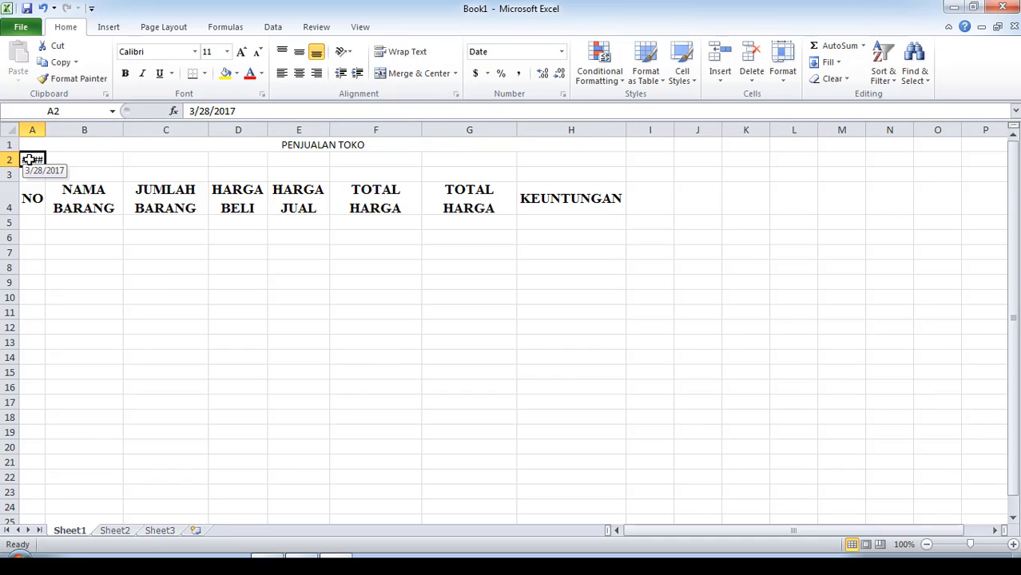
pyautogui.moveTo(29, 160); pyautogui.dragTo(542, 160)
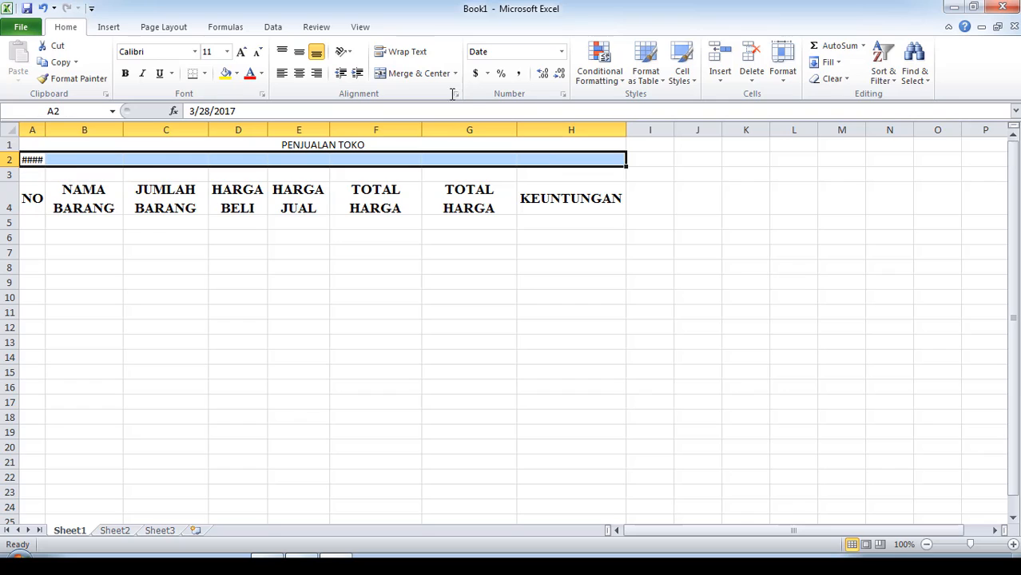
pyautogui.click(403, 75)
pyautogui.click(368, 296)
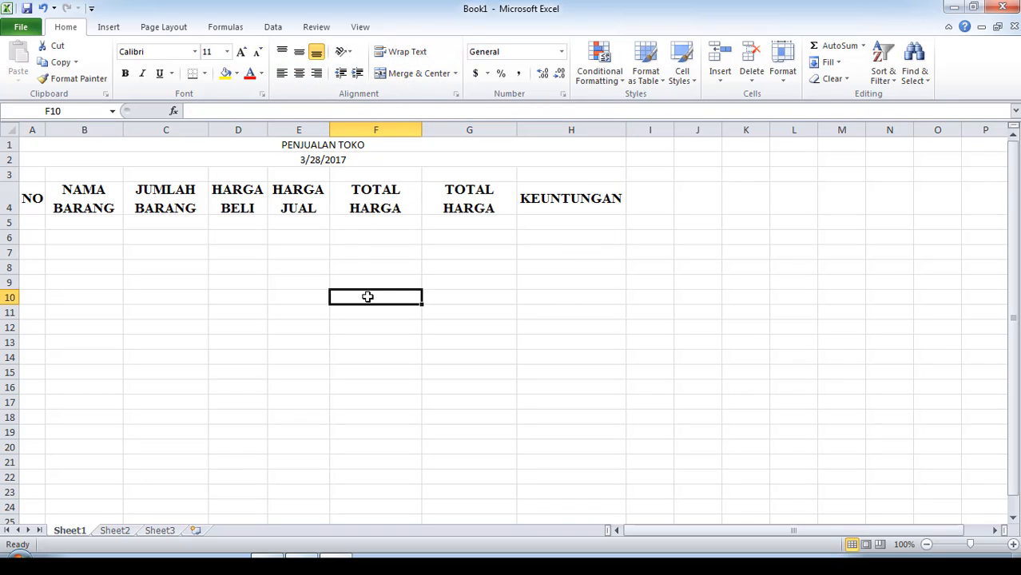
# - Format the PENJUALAN TOKO title in row 1 as bold Algerian with font size 18
pyautogui.click(326, 145)
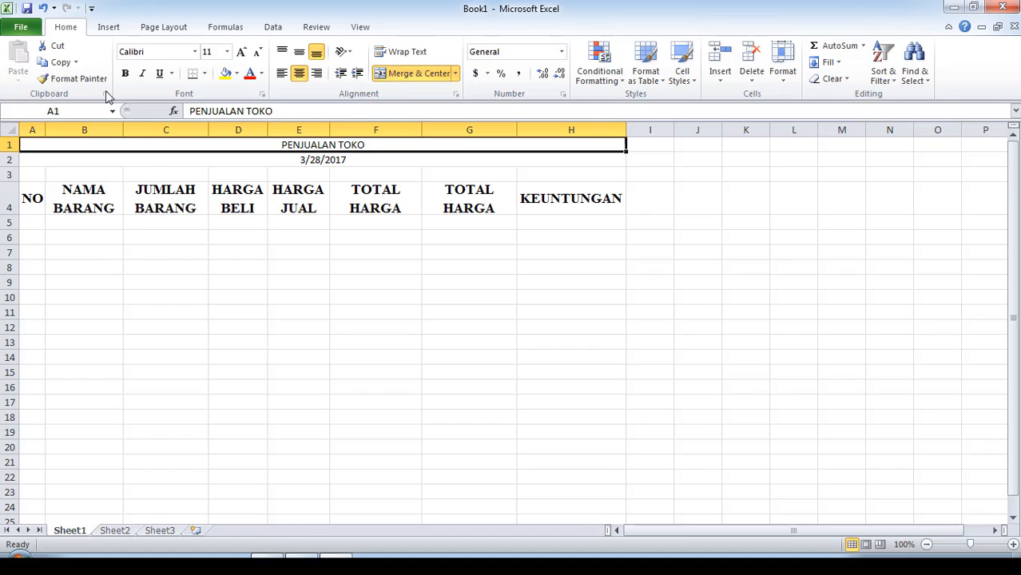
pyautogui.click(227, 53)
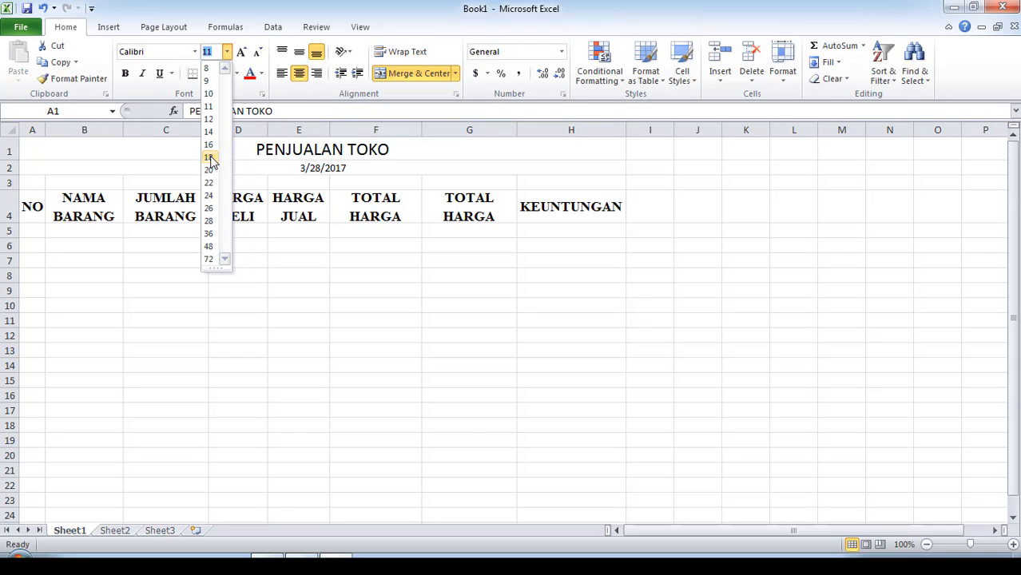
pyautogui.click(210, 157)
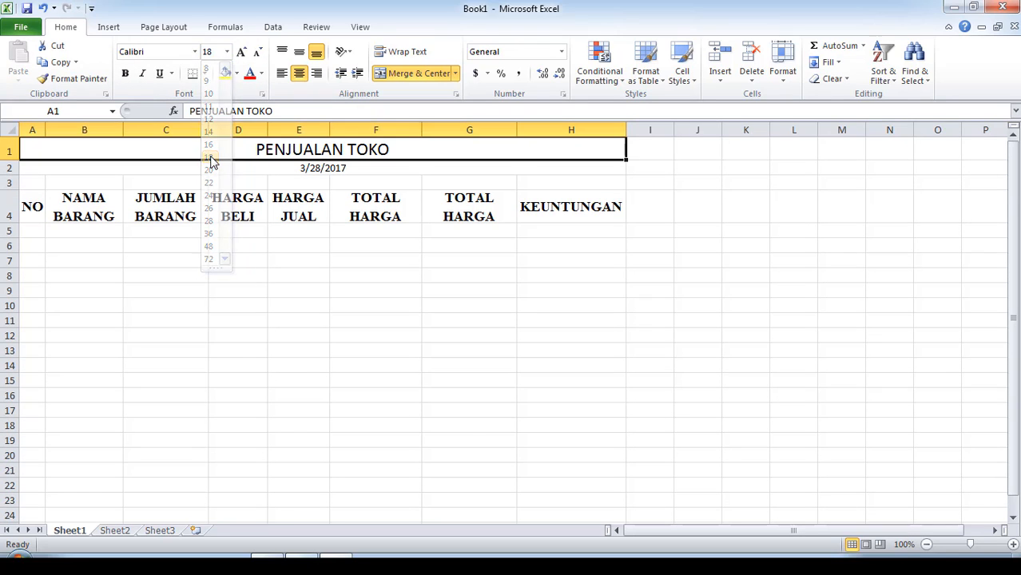
pyautogui.click(125, 74)
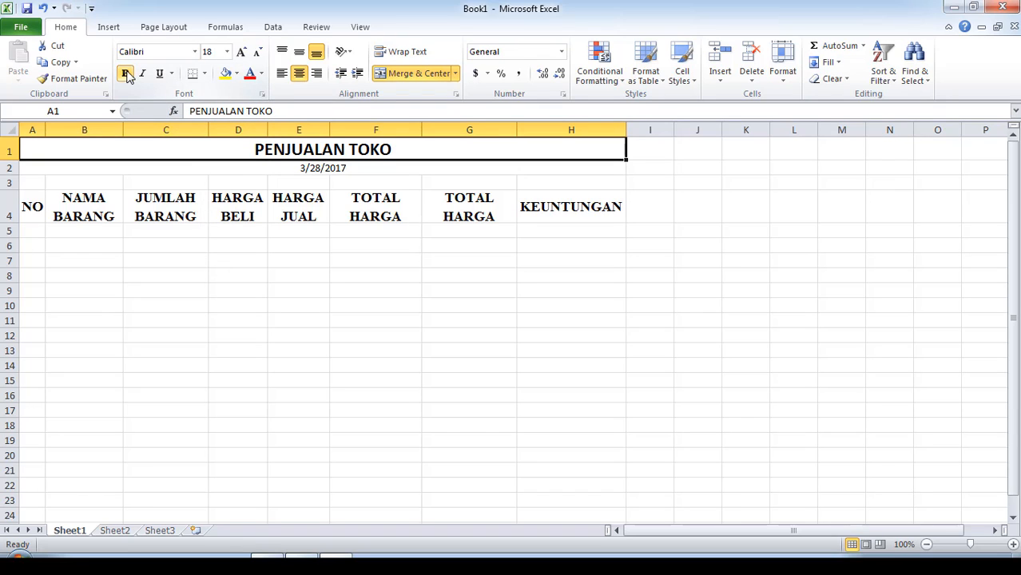
pyautogui.click(194, 53)
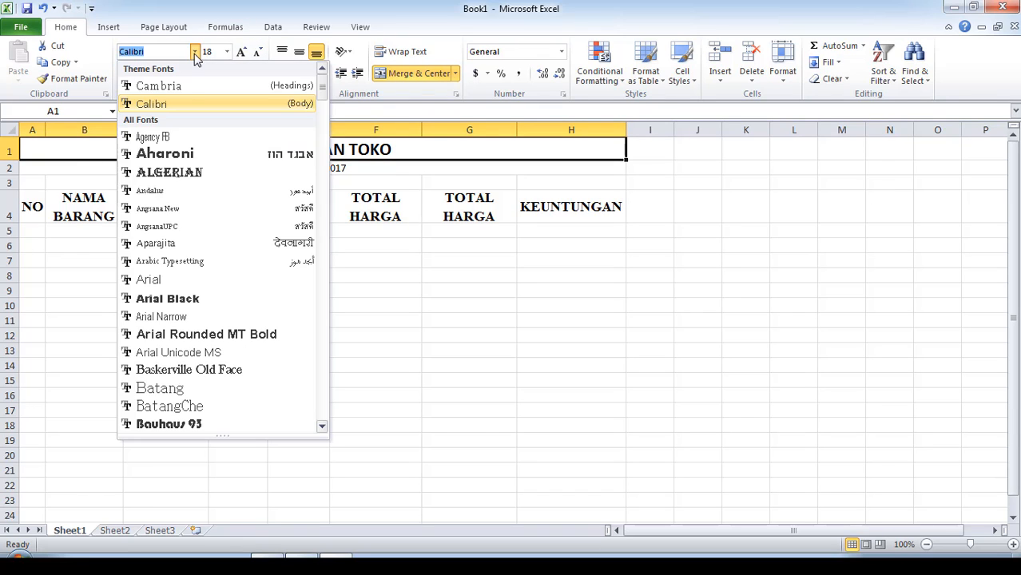
pyautogui.click(182, 174)
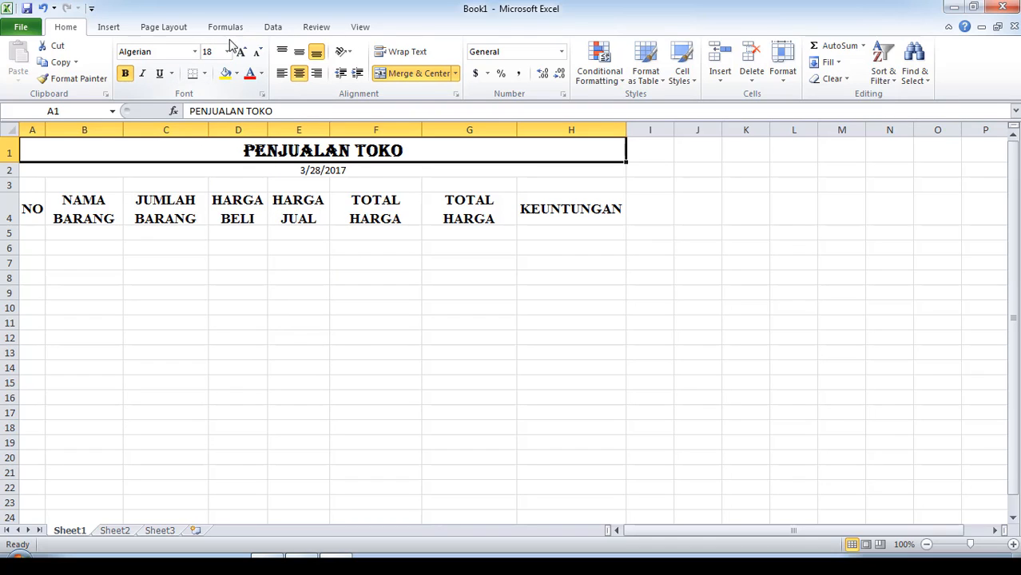
# - Format the date in row 2 as bold Cambria with font size 16
pyautogui.click(309, 169)
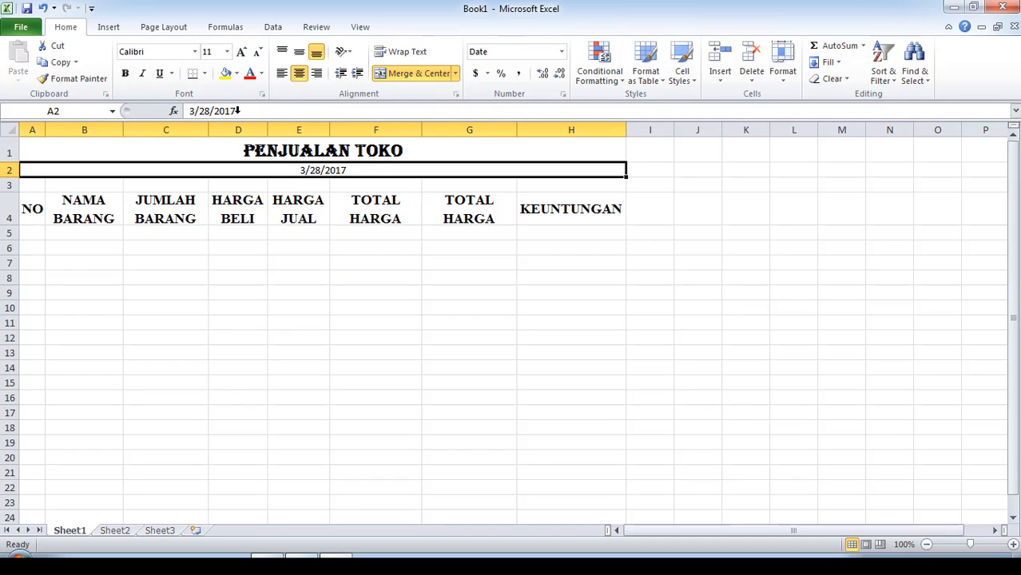
pyautogui.click(194, 51)
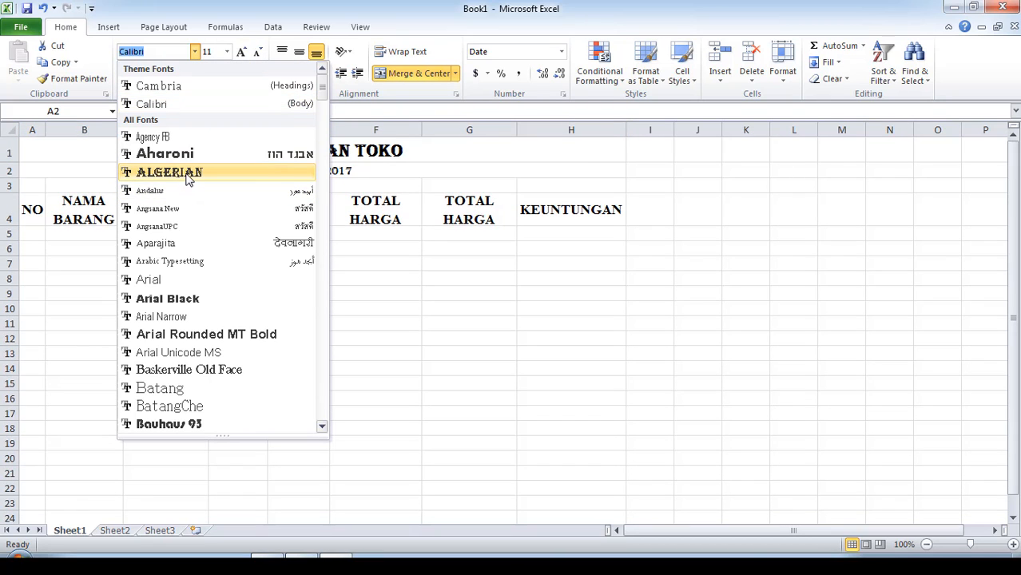
pyautogui.click(188, 173)
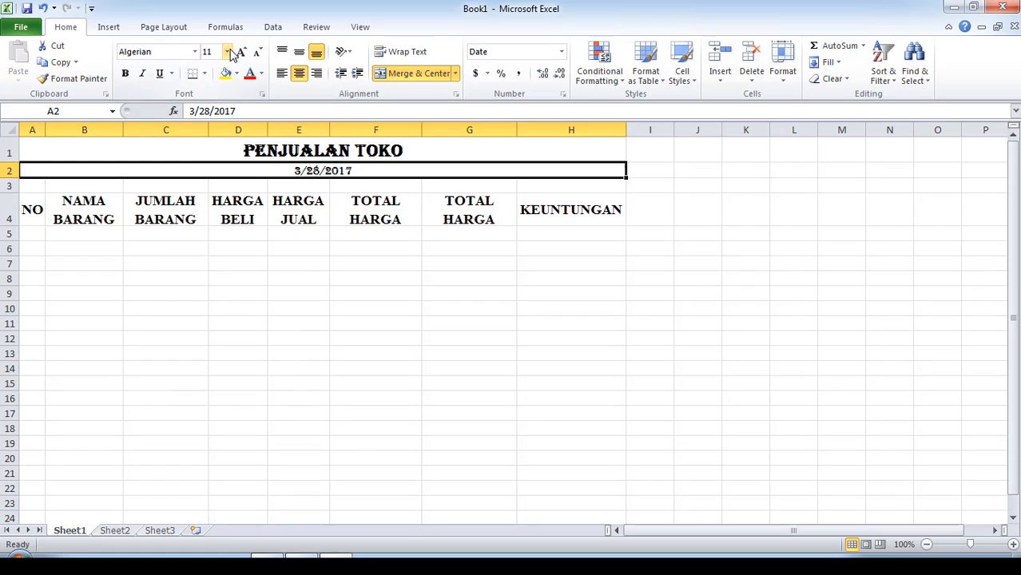
pyautogui.click(227, 52)
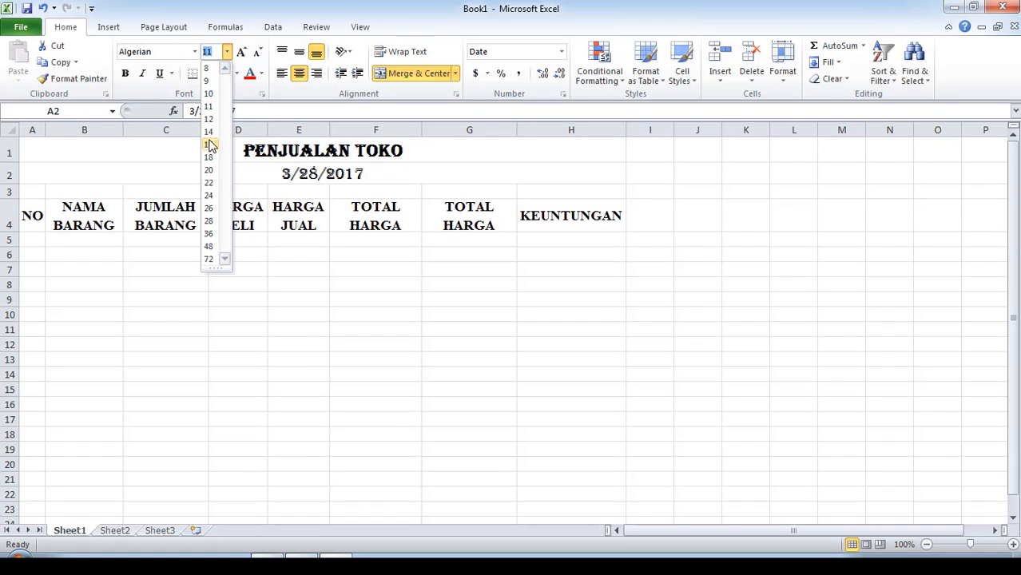
pyautogui.click(210, 146)
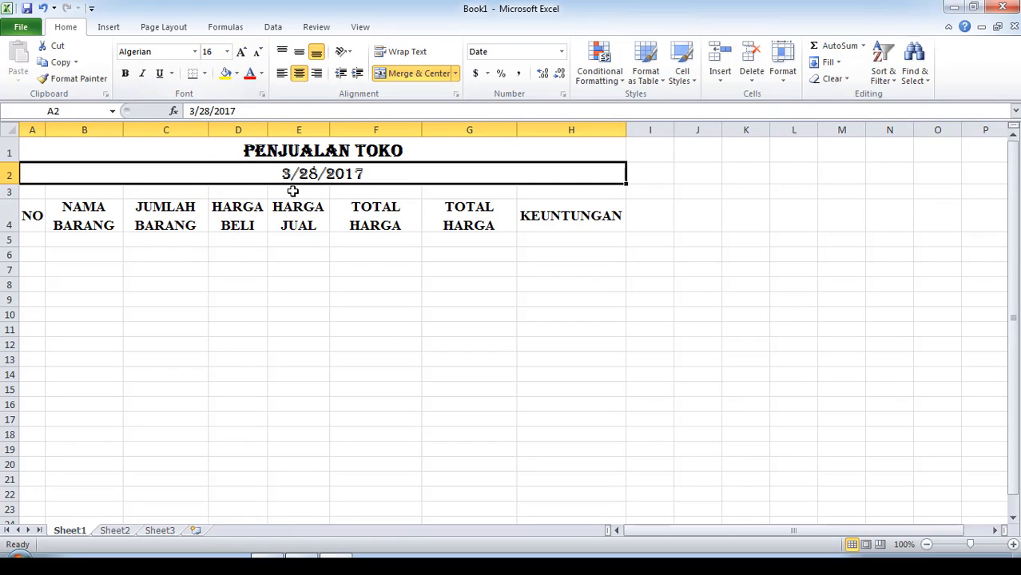
pyautogui.click(195, 52)
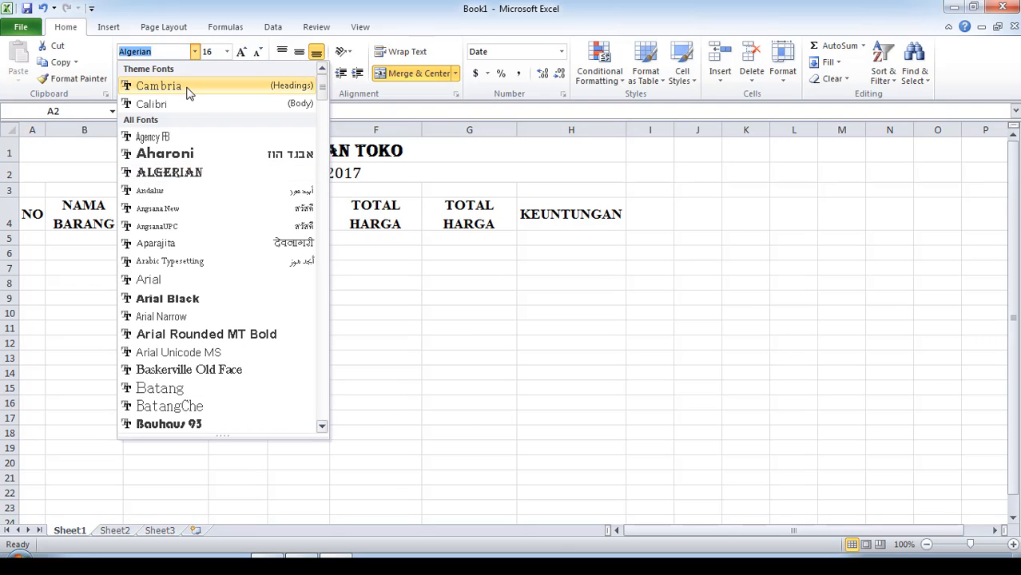
pyautogui.click(188, 88)
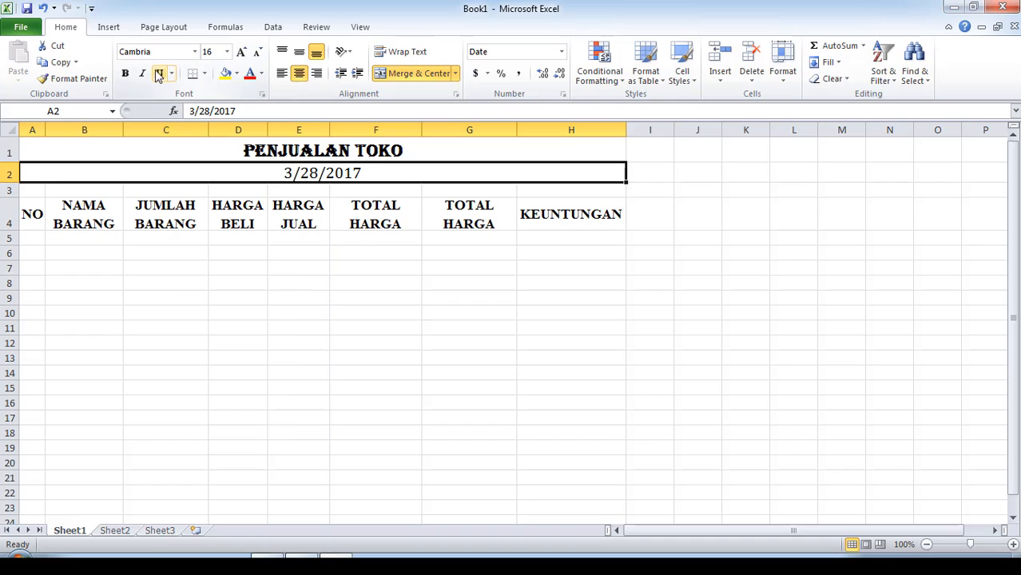
pyautogui.click(126, 75)
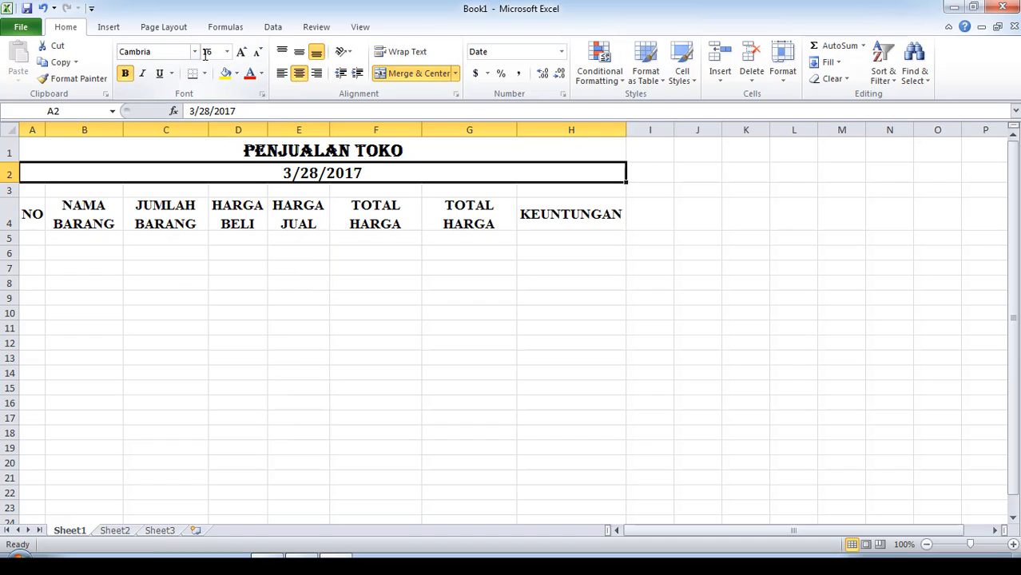
pyautogui.click(382, 310)
# - Change the number format of the date in row 2 to the long date type *Wednesday, March 14, 2001
pyautogui.click(295, 168)
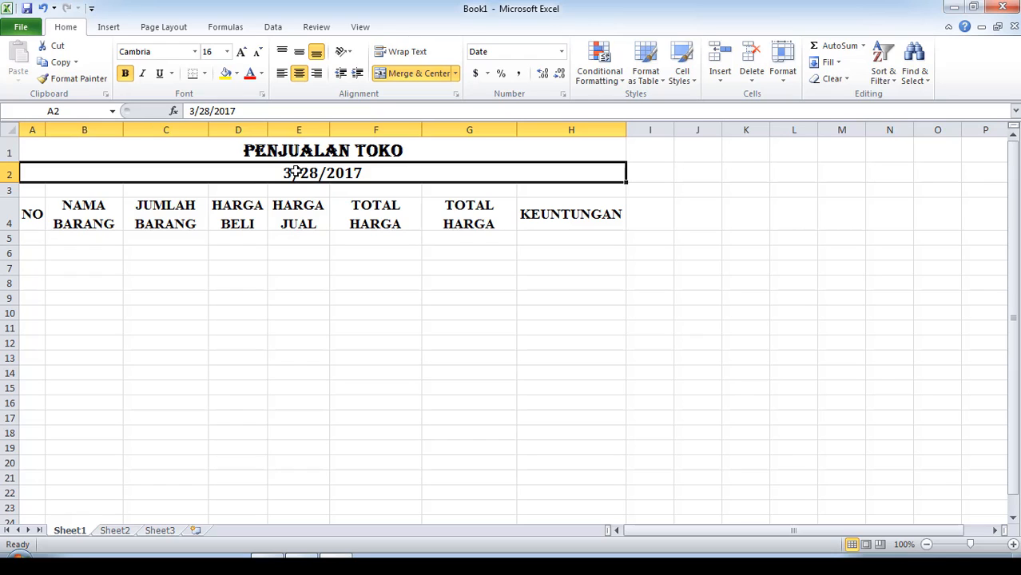
pyautogui.click(456, 95)
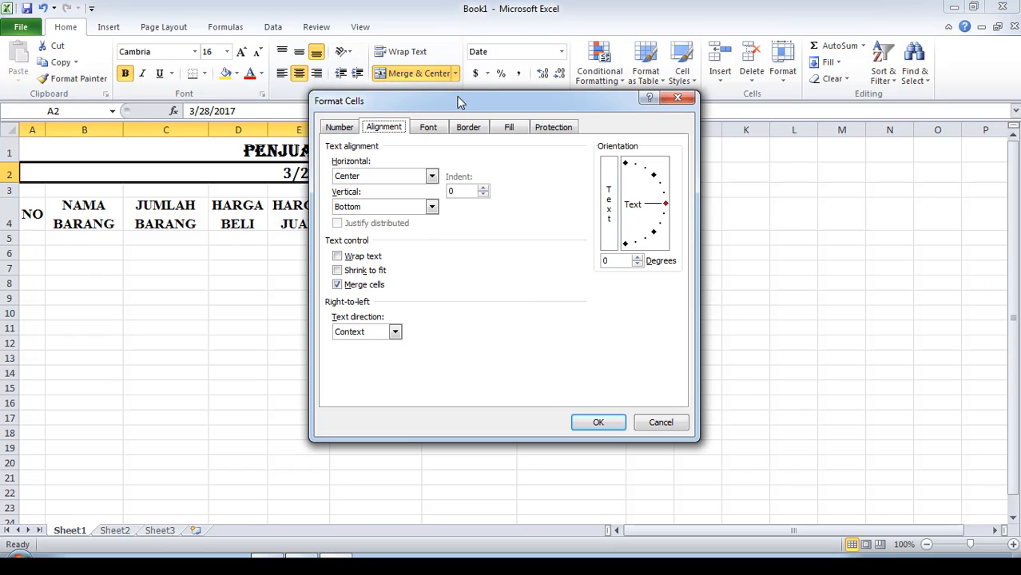
pyautogui.click(339, 128)
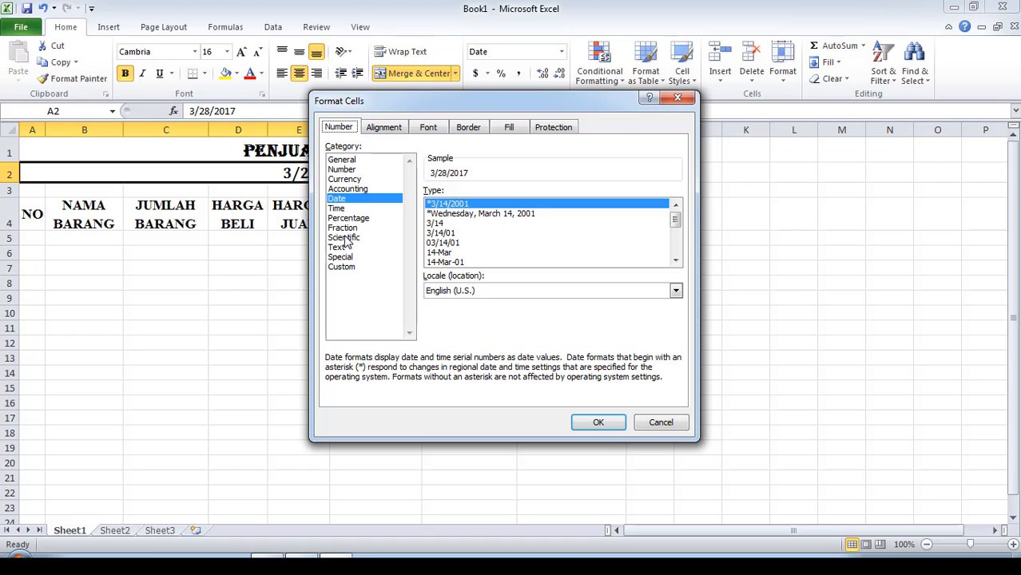
pyautogui.click(344, 267)
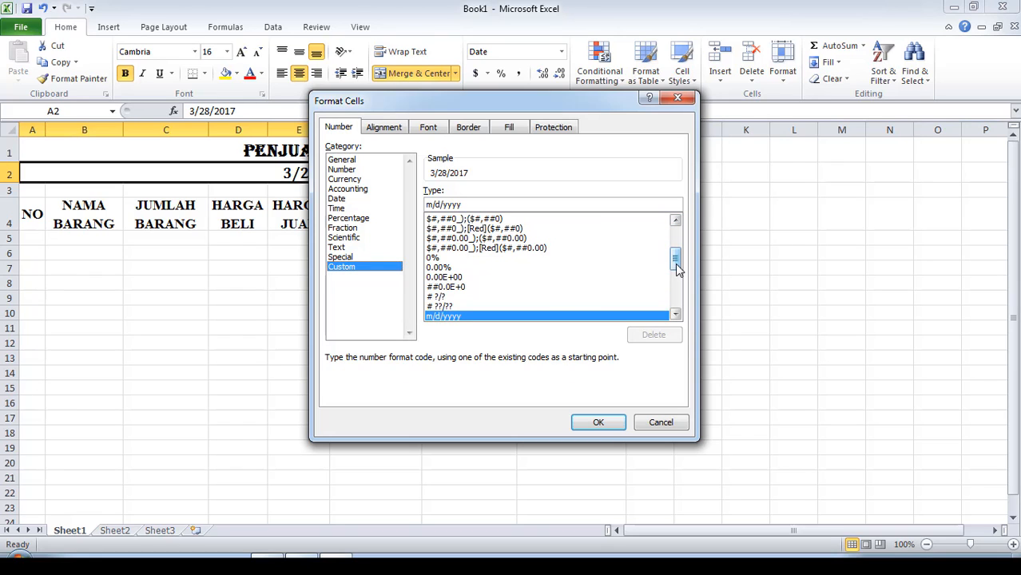
pyautogui.moveTo(675, 266)
pyautogui.mouseDown()
pyautogui.moveTo(675, 291)
pyautogui.moveTo(673, 241)
pyautogui.moveTo(675, 310)
pyautogui.moveTo(675, 284)
pyautogui.mouseUp()
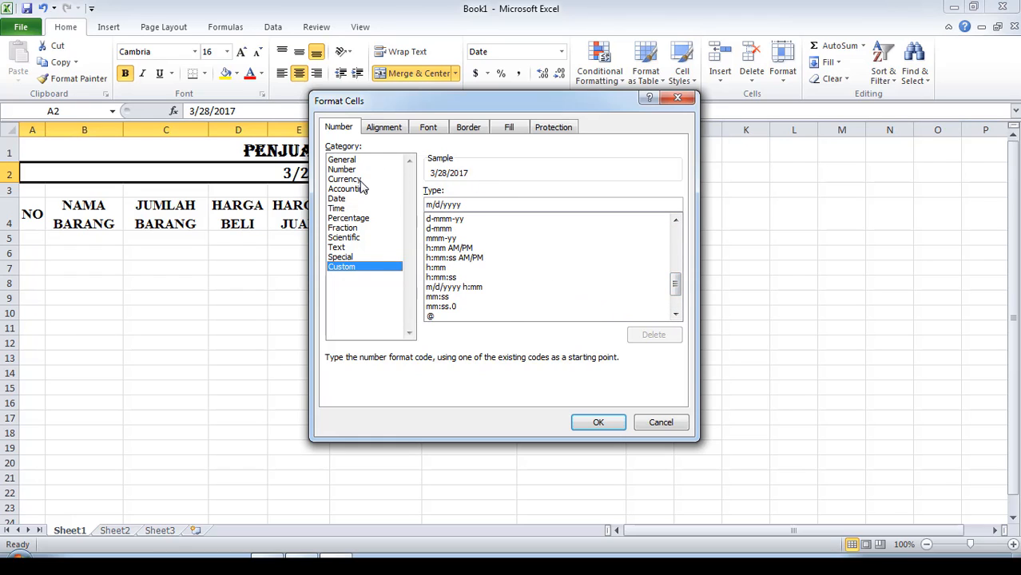
pyautogui.click(339, 199)
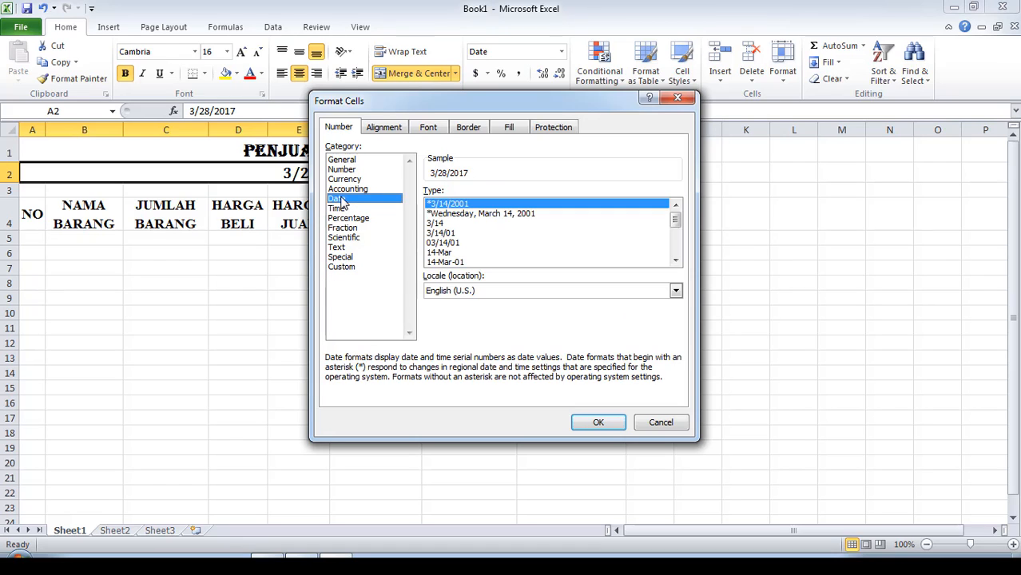
pyautogui.click(502, 214)
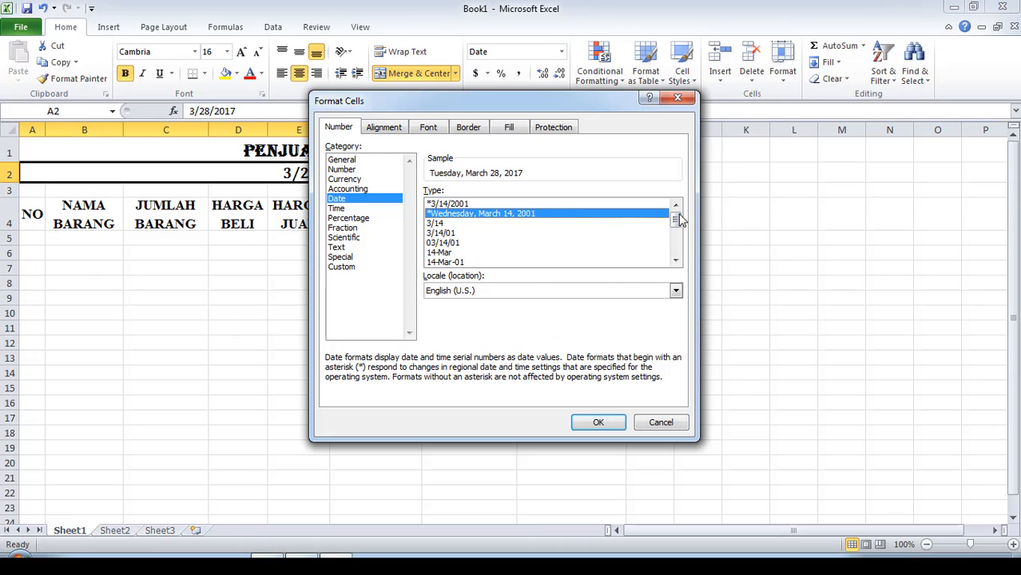
pyautogui.moveTo(677, 222); pyautogui.dragTo(677, 229)
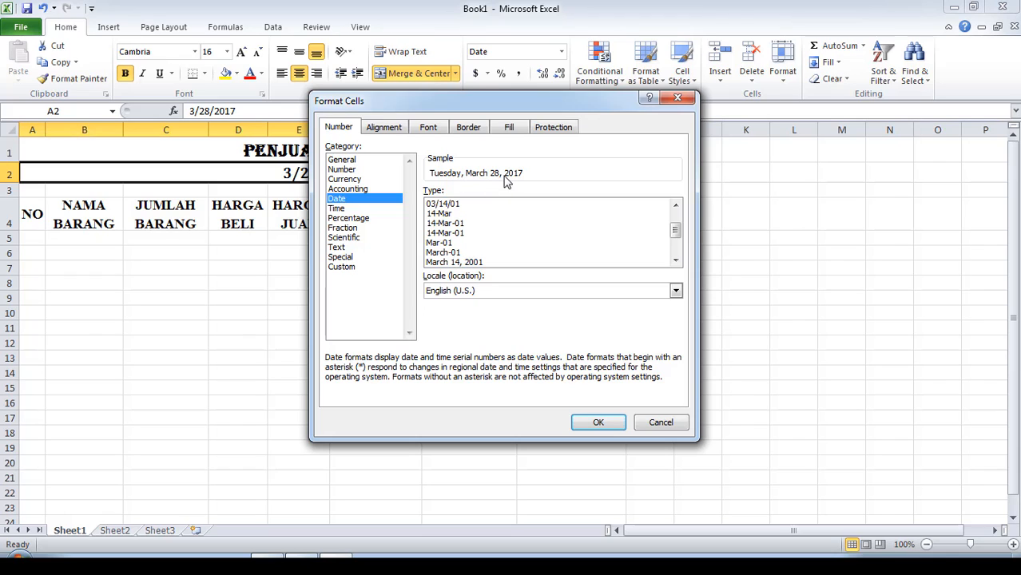
pyautogui.click(593, 423)
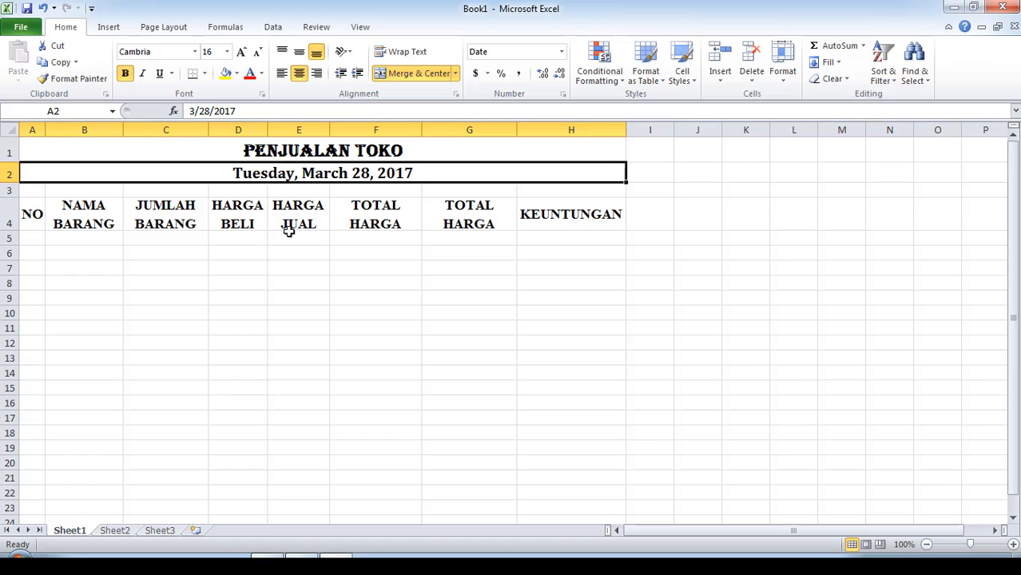
pyautogui.click(302, 283)
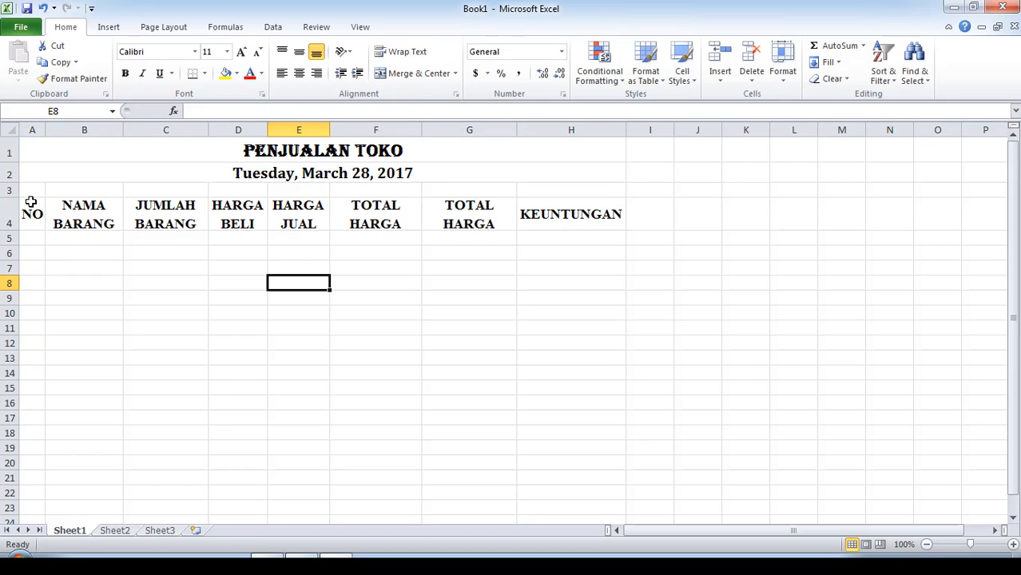
# - Fill the NO column with the numbers 1 to 10 in A5:A14 and center them horizontally and vertically
pyautogui.click(29, 240)
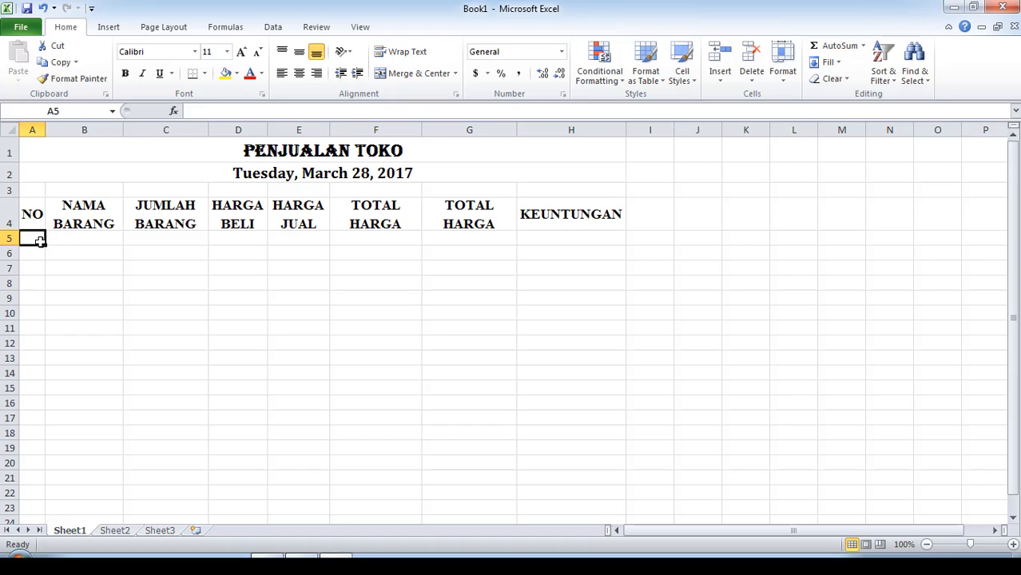
pyautogui.write('1')
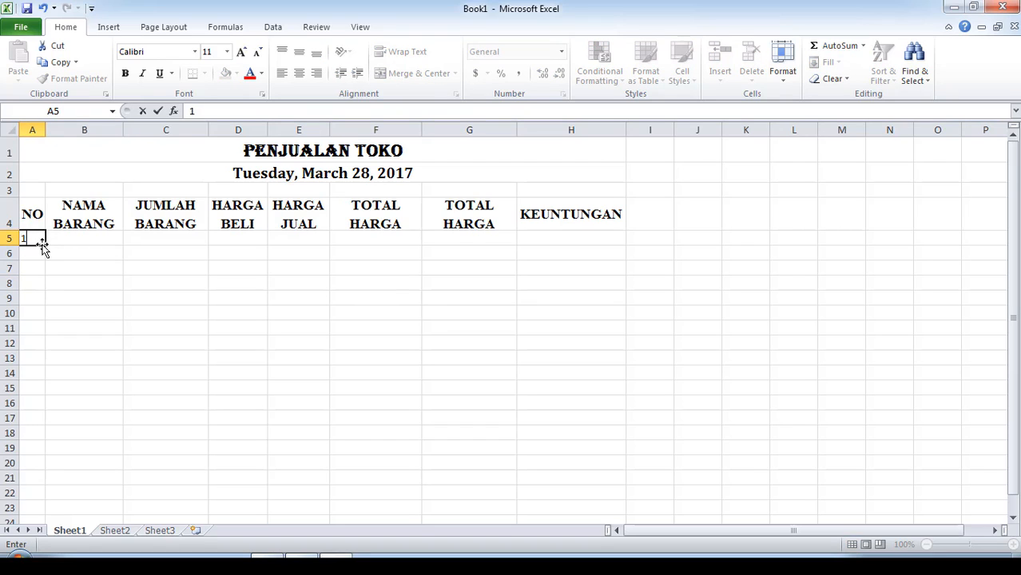
pyautogui.press('Return')
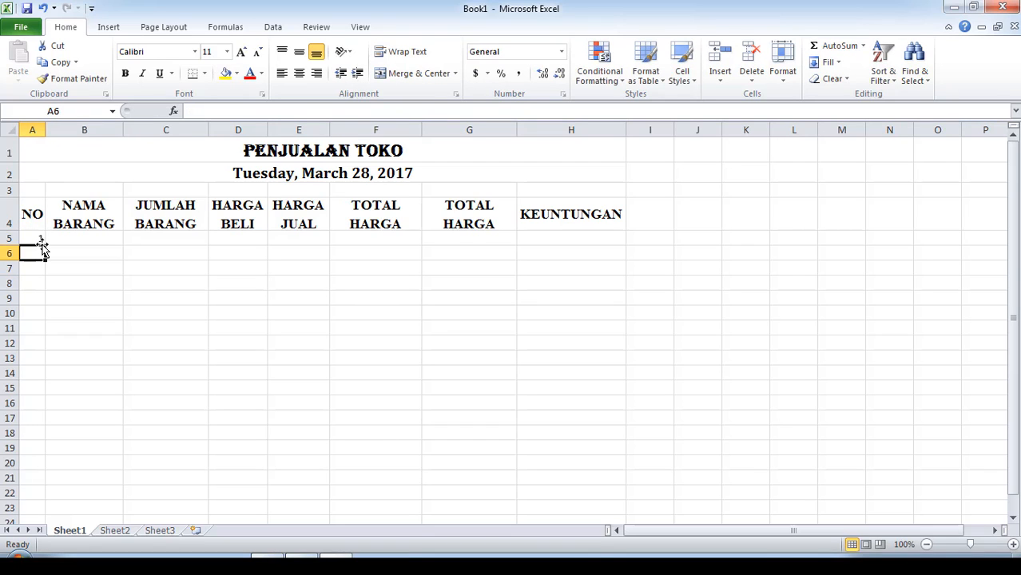
pyautogui.write('2')
pyautogui.press('Return')
pyautogui.click(37, 237)
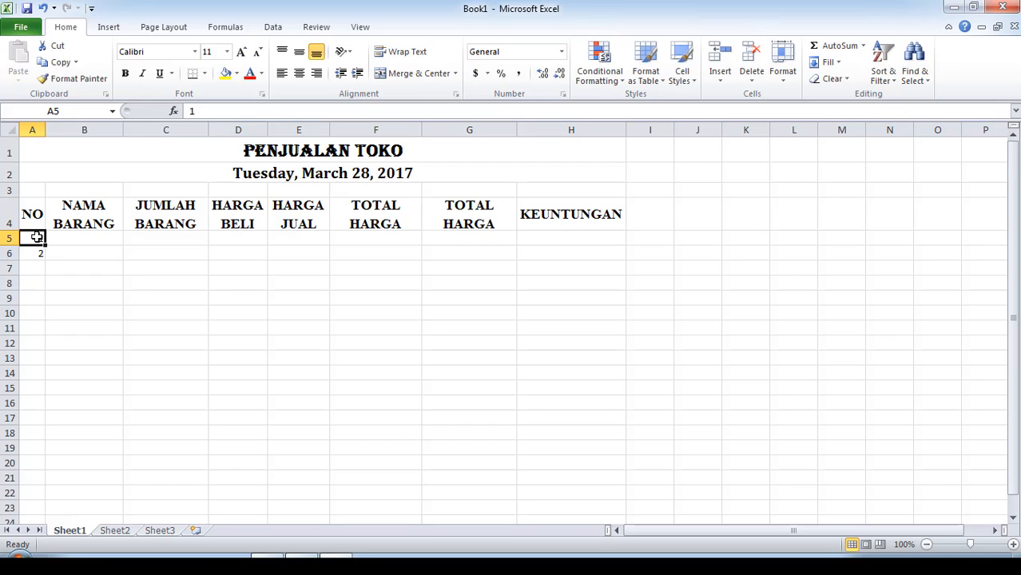
pyautogui.moveTo(36, 238); pyautogui.dragTo(50, 387)
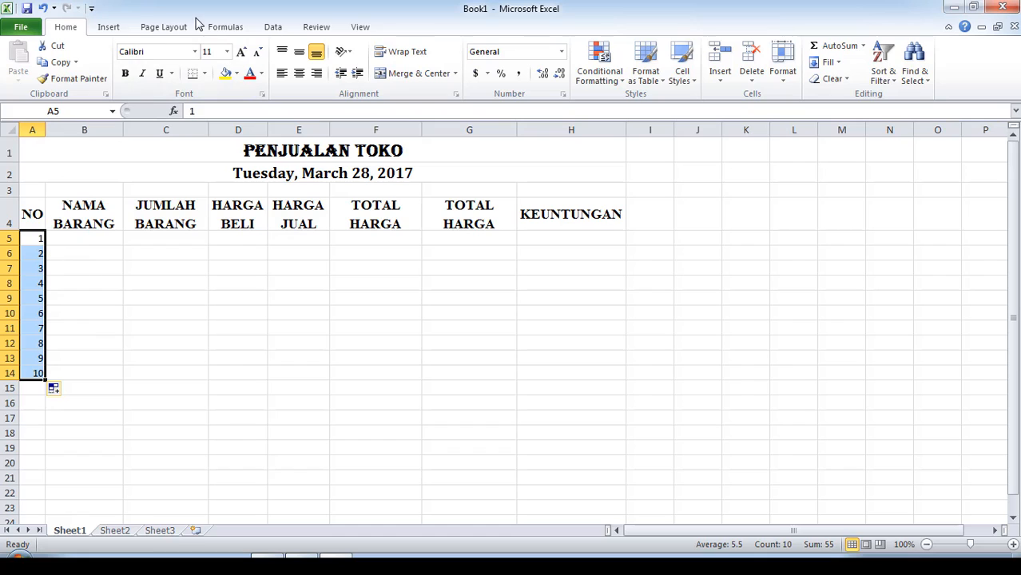
pyautogui.click(300, 73)
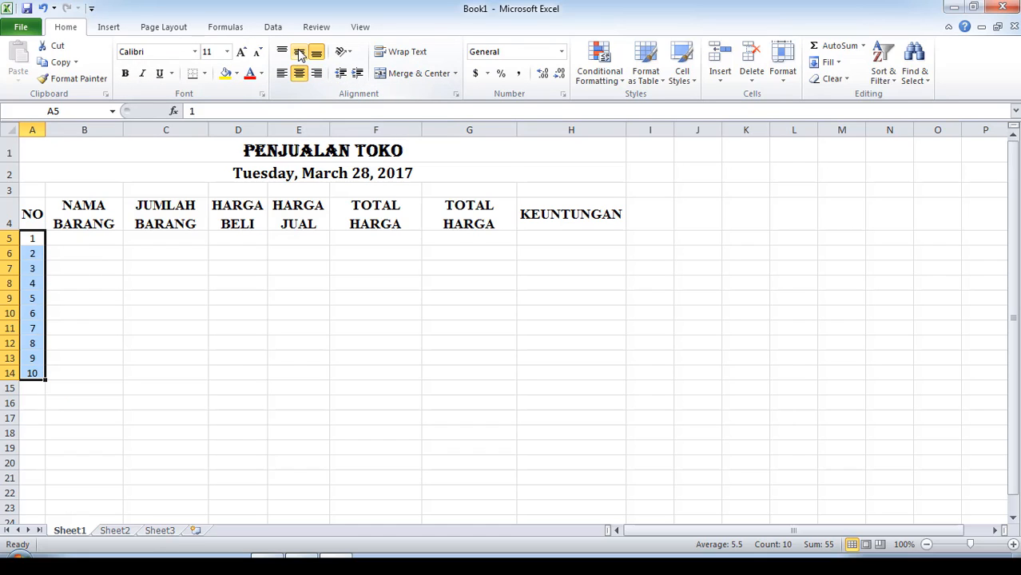
pyautogui.click(300, 52)
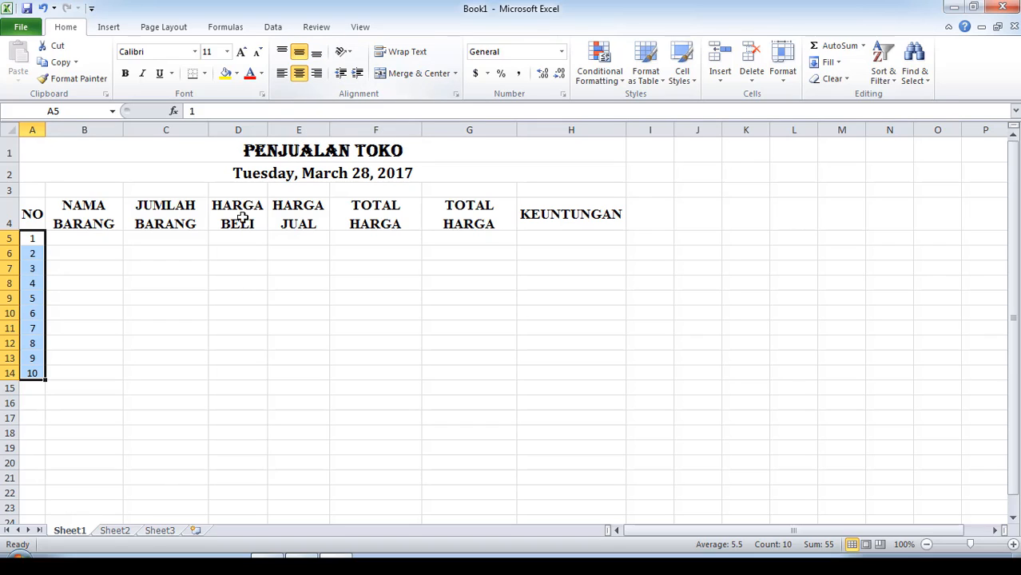
# - Enter the product names Sabun in B5 and Detergen in B6 under NAMA BARANG
pyautogui.click(105, 240)
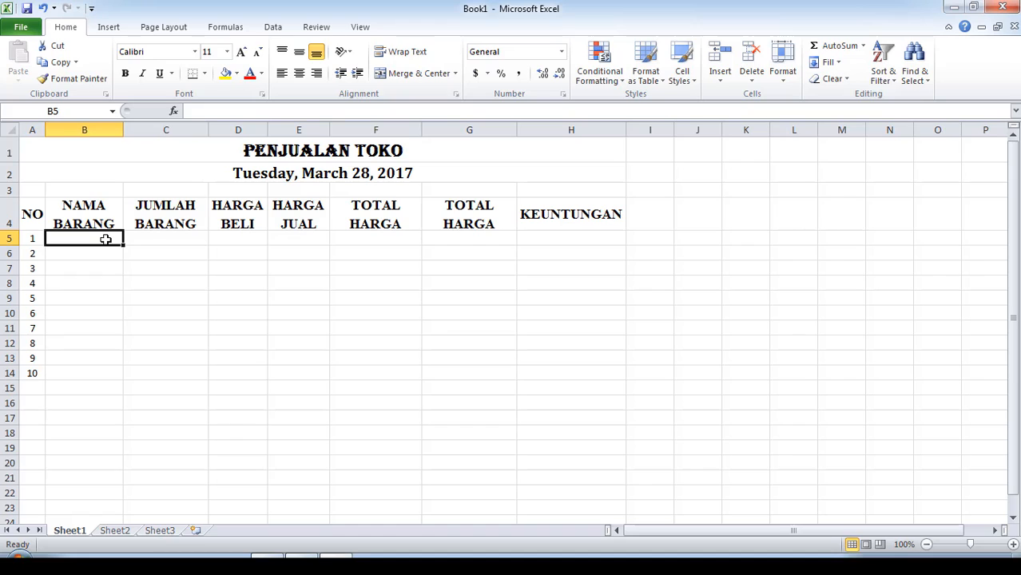
pyautogui.write('S')
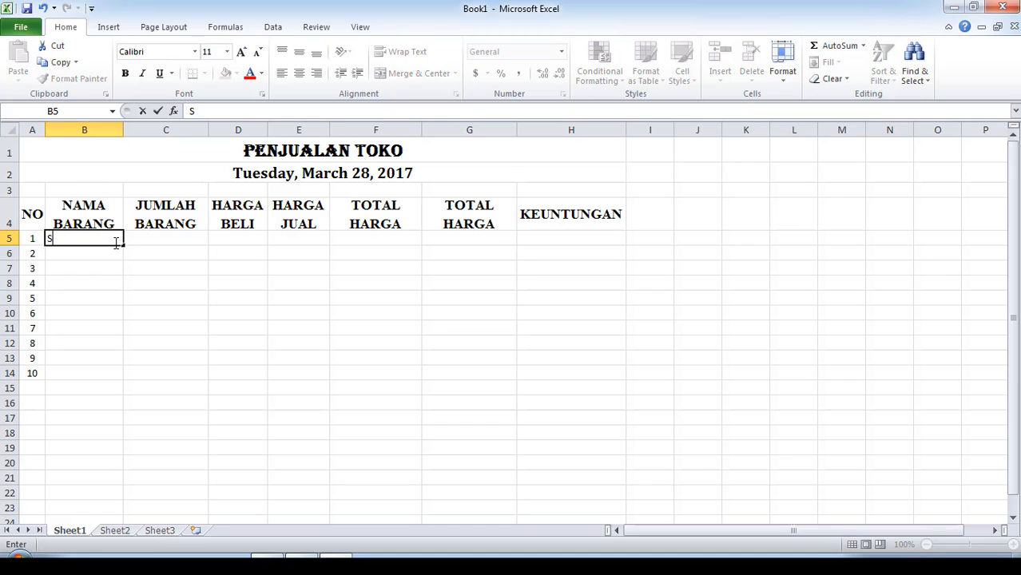
pyautogui.write('abun')
pyautogui.press('Return')
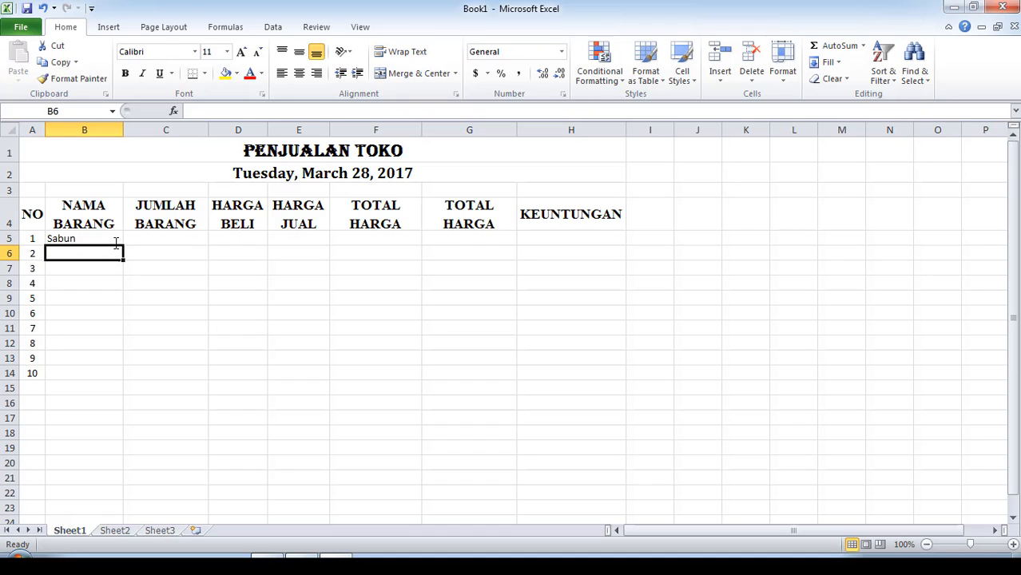
pyautogui.write('Det')
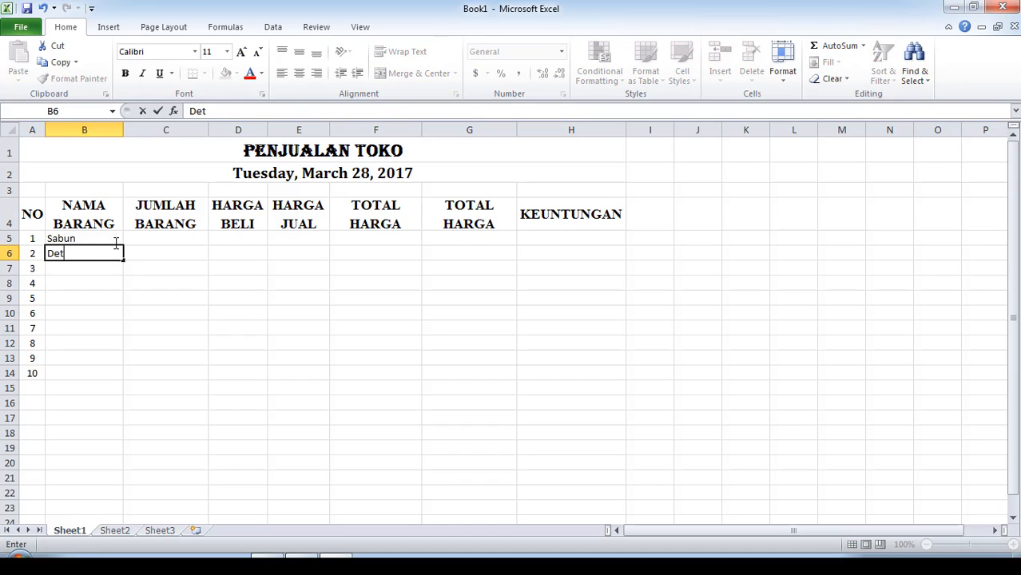
pyautogui.write('ergen')
pyautogui.press('Return')
pyautogui.write('o')
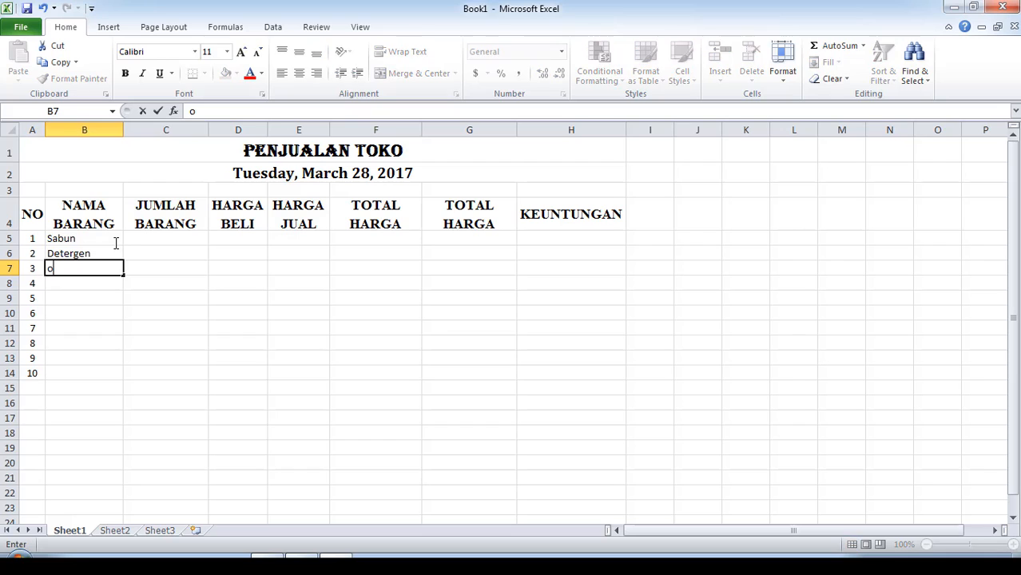
pyautogui.press('BackSpace')
pyautogui.press('Down')
pyautogui.press('Down')
pyautogui.press('Down')
pyautogui.press('Down')
pyautogui.press('Down')
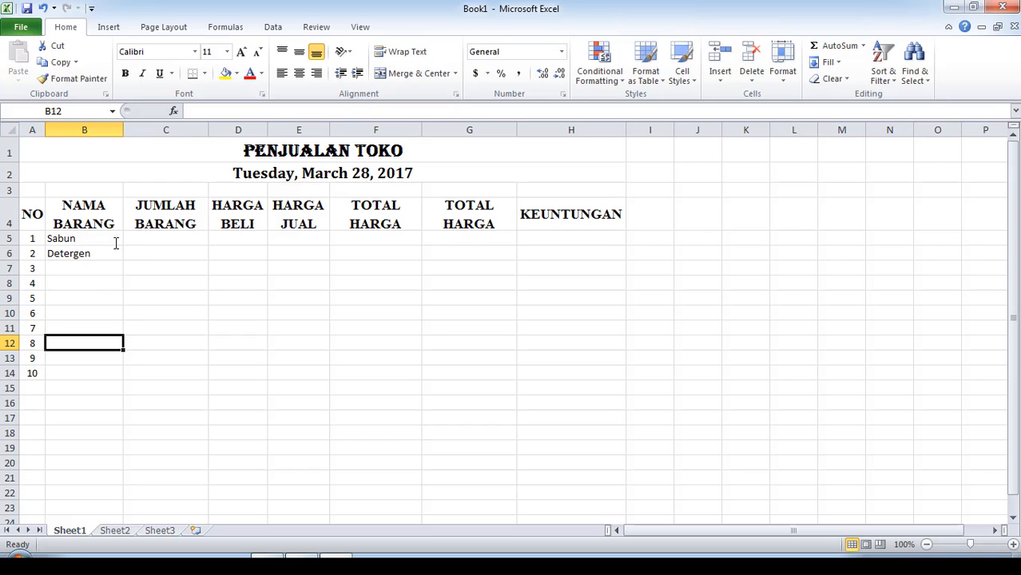
# - Enter the product names Odol in B7 and Sikat Gigi in B8 under NAMA BARANG
pyautogui.click(92, 268)
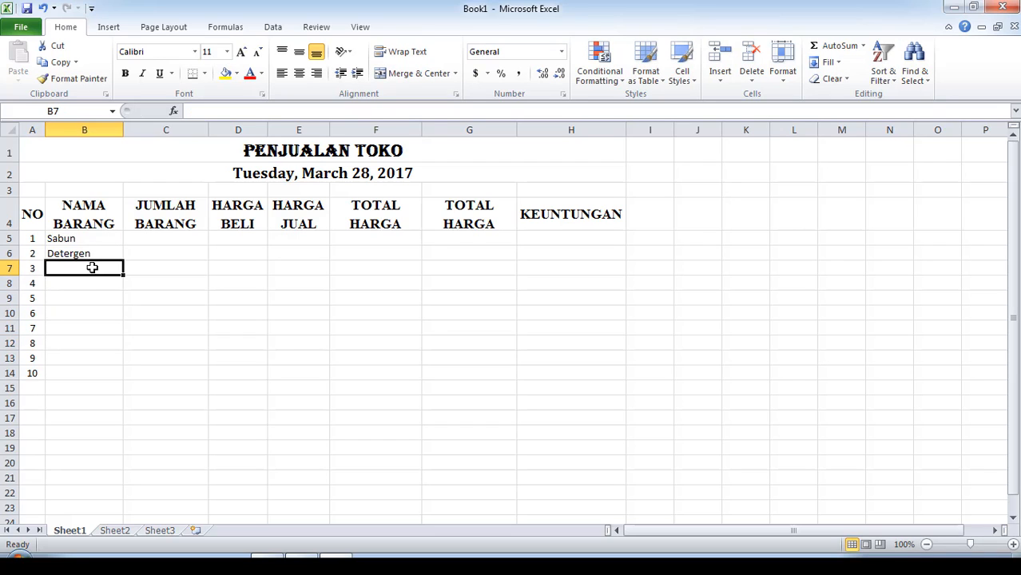
pyautogui.write('Odol')
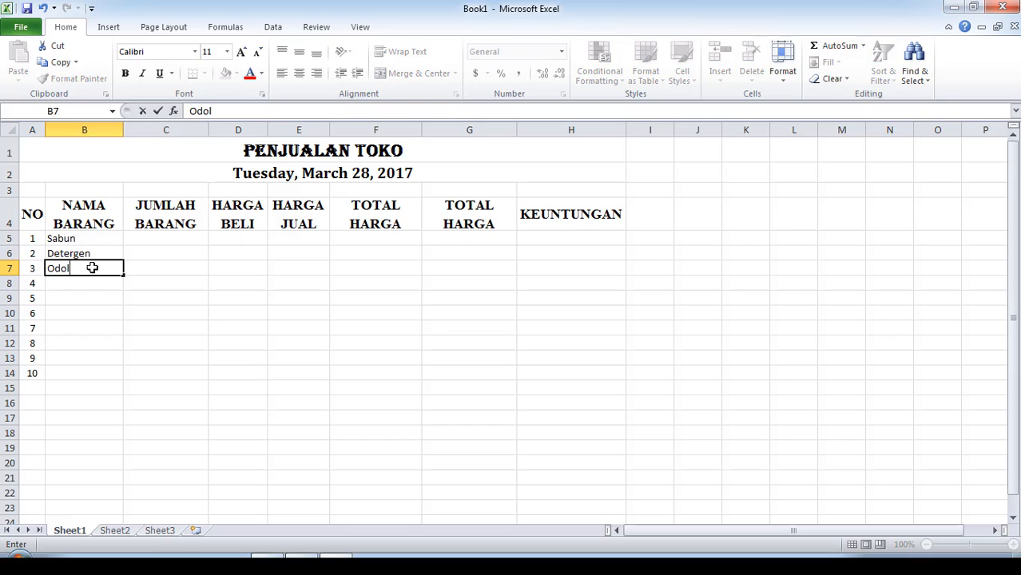
pyautogui.press('Return')
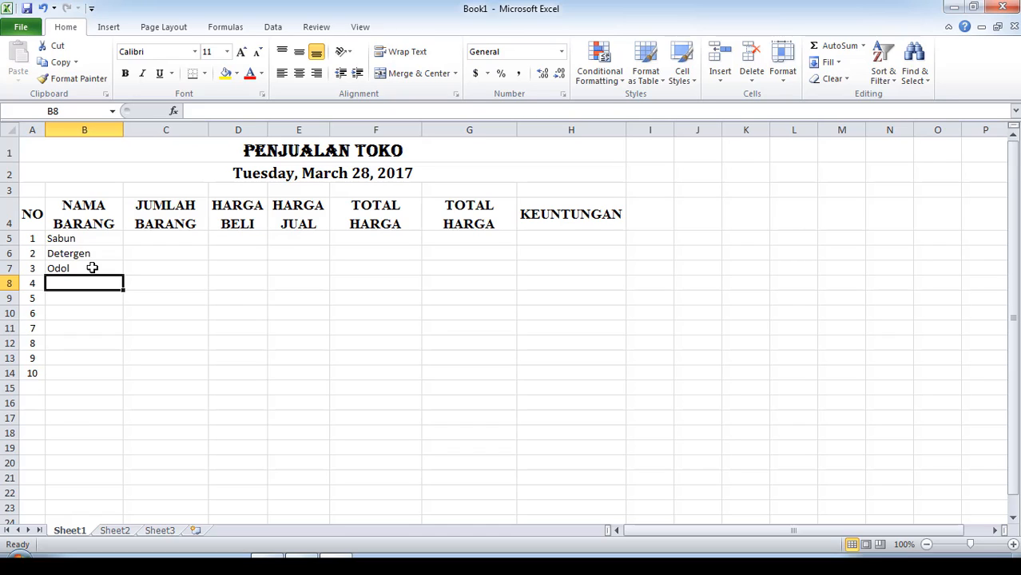
pyautogui.write('S')
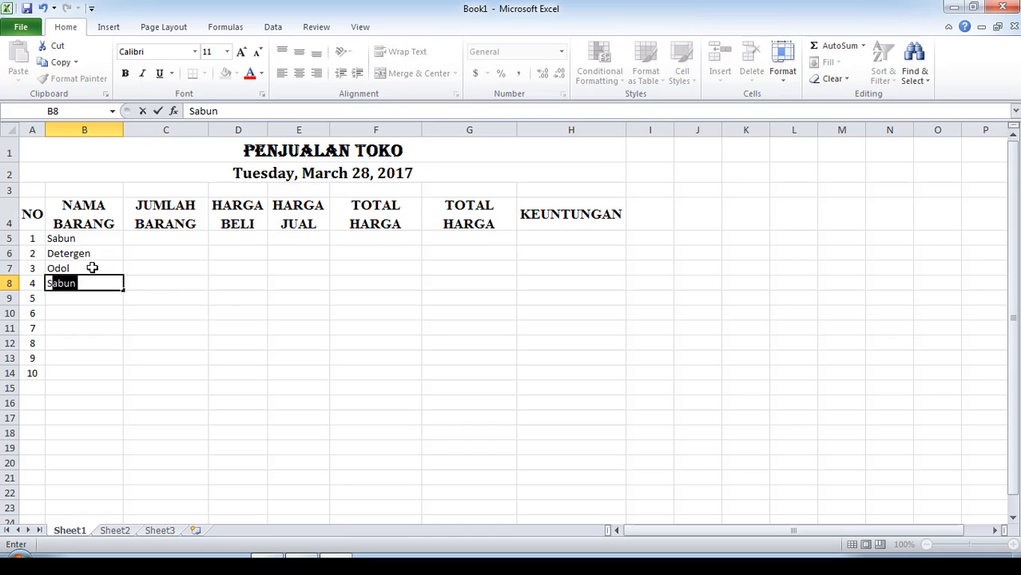
pyautogui.write('ikat g')
pyautogui.press('BackSpace')
pyautogui.press('BackSpace')
pyautogui.write('Gigi')
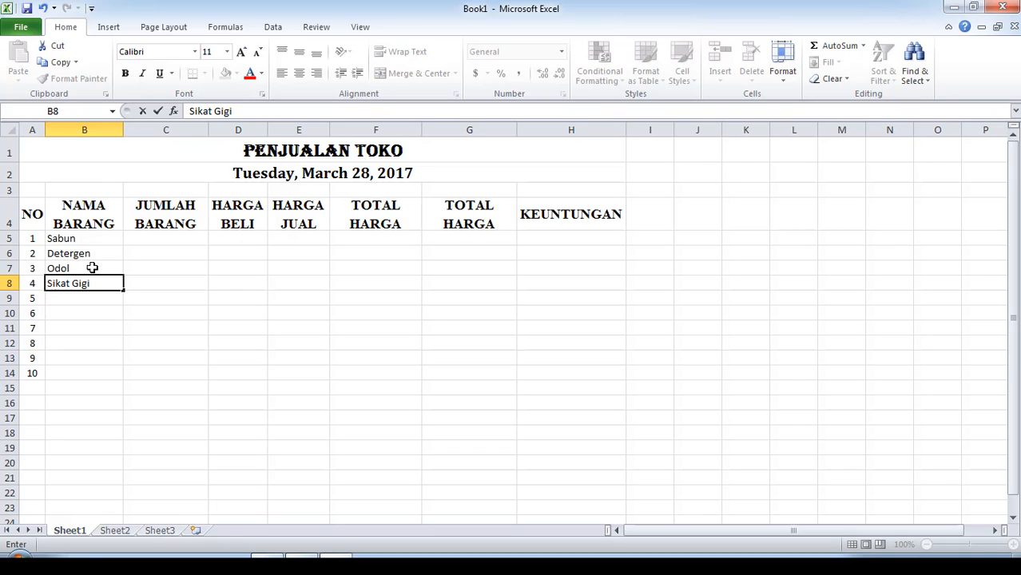
# - Continue the NAMA BARANG column with Shampoo in B9, Beras in B10 and Susu in B11
pyautogui.click(75, 301)
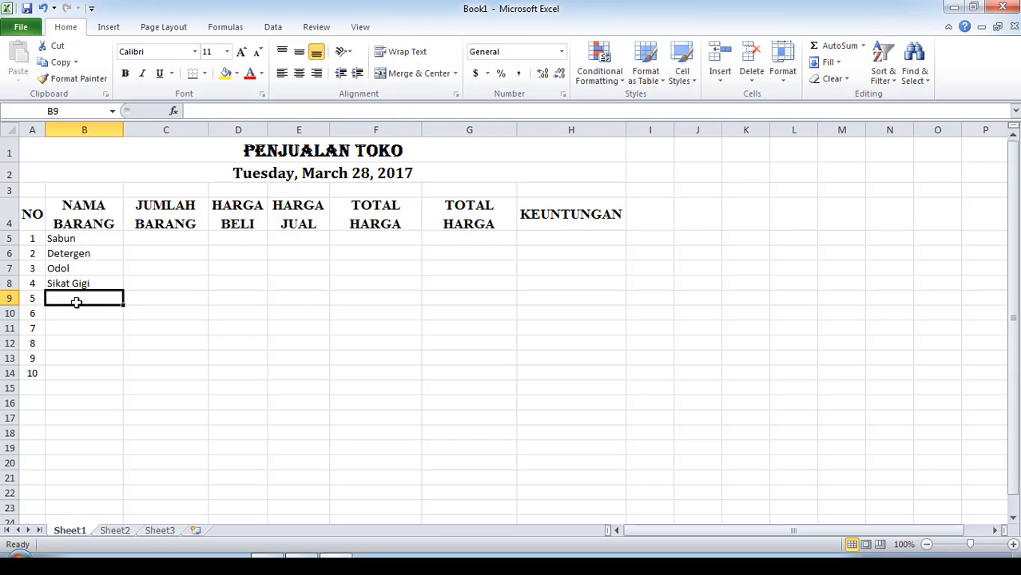
pyautogui.write('Sha')
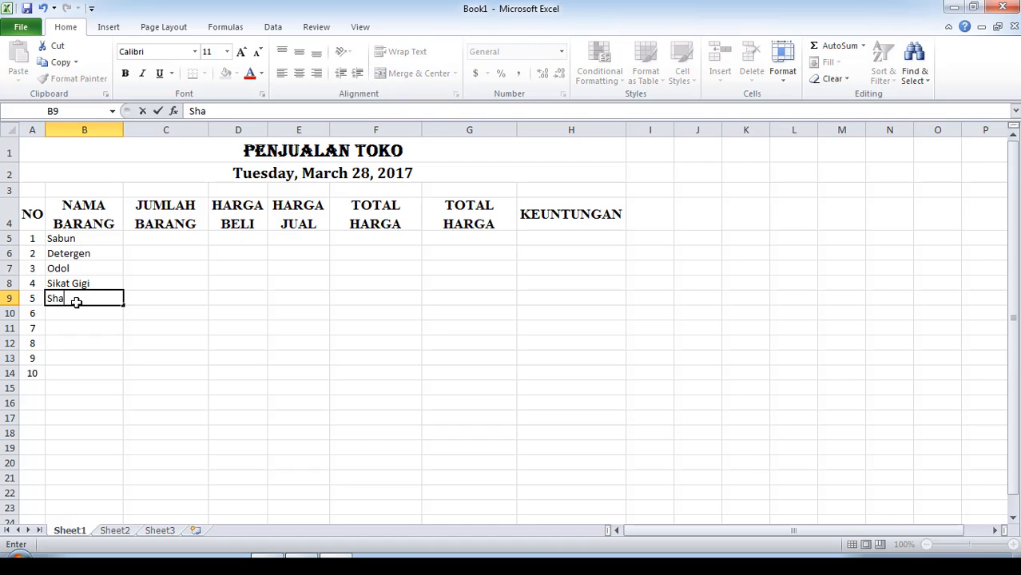
pyautogui.write('mpoo')
pyautogui.press('Return')
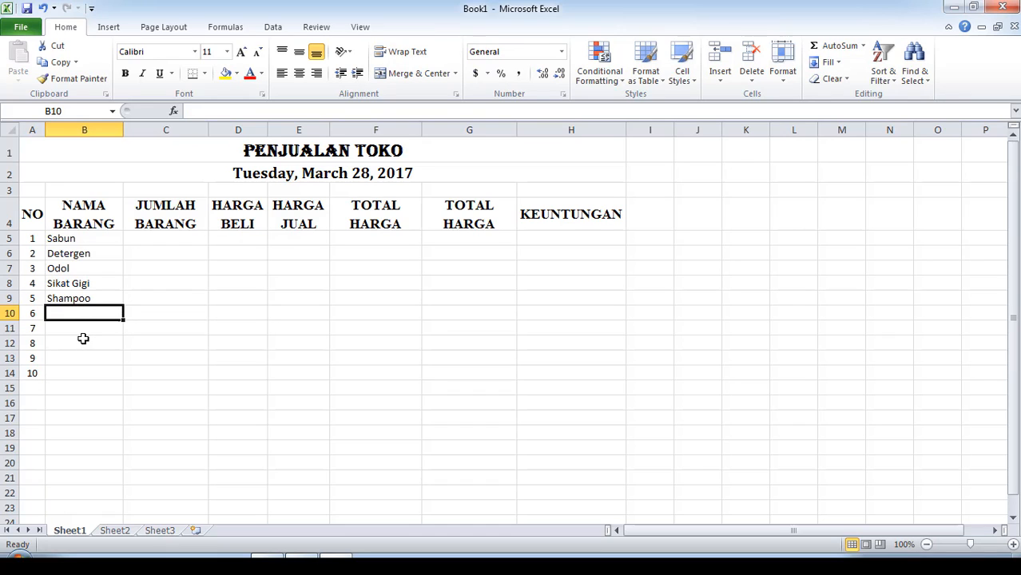
pyautogui.write('Bera')
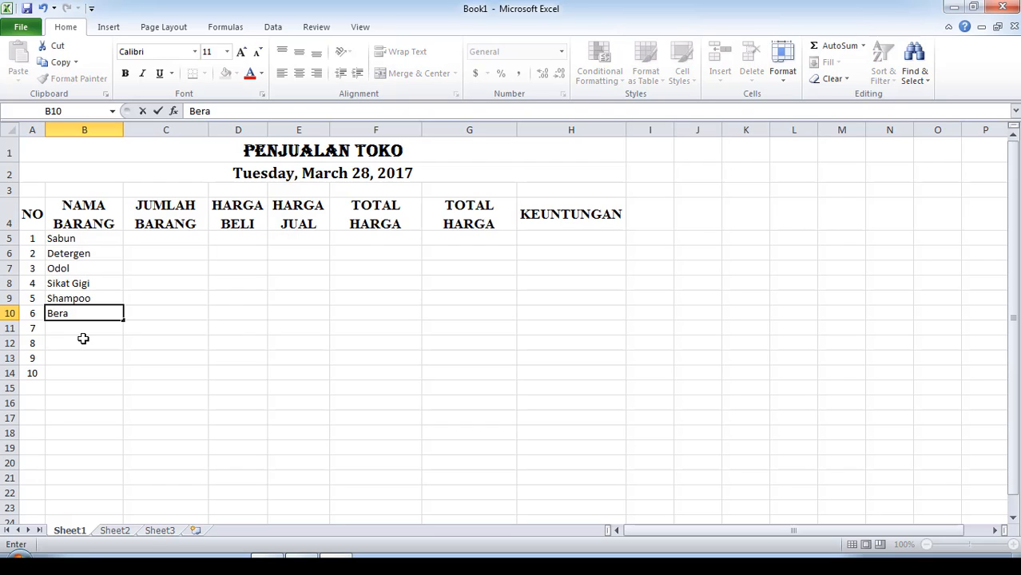
pyautogui.write('s')
pyautogui.press('Return')
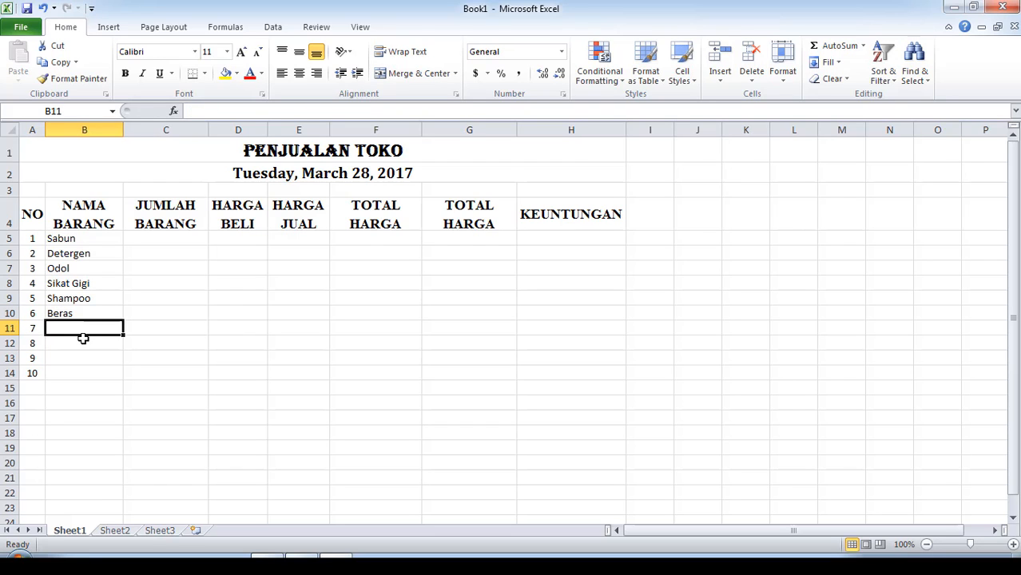
pyautogui.write('Susu')
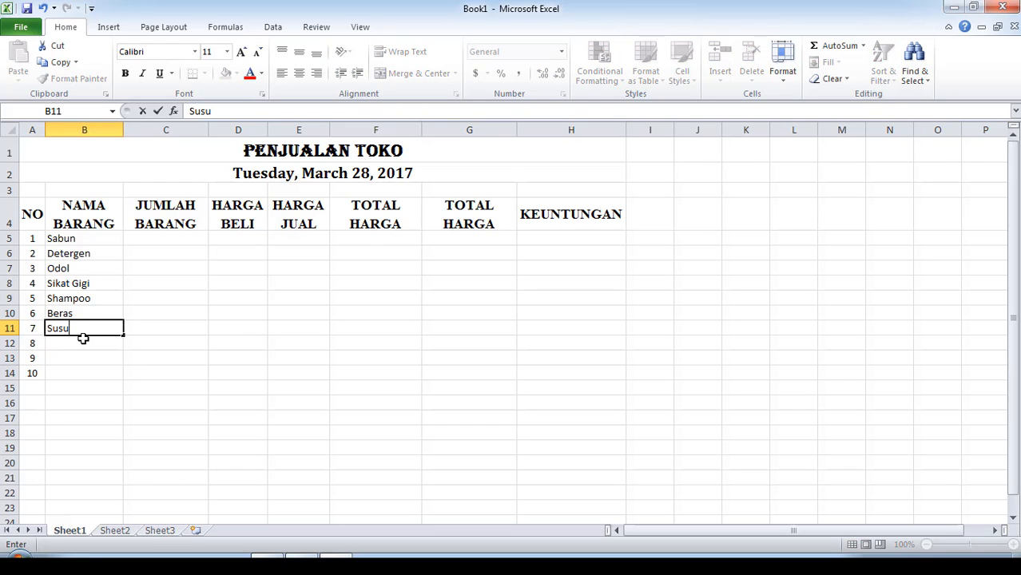
pyautogui.press('Return')
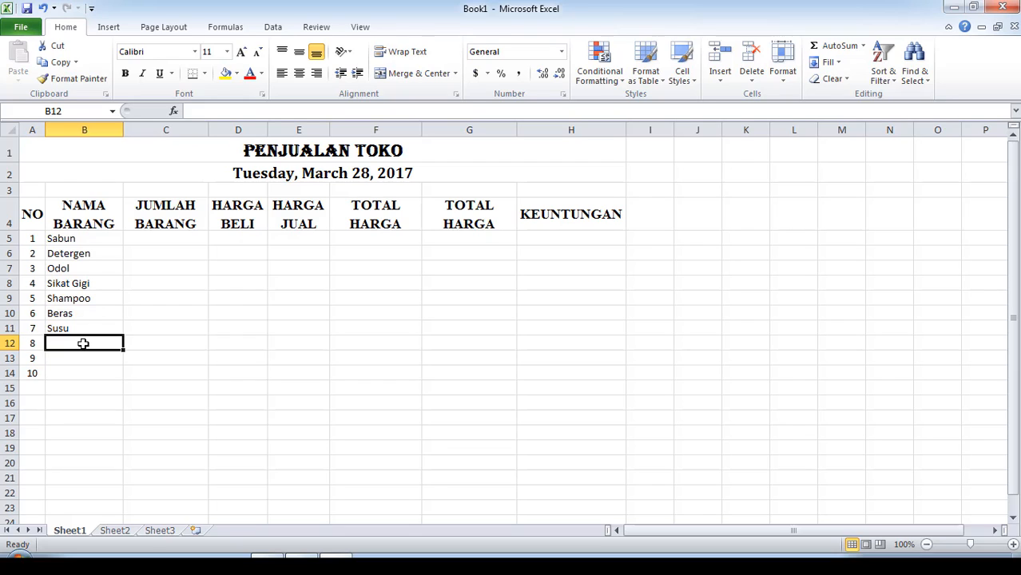
# - Enter Biscuit in B12 as the product name for row number 8
pyautogui.write('R')
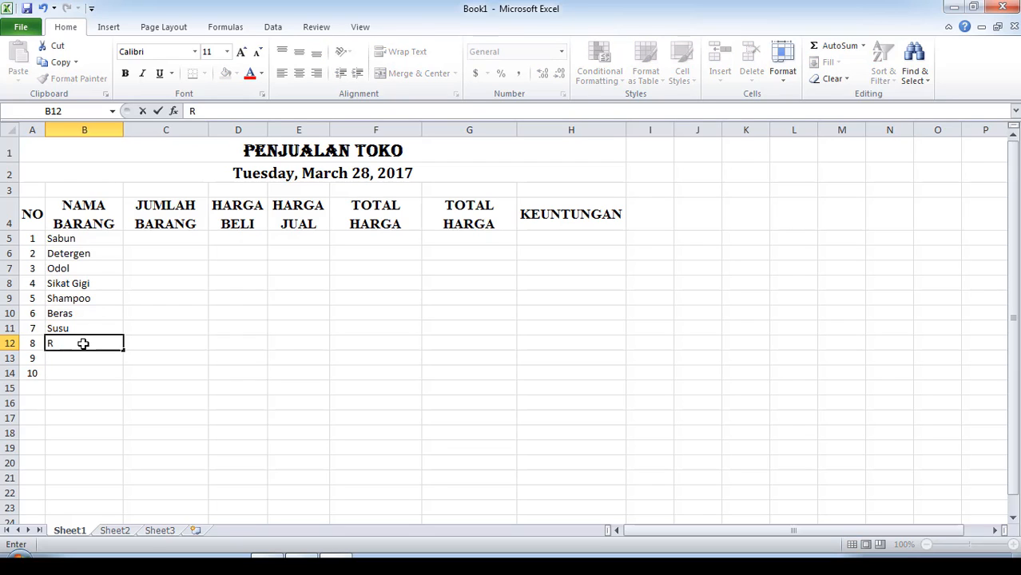
pyautogui.write('ot')
pyautogui.press('BackSpace')
pyautogui.press('BackSpace')
pyautogui.press('BackSpace')
pyautogui.write('Bicuit')
pyautogui.click(56, 342)
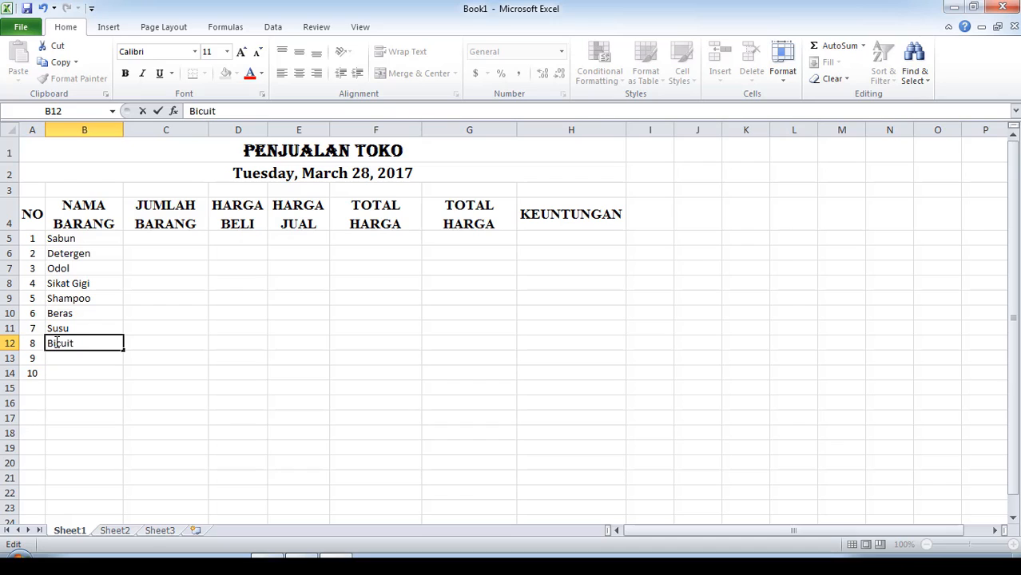
pyautogui.write('s')
# - Complete the product list with Aqua in B13 and Tepung in B14
pyautogui.click(94, 360)
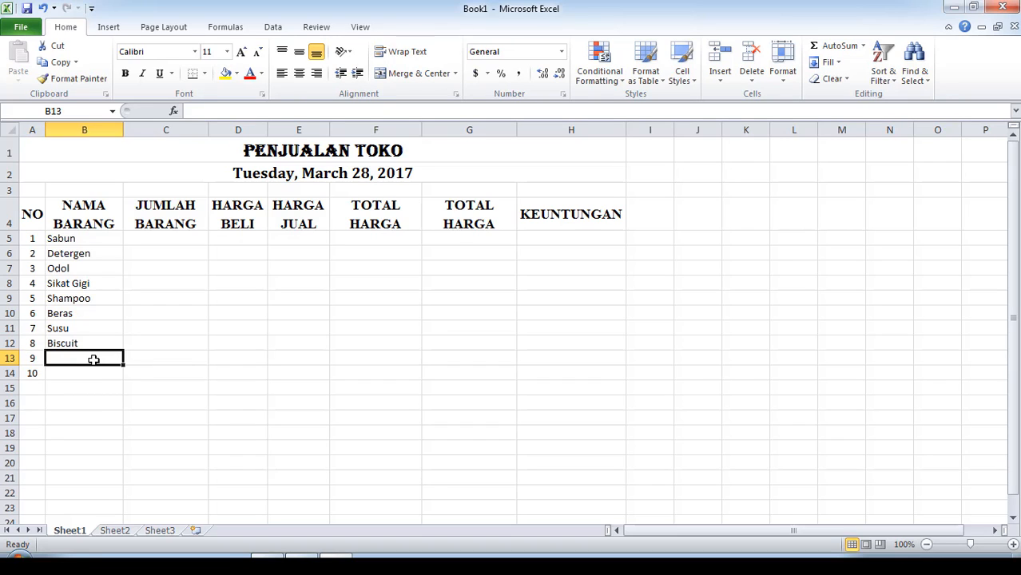
pyautogui.write('Min')
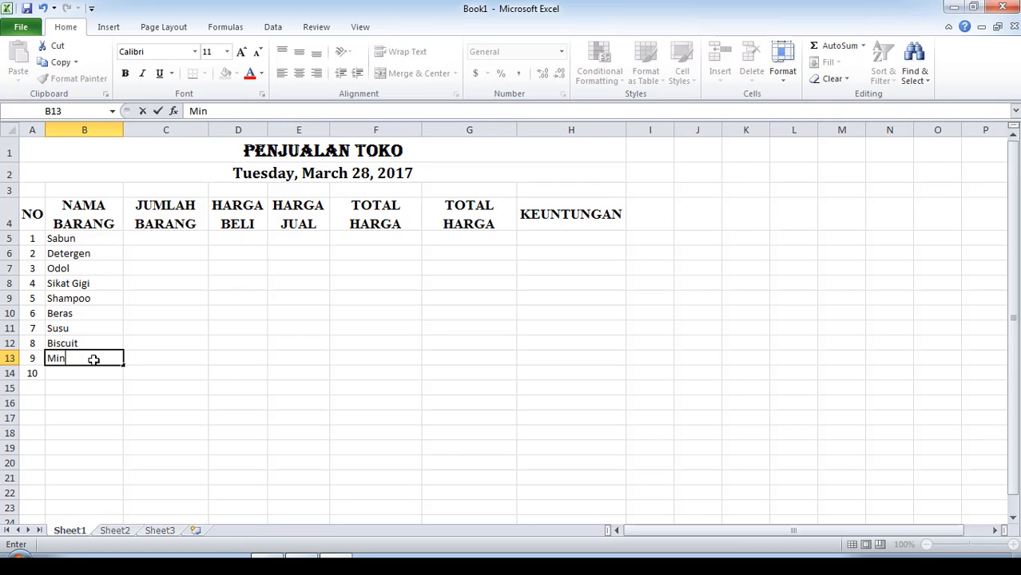
pyautogui.write('u')
pyautogui.press('BackSpace')
pyautogui.press('BackSpace')
pyautogui.press('BackSpace')
pyautogui.press('BackSpace')
pyautogui.write('Aqua')
pyautogui.press('Return')
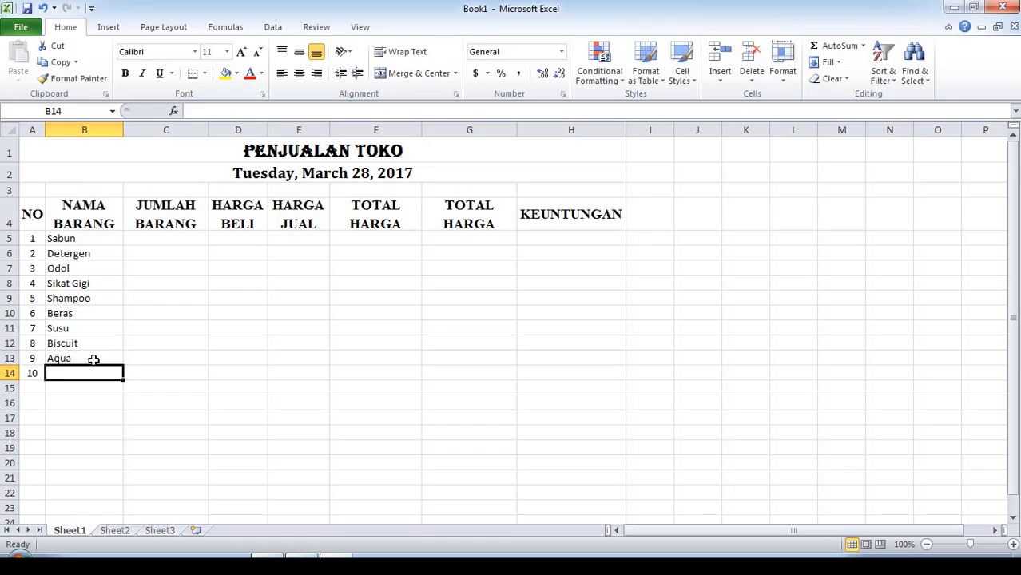
pyautogui.write('T')
pyautogui.press('BackSpace')
pyautogui.write('Te')
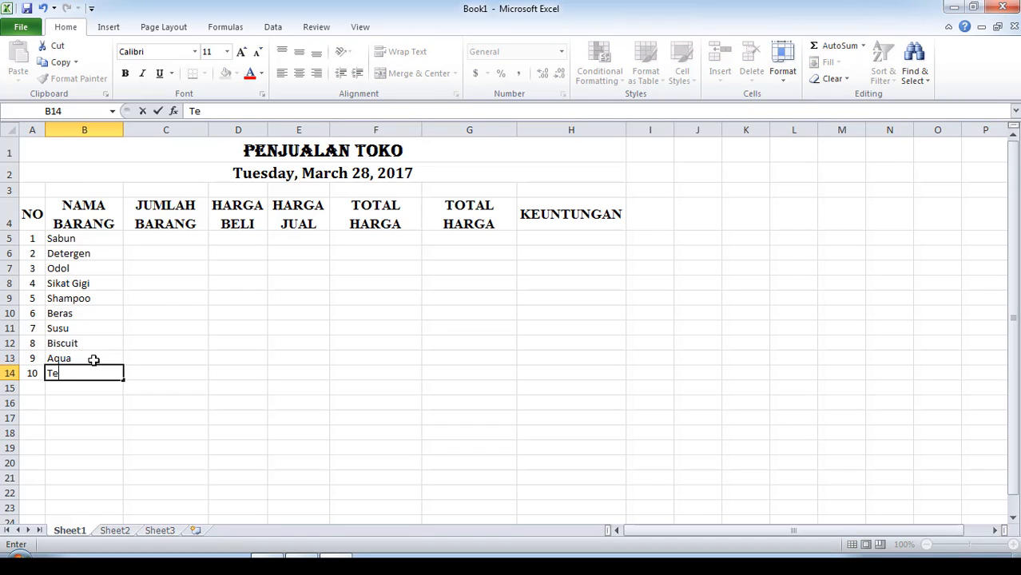
pyautogui.write('pung')
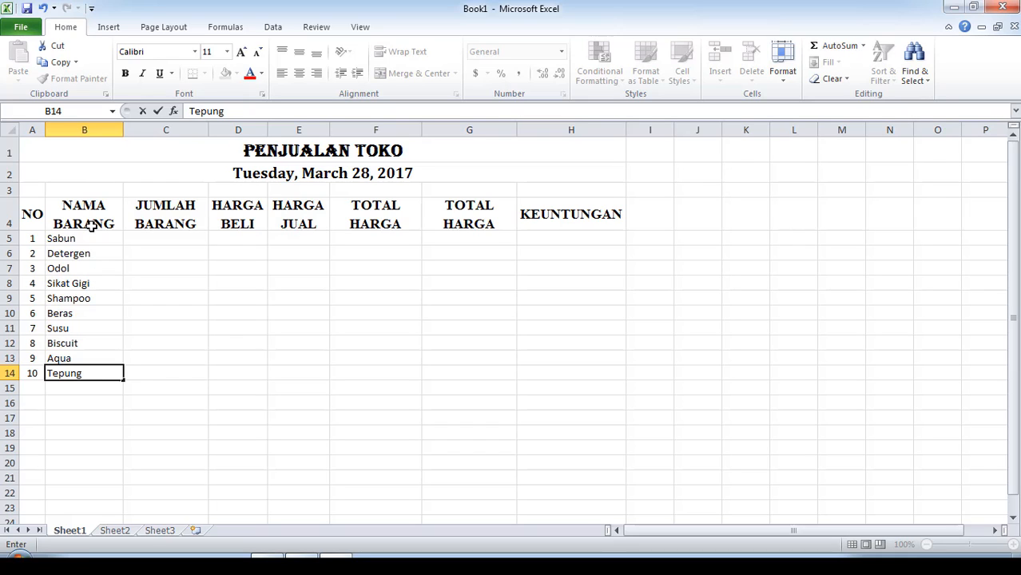
# - Enter the JUMLAH BARANG quantities 12, 15, 12 and 10 in C5:C8 for Sabun through Sikat Gigi
pyautogui.click(174, 240)
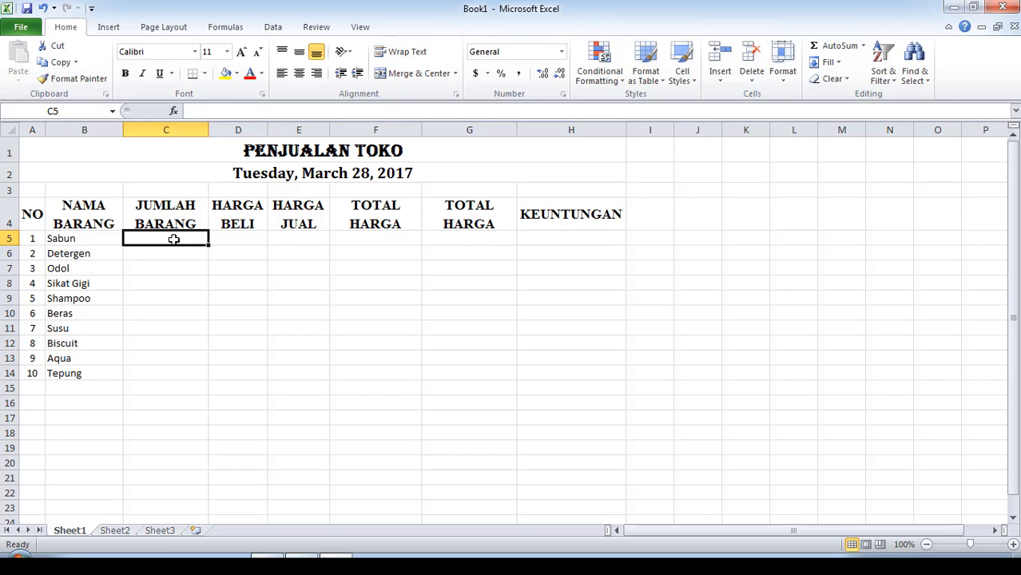
pyautogui.write('12')
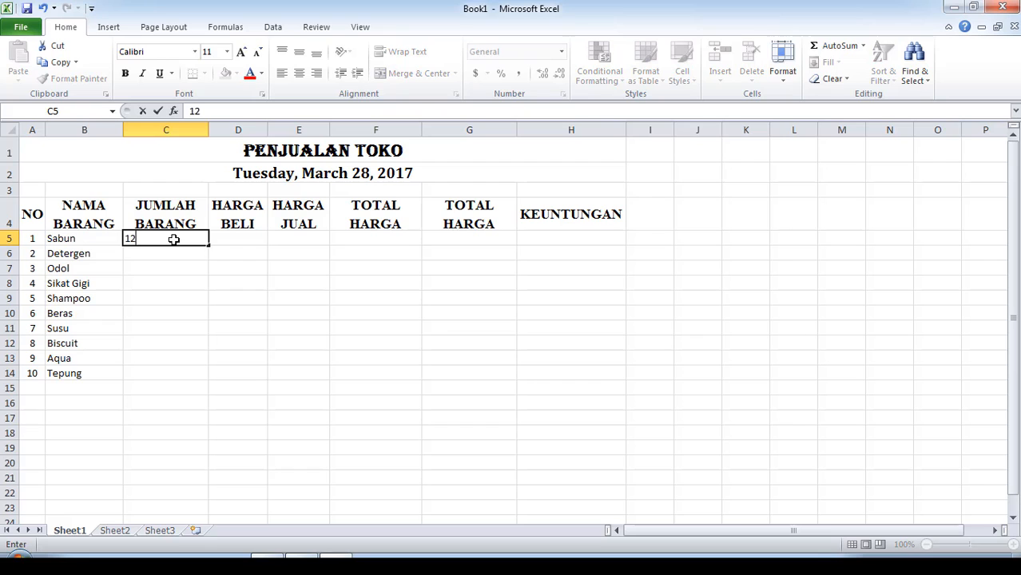
pyautogui.press('Return')
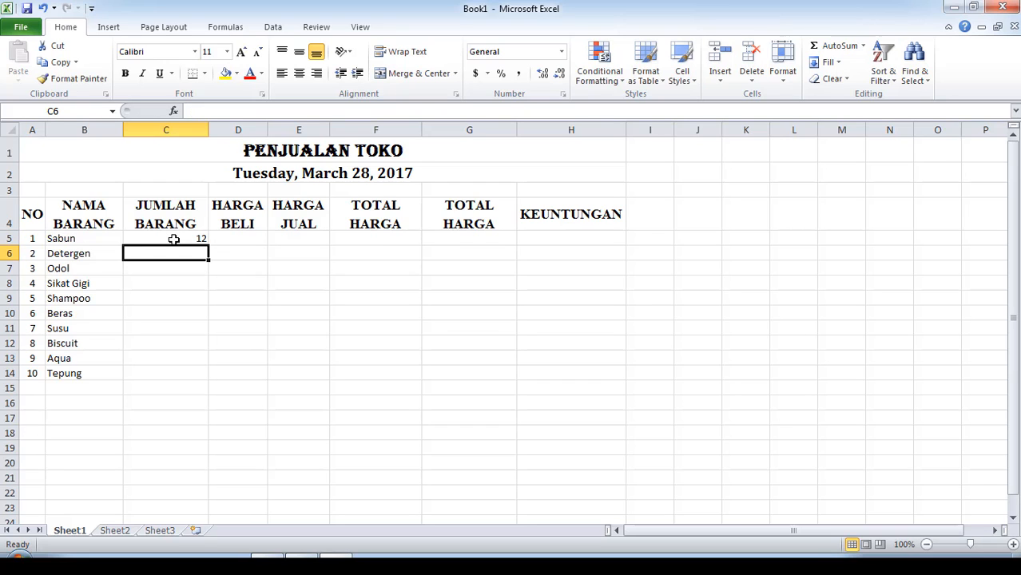
pyautogui.write('15')
pyautogui.press('Return')
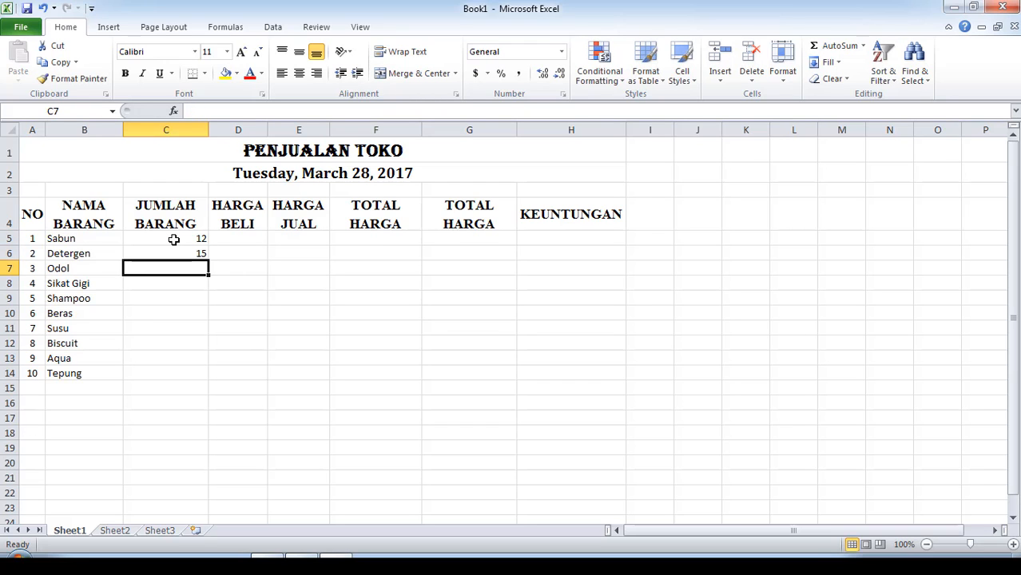
pyautogui.write('12')
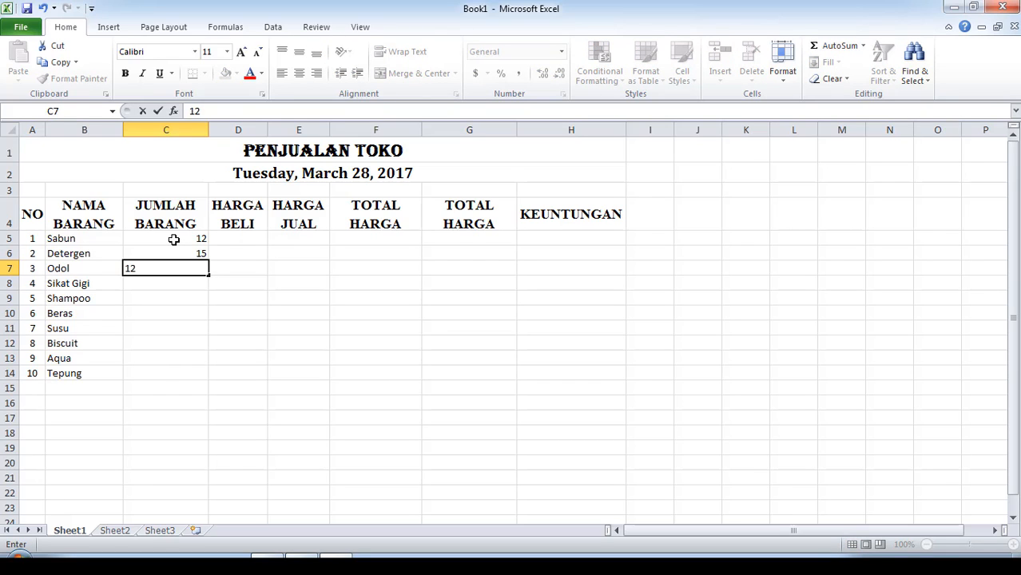
pyautogui.press('Return')
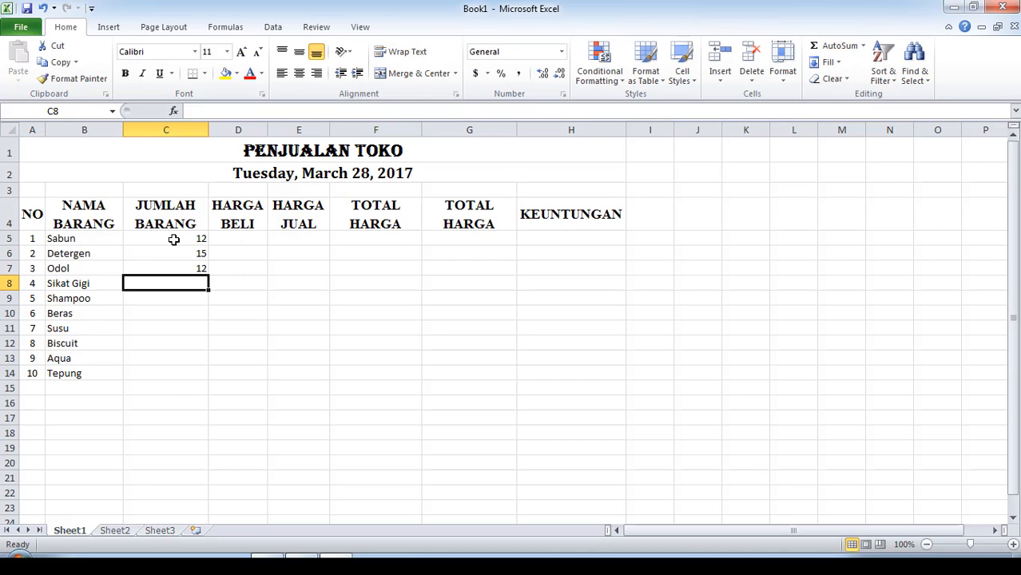
pyautogui.write('10')
pyautogui.press('Return')
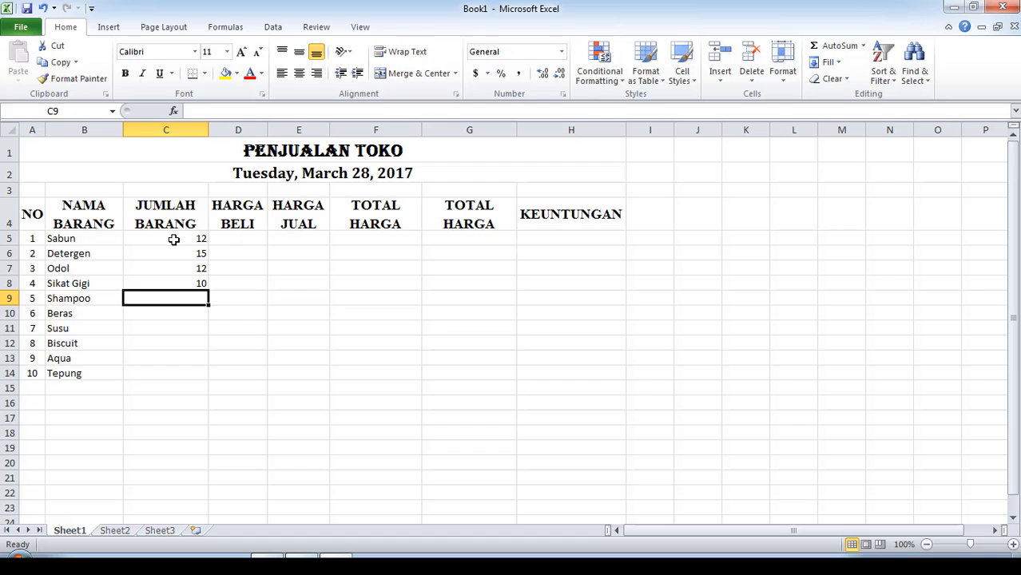
# - Enter the quantities 5, 4, 50 and 5 in C9:C12 for Shampoo, Beras, Susu and Biscuit
pyautogui.write('5')
pyautogui.press('Return')
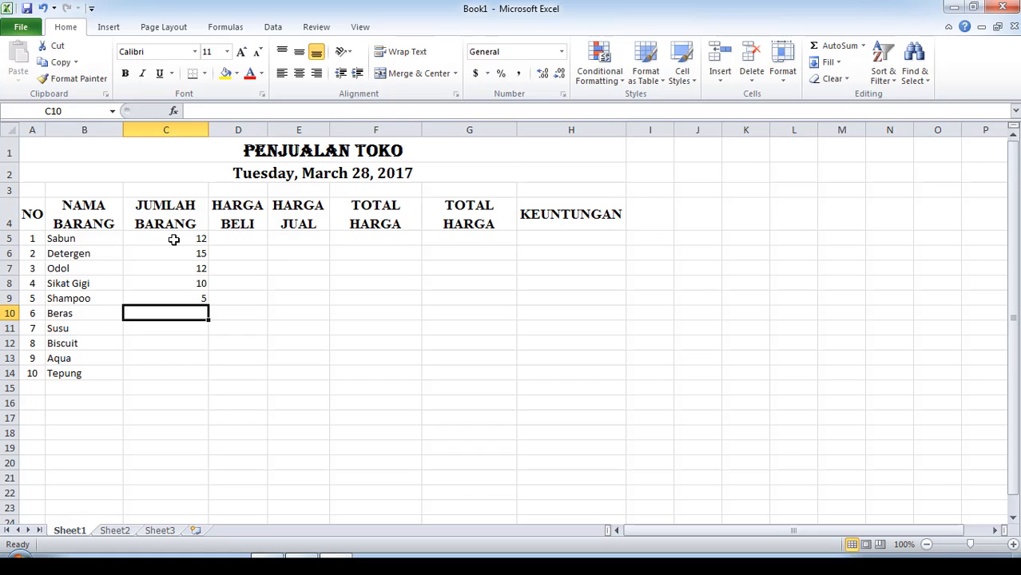
pyautogui.write('4')
pyautogui.press('Return')
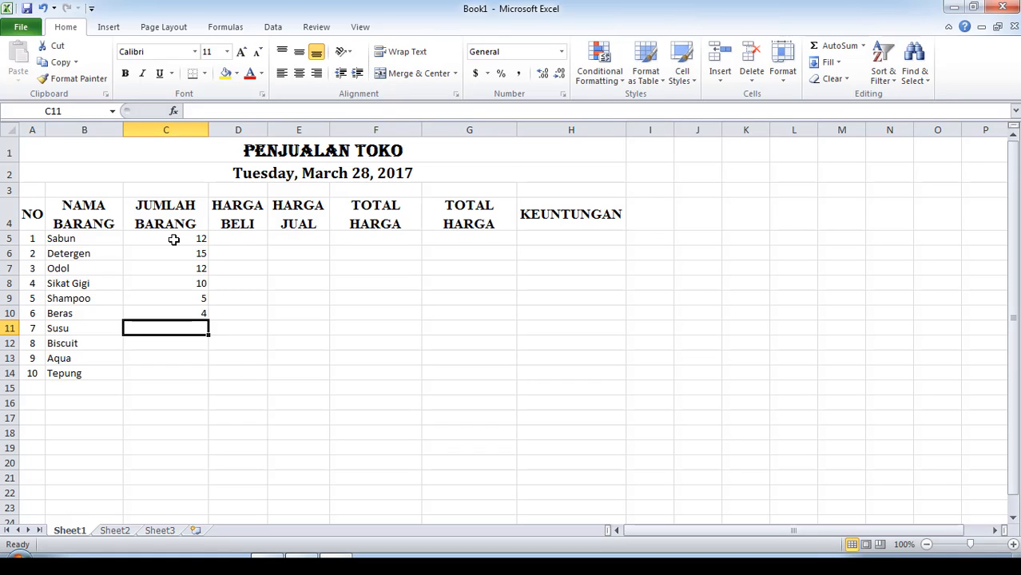
pyautogui.write('50')
pyautogui.press('Return')
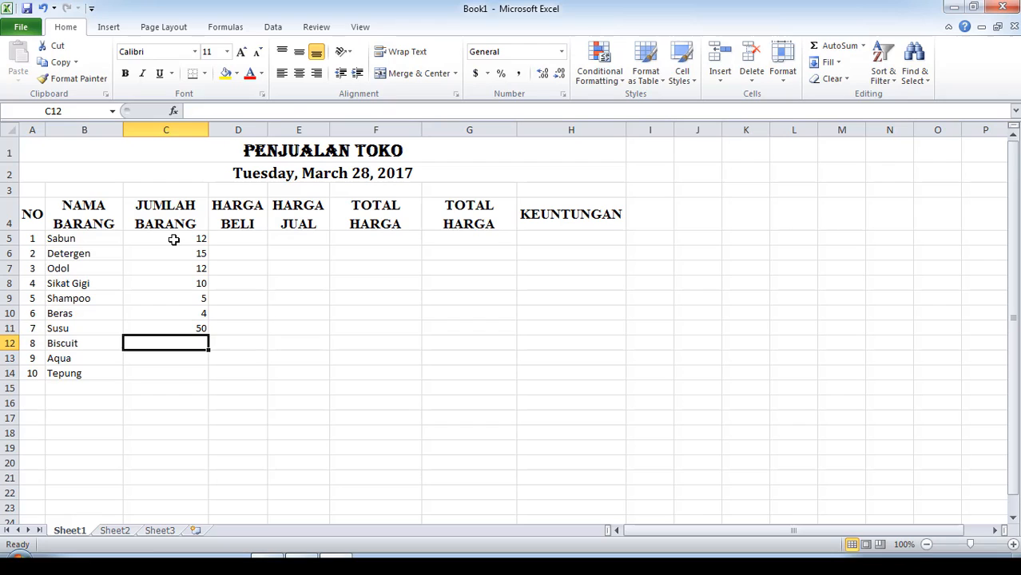
pyautogui.write('5')
pyautogui.press('Return')
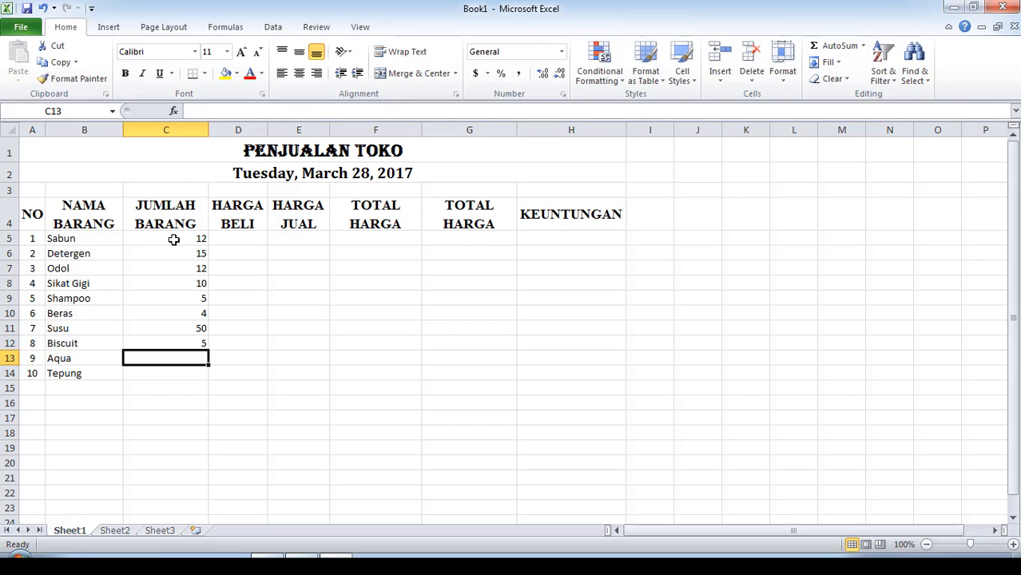
# - Enter the quantity 12 for Aqua in C13 under JUMLAH BARANG
pyautogui.click(196, 328)
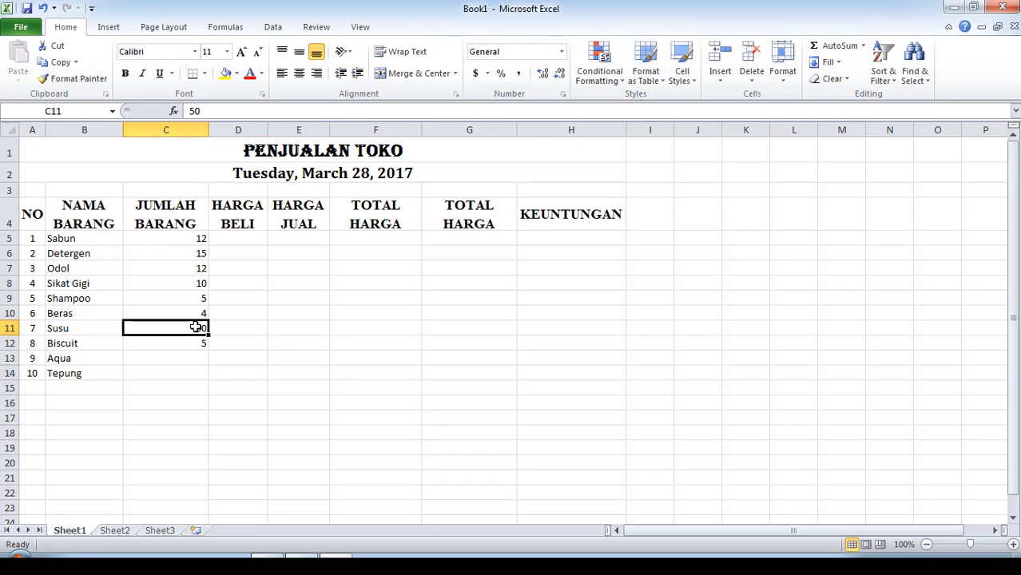
pyautogui.click(198, 344)
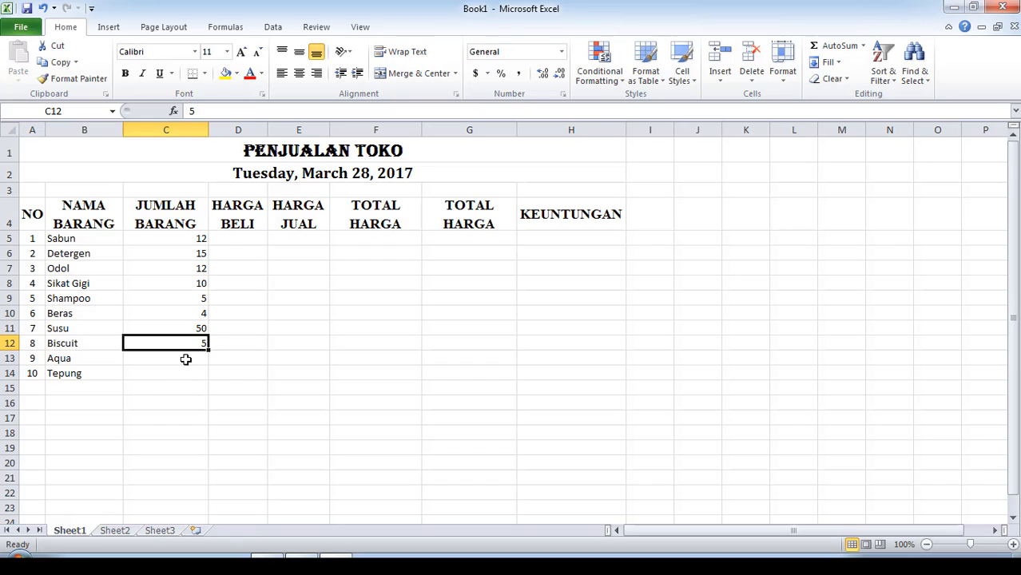
pyautogui.click(185, 360)
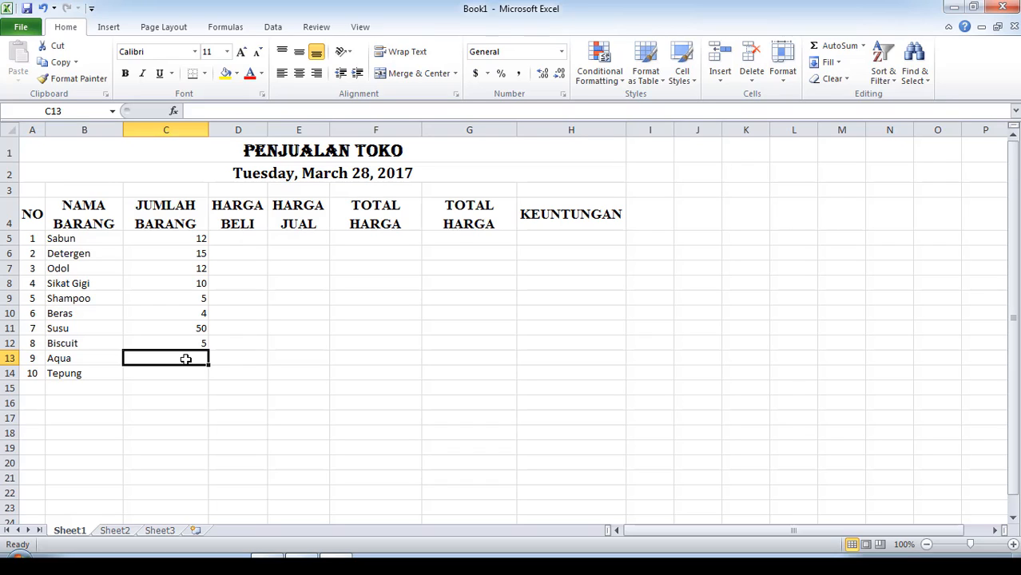
pyautogui.write('12')
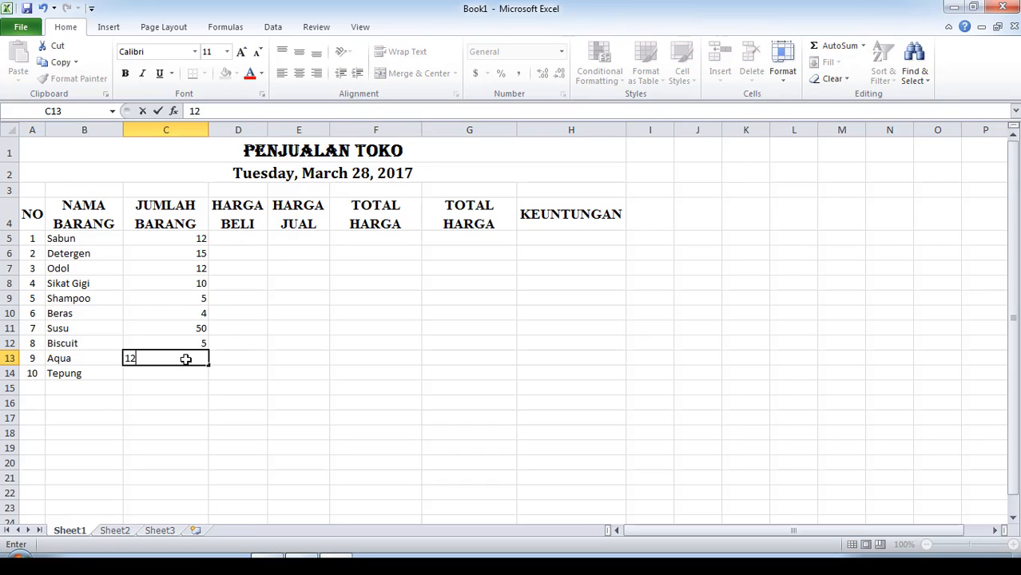
pyautogui.press('Return')
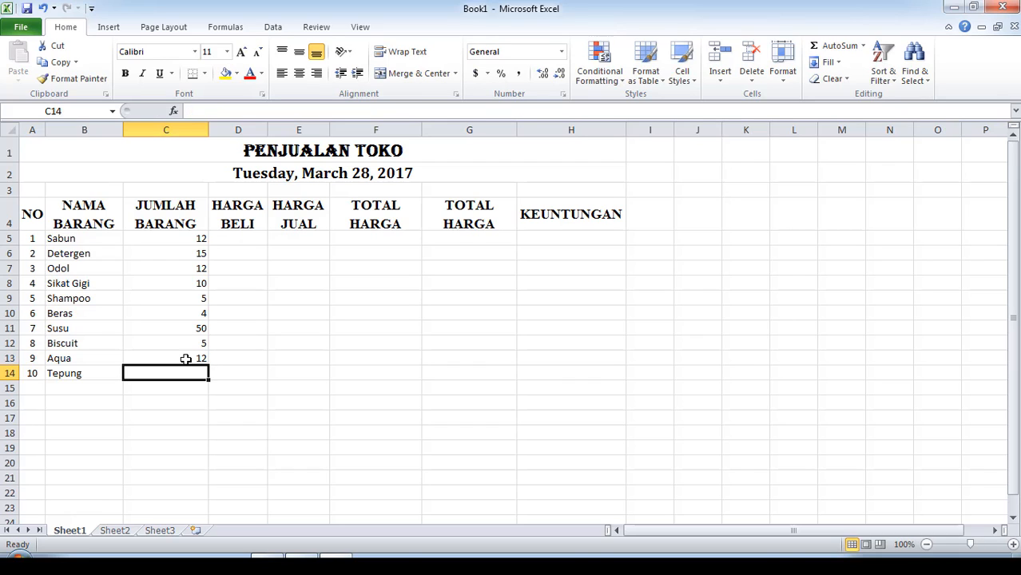
# - Enter the quantity 5 for Tepung in C14 and select the JUMLAH BARANG values C5:C14
pyautogui.write('5')
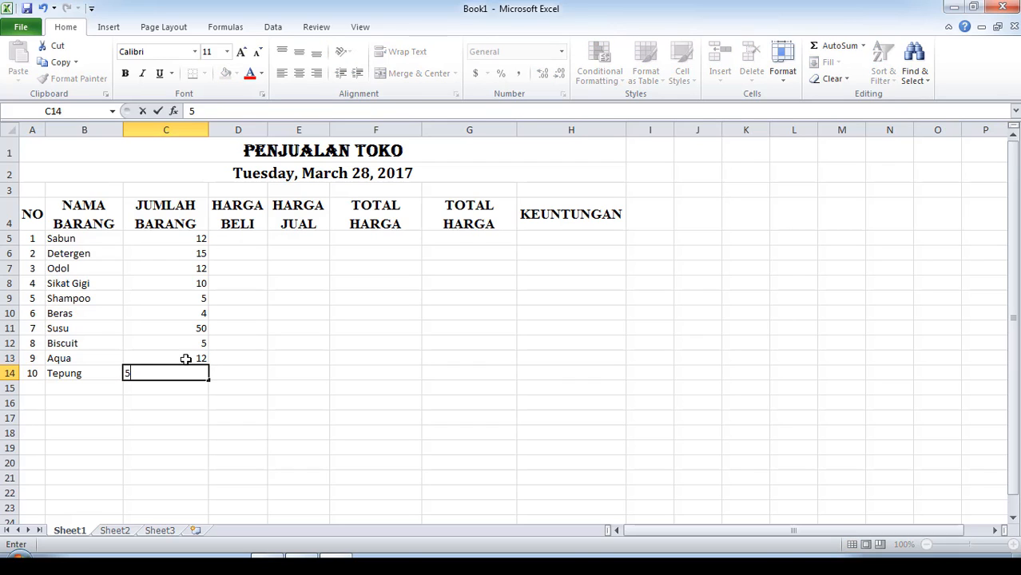
pyautogui.press('Return')
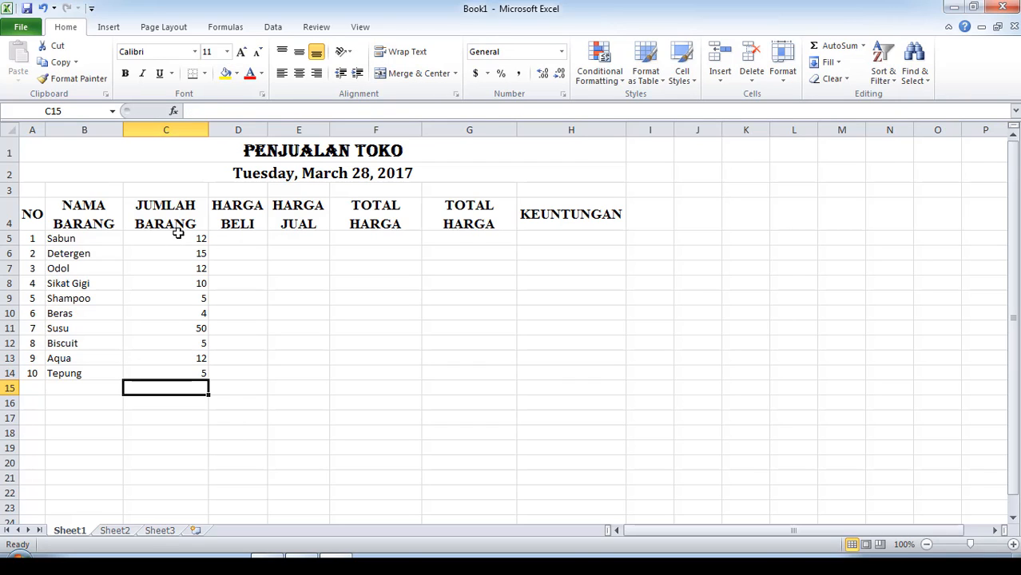
pyautogui.moveTo(175, 233); pyautogui.dragTo(202, 369)
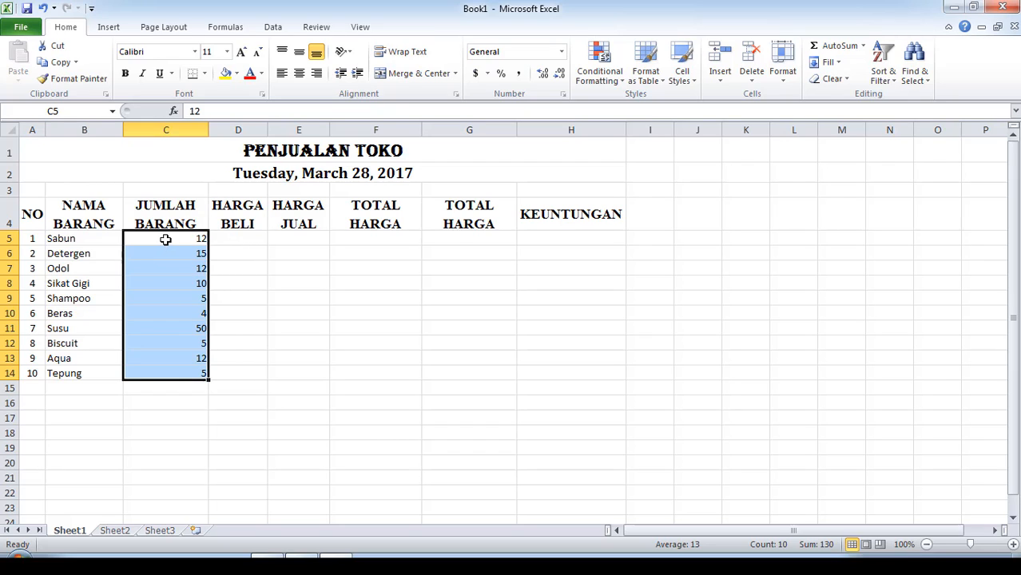
# - Enter the HARGA BELI prices 2000, 5000, 1500 and 2000 in D5:D8 for Sabun through Sikat Gigi
pyautogui.click(241, 237)
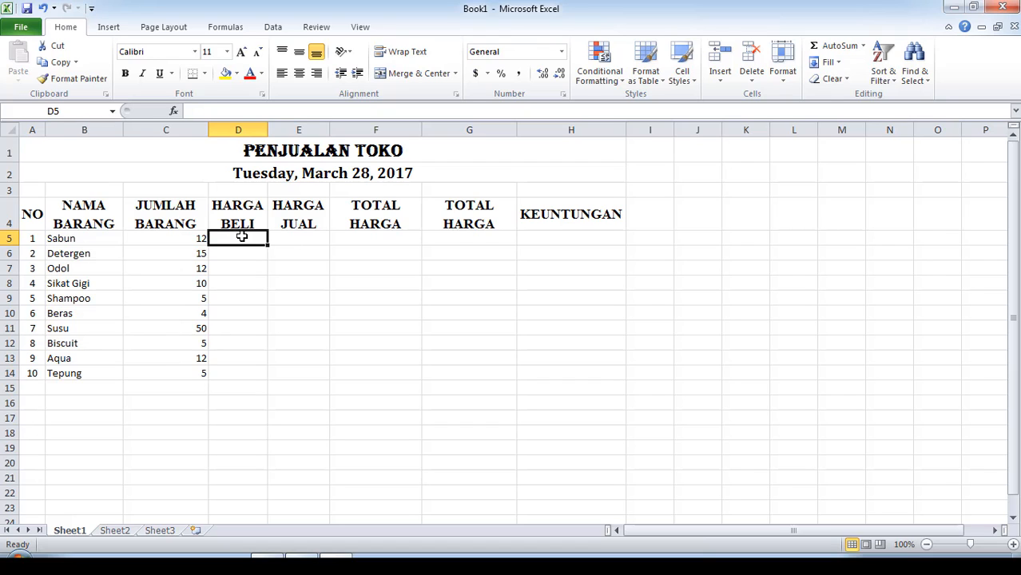
pyautogui.write('2000')
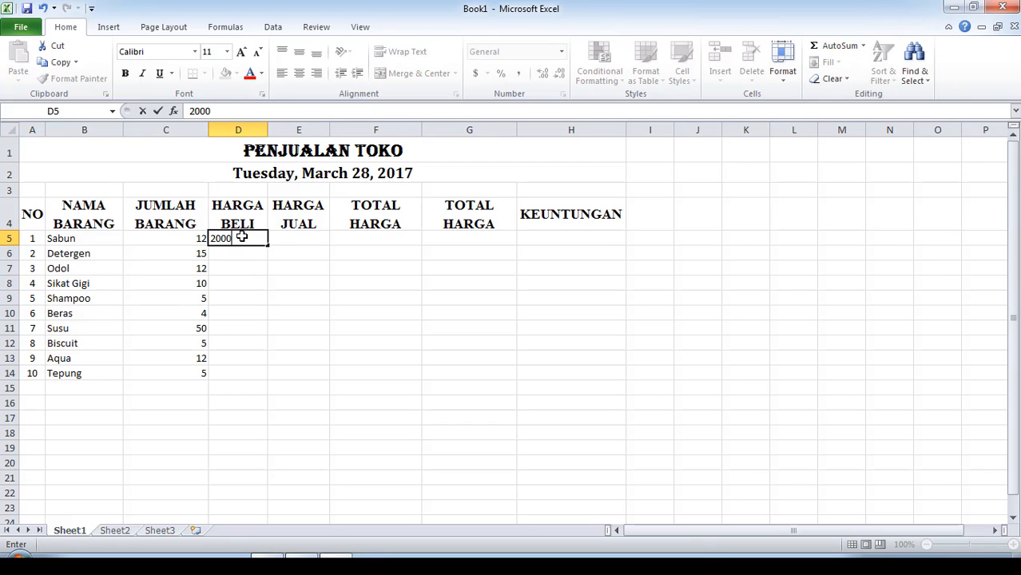
pyautogui.press('Return')
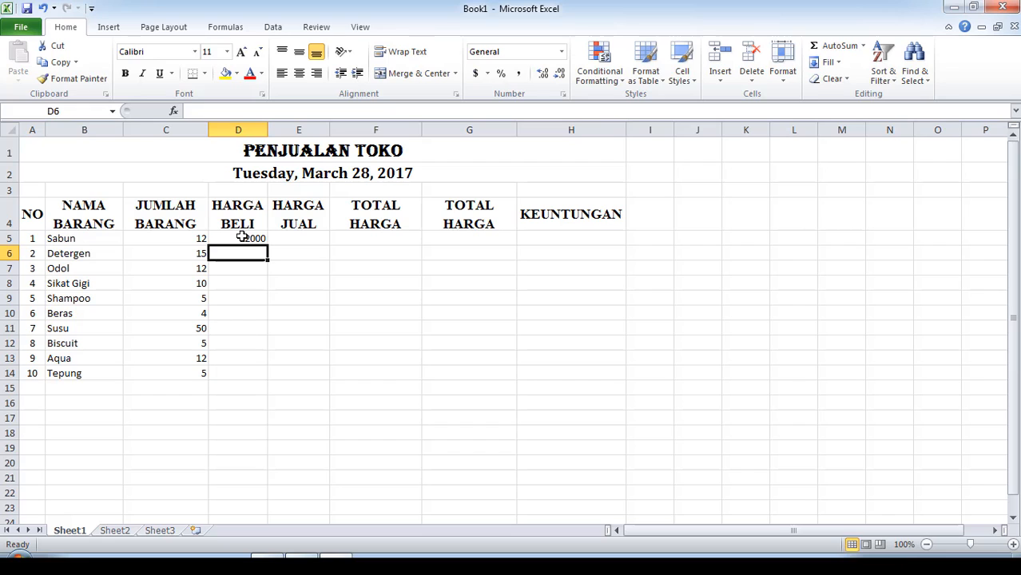
pyautogui.write('5000')
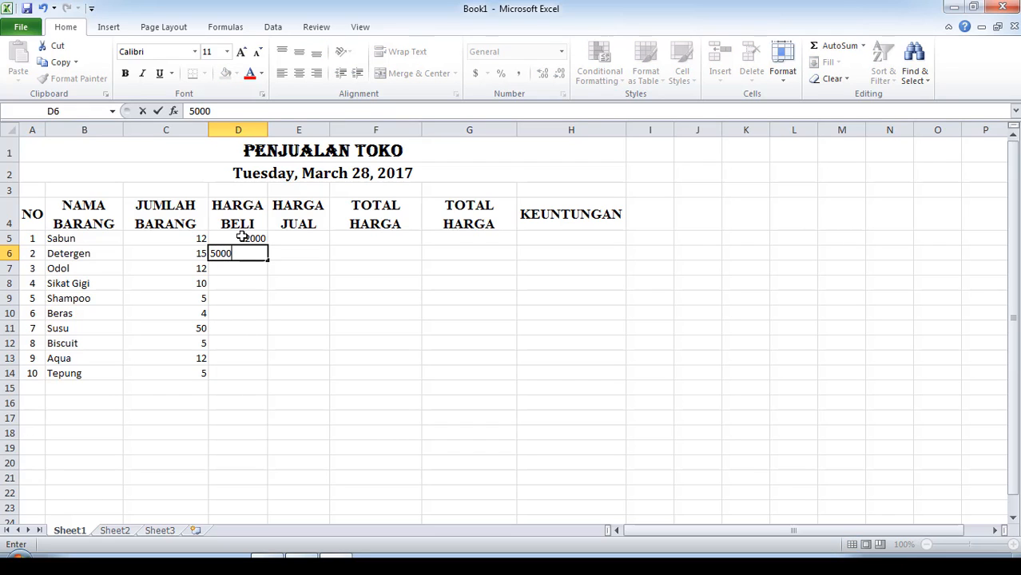
pyautogui.press('Return')
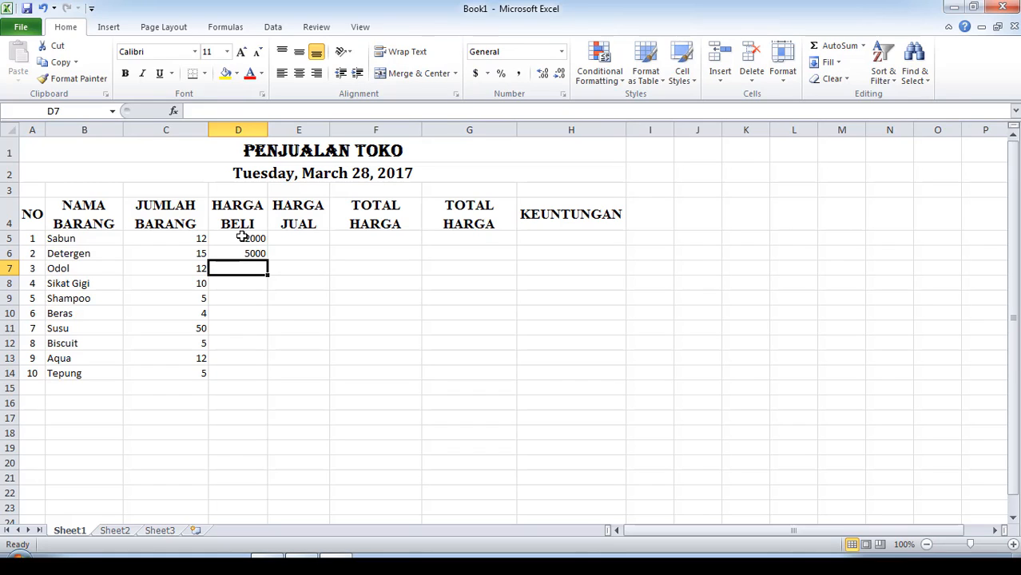
pyautogui.write('1500')
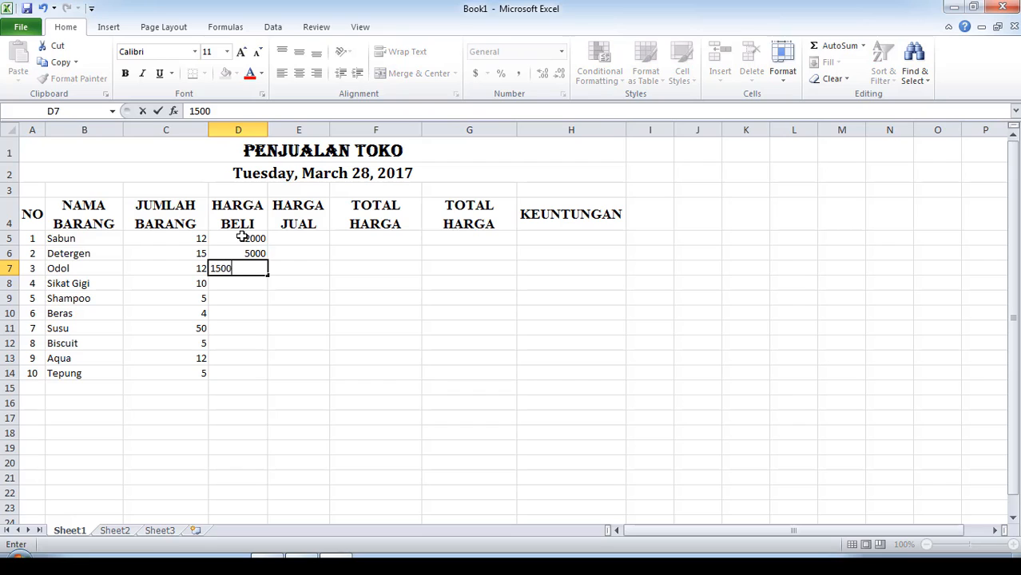
pyautogui.press('Return')
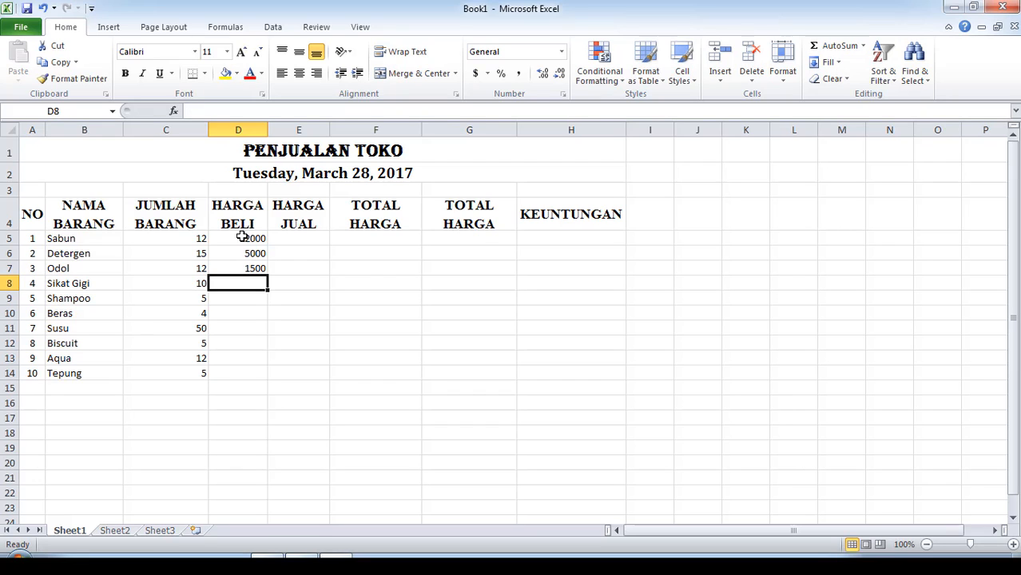
pyautogui.write('200')
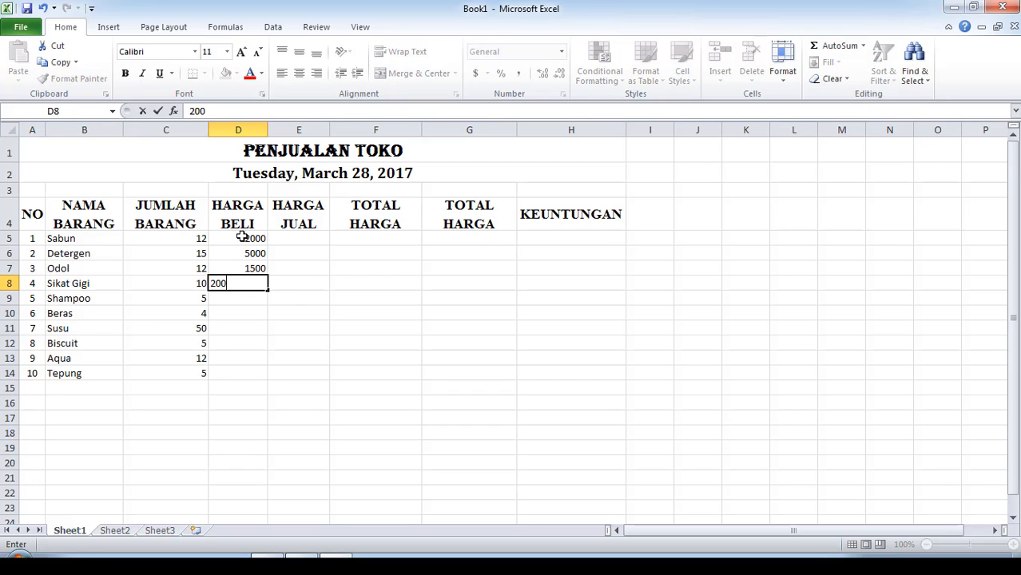
pyautogui.write('0')
pyautogui.press('Return')
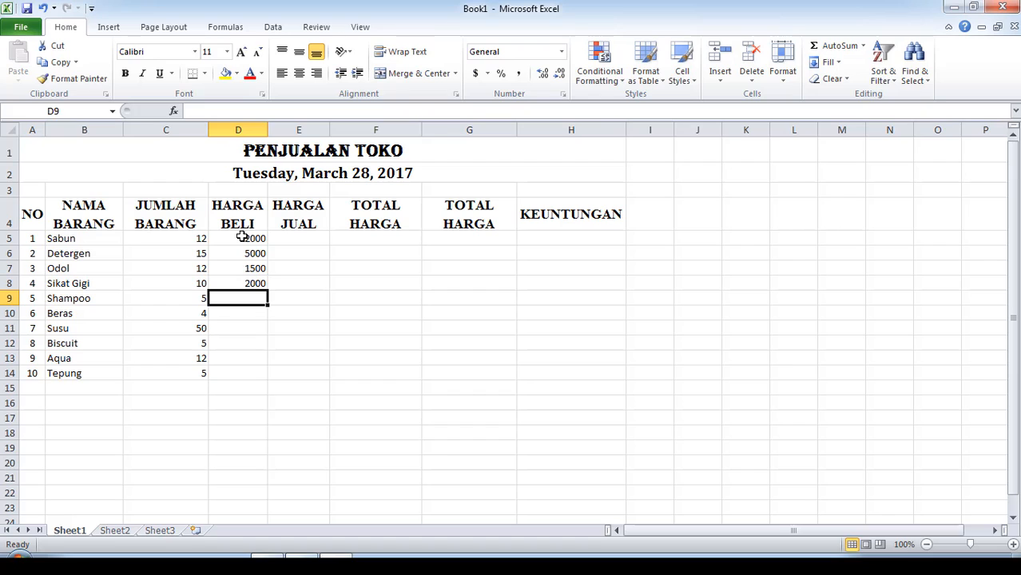
# - Enter the HARGA BELI prices 5000, 10000 and 7000 in D9:D11 for Shampoo, Beras and Susu
pyautogui.write('5000')
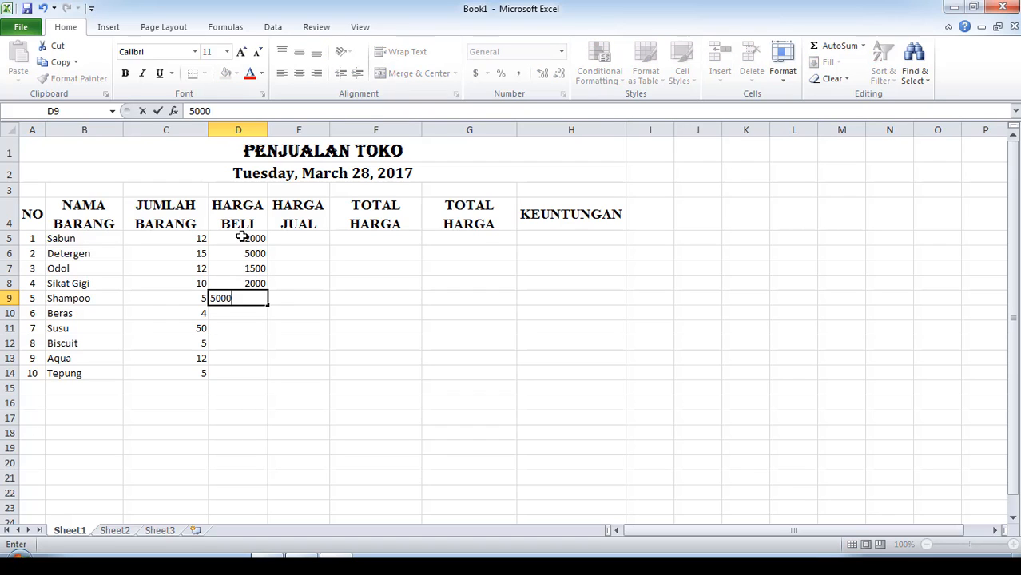
pyautogui.press('Return')
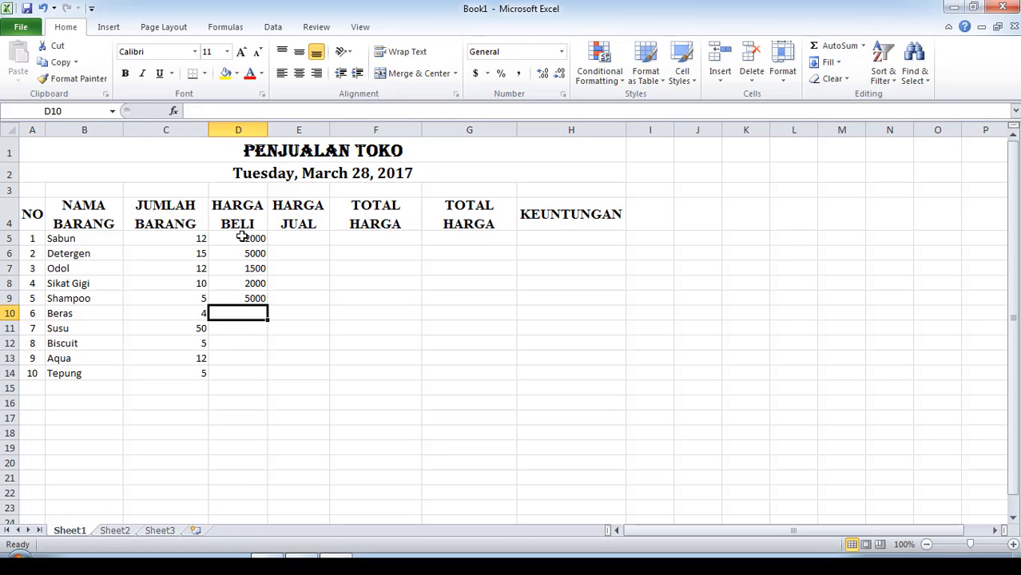
pyautogui.write('10000')
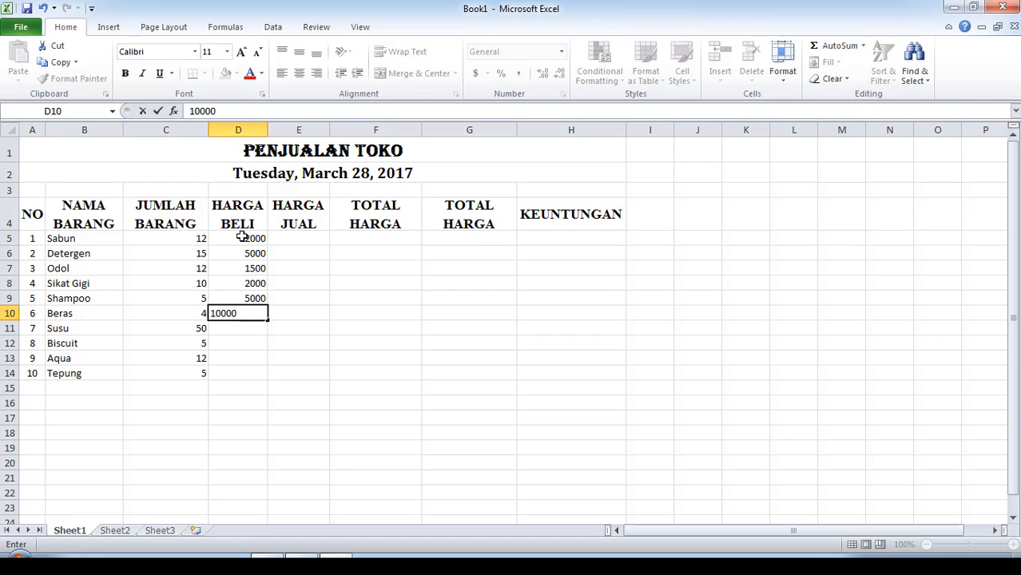
pyautogui.press('Return')
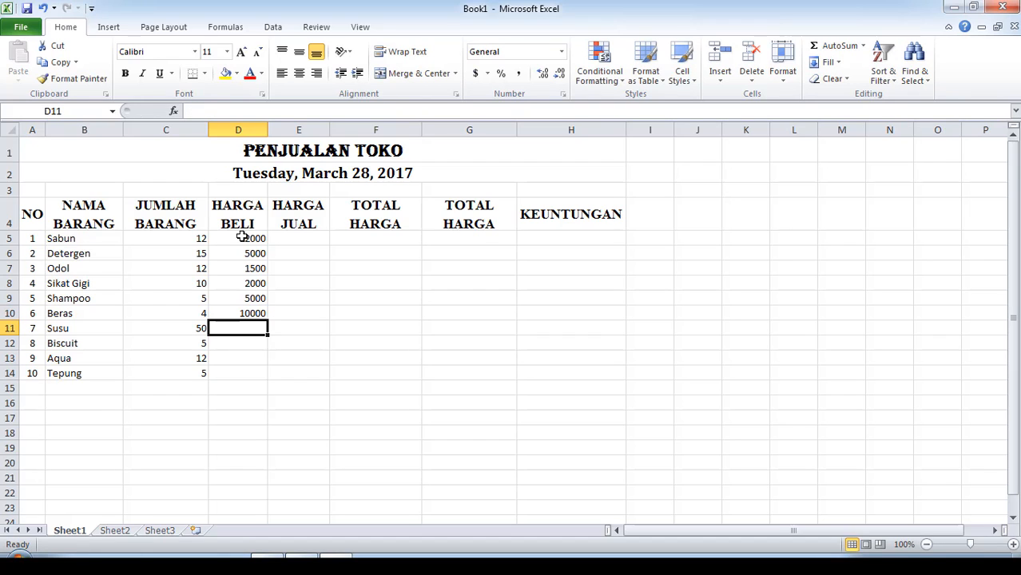
pyautogui.write('7000')
pyautogui.press('Return')
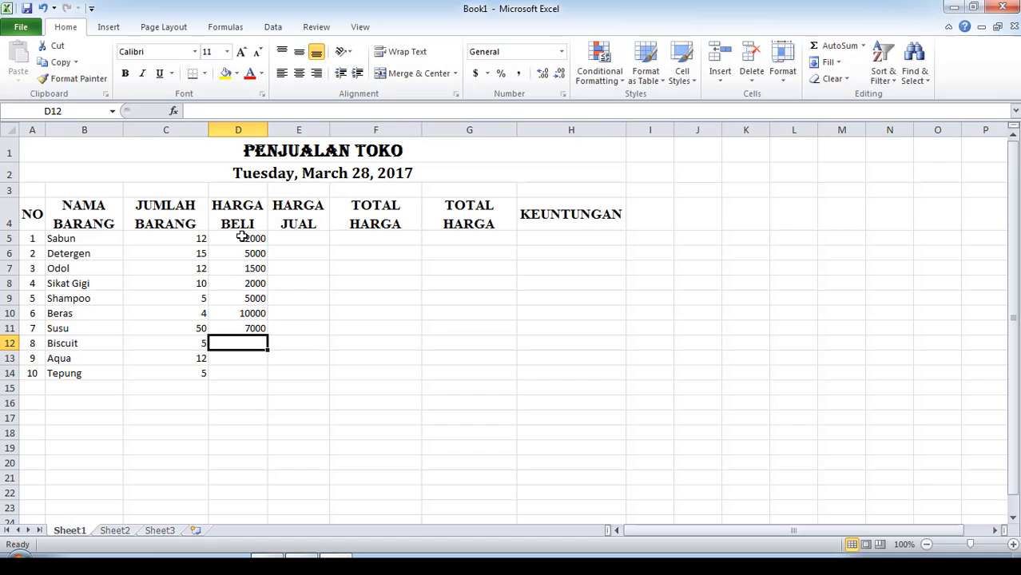
# - Enter the HARGA BELI prices 2000, 5000 and 7000 in D12:D14 for Biscuit, Aqua and Tepung
pyautogui.write('2000')
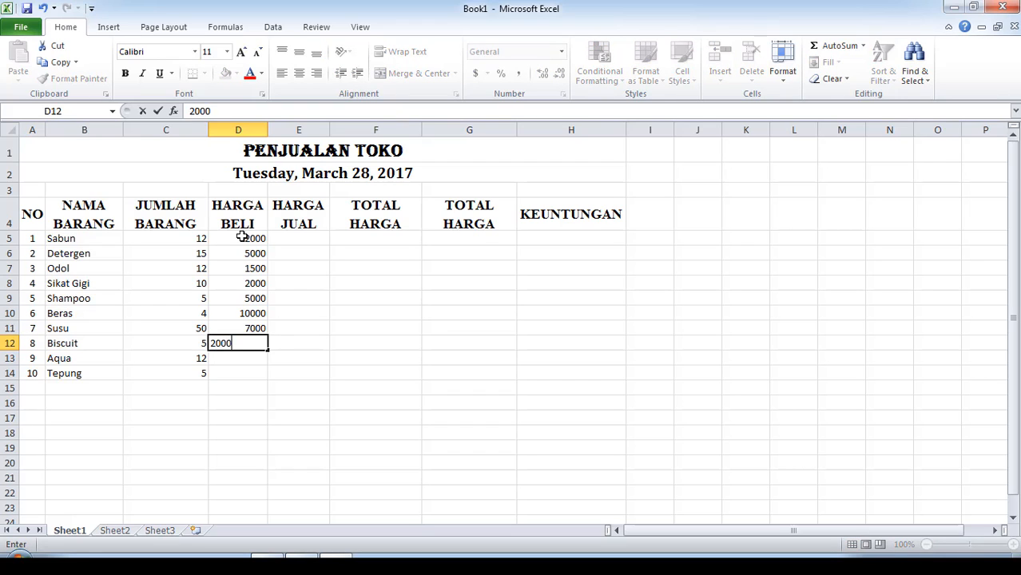
pyautogui.press('Return')
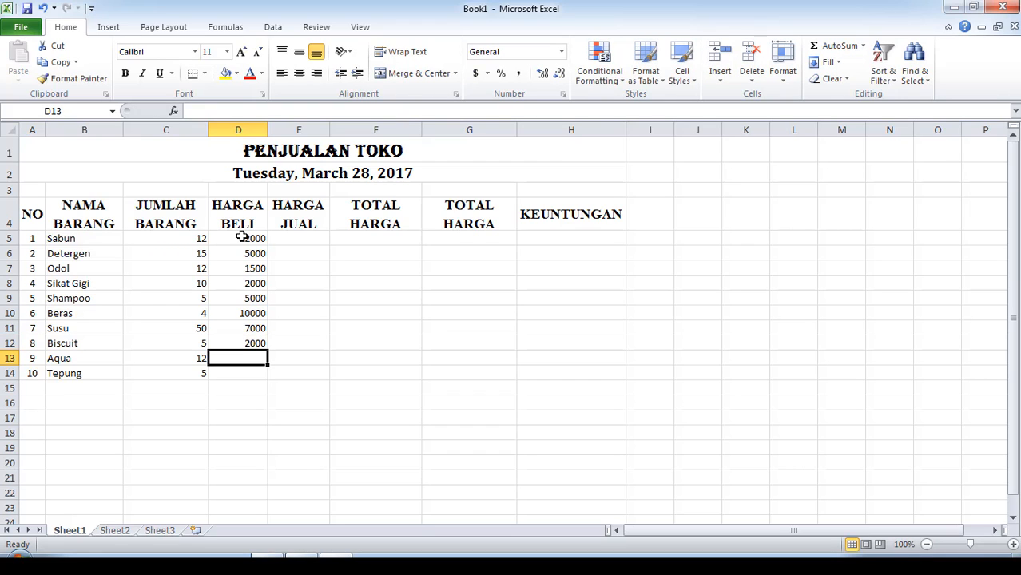
pyautogui.write('5000')
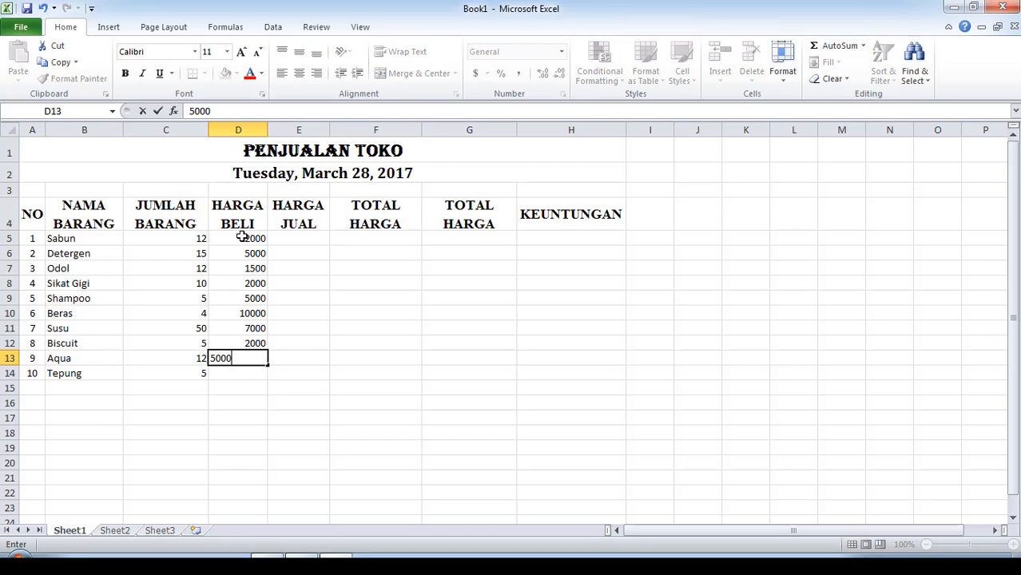
pyautogui.press('Return')
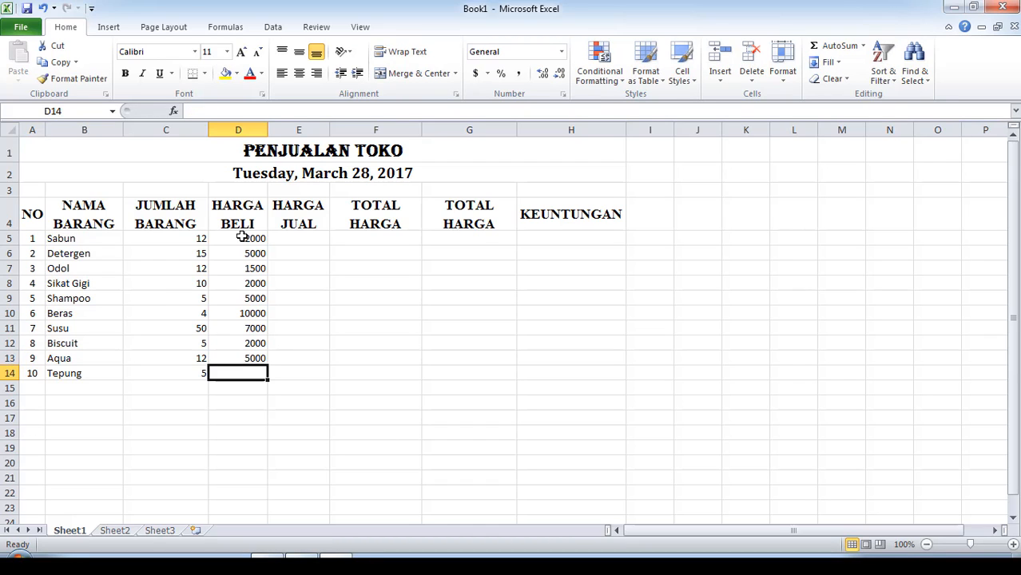
pyautogui.write('7000')
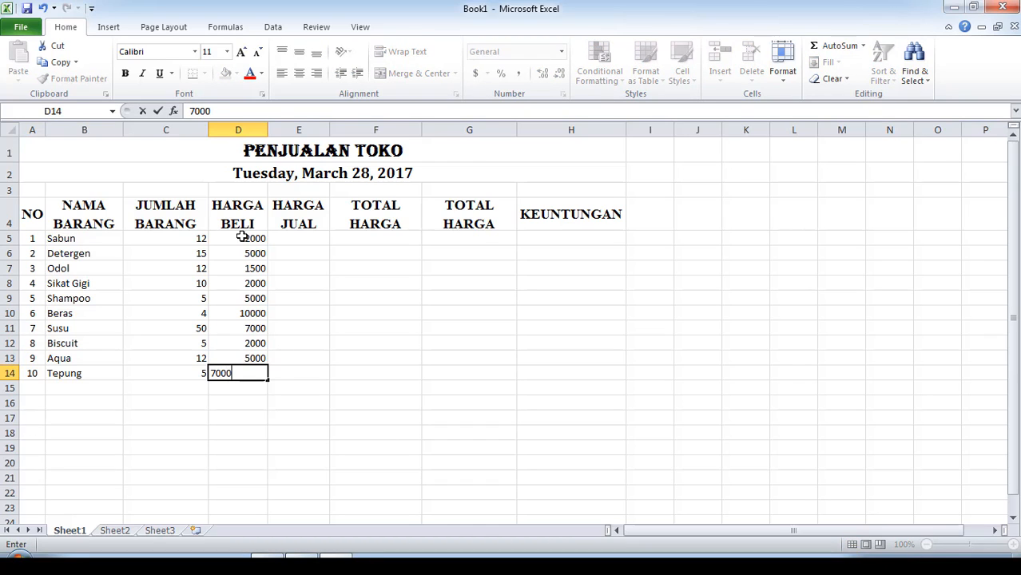
pyautogui.press('Return')
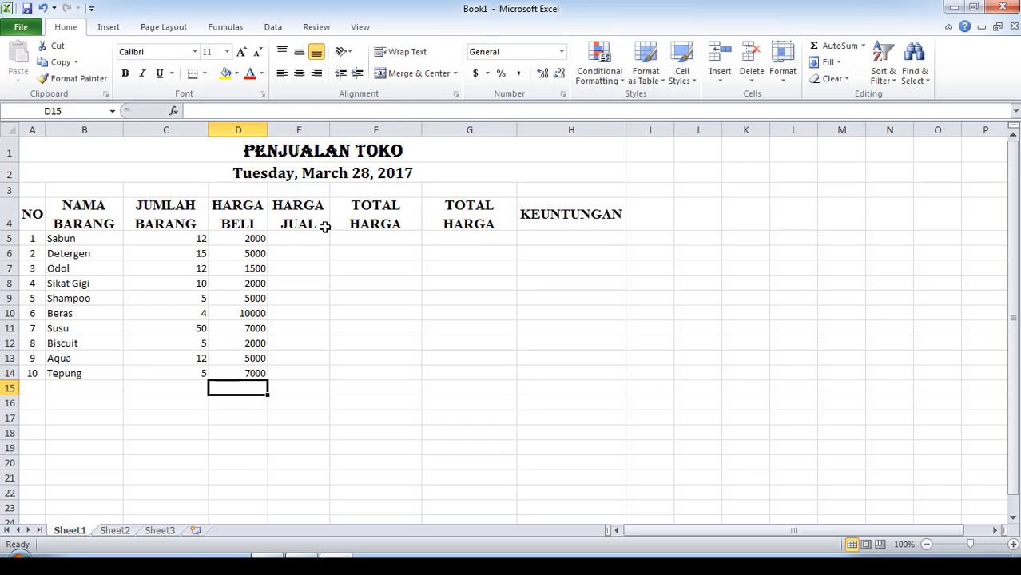
# - Widen columns F and G so the TOTAL HARGA BELI and TOTAL HARGA JUAL headings fit on two lines
pyautogui.click(289, 204)
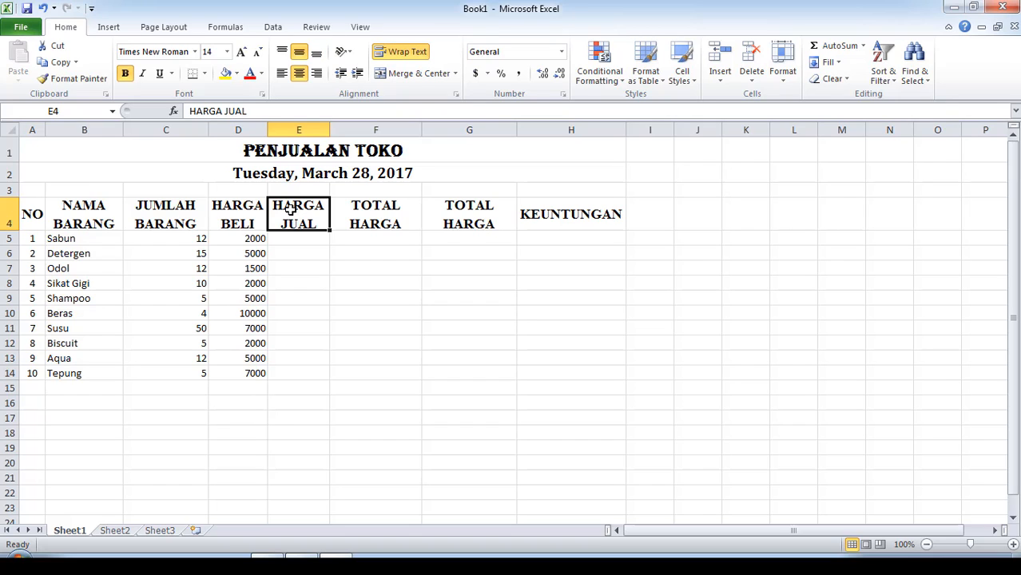
pyautogui.click(400, 217)
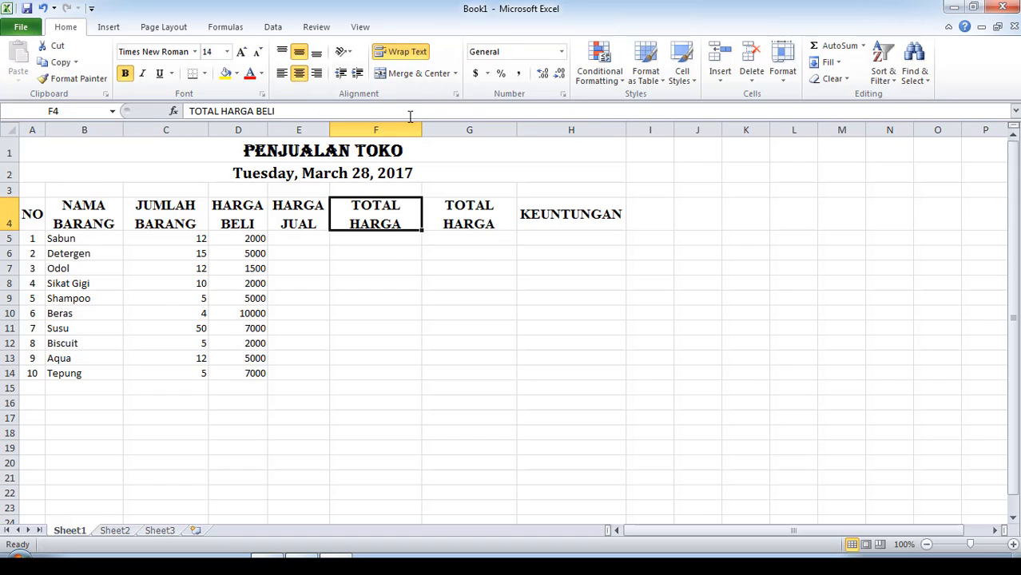
pyautogui.moveTo(421, 126); pyautogui.dragTo(437, 126)
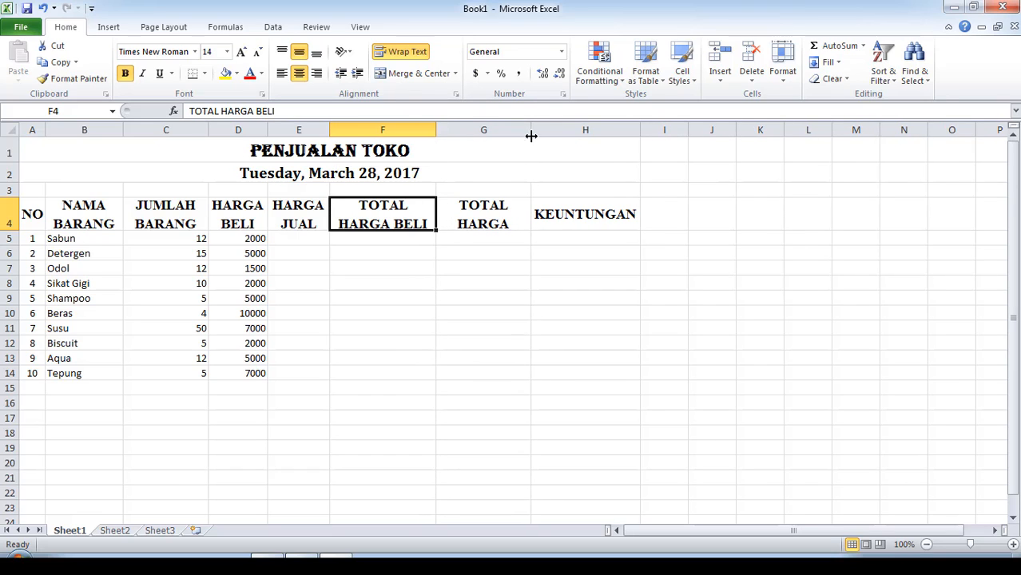
pyautogui.moveTo(531, 132); pyautogui.dragTo(544, 134)
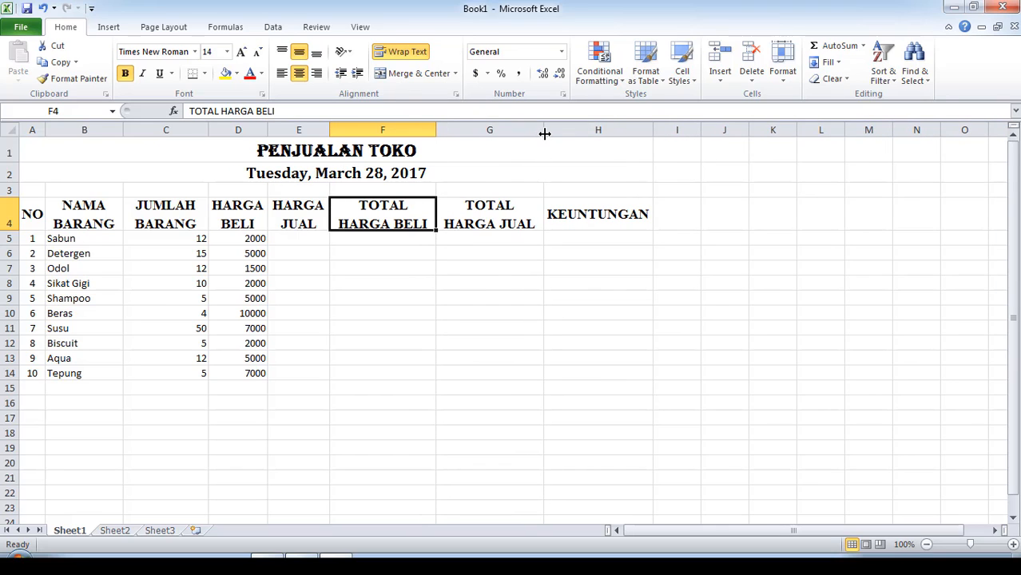
pyautogui.click(496, 283)
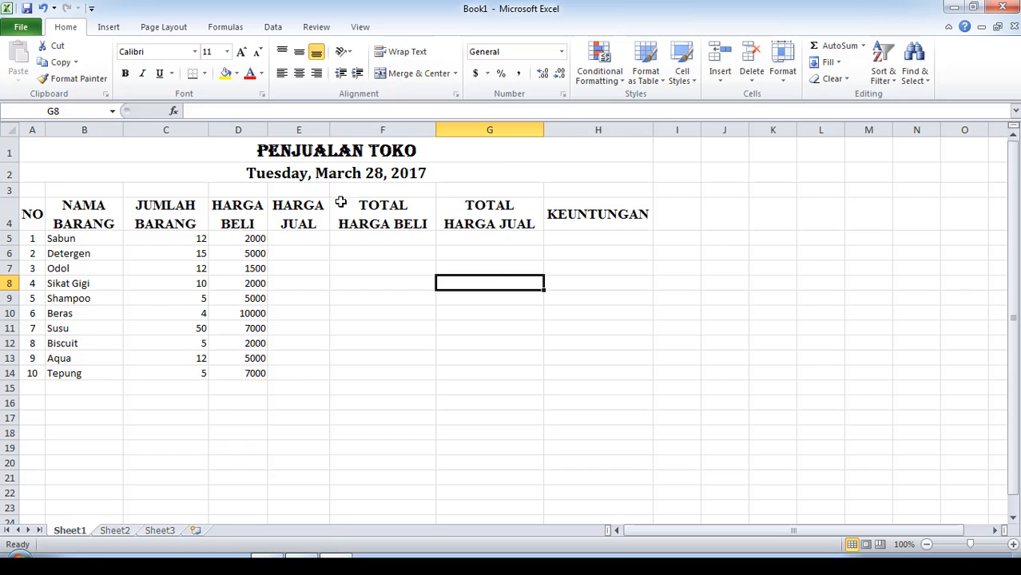
pyautogui.click(306, 204)
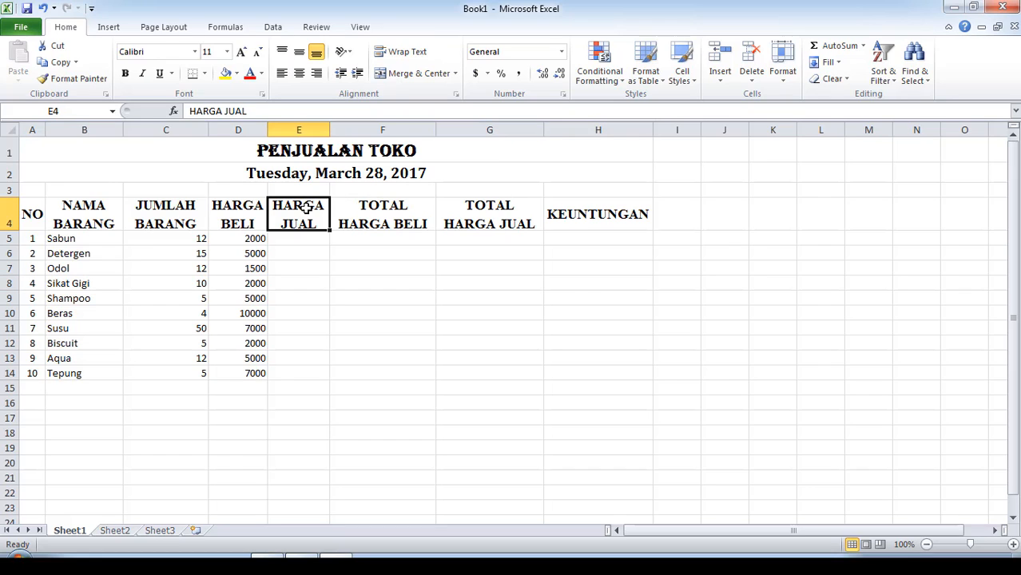
pyautogui.moveTo(306, 205); pyautogui.dragTo(345, 214)
pyautogui.click(317, 221)
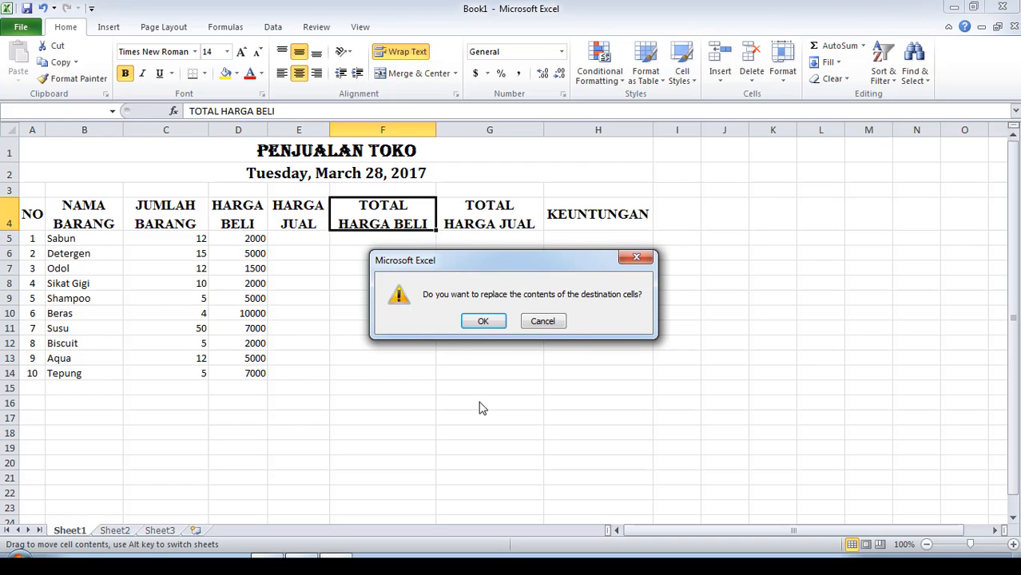
pyautogui.click(545, 322)
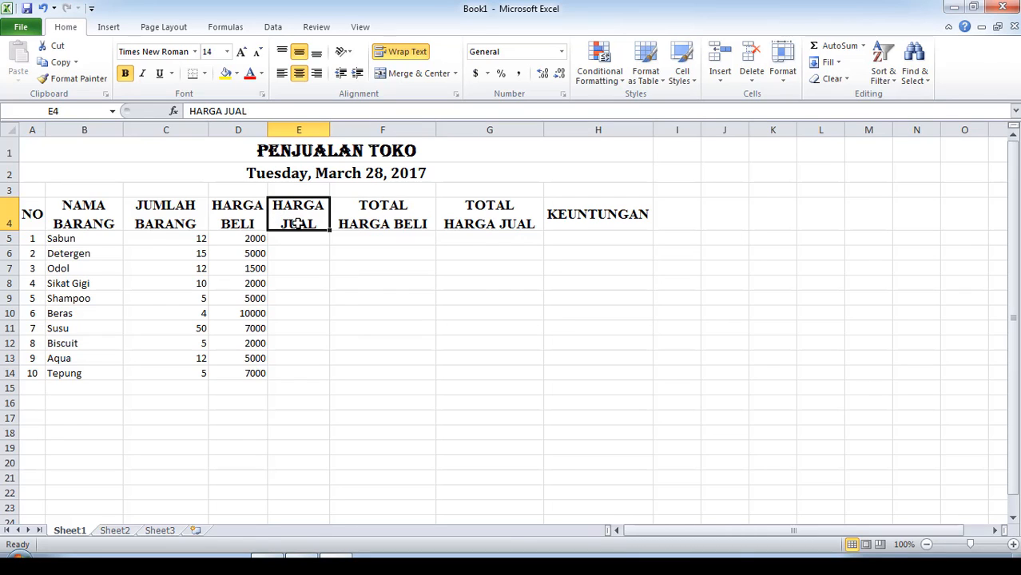
# - Move the TOTAL HARGA BELI heading from F4 to E3 and the HARGA JUAL heading from E4 to F4
pyautogui.click(397, 212)
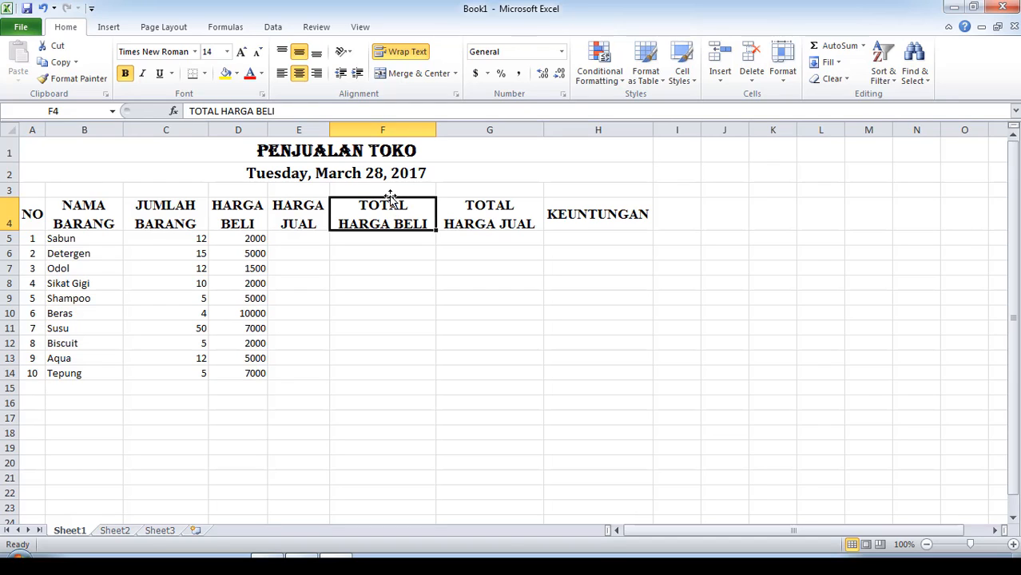
pyautogui.moveTo(391, 196); pyautogui.dragTo(311, 194)
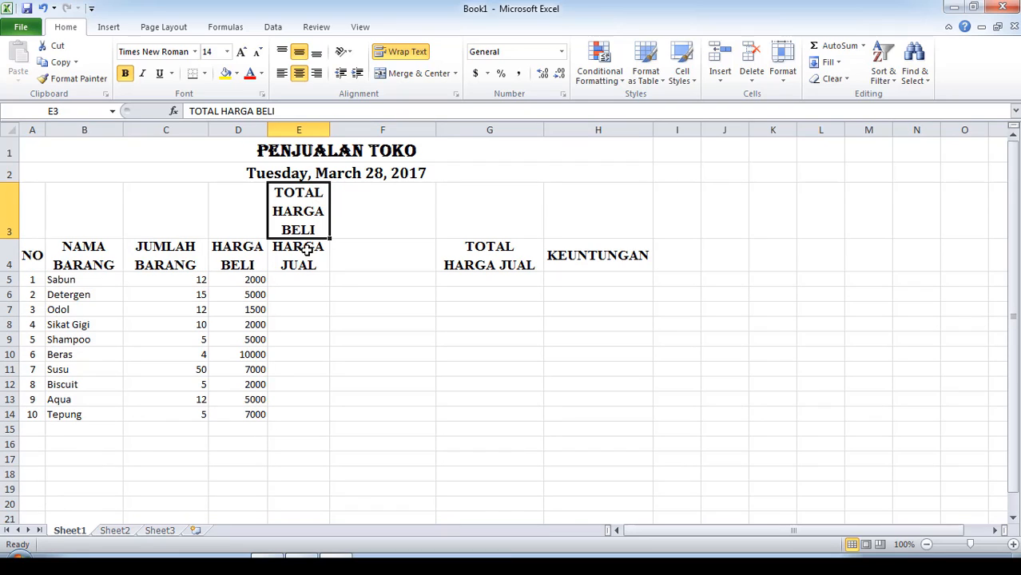
pyautogui.click(306, 251)
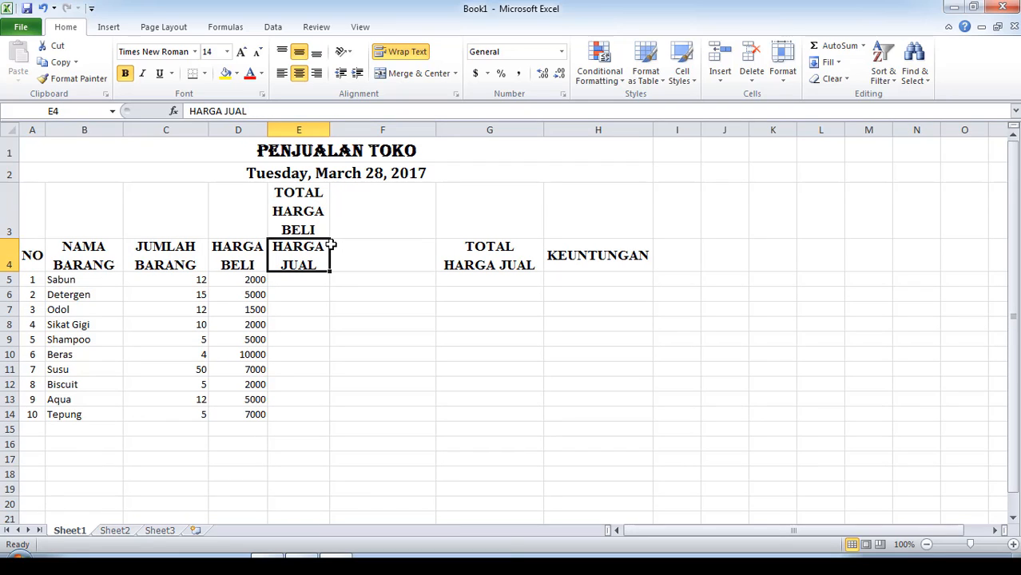
pyautogui.moveTo(330, 245)
pyautogui.mouseDown()
pyautogui.moveTo(361, 246)
pyautogui.moveTo(344, 250)
pyautogui.mouseUp()
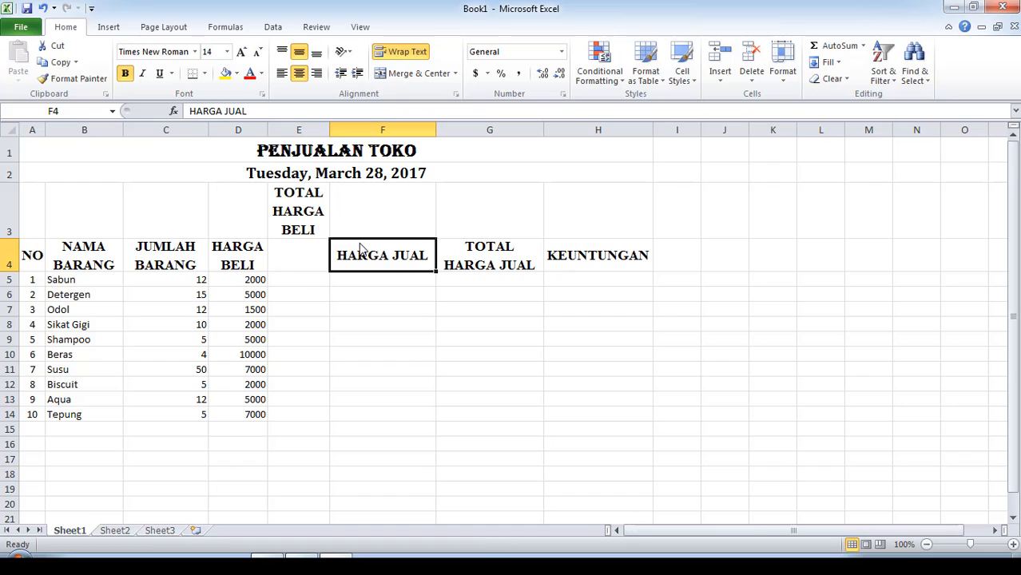
pyautogui.click(301, 202)
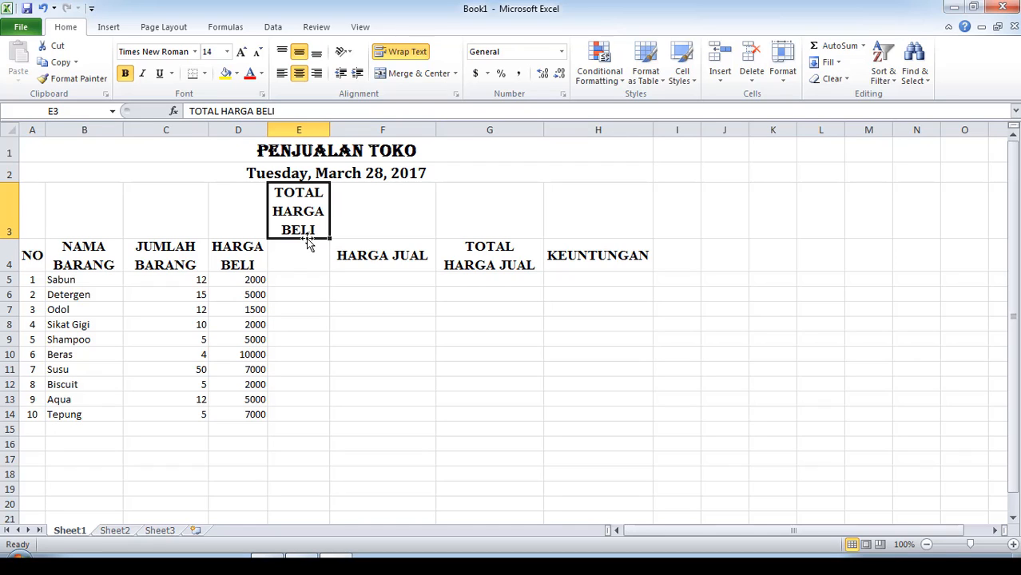
pyautogui.moveTo(309, 243); pyautogui.dragTo(310, 253)
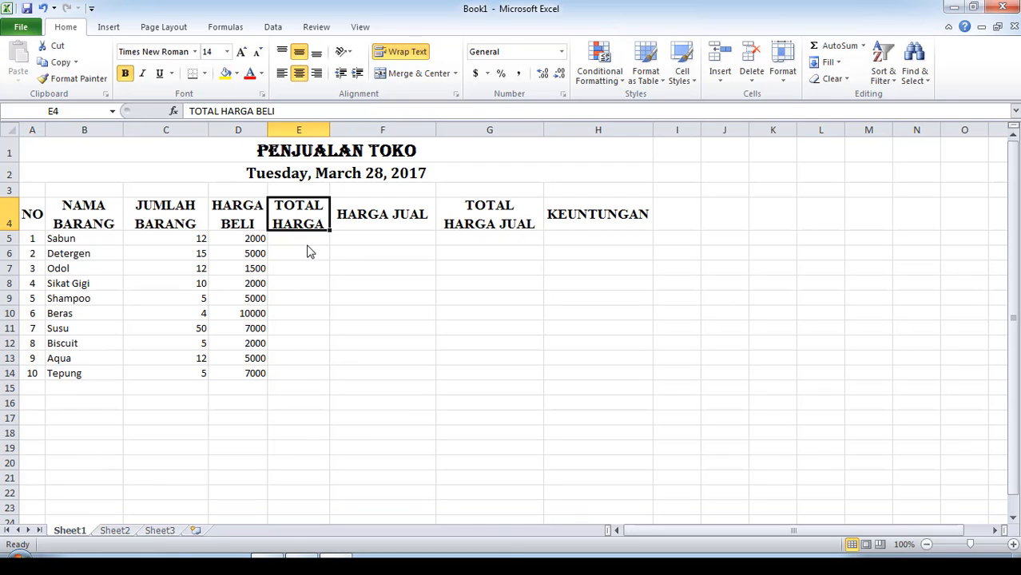
pyautogui.click(380, 216)
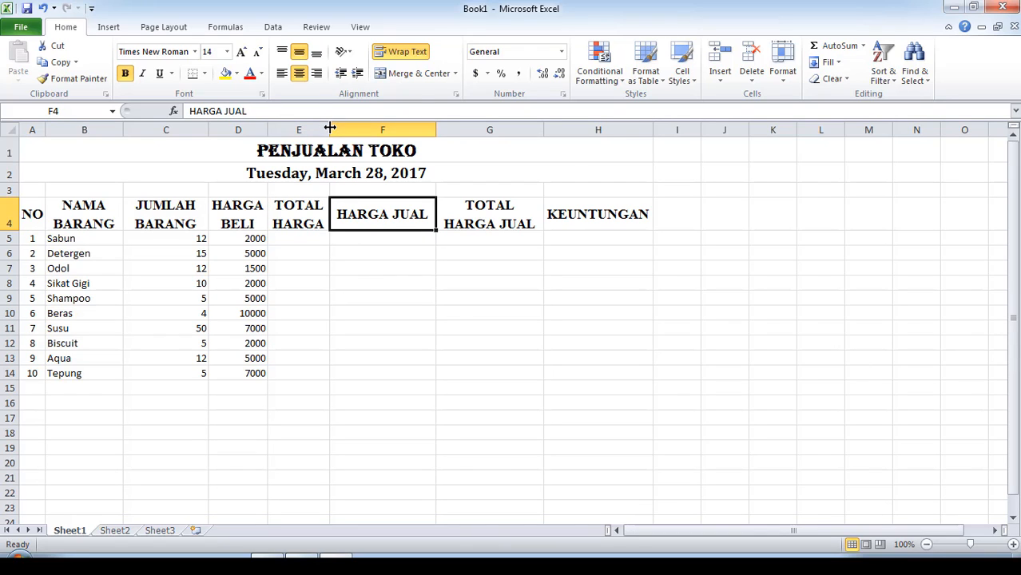
pyautogui.moveTo(331, 129); pyautogui.dragTo(360, 129)
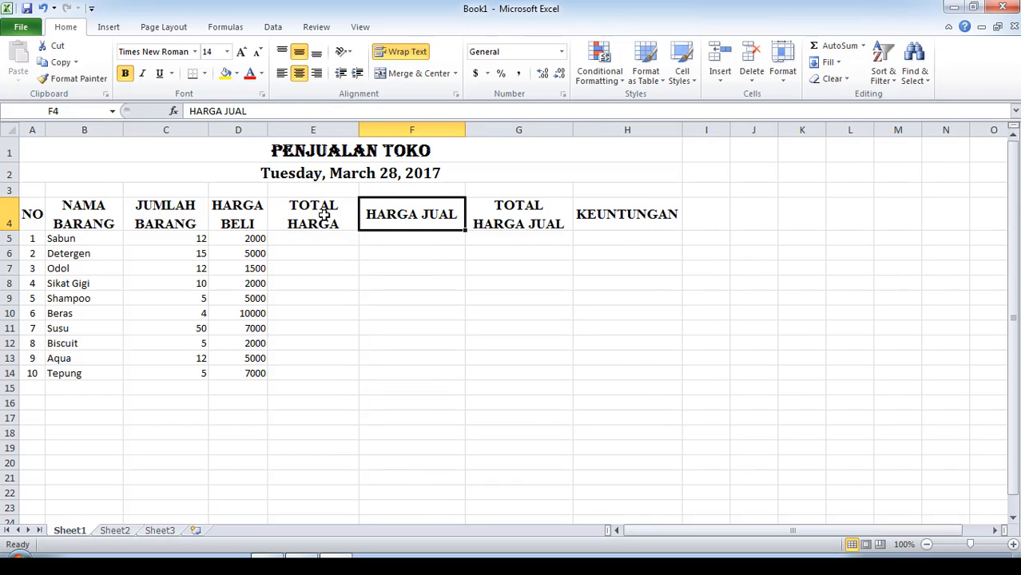
pyautogui.hotkey('ctrl', 'z')
pyautogui.hotkey('ctrl', 'z')
pyautogui.hotkey('ctrl', 'z')
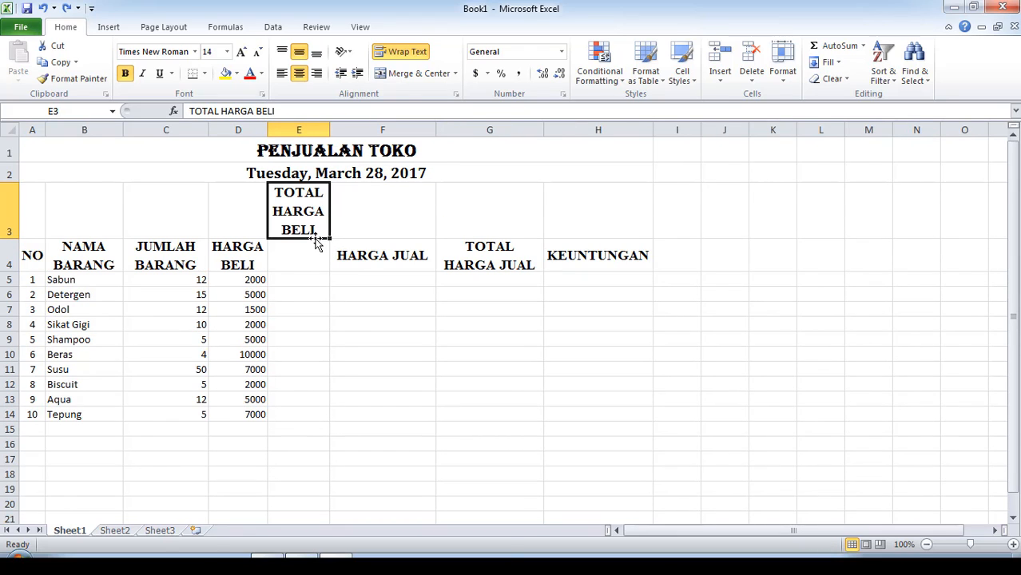
# - Move the TOTAL HARGA BELI heading from E3 to E4, and resize columns E and F so both headings fit on two lines
pyautogui.moveTo(316, 240); pyautogui.dragTo(316, 254)
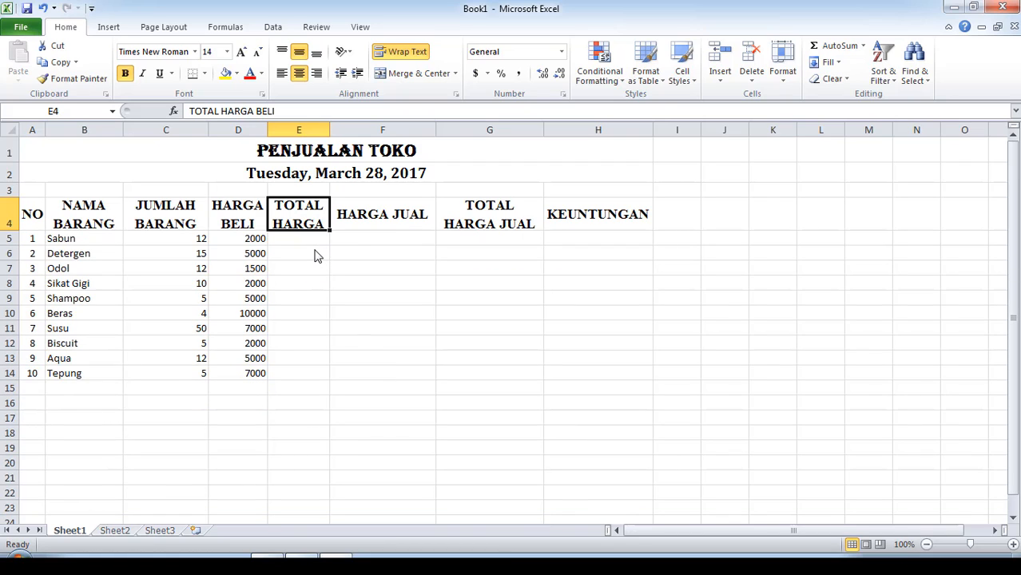
pyautogui.click(360, 211)
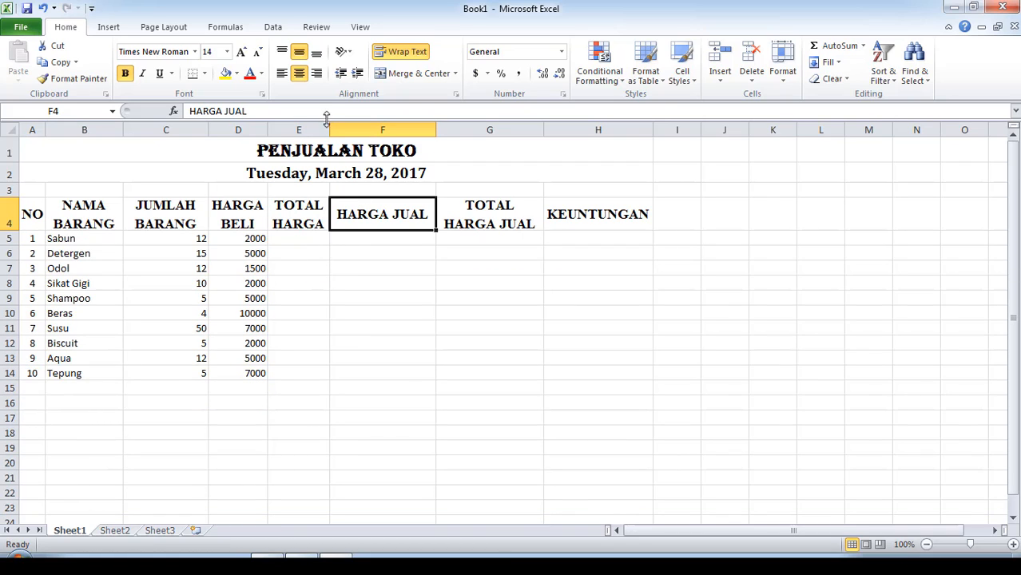
pyautogui.moveTo(327, 127); pyautogui.dragTo(353, 131)
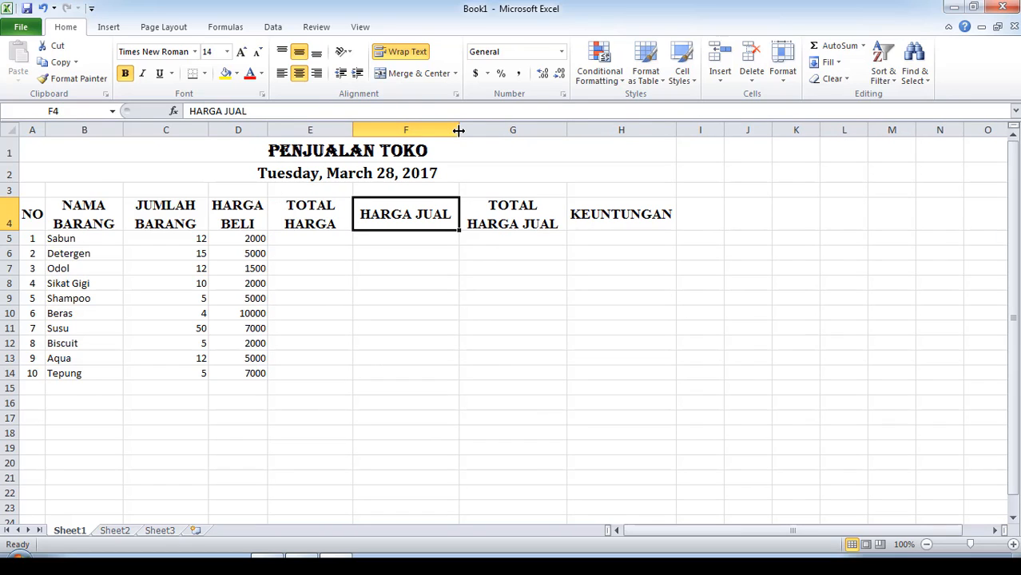
pyautogui.moveTo(460, 129); pyautogui.dragTo(440, 129)
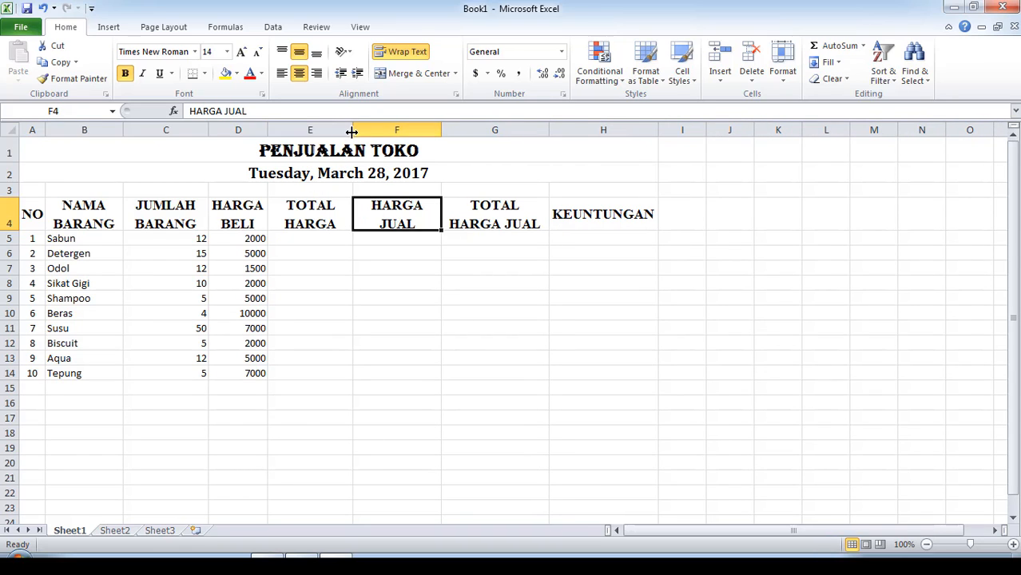
pyautogui.moveTo(351, 131); pyautogui.dragTo(361, 131)
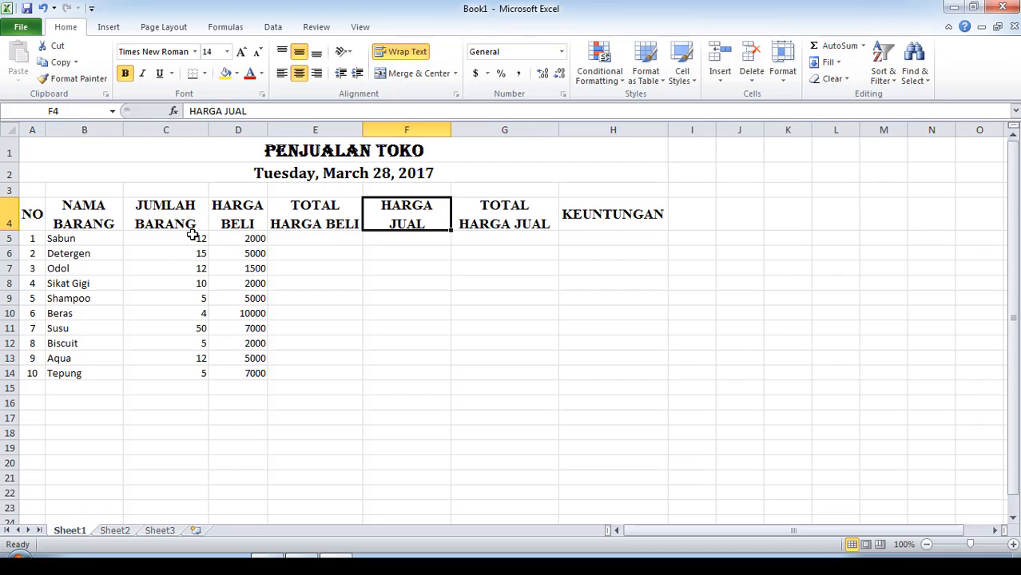
# - Calculate the TOTAL HARGA BELI for Sabun in E5 with the formula =C5*D5
pyautogui.click(319, 240)
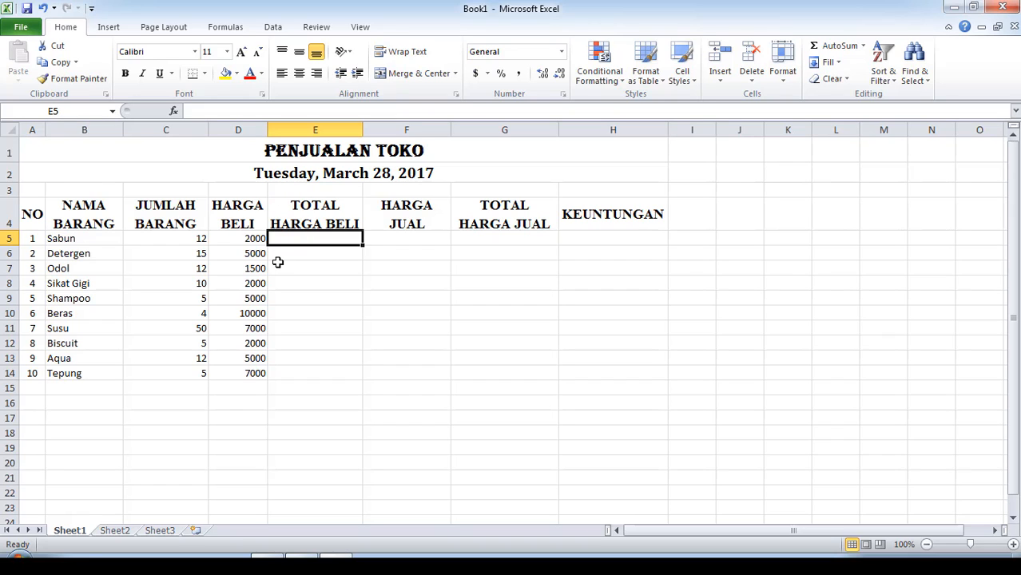
pyautogui.write('=')
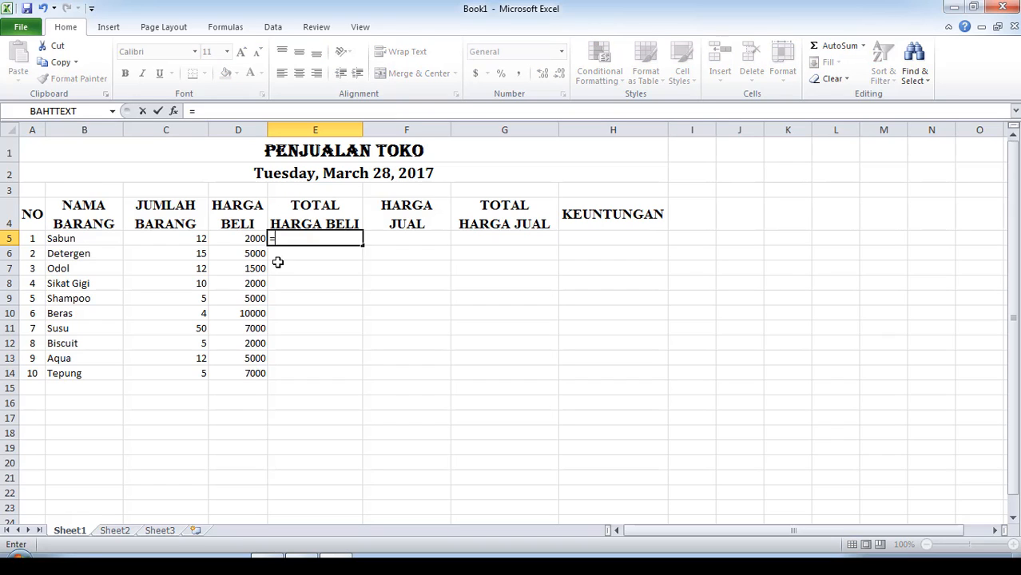
pyautogui.click(201, 237)
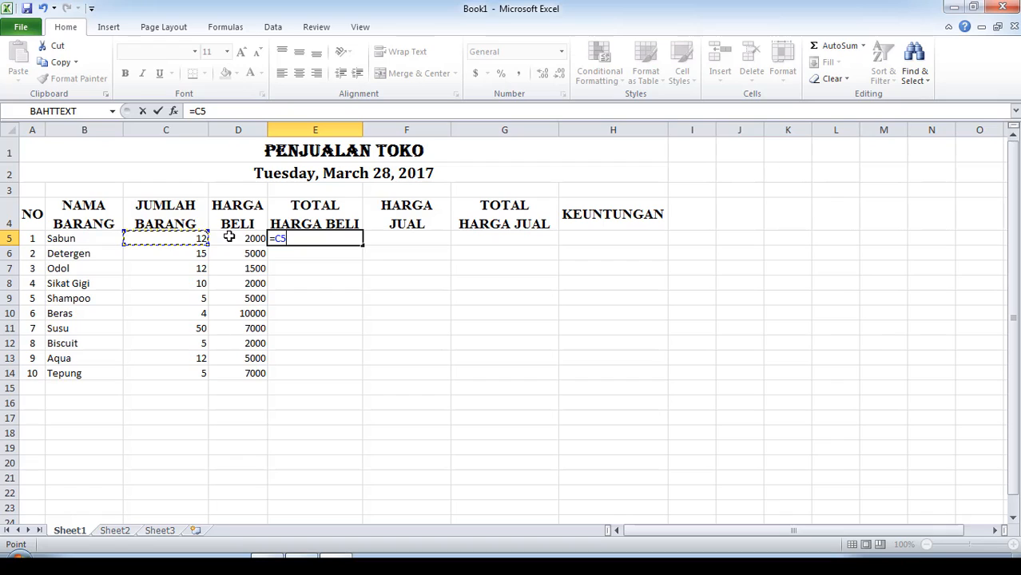
pyautogui.write('*')
pyautogui.click(229, 237)
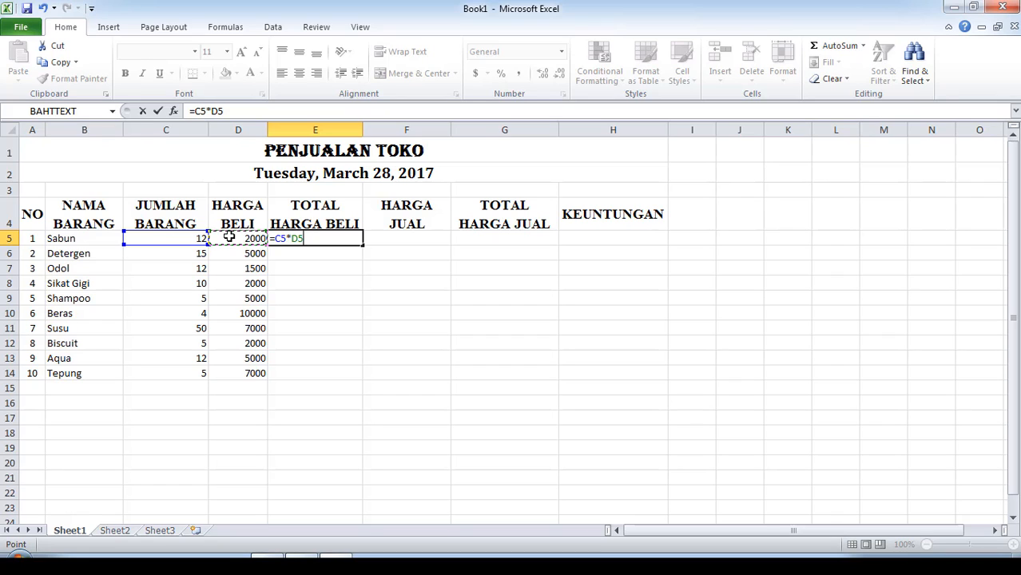
pyautogui.press('Return')
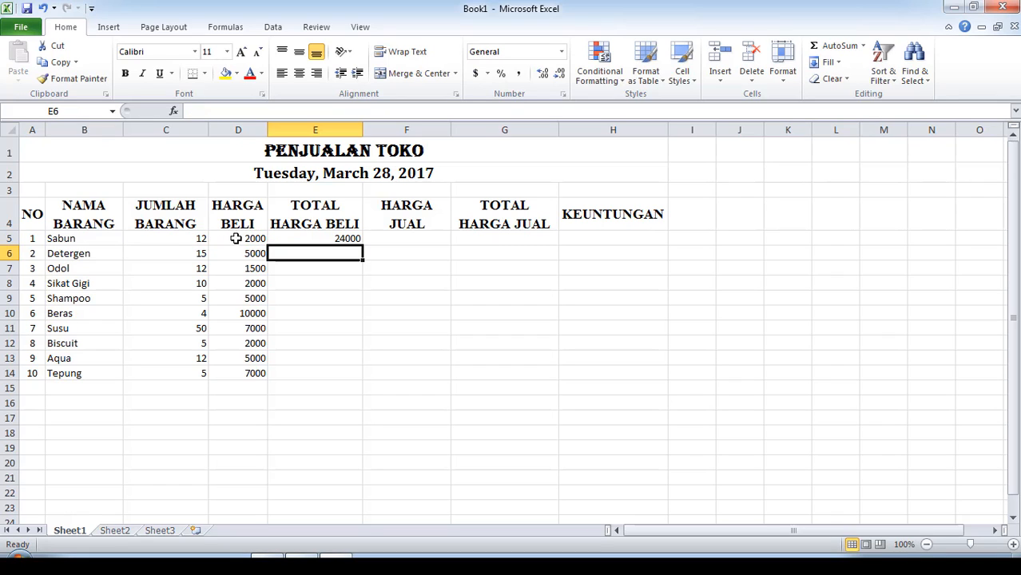
# - Fill the TOTAL HARGA BELI formula from E5 down to E14 for the remaining products
pyautogui.click(317, 237)
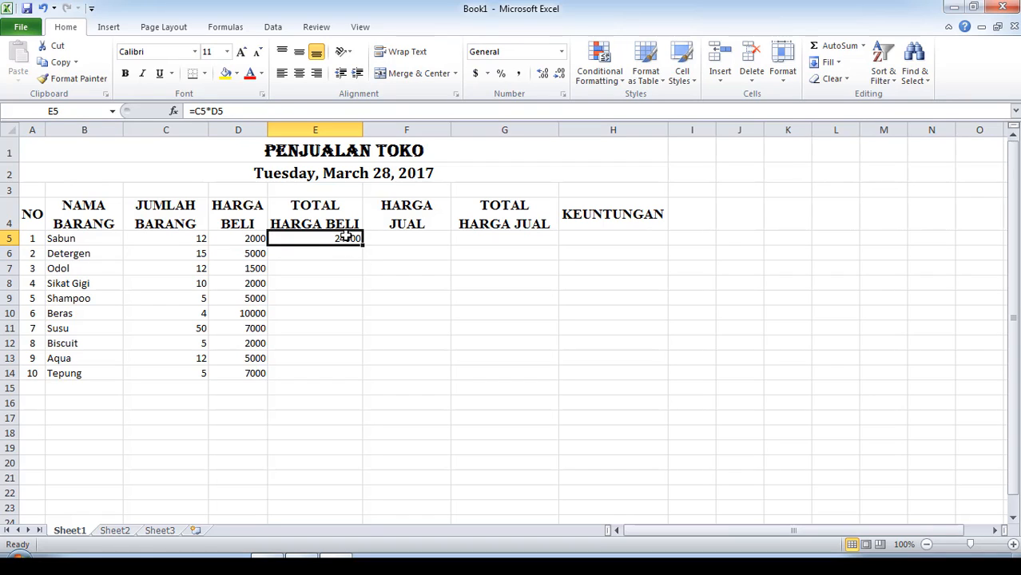
pyautogui.moveTo(363, 246); pyautogui.dragTo(362, 375)
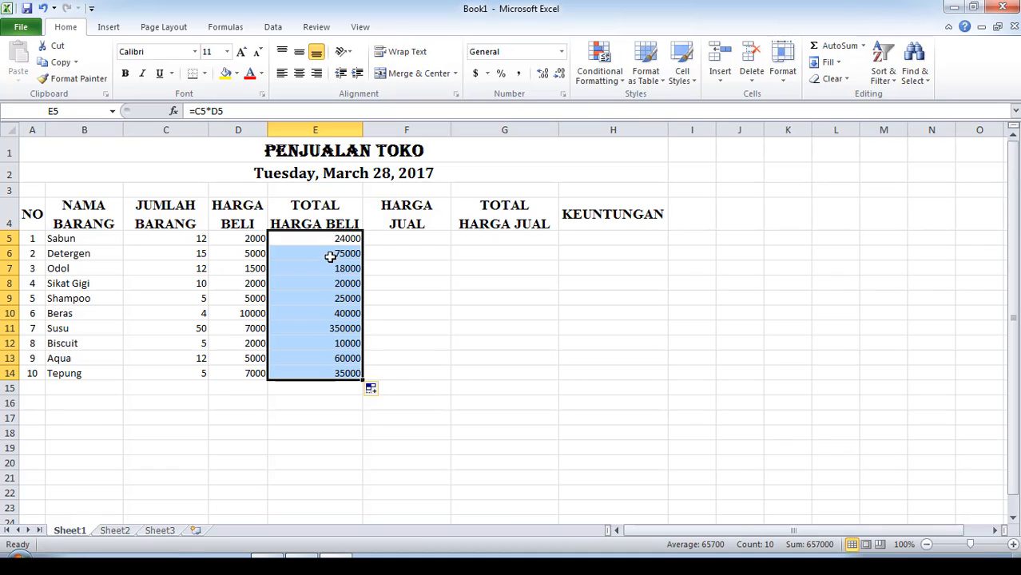
pyautogui.click(412, 266)
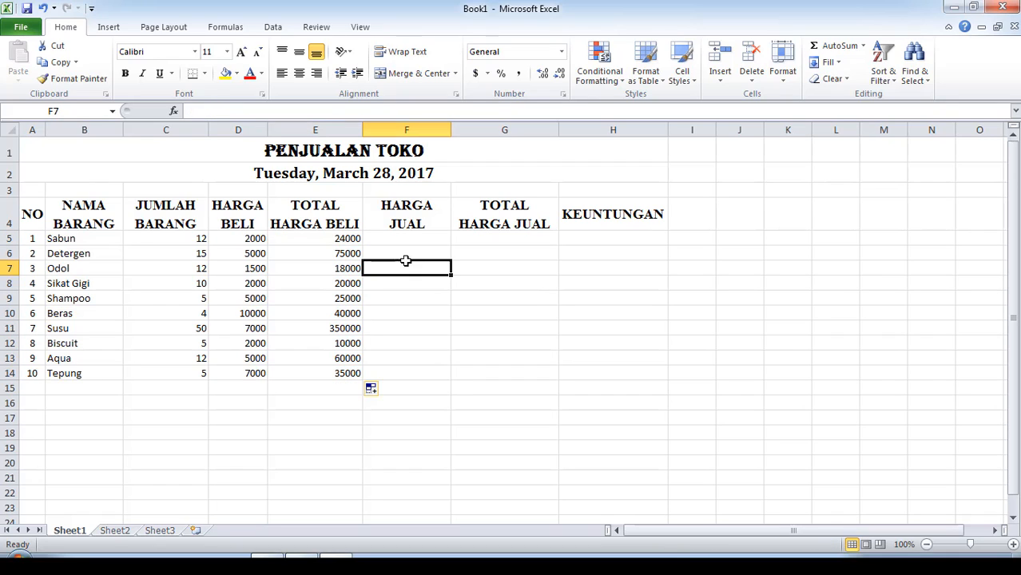
# - Examine the TOTAL HARGA BELI formula in E5 and the copied formulas in E6 and E7
pyautogui.click(342, 238)
pyautogui.doubleClick(343, 238)
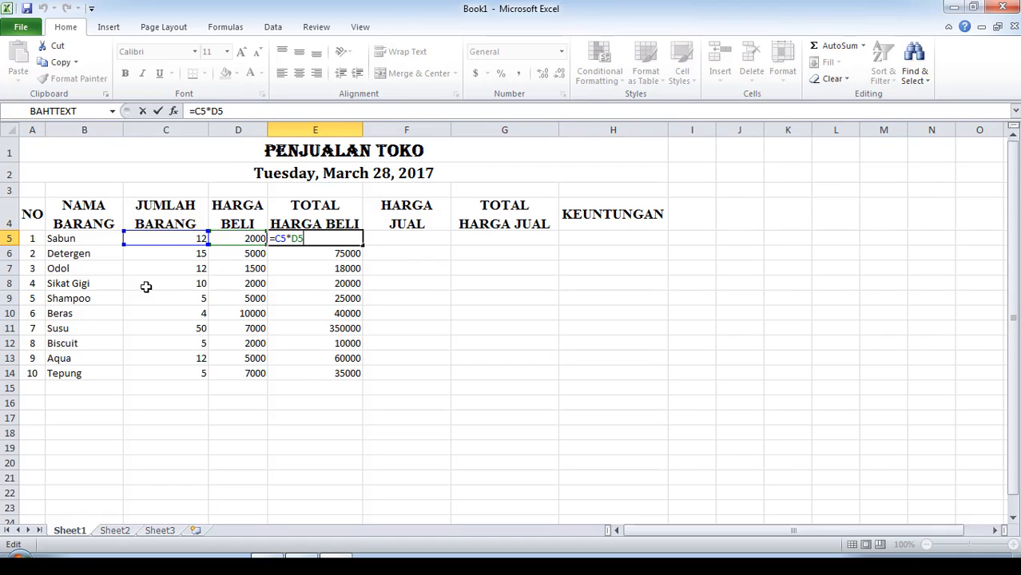
pyautogui.press('Return')
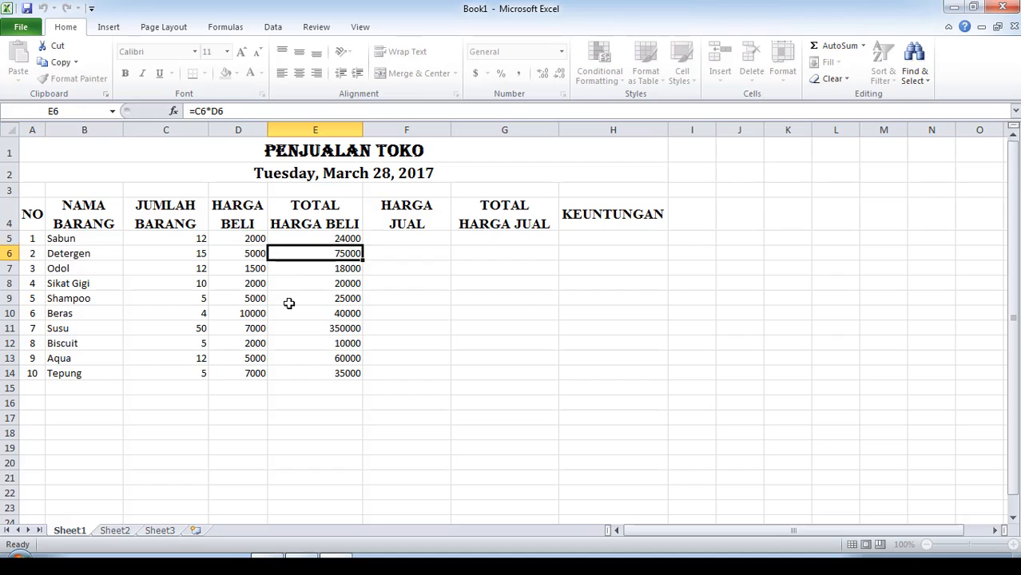
pyautogui.press('Return')
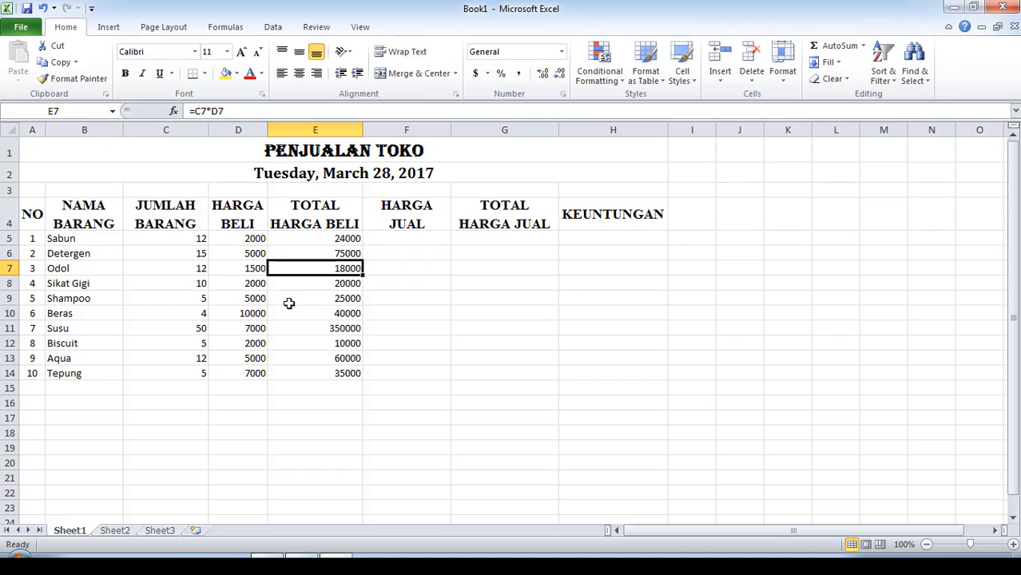
pyautogui.click(349, 253)
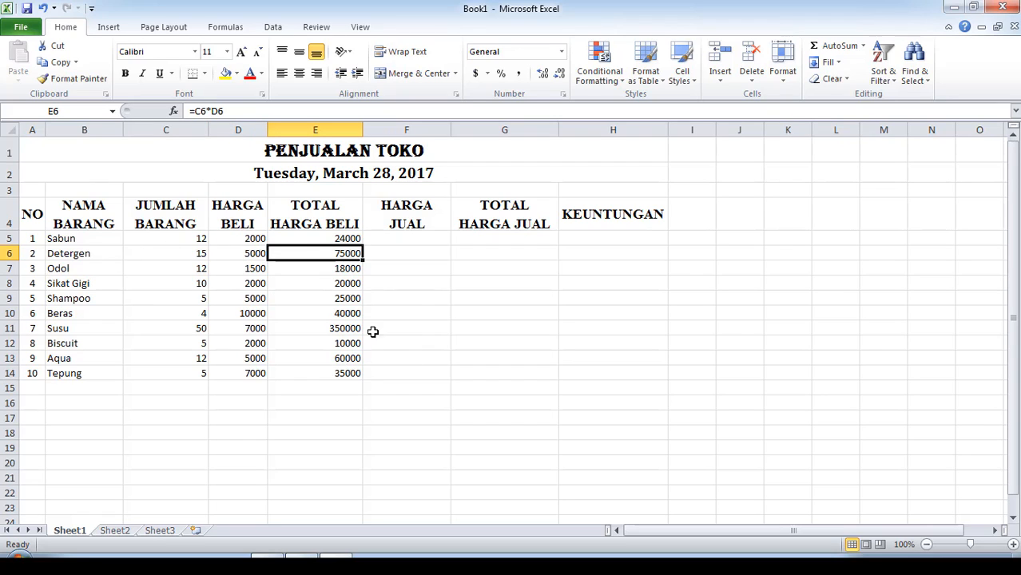
# - Enter the HARGA JUAL prices 2500, 6000, 2000 and 2500 in F5:F8 for Sabun through Sikat Gigi
pyautogui.click(407, 240)
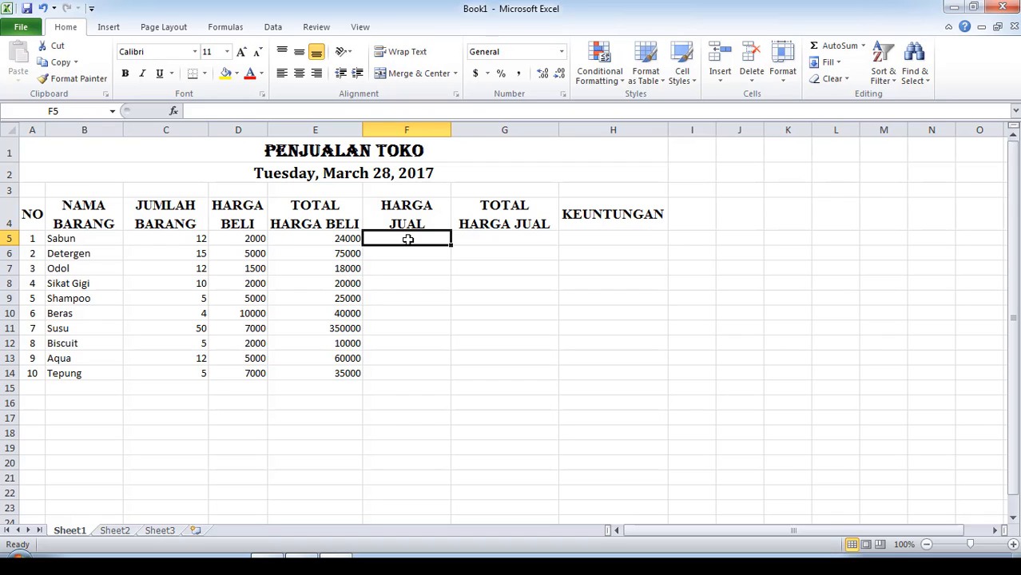
pyautogui.write('2500')
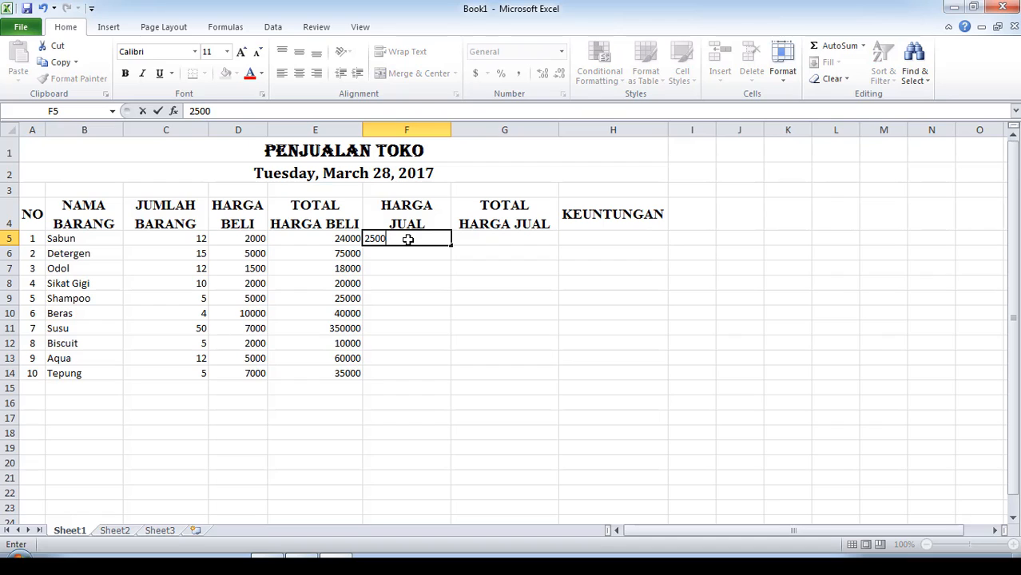
pyautogui.press('Return')
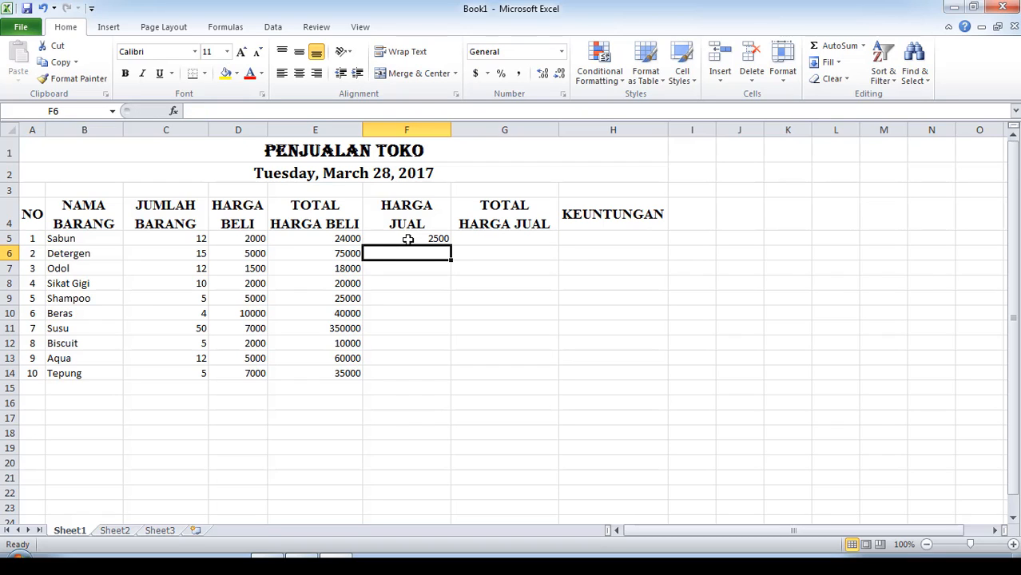
pyautogui.write('5')
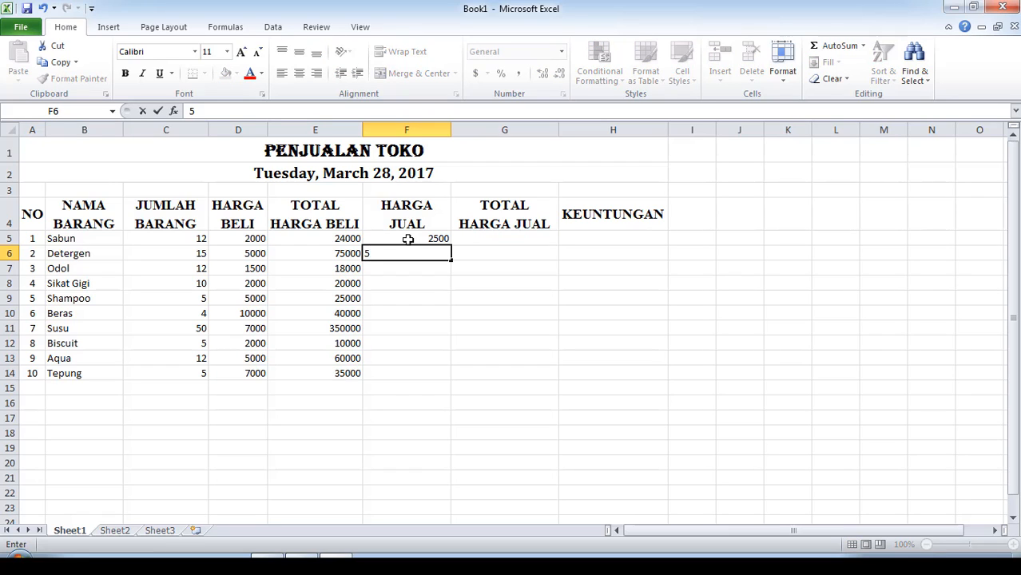
pyautogui.press('BackSpace')
pyautogui.write('6000')
pyautogui.press('Return')
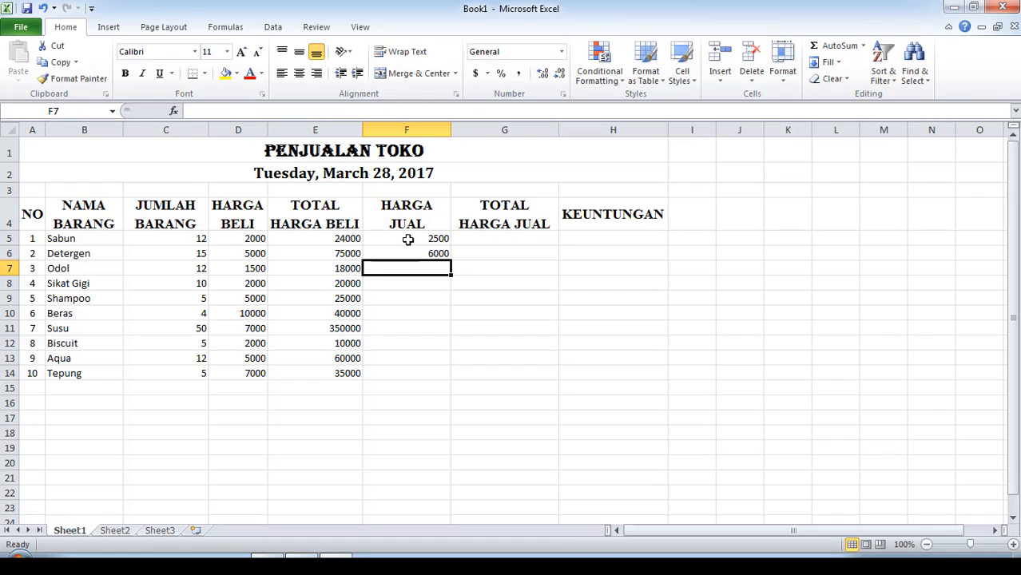
pyautogui.write('200')
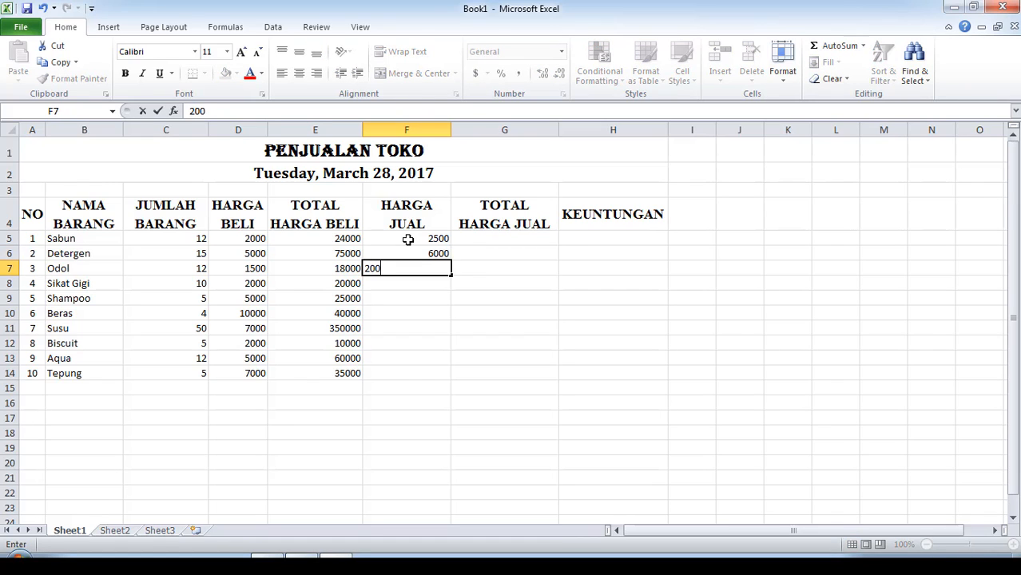
pyautogui.write('0')
pyautogui.press('Return')
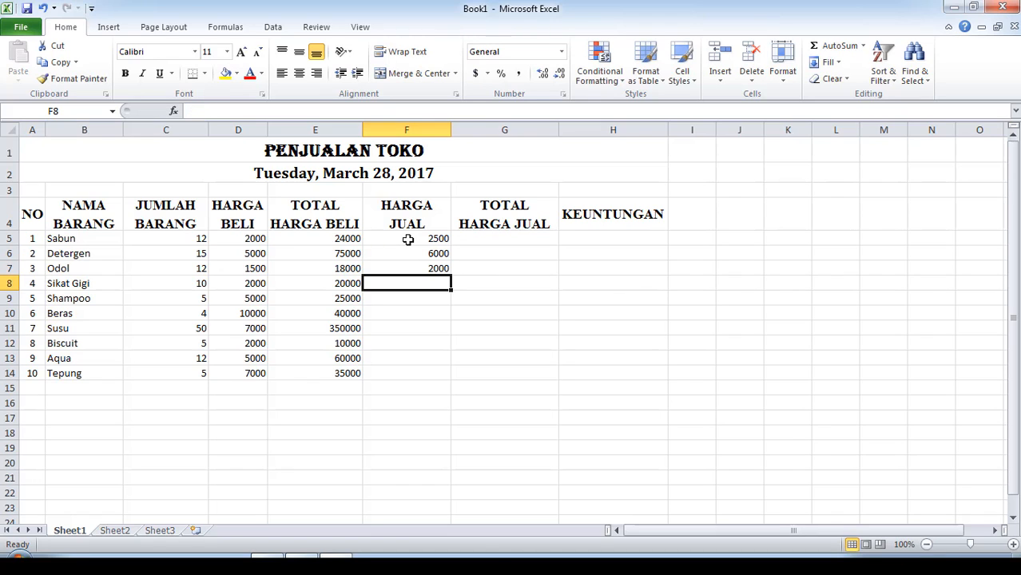
pyautogui.write('2500')
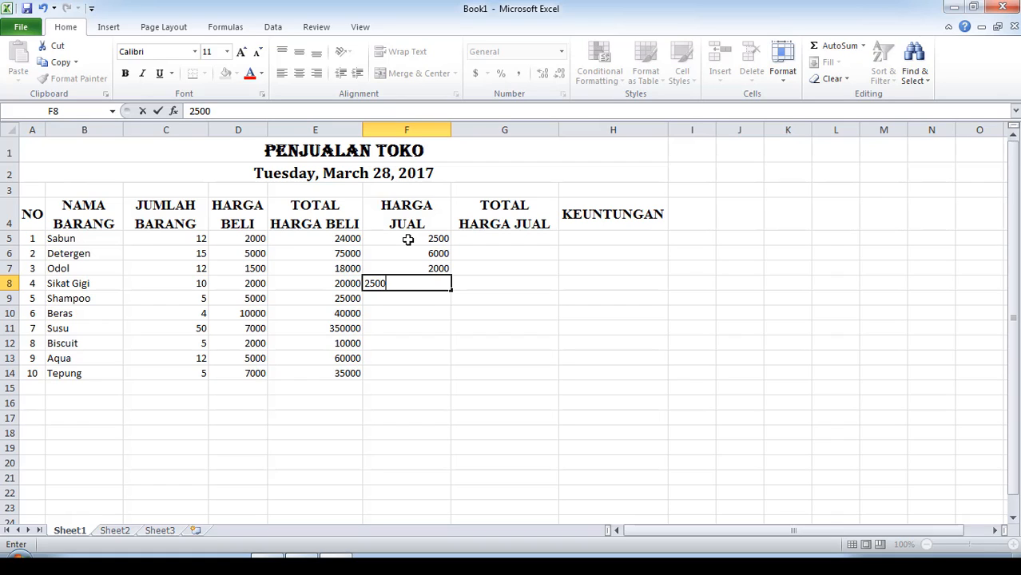
pyautogui.press('Return')
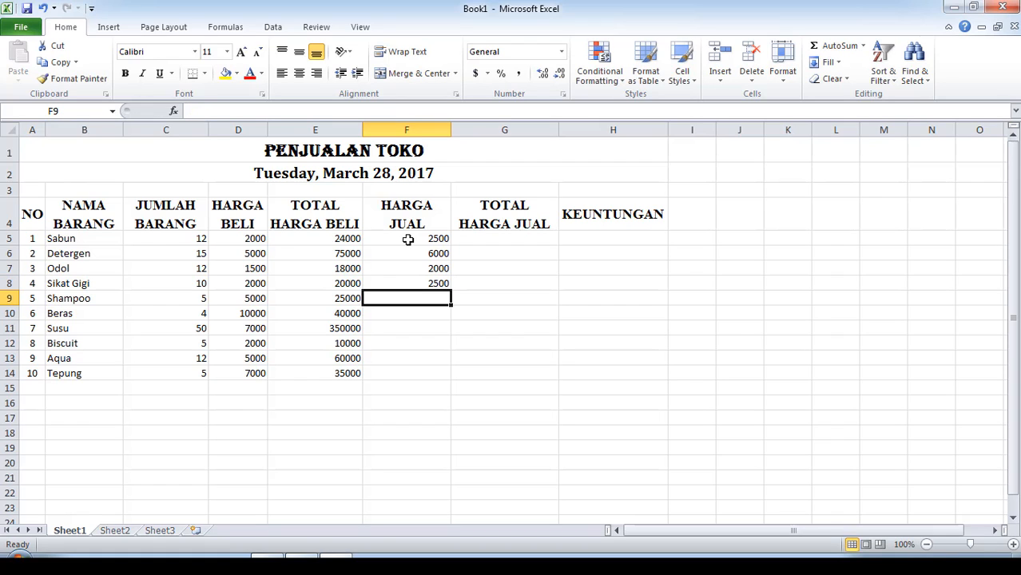
# - Enter the HARGA JUAL prices 7000, 12000, 8500 and 2500 in F9:F12 for Shampoo through Biscuit
pyautogui.write('7000')
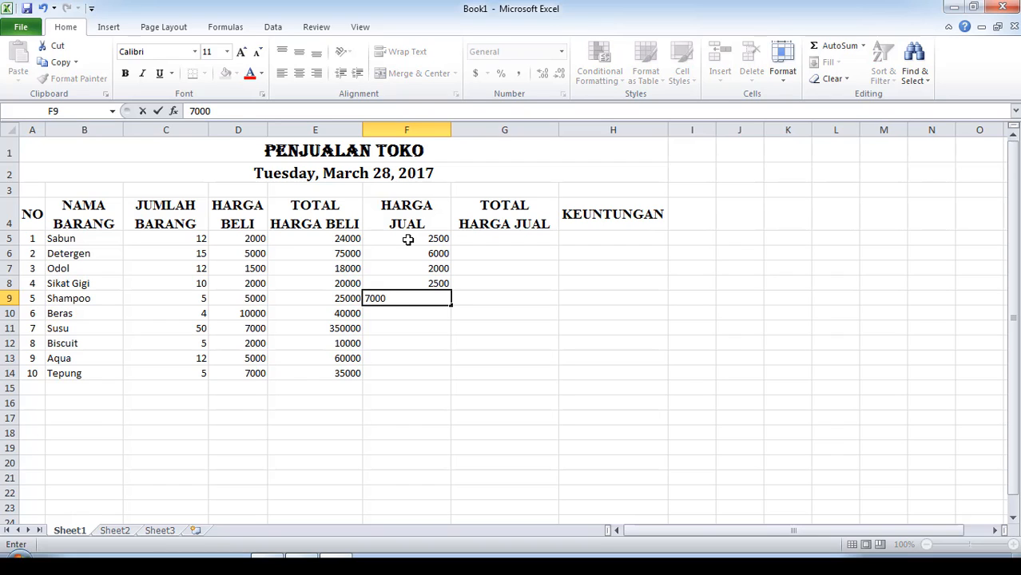
pyautogui.press('Return')
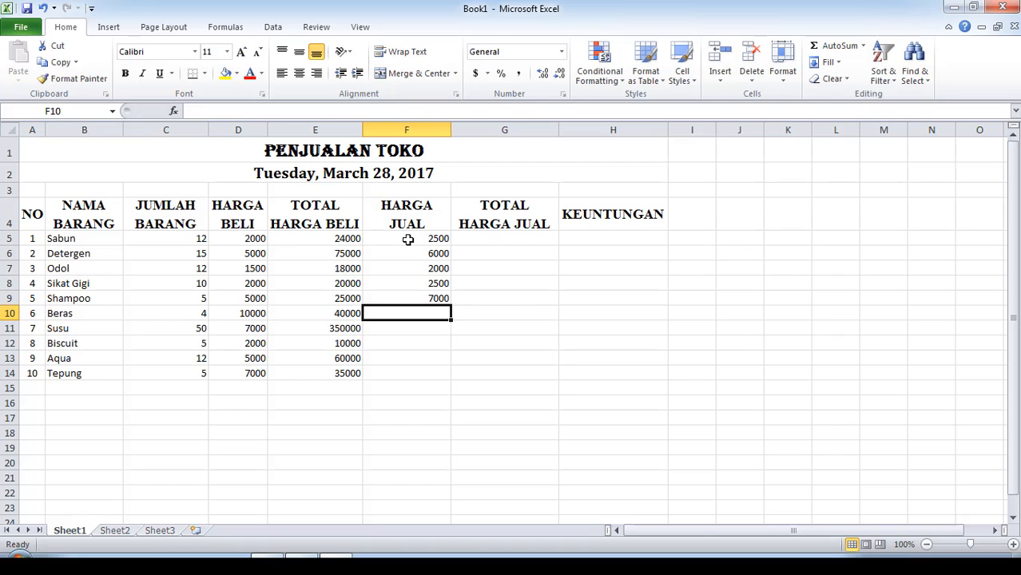
pyautogui.write('6')
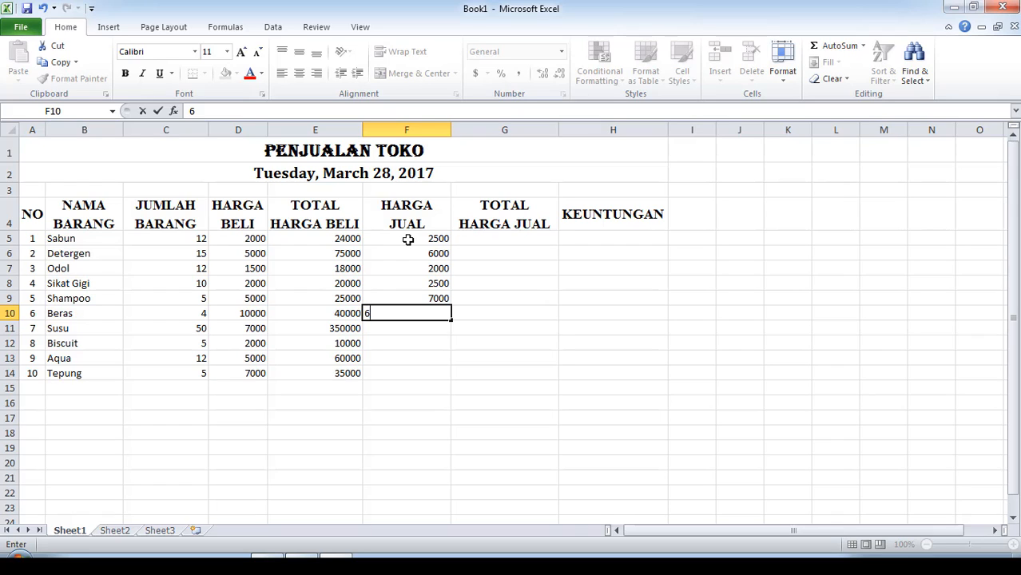
pyautogui.press('BackSpace')
pyautogui.write('12000')
pyautogui.press('Return')
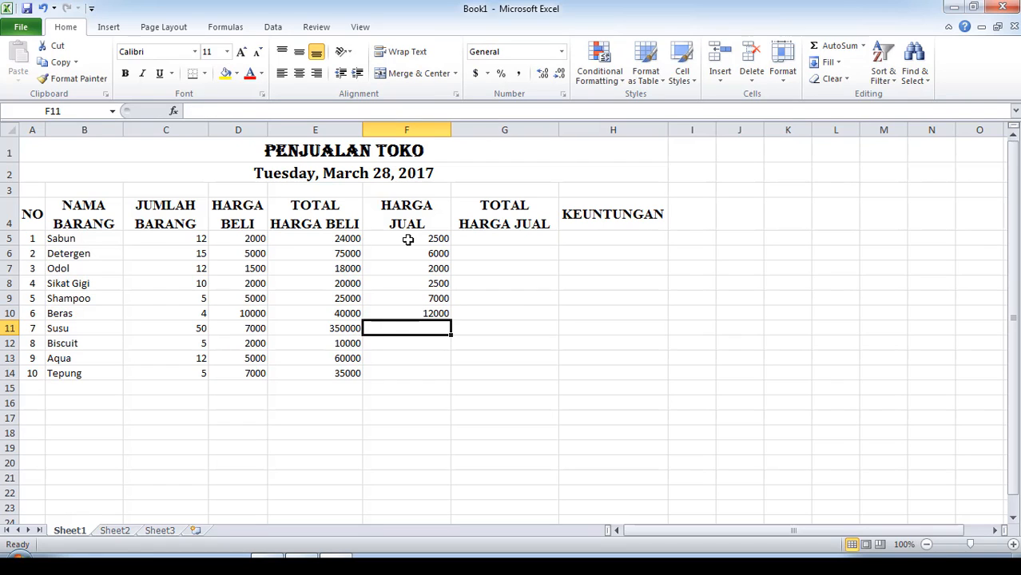
pyautogui.write('8500')
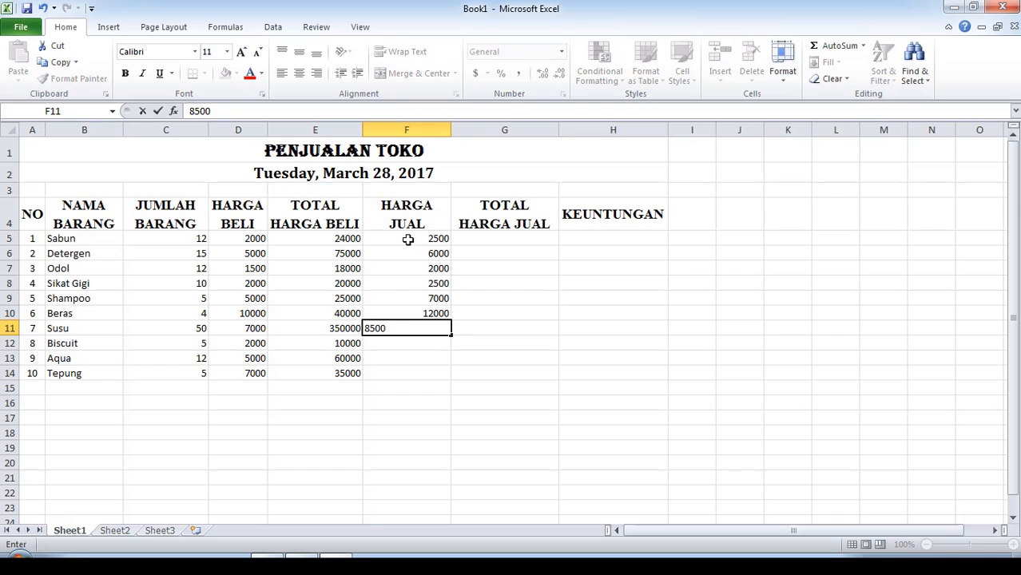
pyautogui.press('Return')
pyautogui.write('2500')
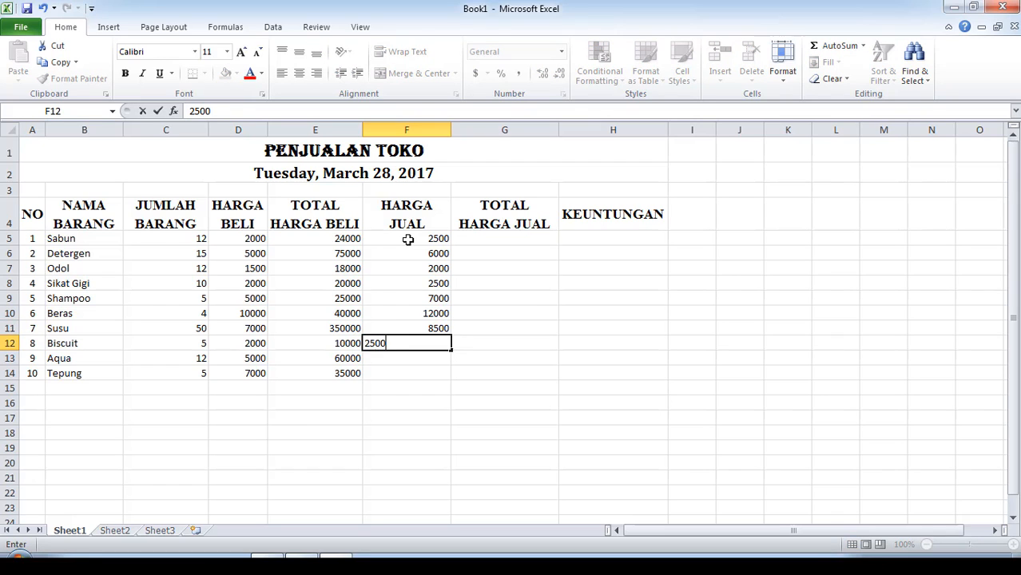
pyautogui.press('Return')
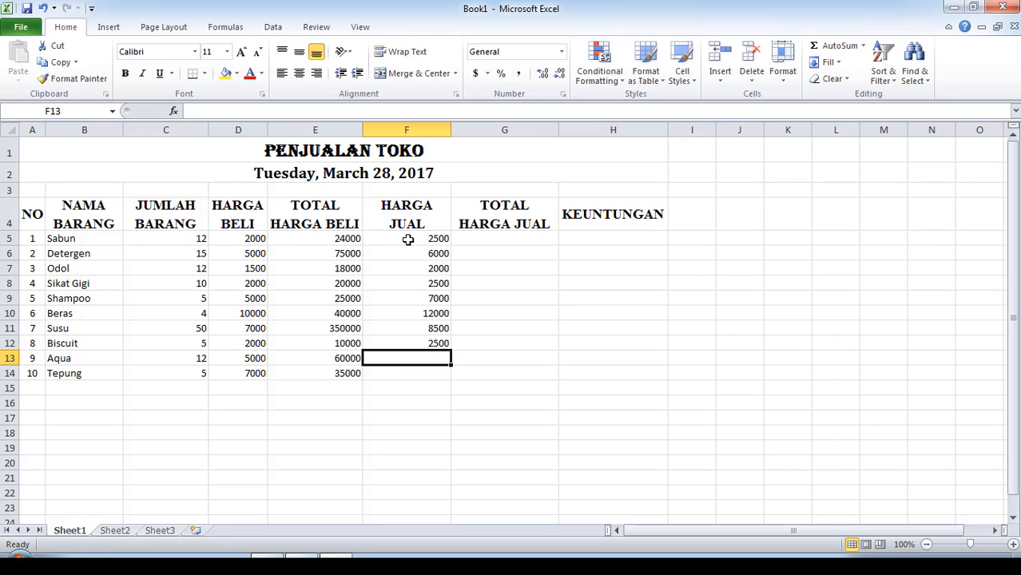
# - Enter the HARGA JUAL prices 5500 for Aqua and 7900 for Tepung
pyautogui.write('5500')
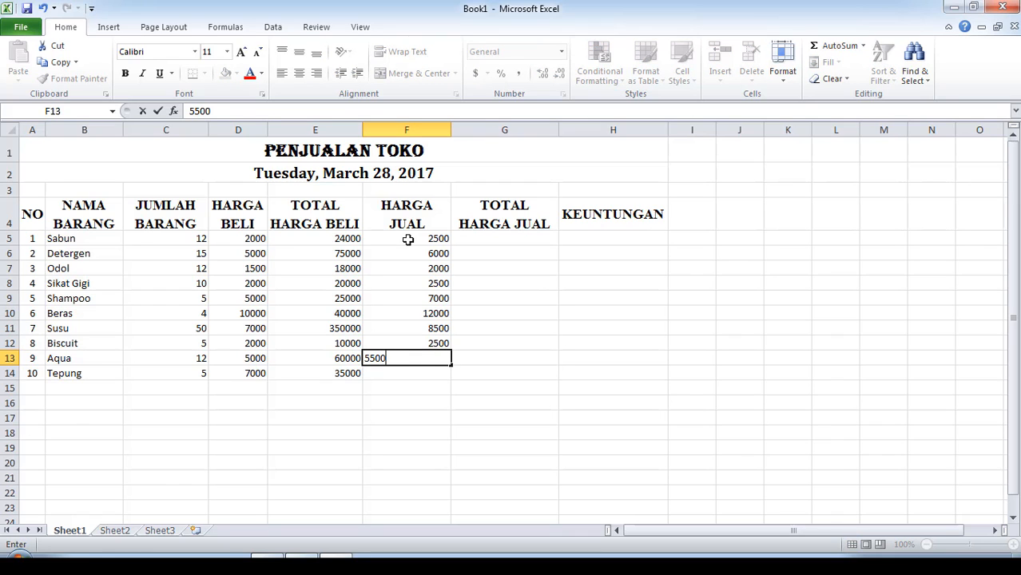
pyautogui.press('Return')
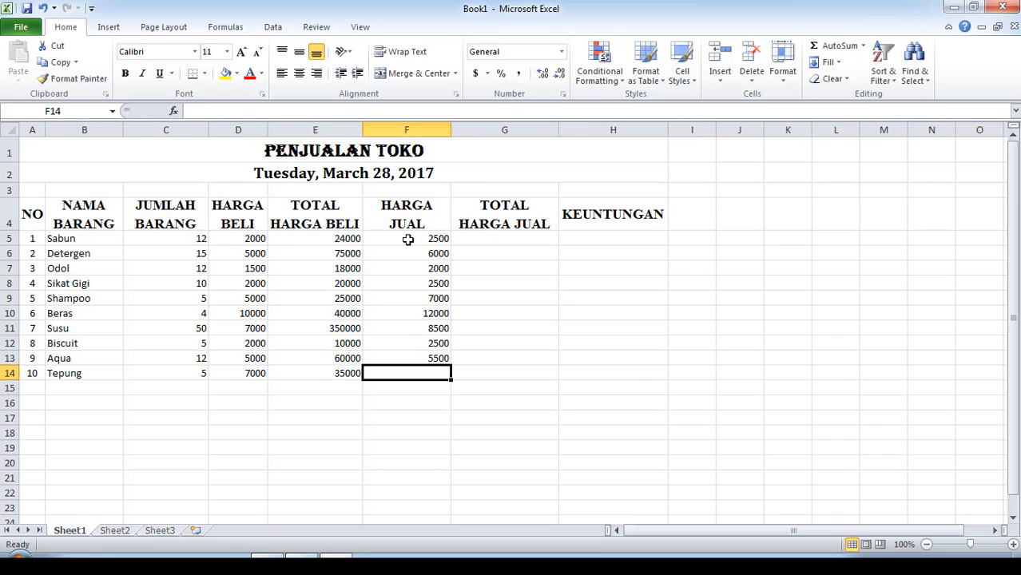
pyautogui.write('7900')
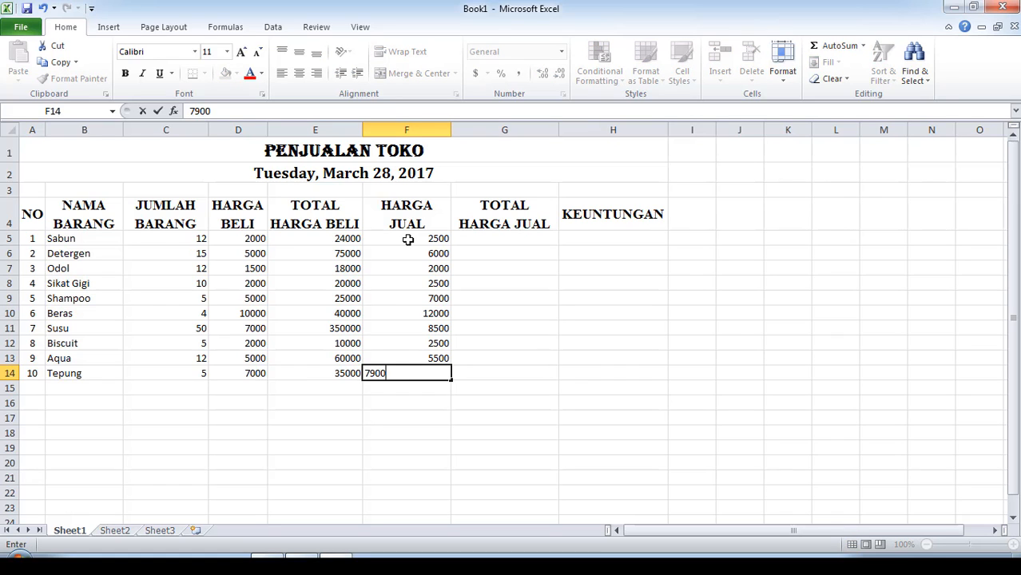
pyautogui.press('Return')
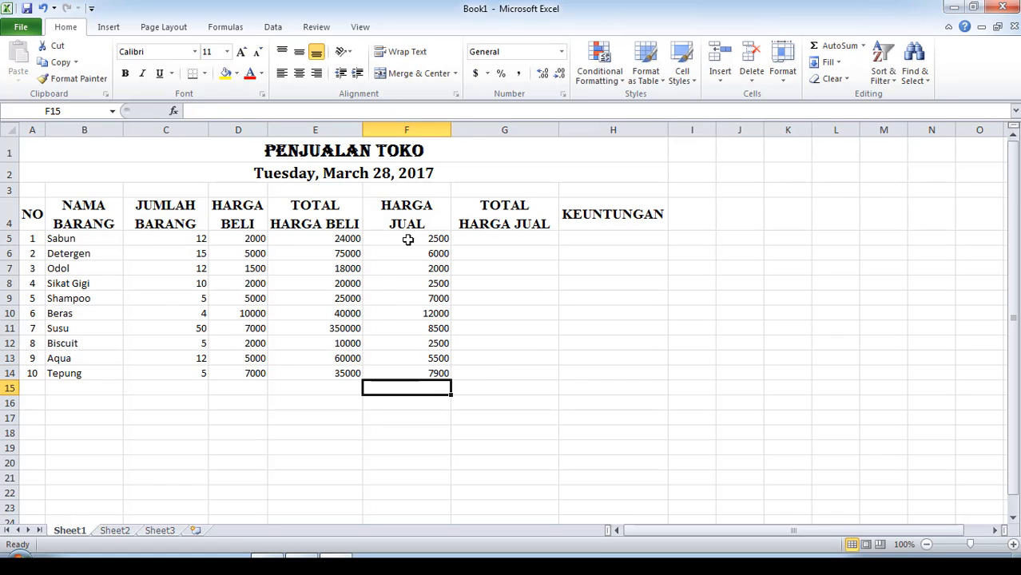
pyautogui.click(494, 239)
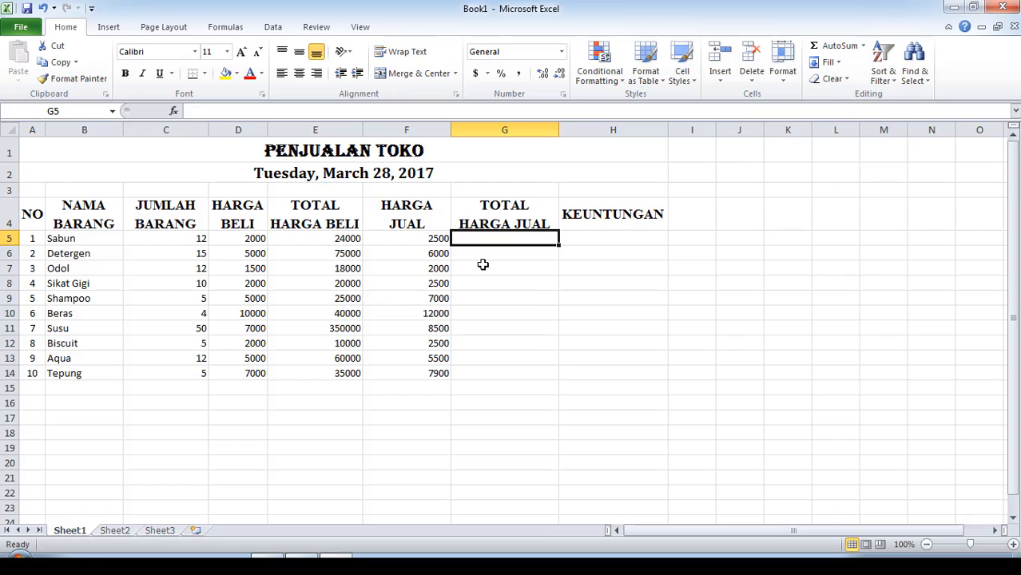
pyautogui.write('=')
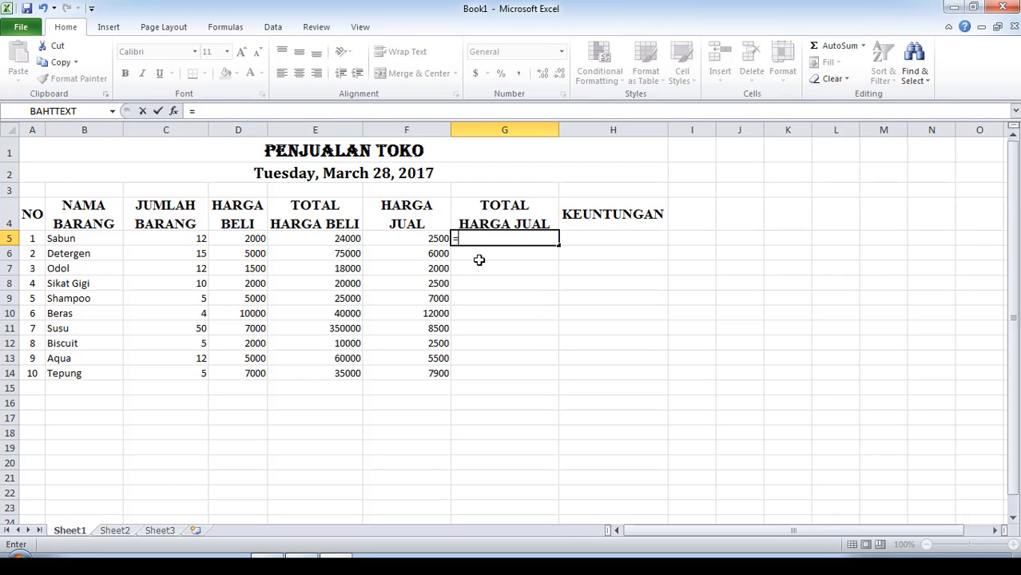
pyautogui.click(253, 238)
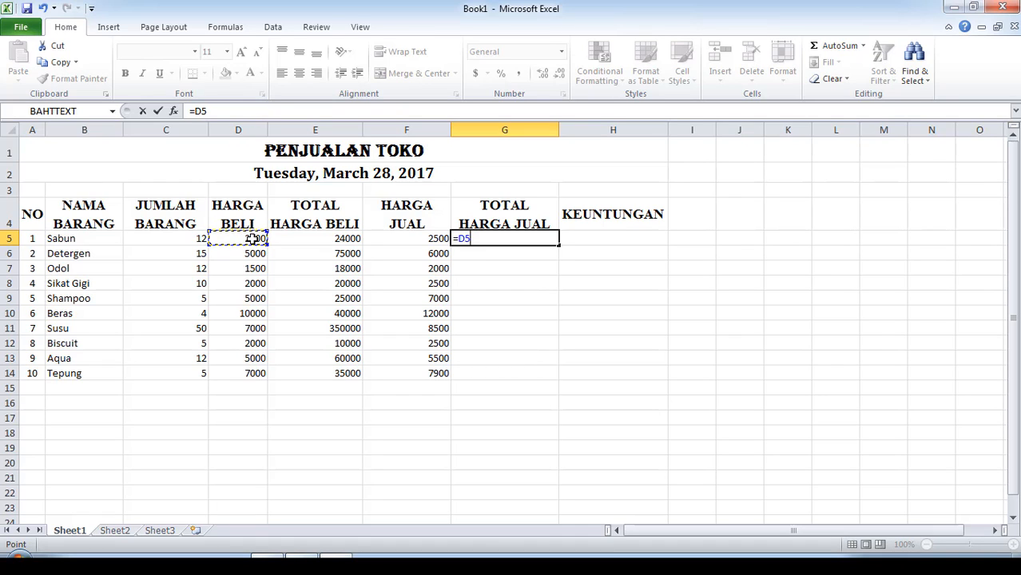
pyautogui.press('Escape')
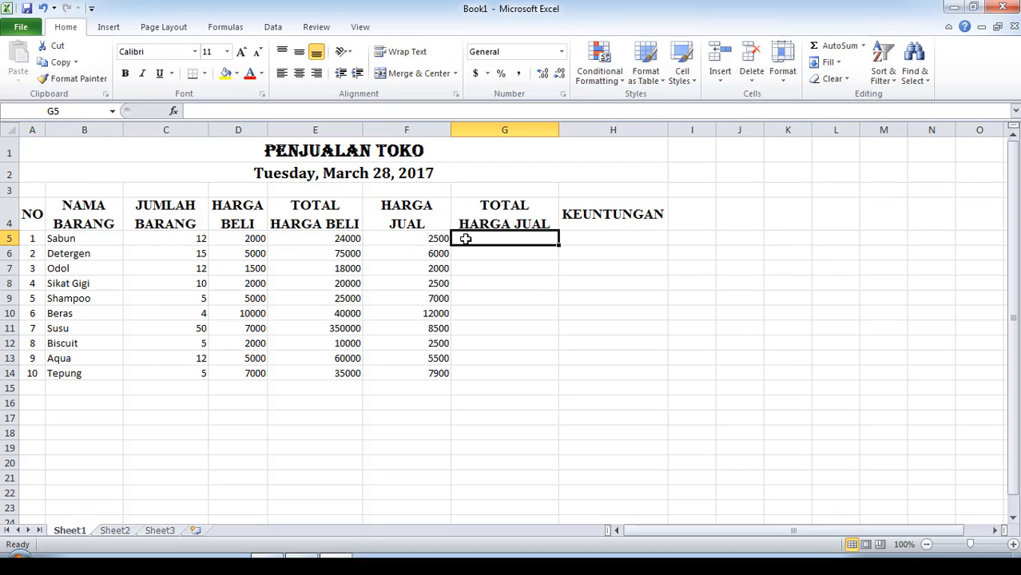
# - Calculate Sabun's TOTAL HARGA JUAL in G5 with the formula =C5*F5
pyautogui.write('=')
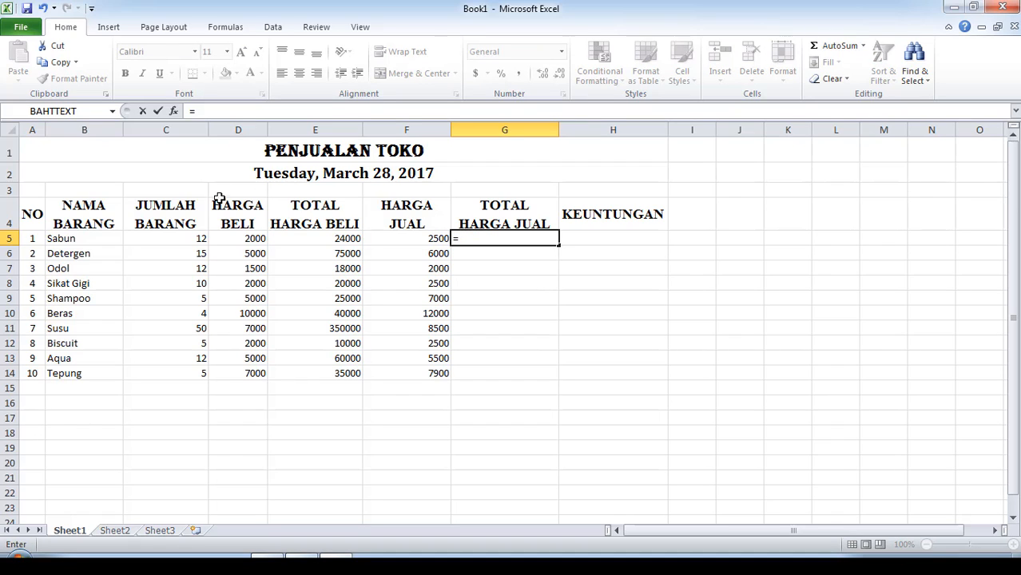
pyautogui.click(193, 238)
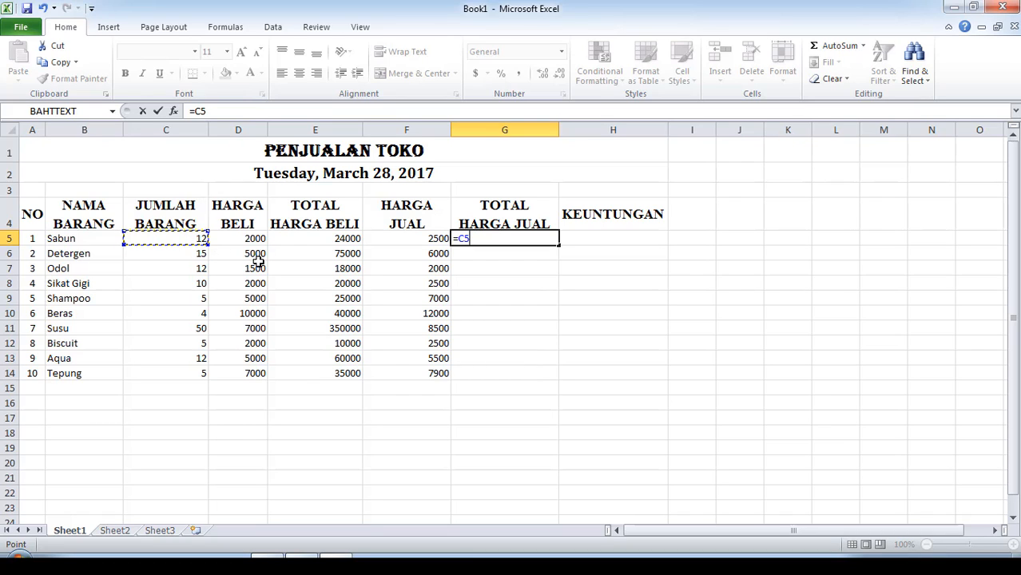
pyautogui.write('*')
pyautogui.click(380, 238)
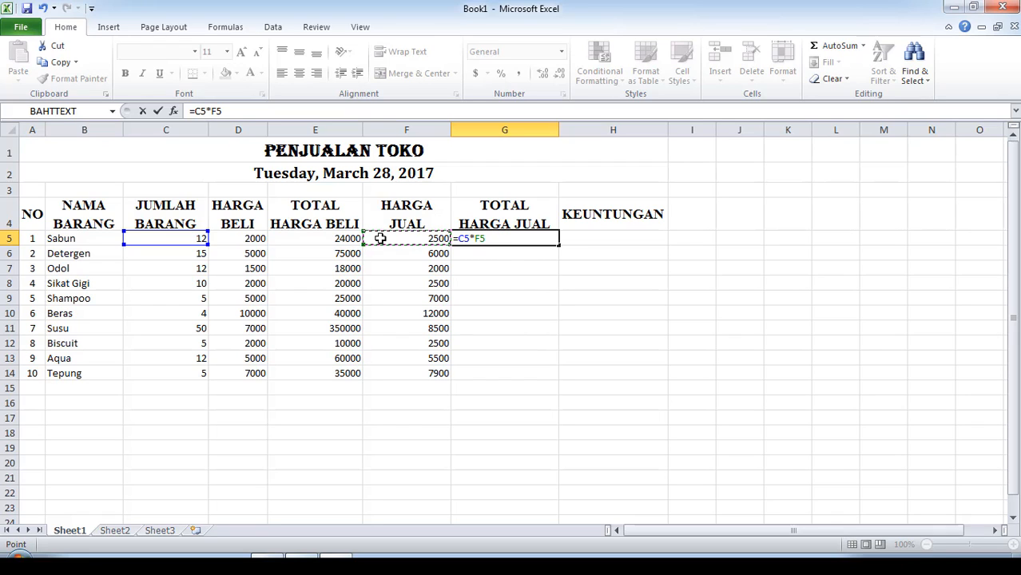
pyautogui.press('Return')
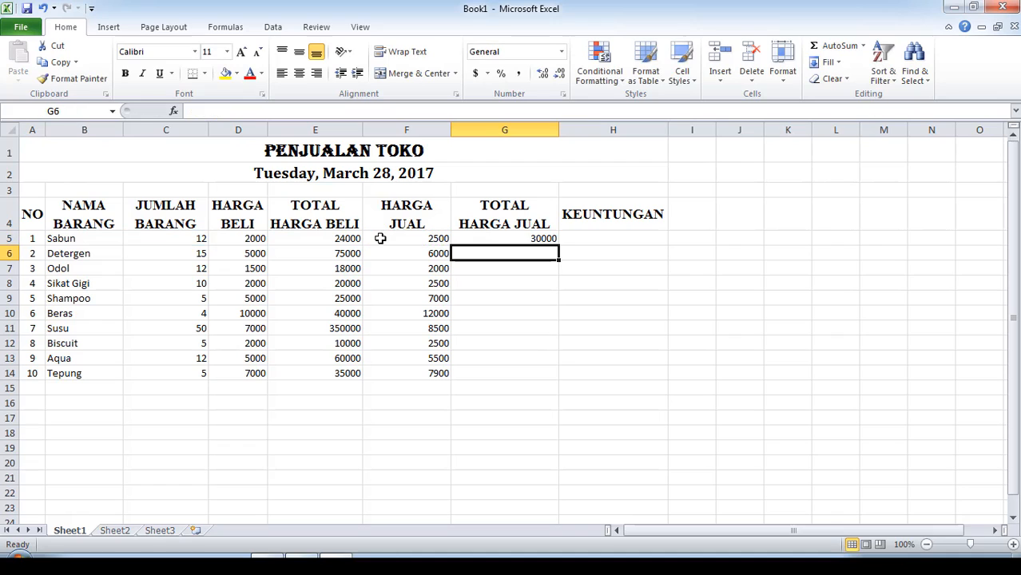
# - Copy the TOTAL HARGA JUAL formula from G5 down to G14 for the remaining items
pyautogui.click(504, 237)
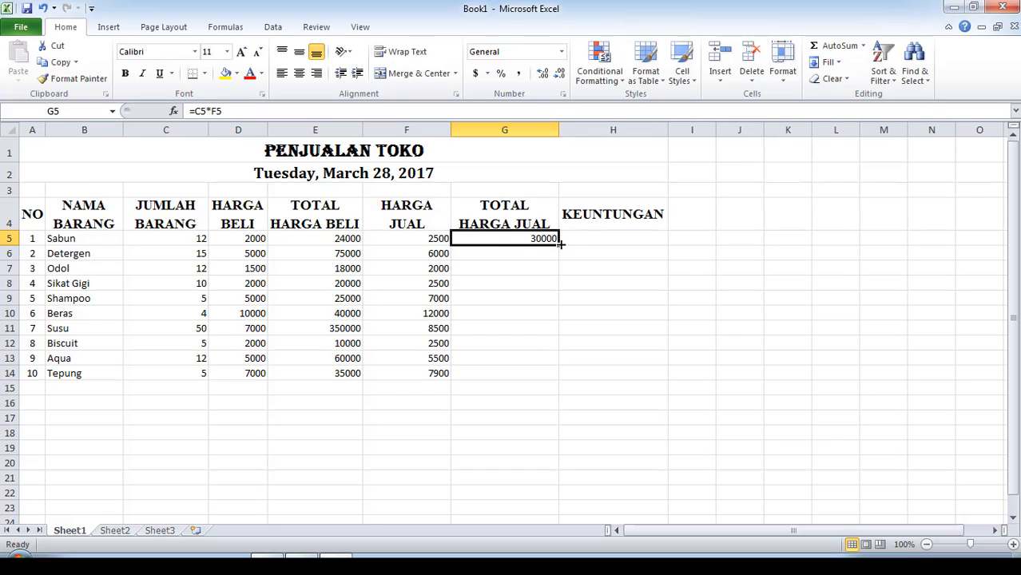
pyautogui.moveTo(559, 247); pyautogui.dragTo(544, 374)
pyautogui.click(494, 448)
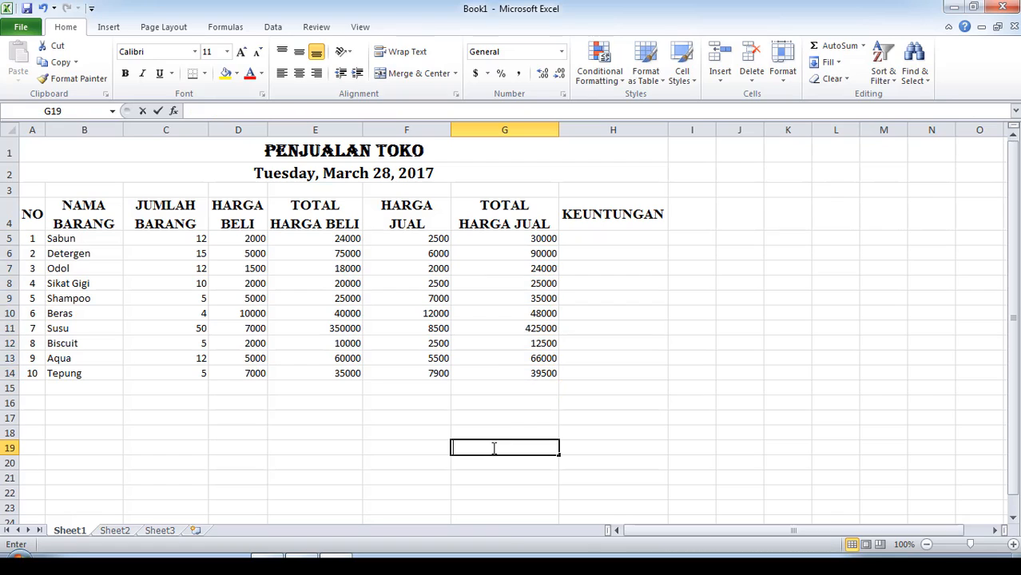
# - Calculate Sabun's KEUNTUNGAN in H5 with the formula =G5-E5
pyautogui.click(631, 238)
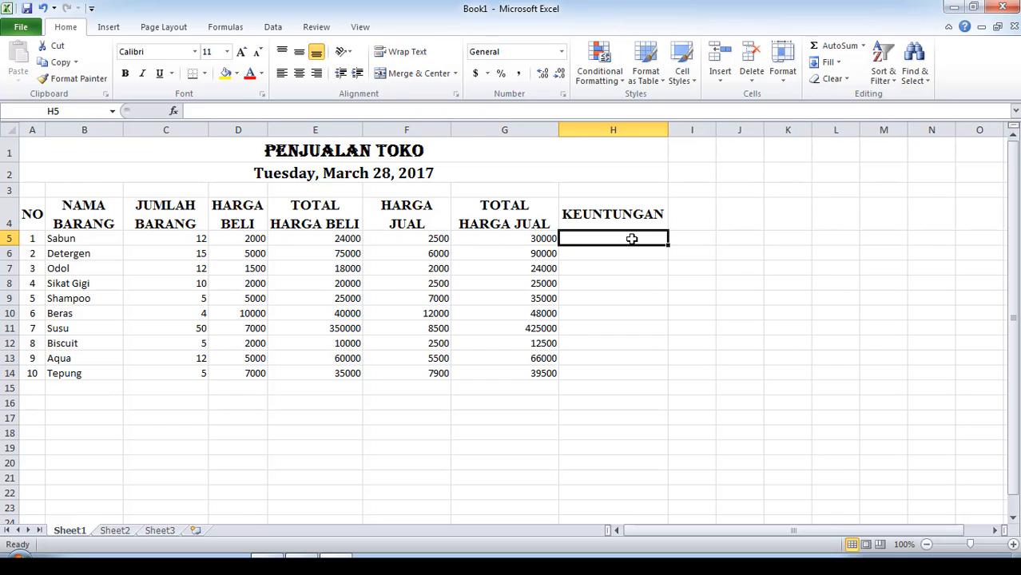
pyautogui.write('=')
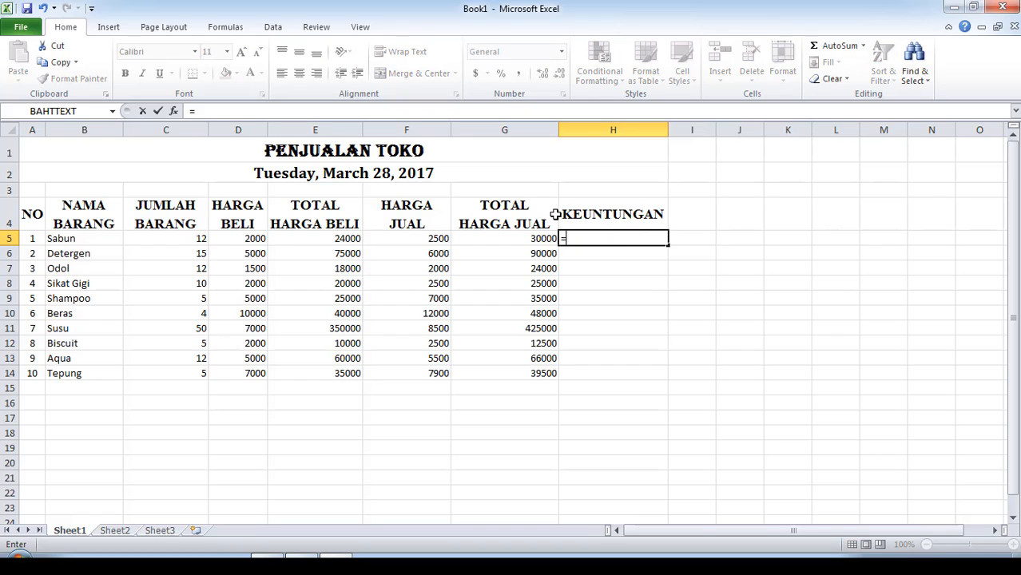
pyautogui.click(527, 241)
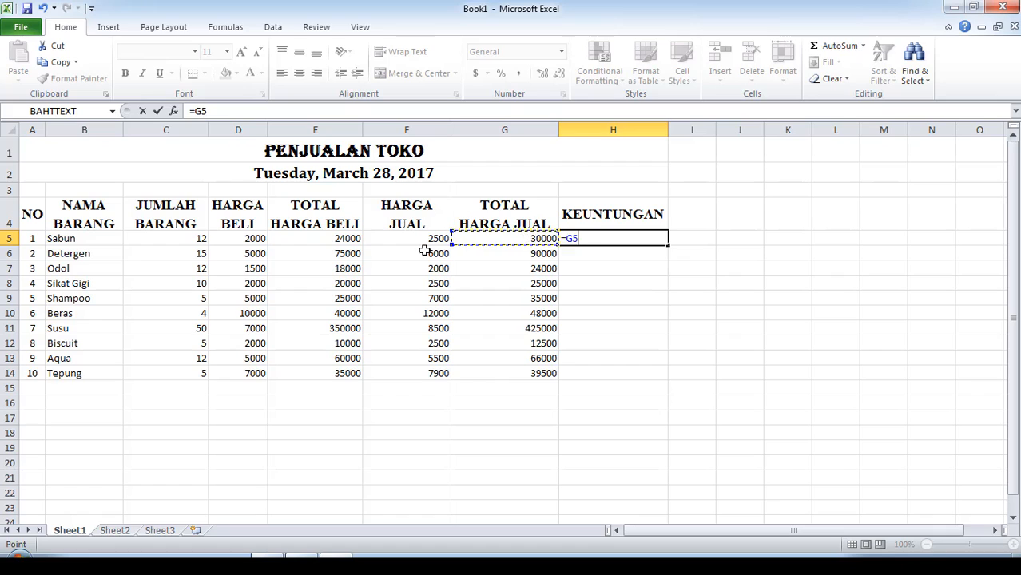
pyautogui.write('-')
pyautogui.click(342, 237)
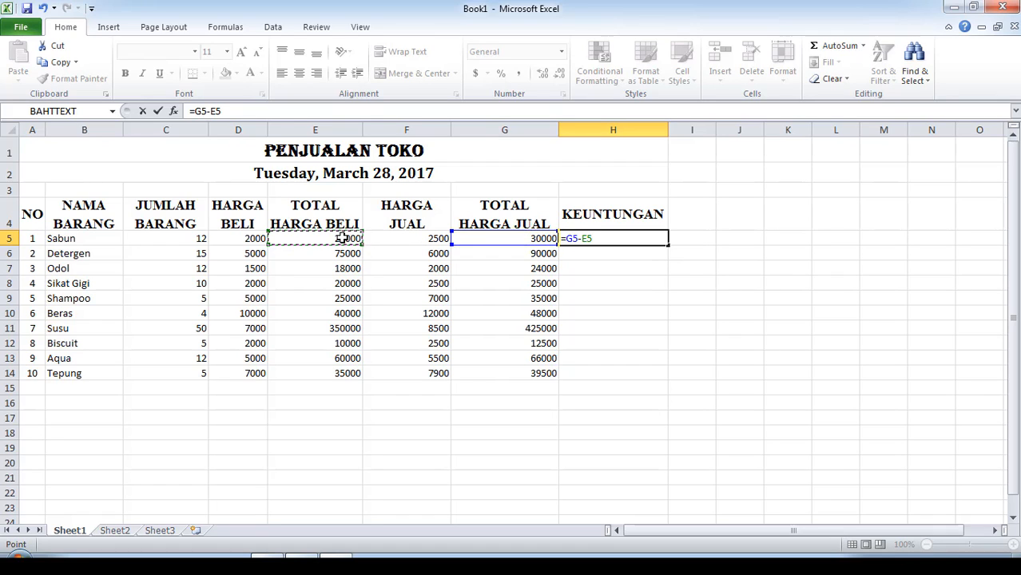
pyautogui.press('Return')
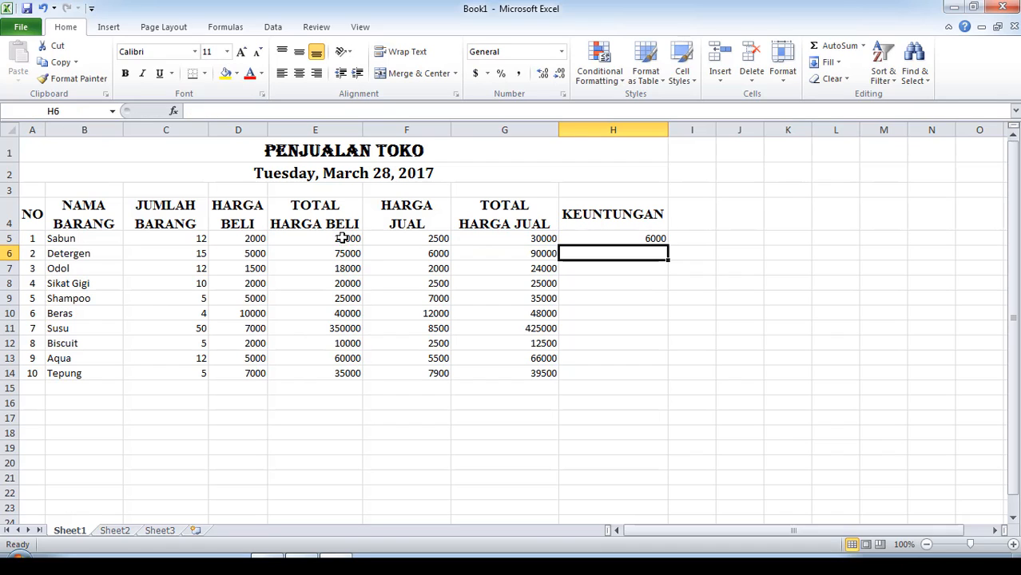
# - Copy the KEUNTUNGAN formula from H5 down to H14 for the remaining items
pyautogui.click(622, 240)
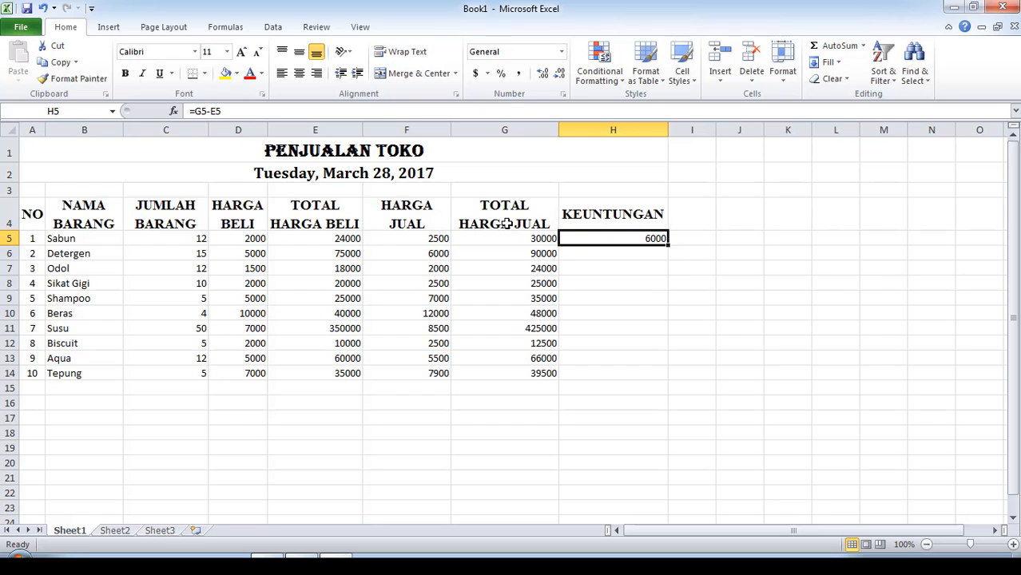
pyautogui.doubleClick(641, 238)
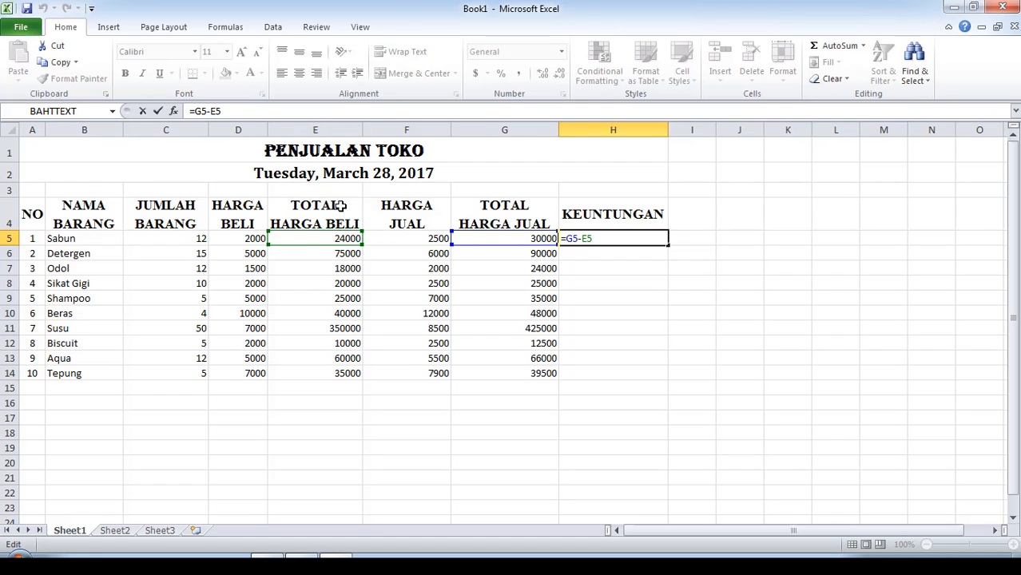
pyautogui.press('Return')
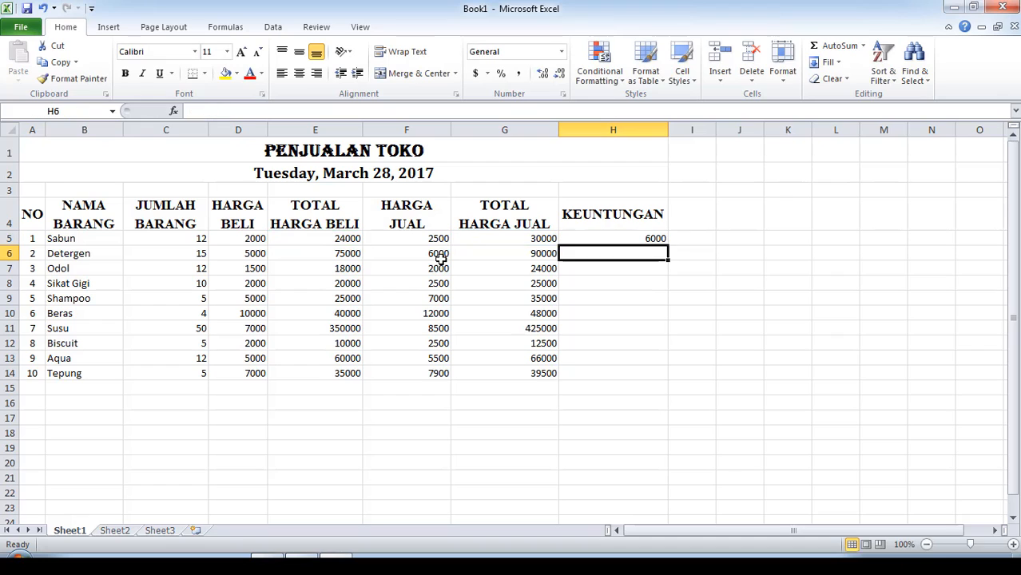
pyautogui.click(580, 232)
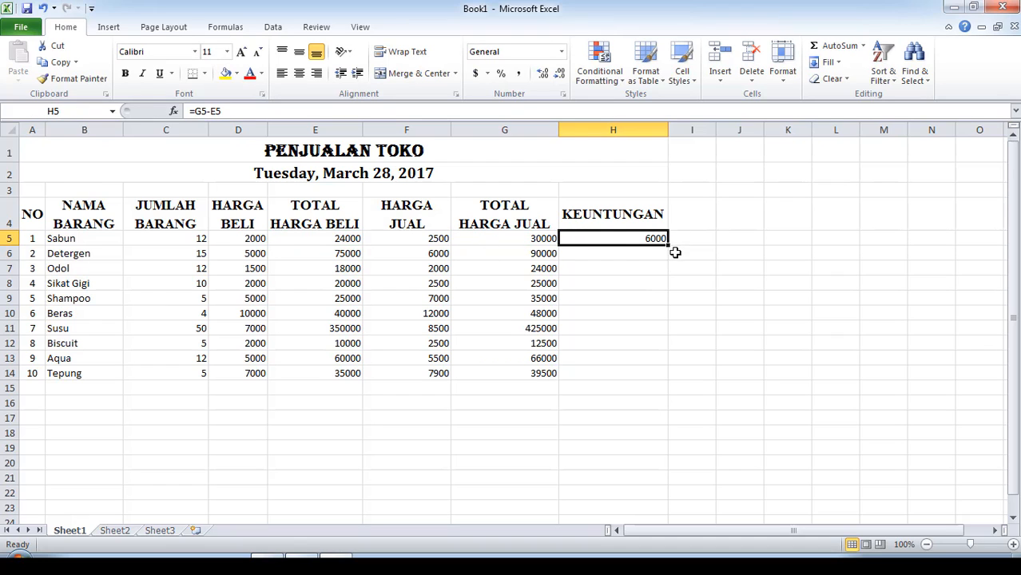
pyautogui.moveTo(668, 248); pyautogui.dragTo(673, 374)
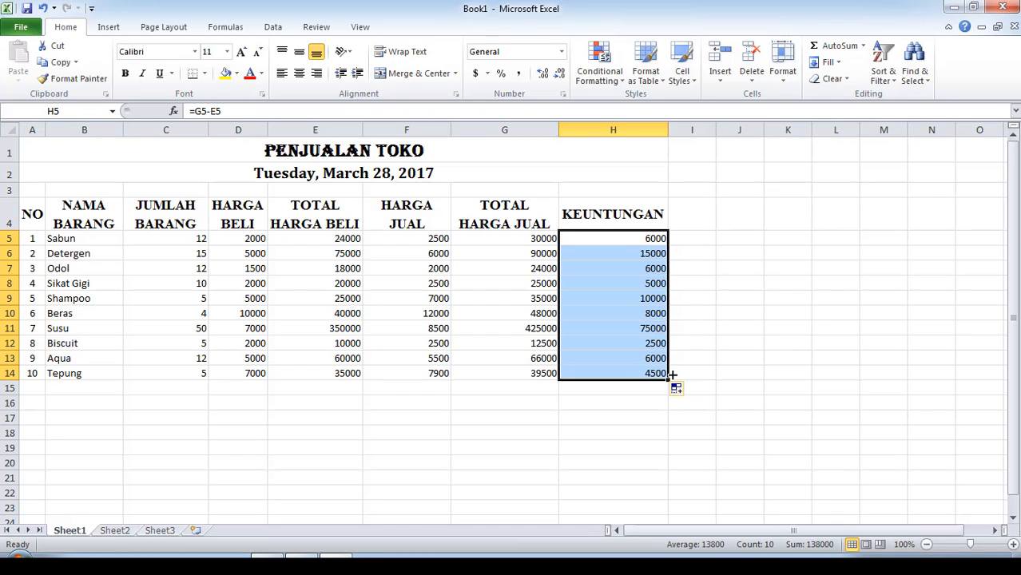
pyautogui.click(487, 437)
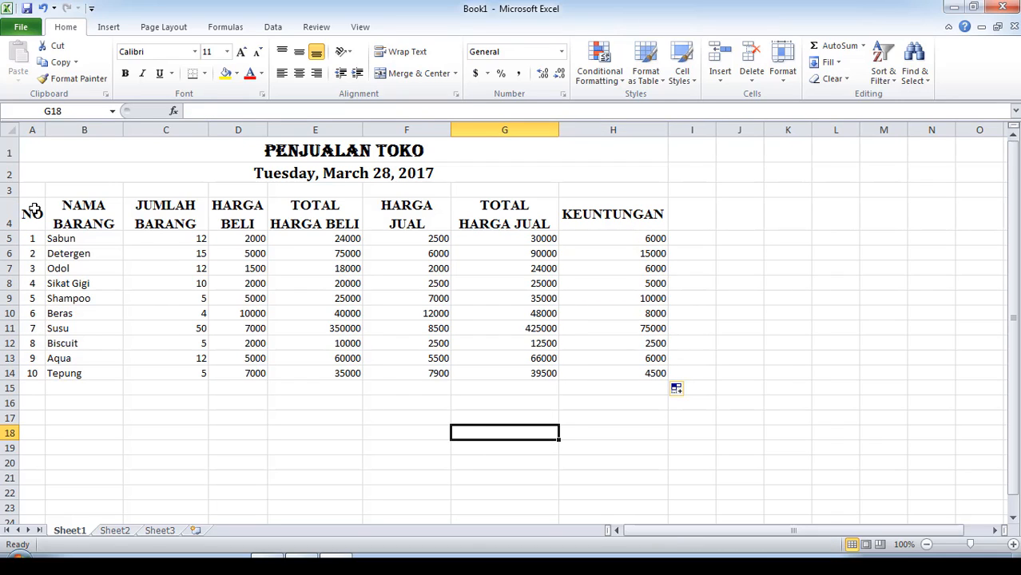
# - Apply All Borders to the whole sales table, A4:H14, including the header row
pyautogui.moveTo(35, 210); pyautogui.dragTo(615, 369)
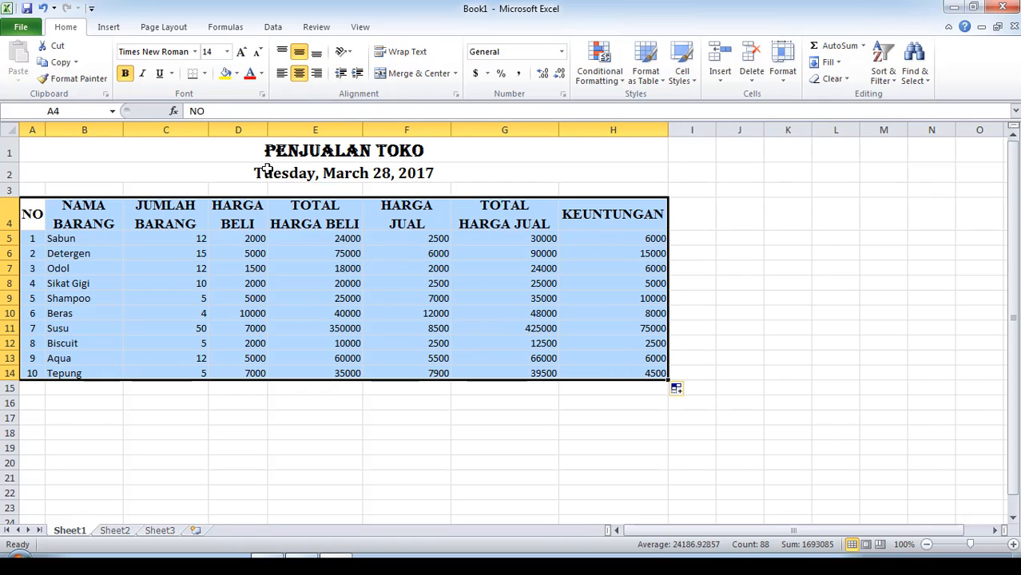
pyautogui.click(205, 73)
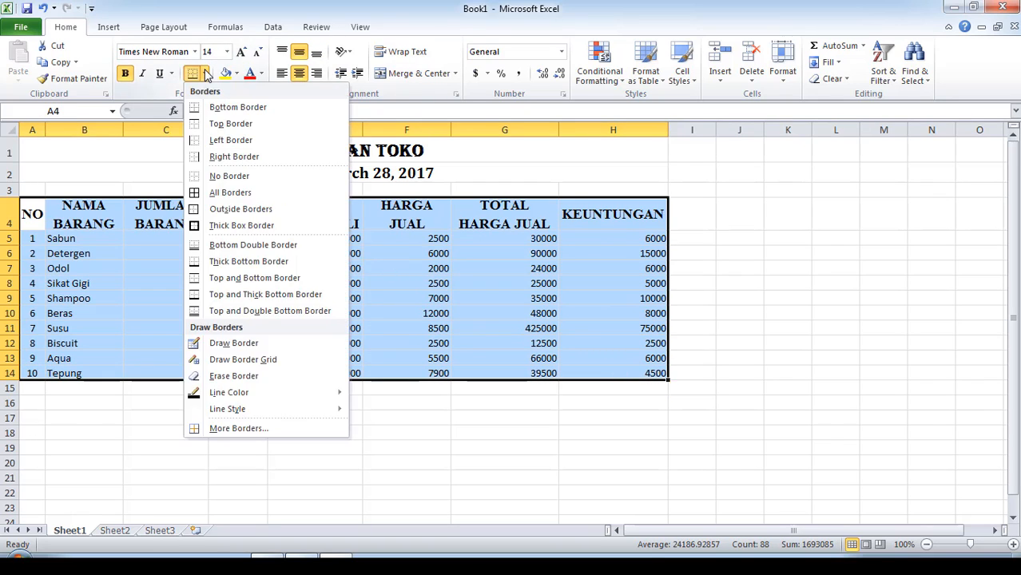
pyautogui.click(198, 198)
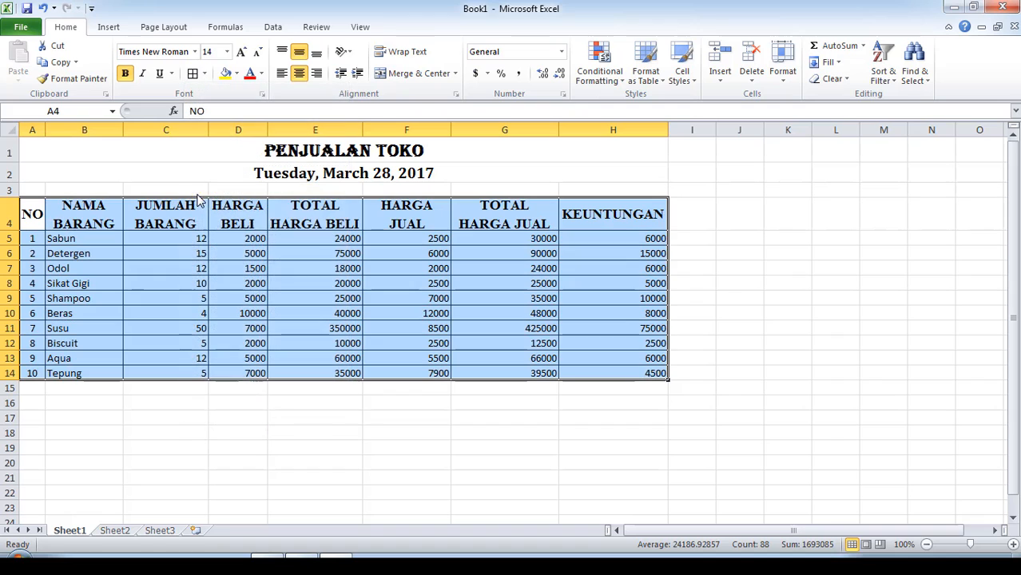
pyautogui.click(267, 492)
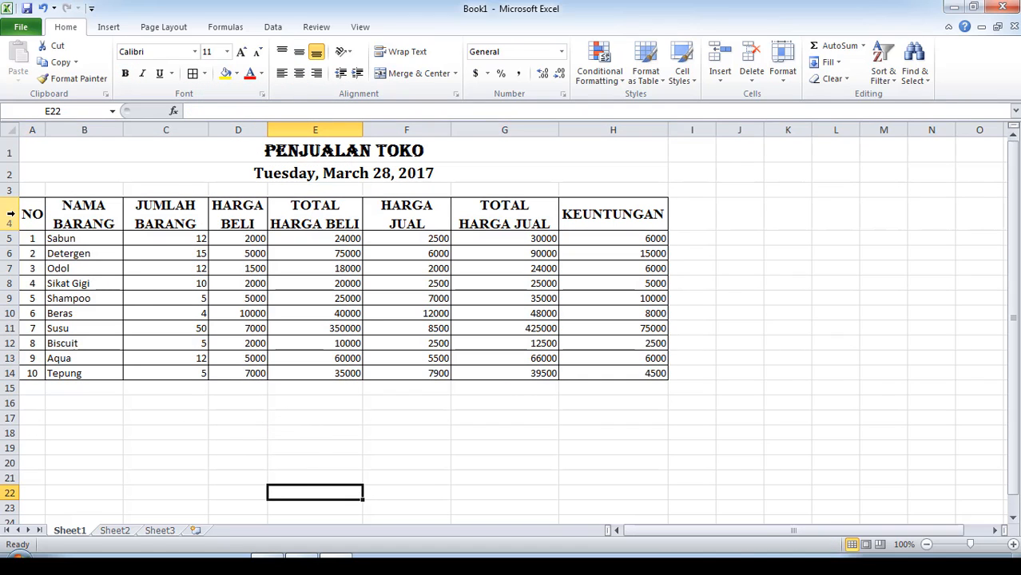
# - Apply a thick solid line to all four outer edges of the sales table A4:H14
pyautogui.moveTo(29, 211); pyautogui.dragTo(598, 372)
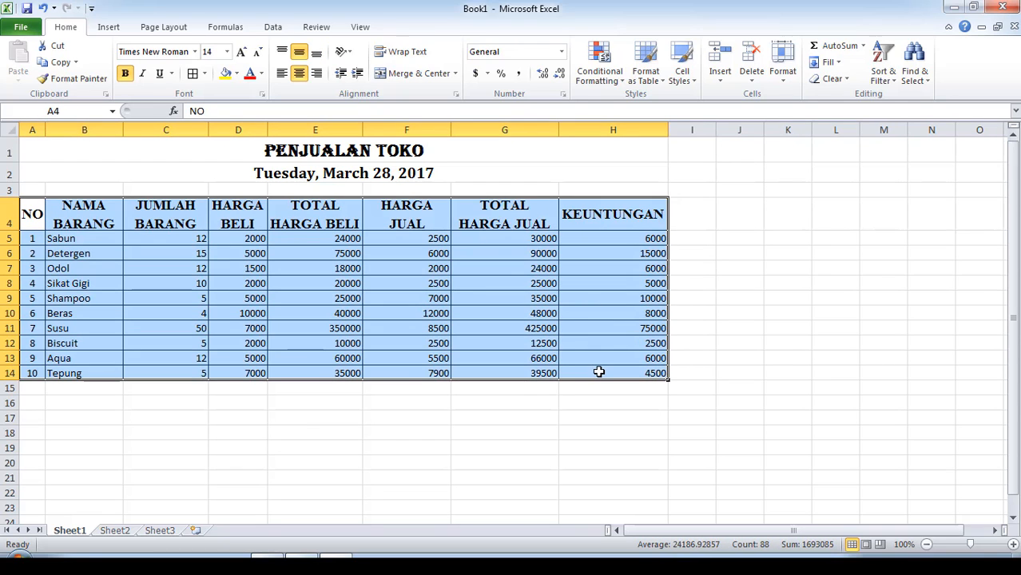
pyautogui.click(262, 95)
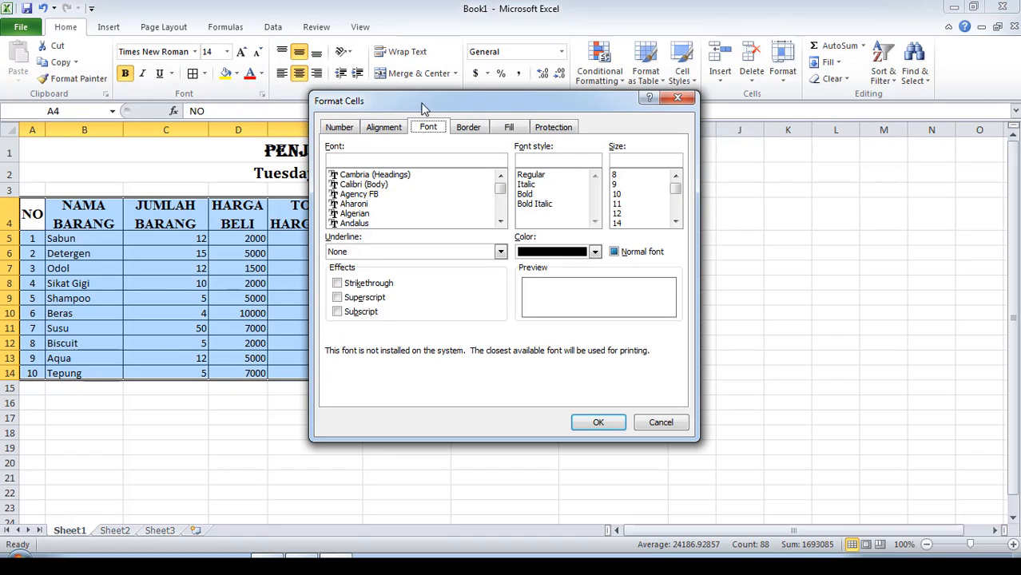
pyautogui.click(468, 128)
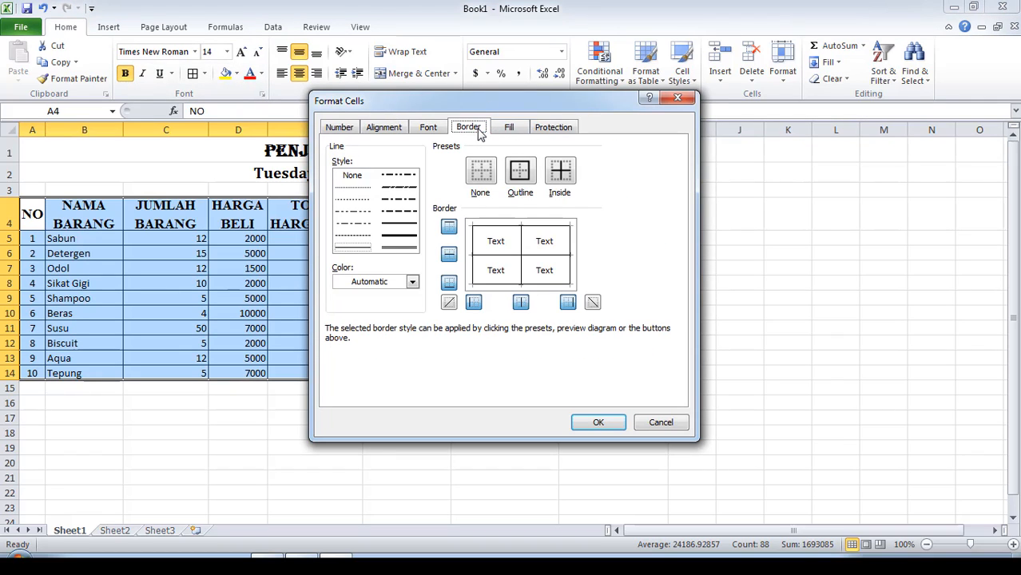
pyautogui.click(403, 238)
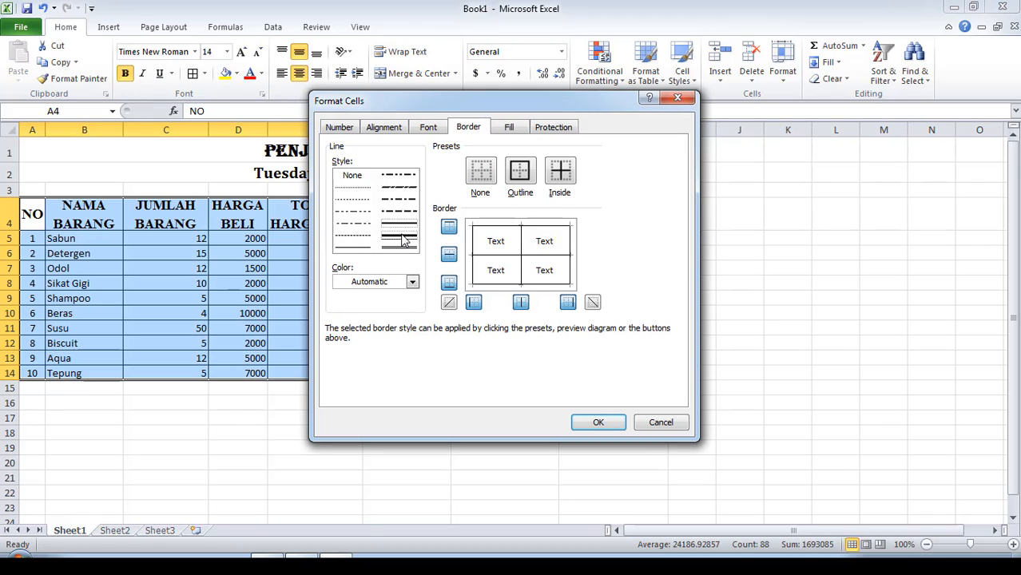
pyautogui.click(485, 227)
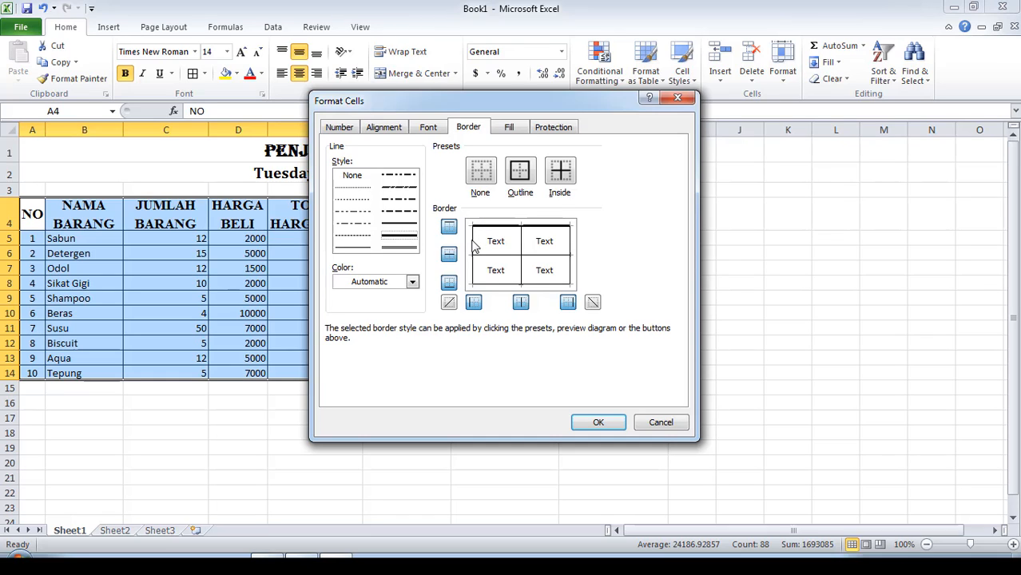
pyautogui.click(473, 254)
pyautogui.click(564, 254)
pyautogui.click(572, 254)
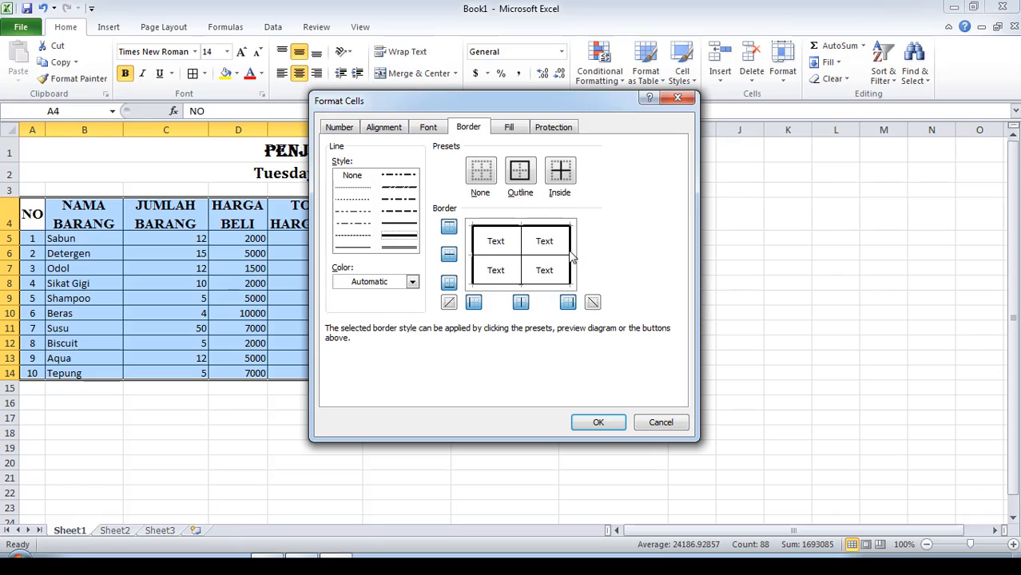
pyautogui.click(521, 291)
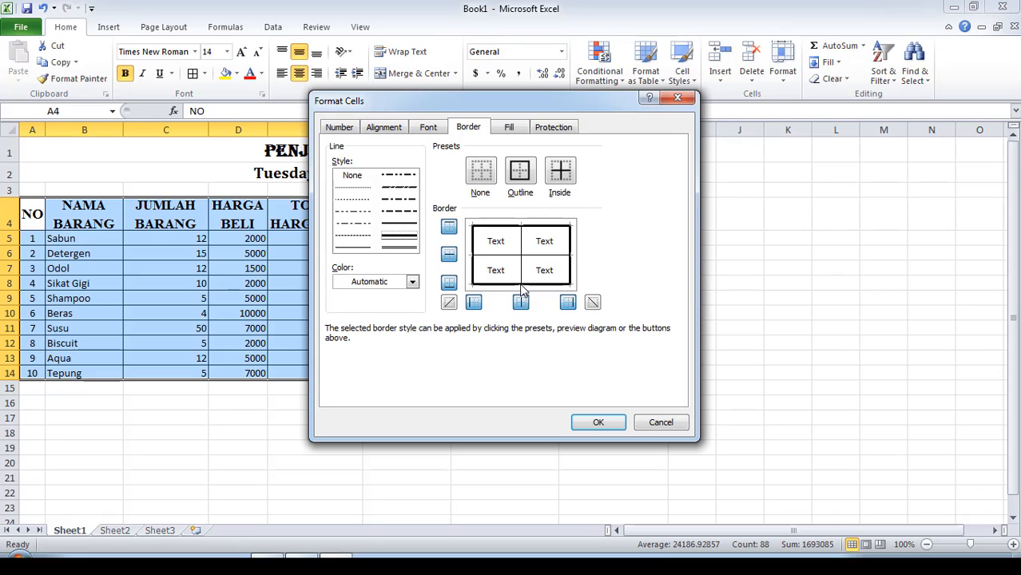
pyautogui.click(609, 424)
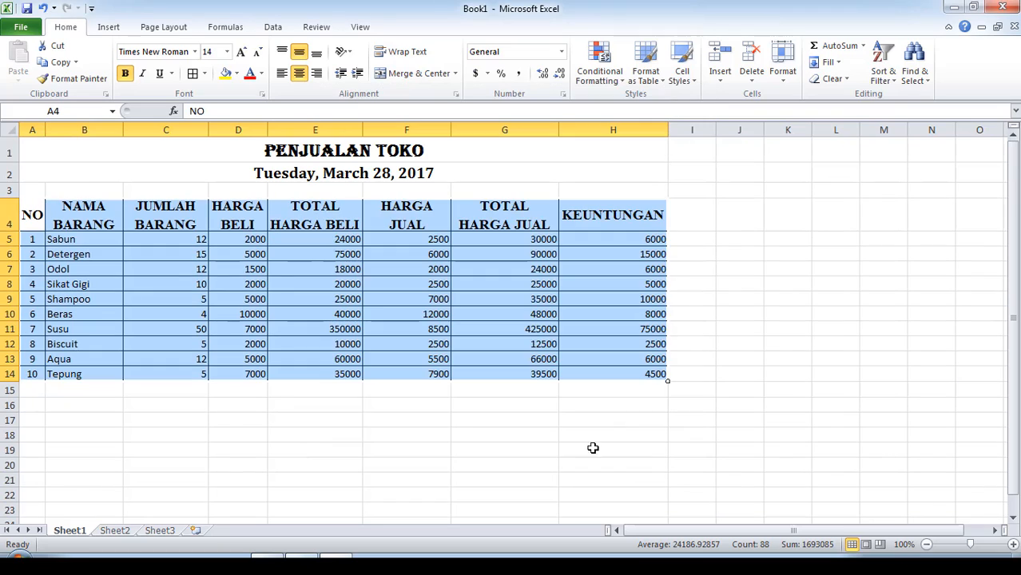
pyautogui.click(562, 499)
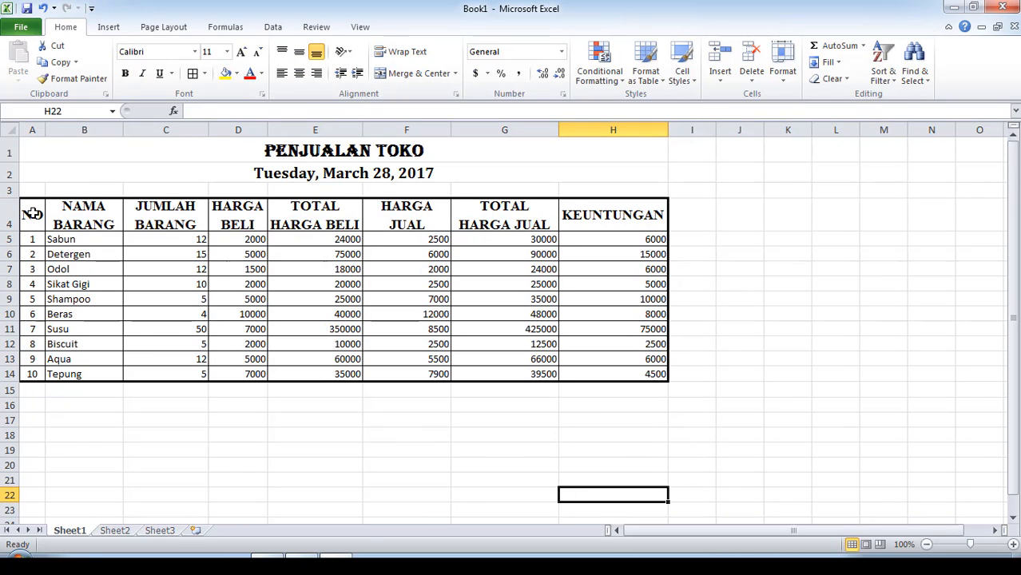
# - Add a Bottom Double Border to the header row A4:H4
pyautogui.moveTo(32, 214); pyautogui.dragTo(599, 214)
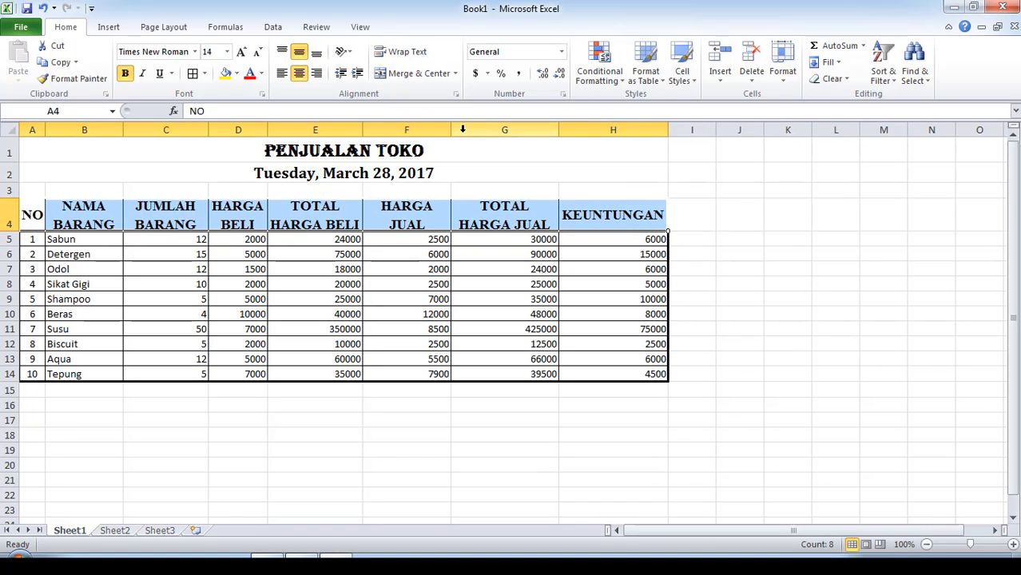
pyautogui.click(205, 73)
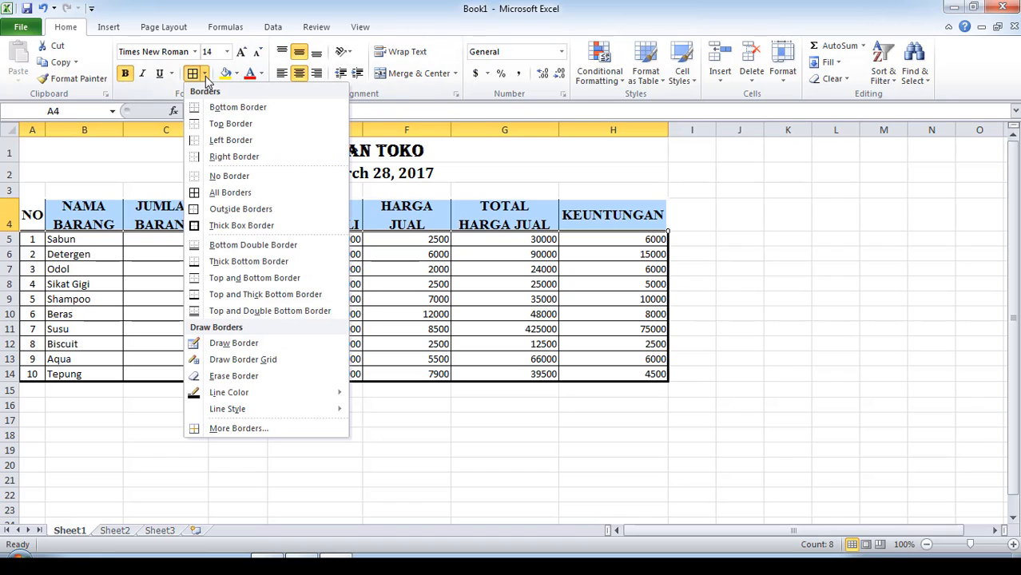
pyautogui.click(196, 246)
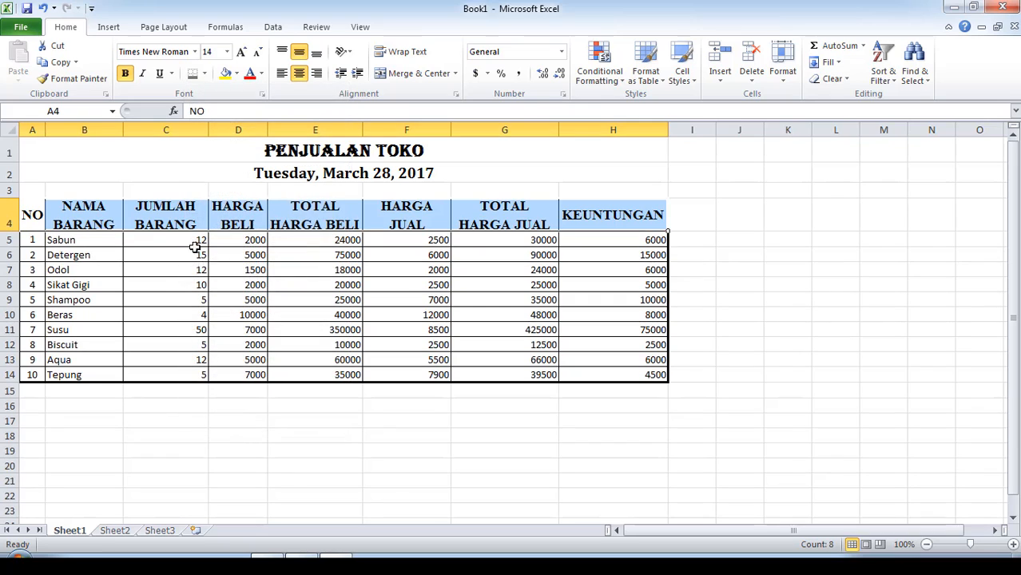
pyautogui.click(227, 421)
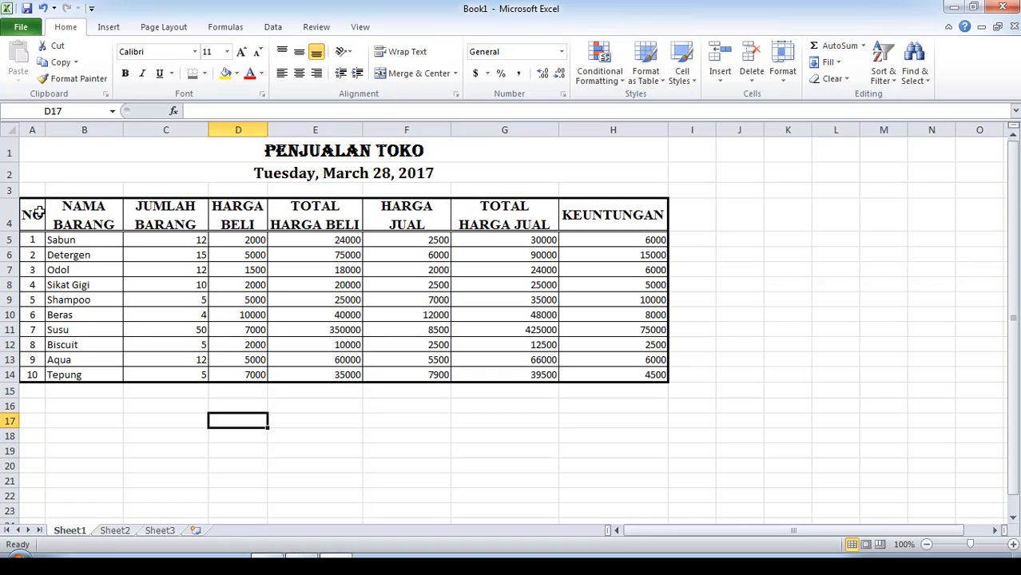
# - Fill the header row A4:H4 with a light red theme colour and set its text colour to standard red
pyautogui.moveTo(37, 213); pyautogui.dragTo(562, 210)
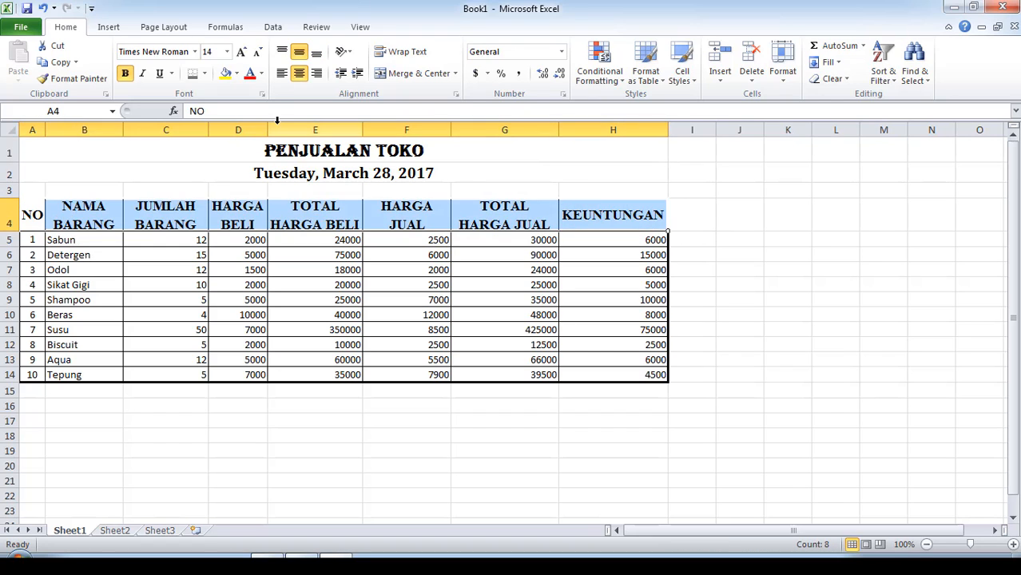
pyautogui.click(238, 73)
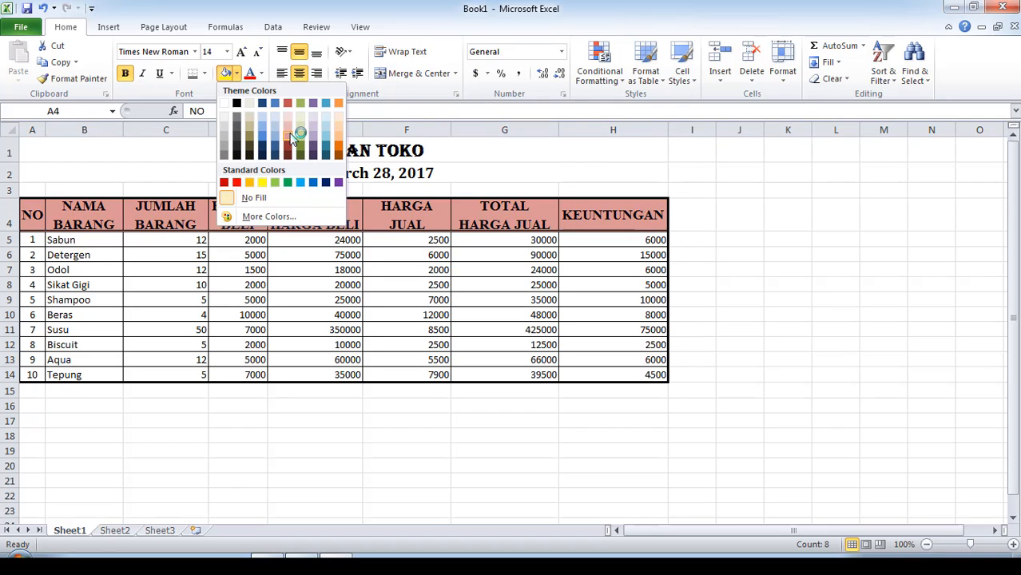
pyautogui.click(287, 127)
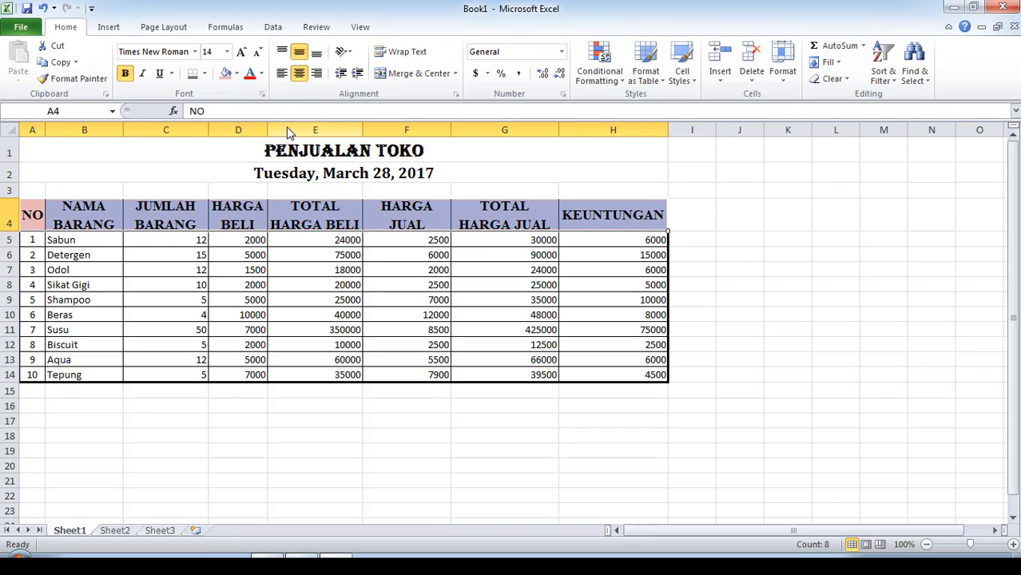
pyautogui.click(262, 74)
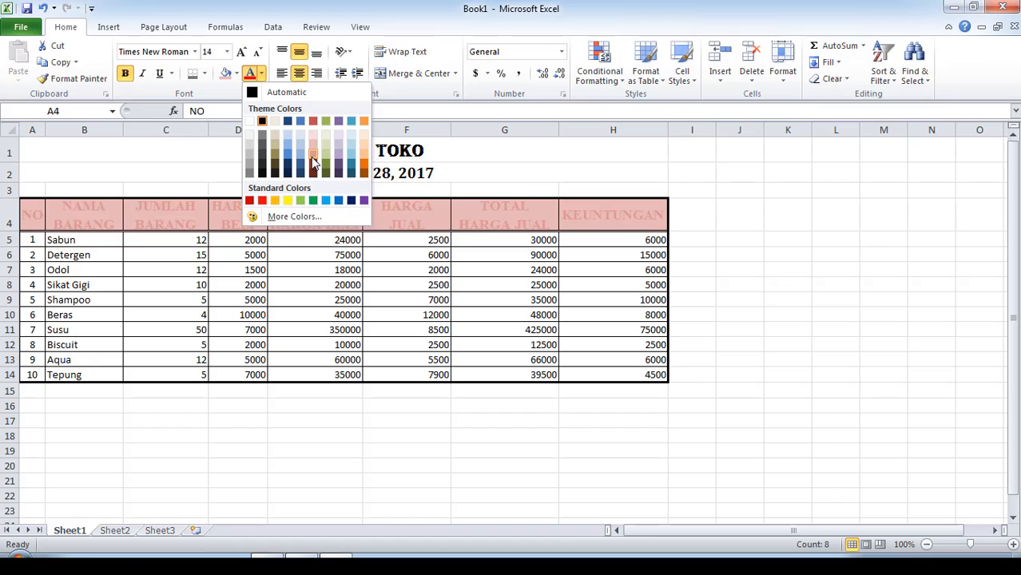
pyautogui.click(262, 200)
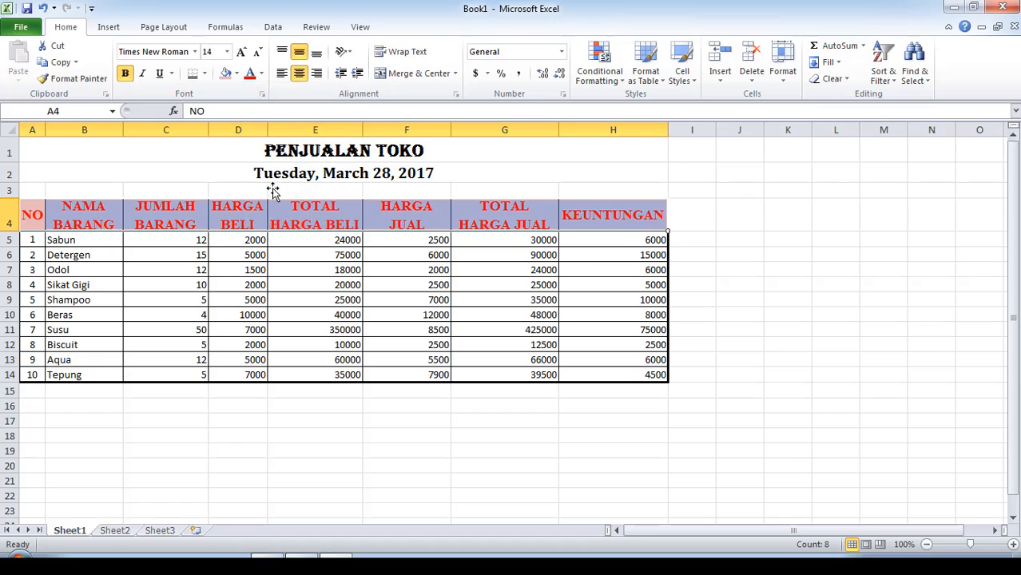
pyautogui.click(727, 300)
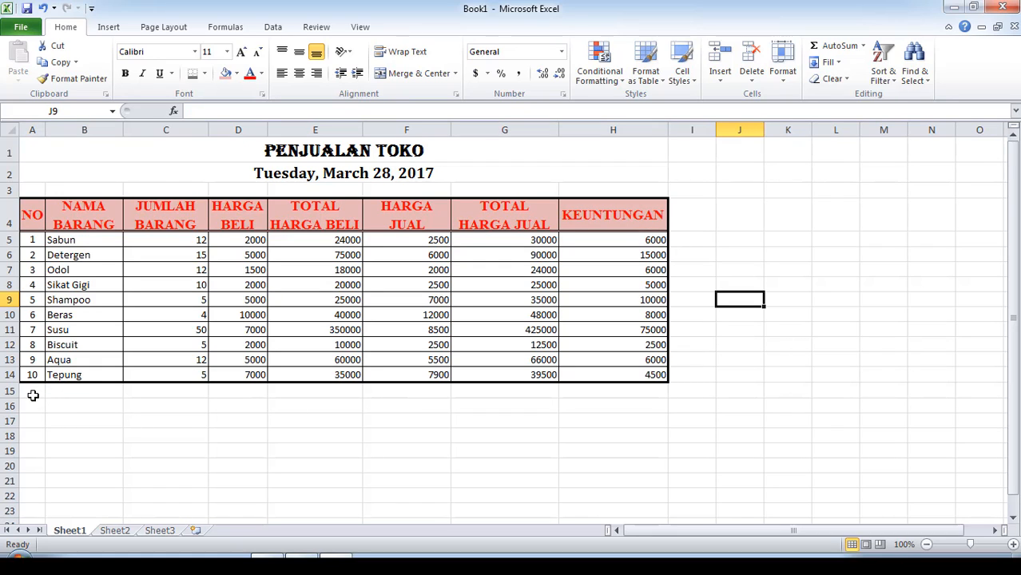
# - Enter the label "total" in A15 and merge and centre it across A15:C15
pyautogui.moveTo(32, 392); pyautogui.dragTo(195, 389)
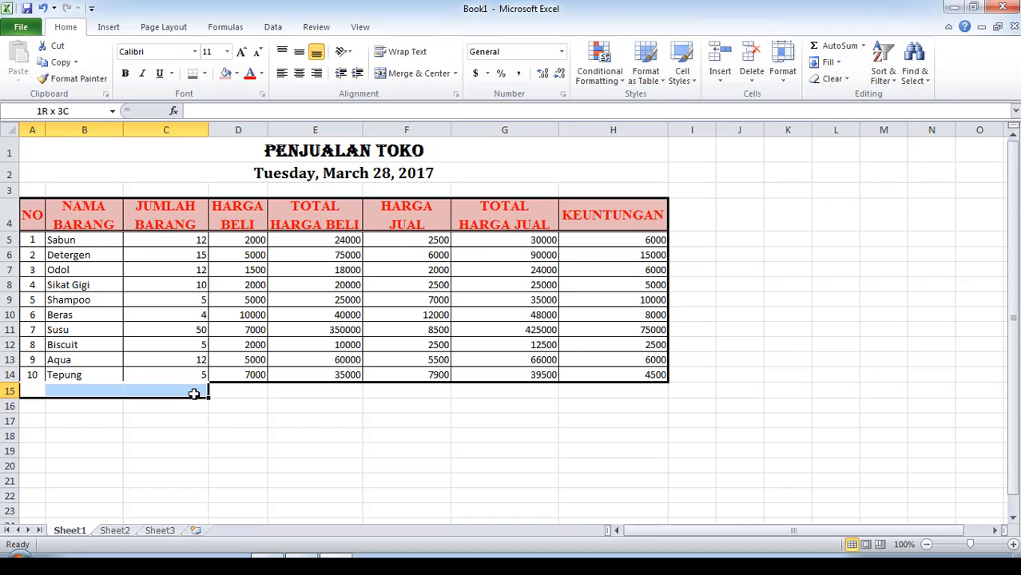
pyautogui.moveTo(193, 393); pyautogui.dragTo(193, 393)
pyautogui.write('total')
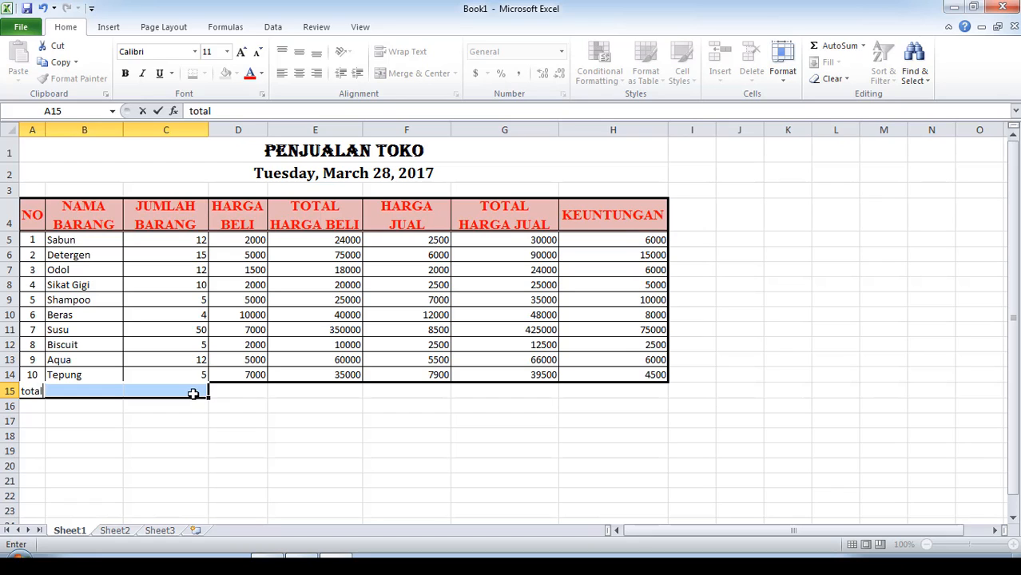
pyautogui.click(259, 451)
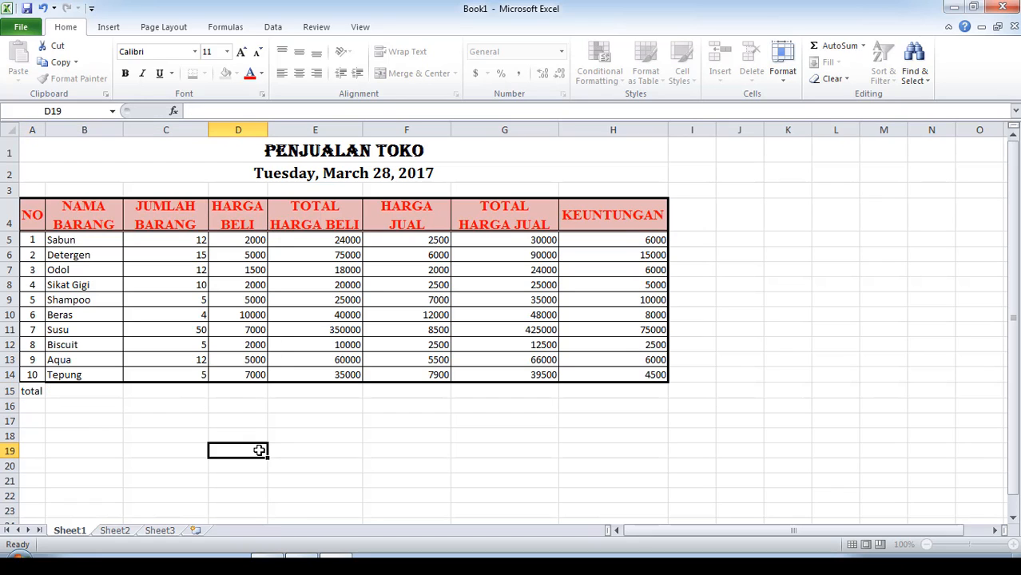
pyautogui.moveTo(45, 391); pyautogui.dragTo(196, 393)
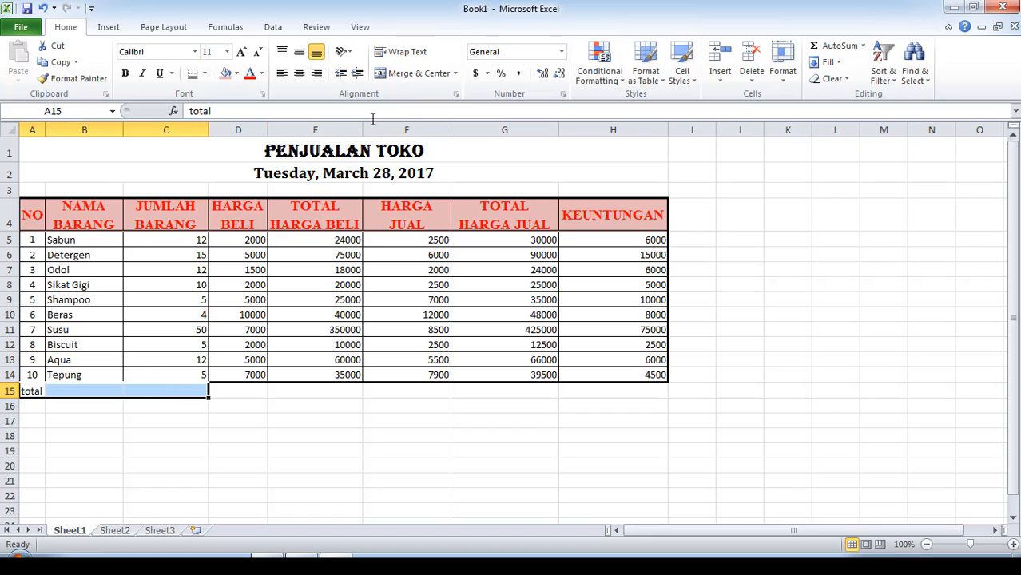
pyautogui.click(409, 76)
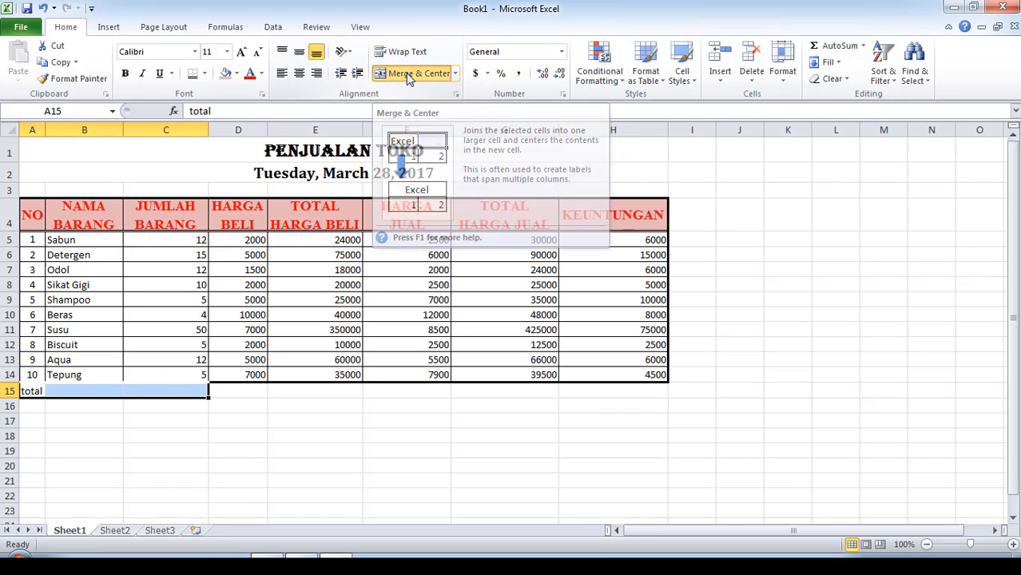
pyautogui.click(136, 467)
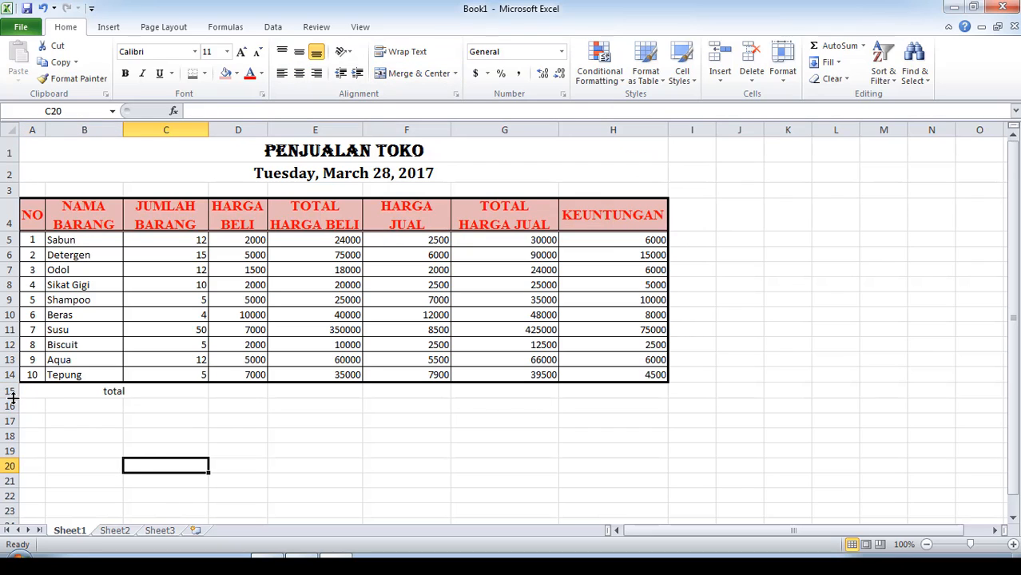
# - Make row 15 taller, about twice its height, and change its label to uppercase TOTAL
pyautogui.moveTo(13, 398); pyautogui.dragTo(14, 411)
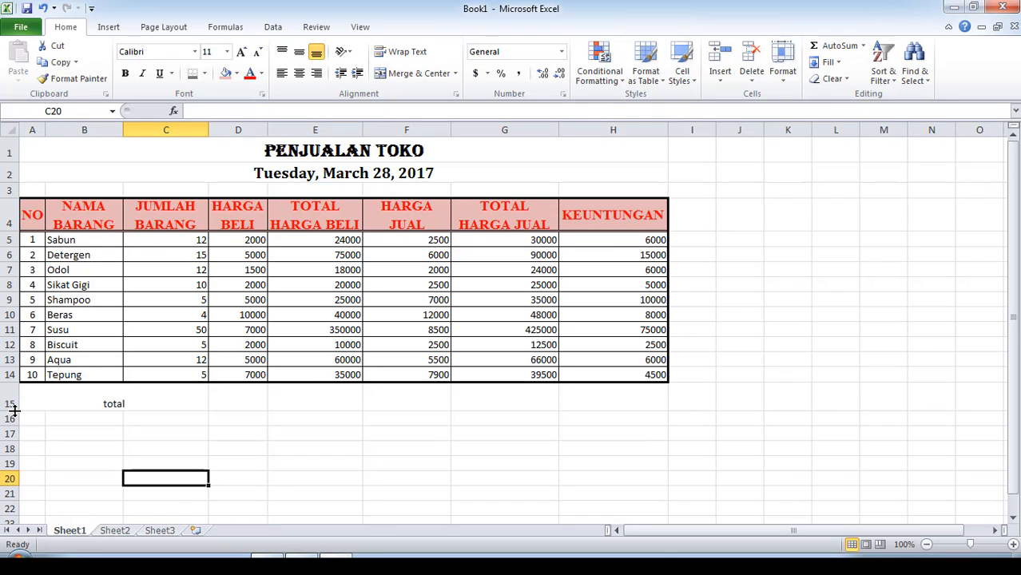
pyautogui.click(116, 401)
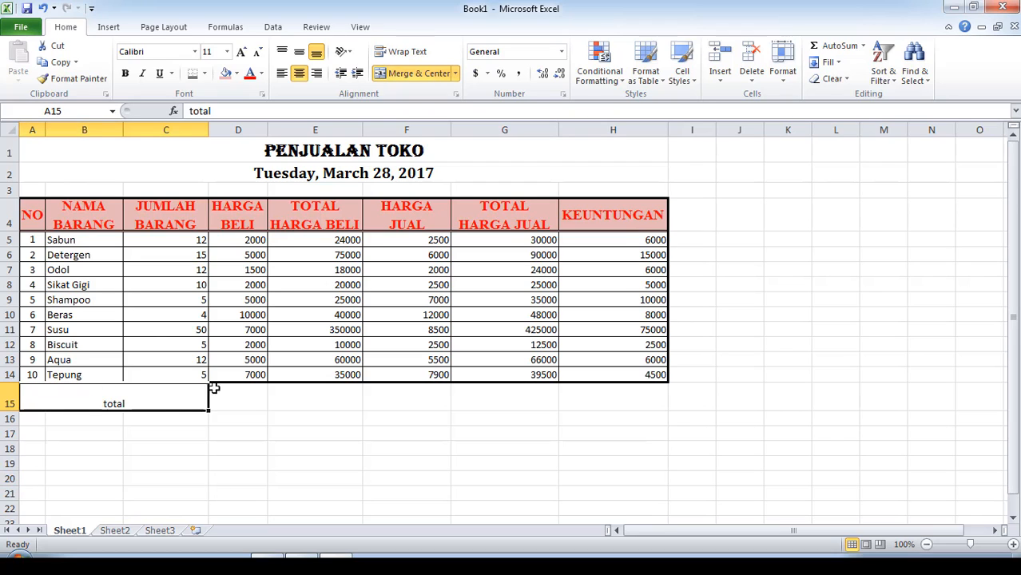
pyautogui.doubleClick(113, 403)
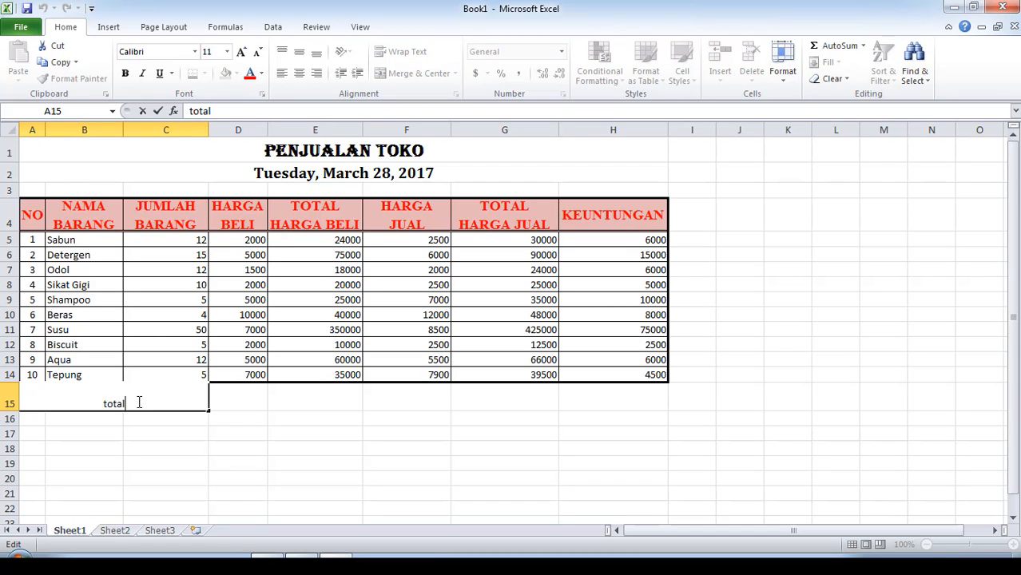
pyautogui.press('BackSpace')
pyautogui.press('BackSpace')
pyautogui.press('BackSpace')
pyautogui.write('TOTAL')
pyautogui.click(137, 433)
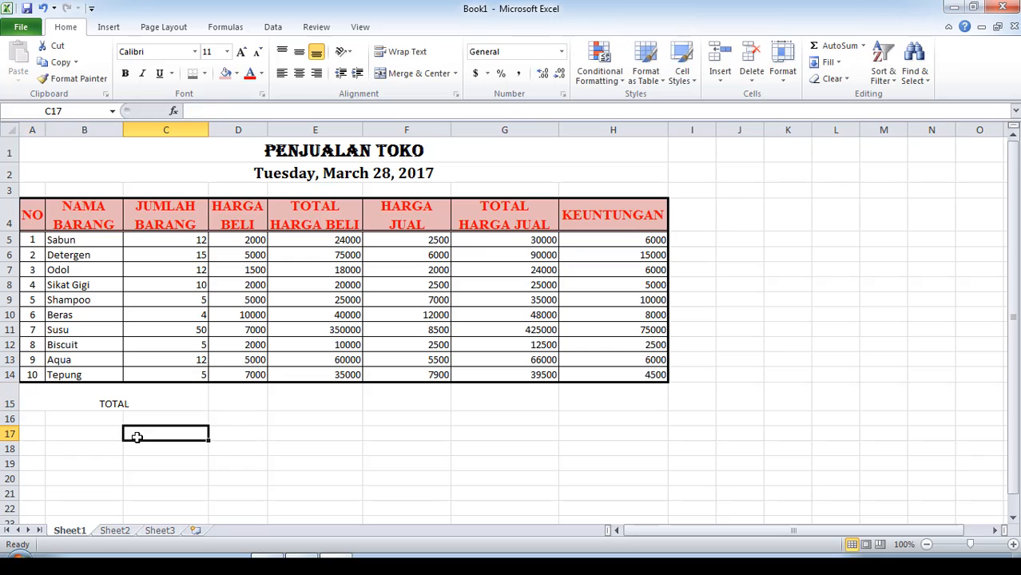
# - Make the TOTAL label bold and centre it vertically and horizontally in its merged cell
pyautogui.click(115, 400)
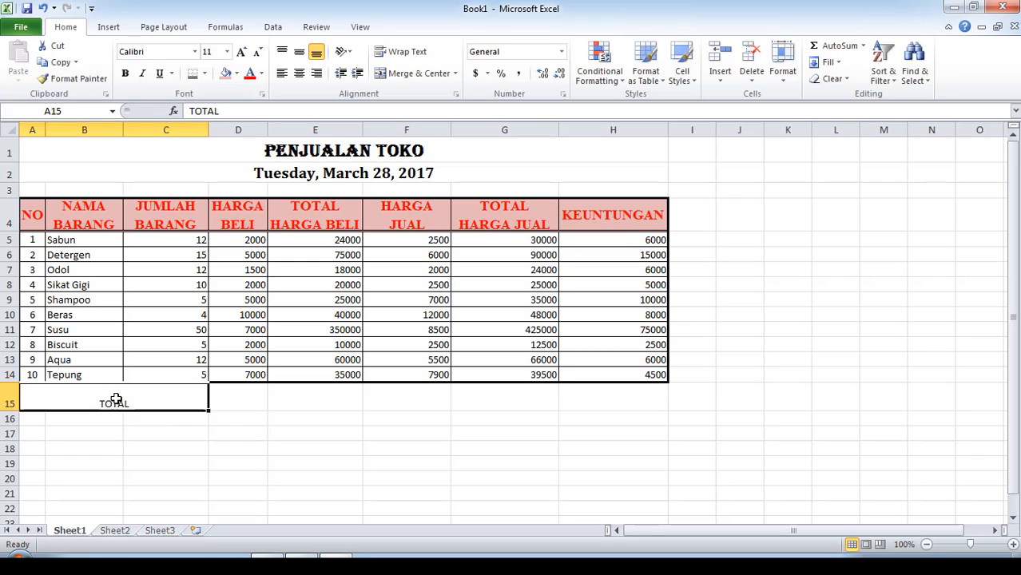
pyautogui.click(126, 73)
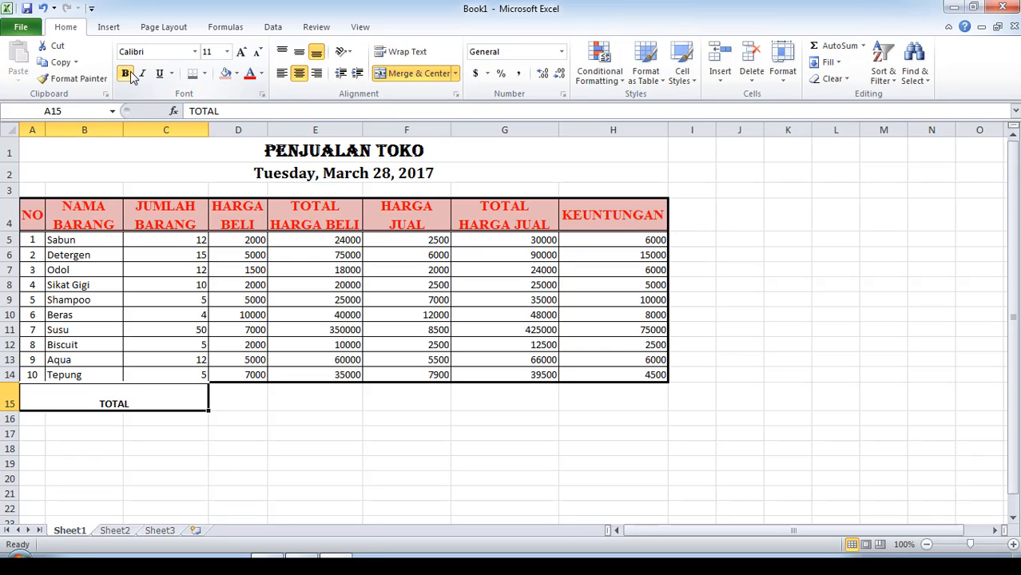
pyautogui.click(298, 52)
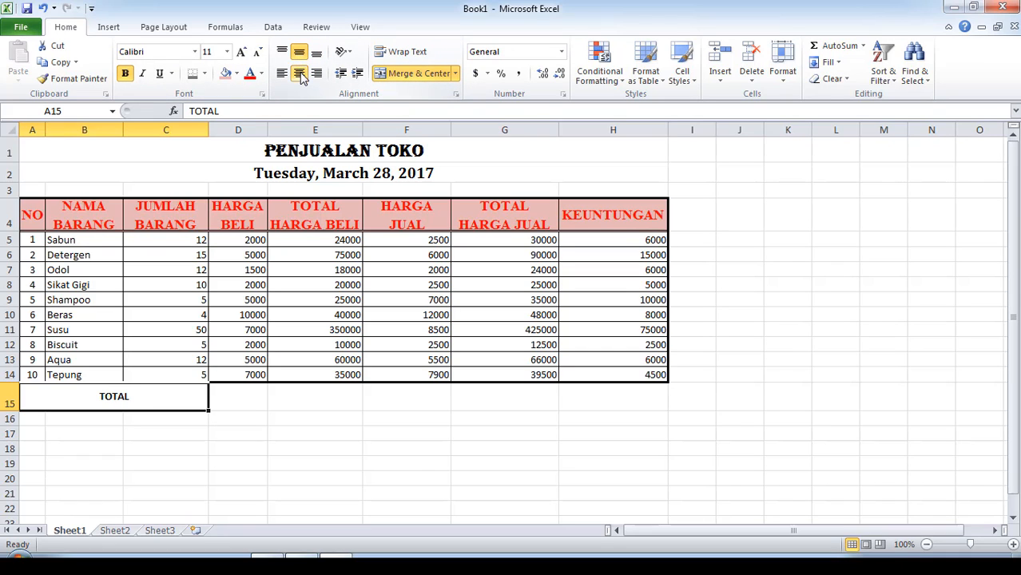
pyautogui.click(301, 75)
pyautogui.click(300, 75)
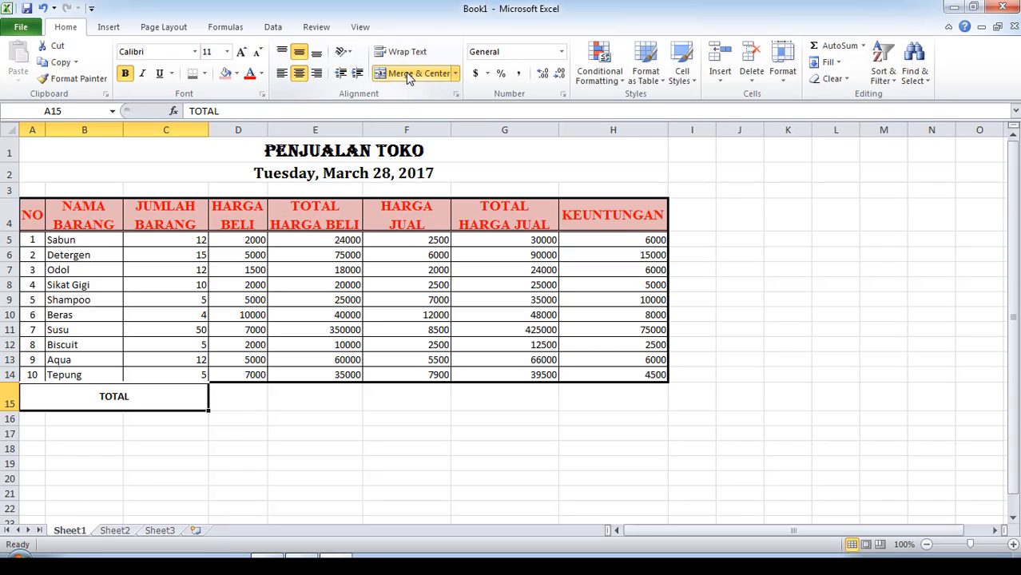
# - Rotate the text in the merged TOTAL cell to 45 degrees and choose a custom light blue fill, RGB 0, 204, 255
pyautogui.click(457, 95)
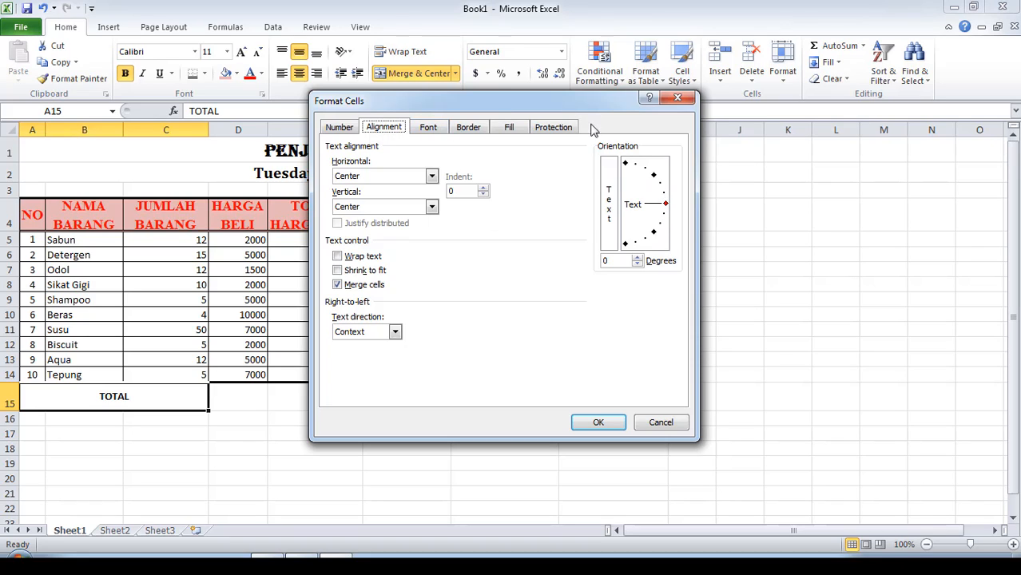
pyautogui.click(653, 178)
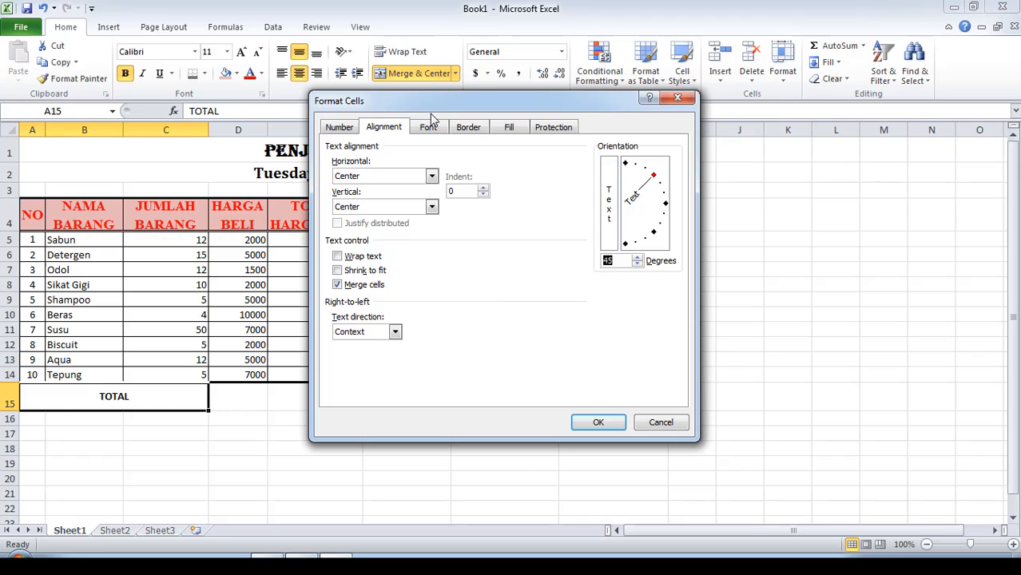
pyautogui.click(508, 129)
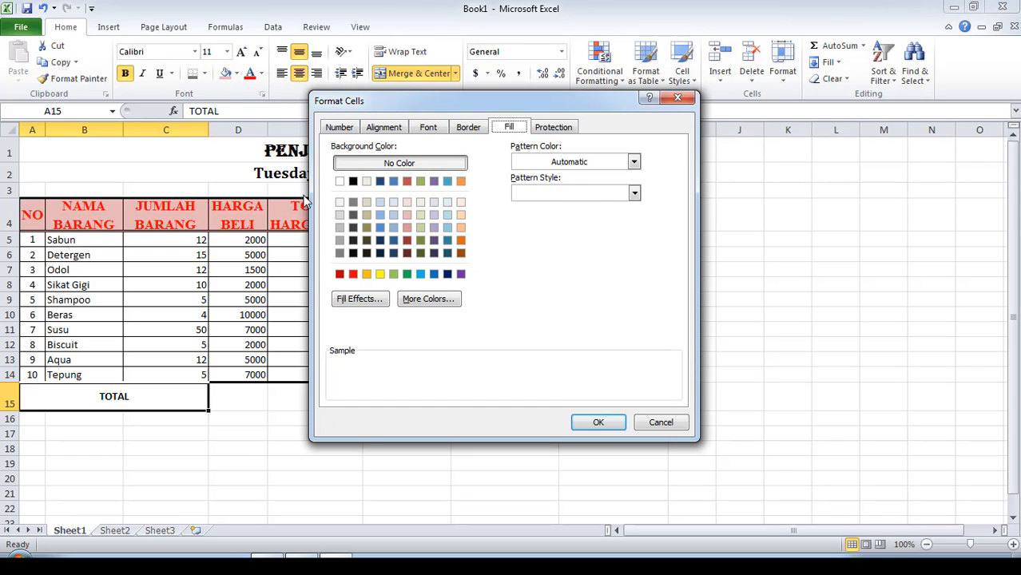
pyautogui.click(414, 302)
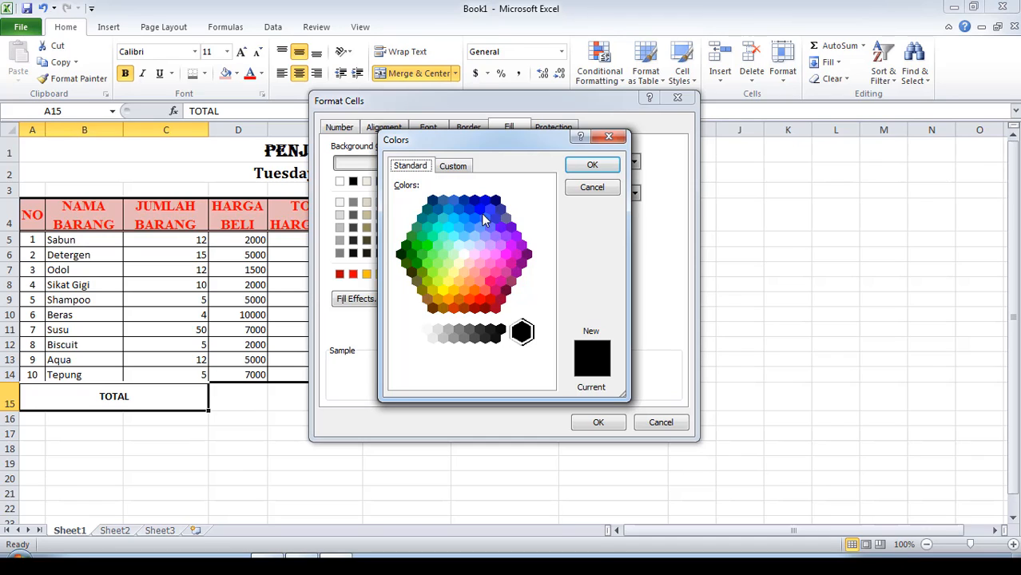
pyautogui.click(453, 218)
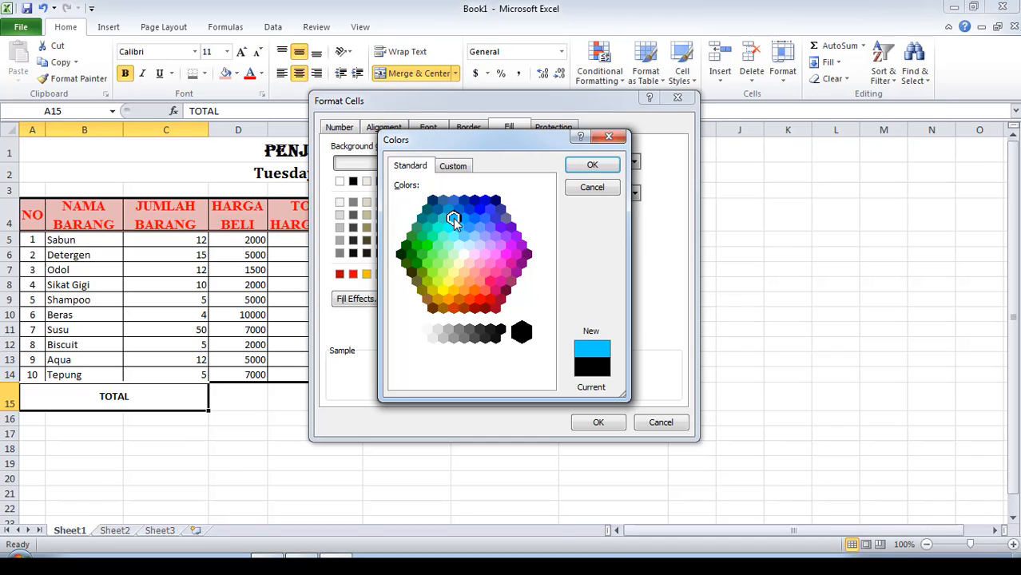
pyautogui.click(467, 170)
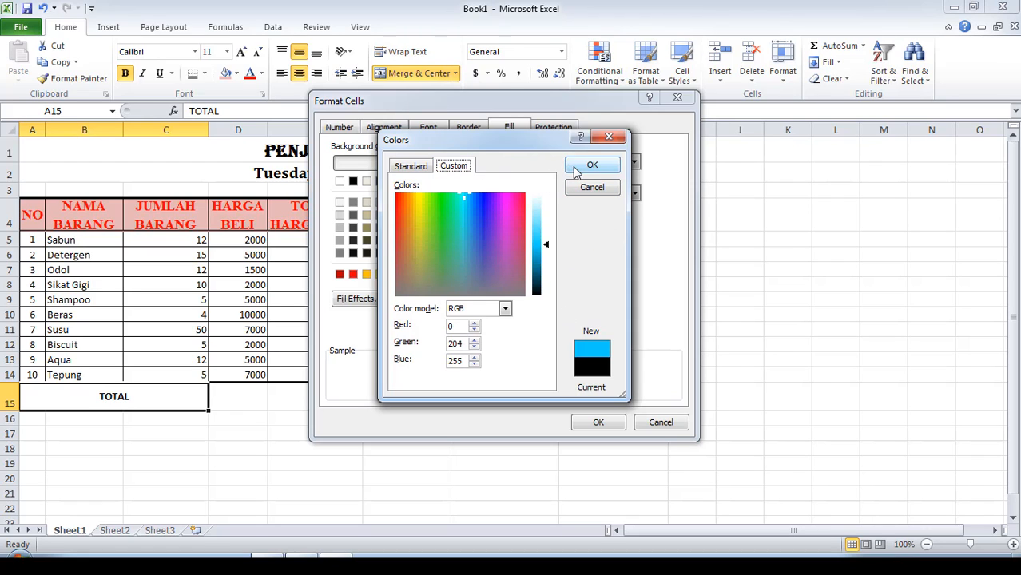
pyautogui.click(505, 309)
pyautogui.click(506, 309)
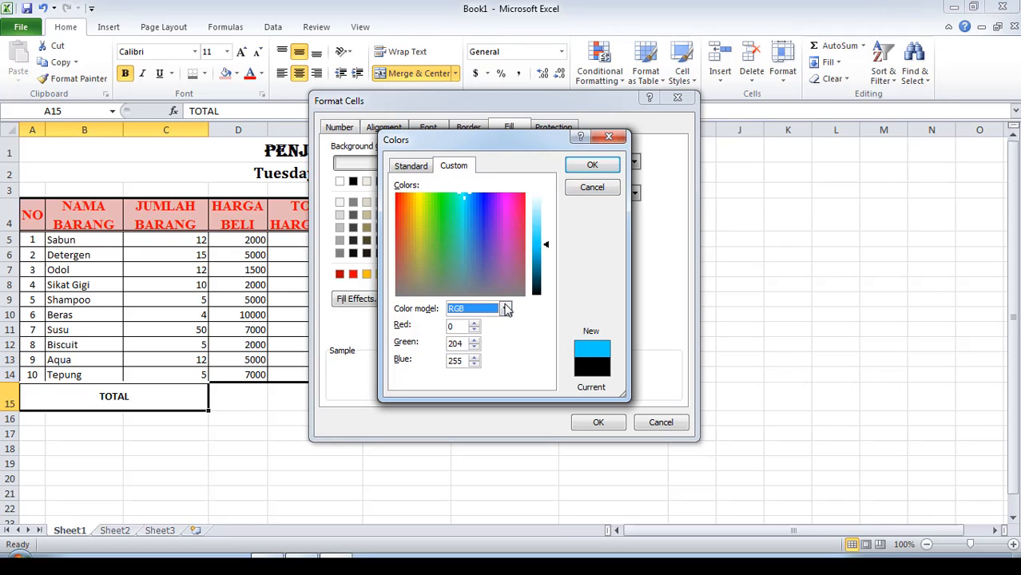
pyautogui.click(590, 166)
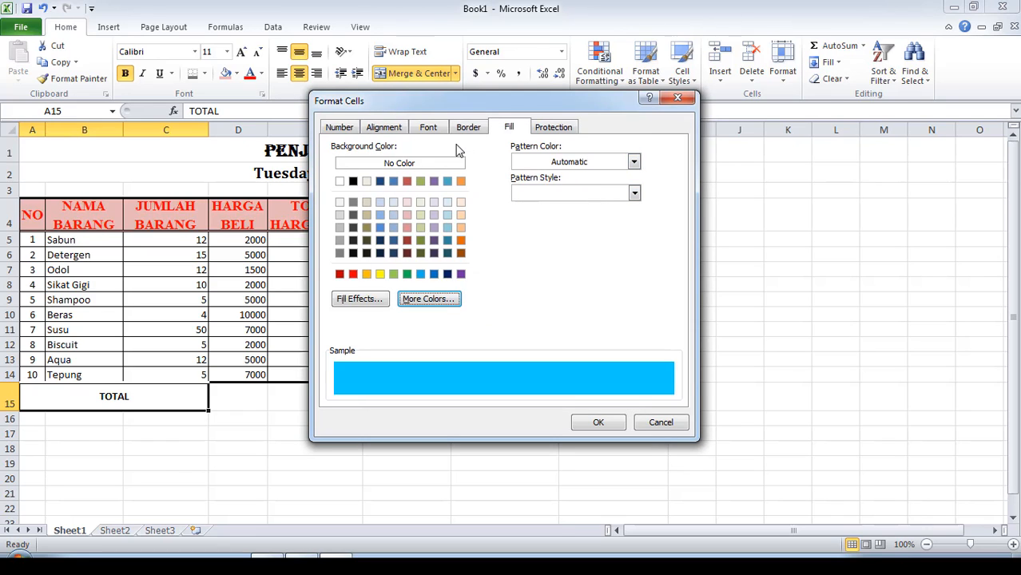
# - Set the TOTAL label's font style to Italic and its size to 14, and apply the cell formatting
pyautogui.click(431, 128)
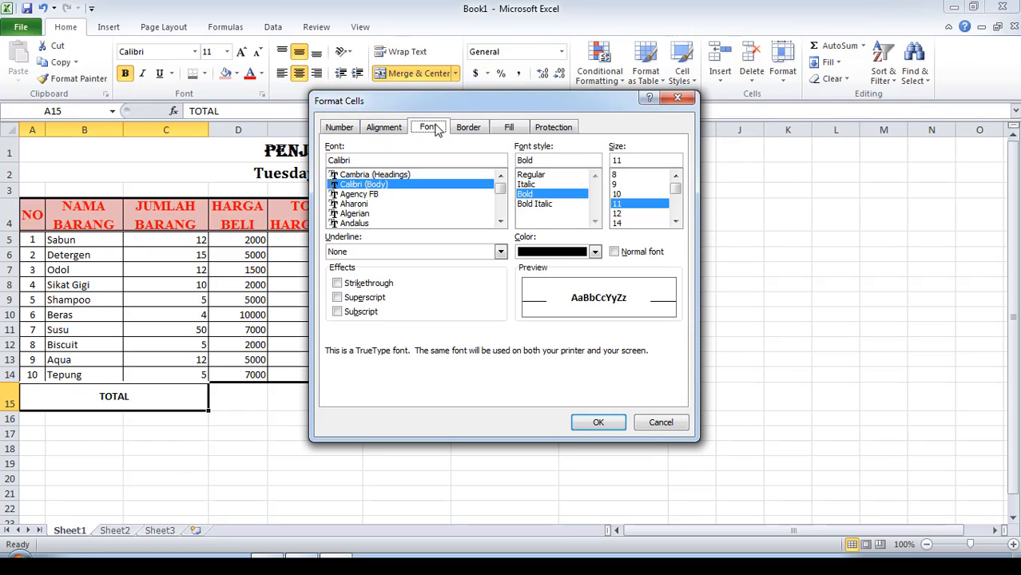
pyautogui.click(525, 184)
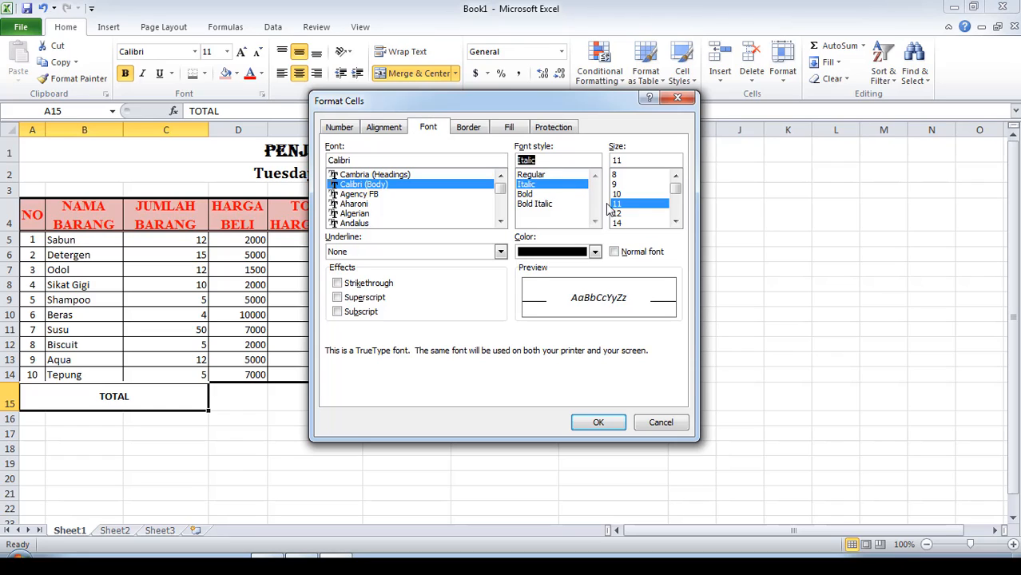
pyautogui.click(619, 224)
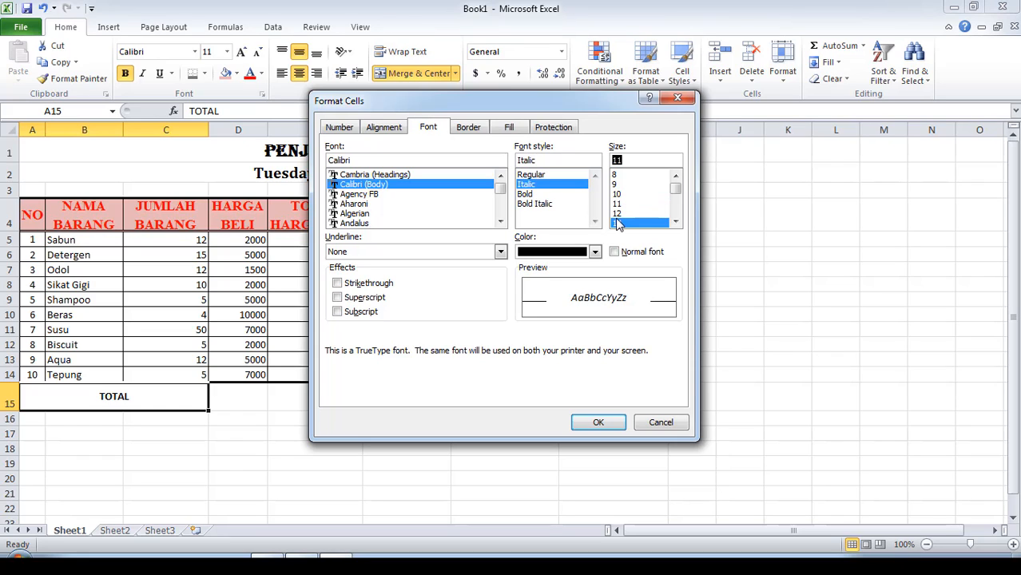
pyautogui.click(599, 423)
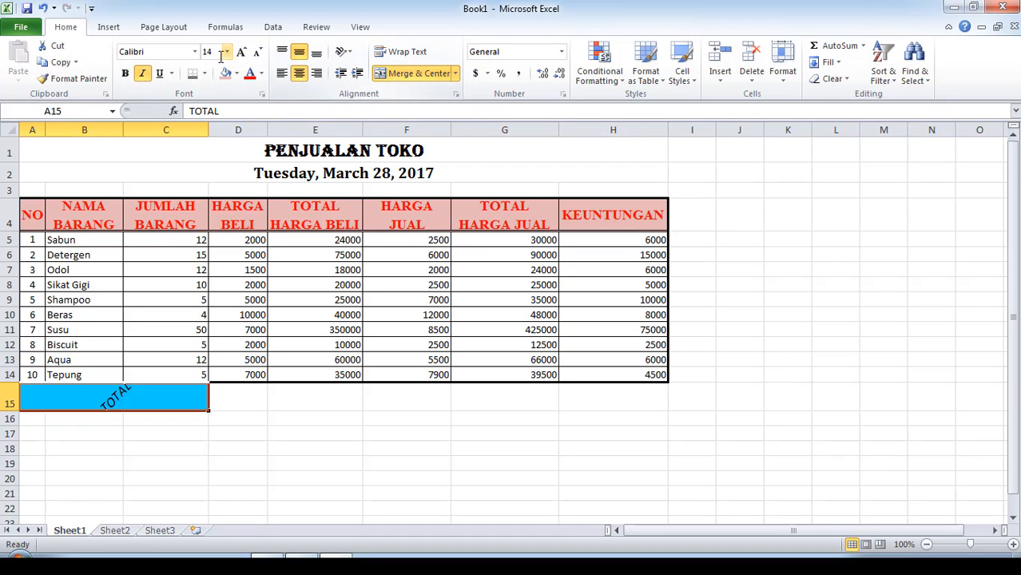
# - Review the number, alignment, font, border and fill settings of the TOTAL cell
pyautogui.click(263, 95)
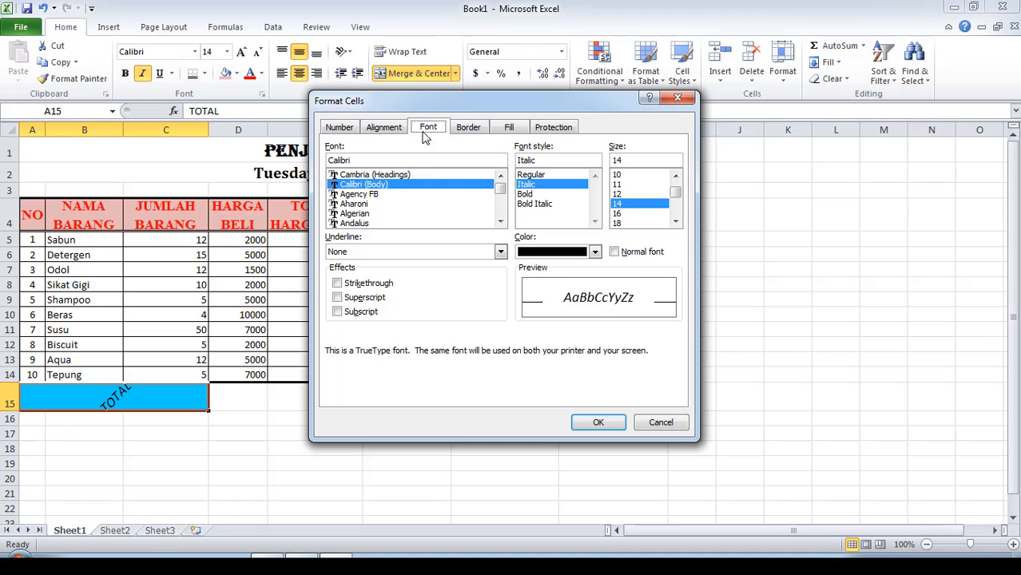
pyautogui.click(346, 129)
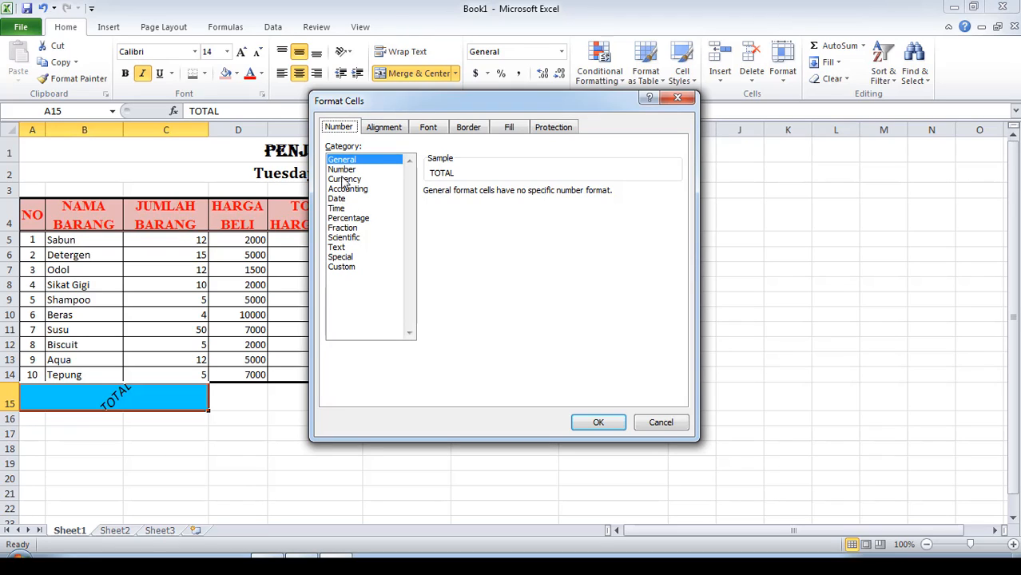
pyautogui.click(378, 134)
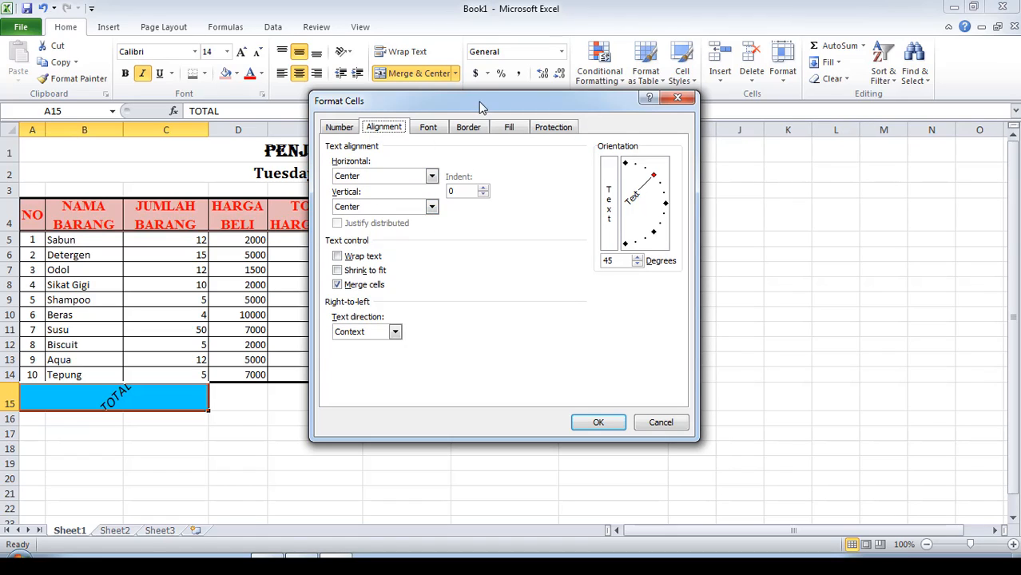
pyautogui.click(431, 178)
pyautogui.click(432, 177)
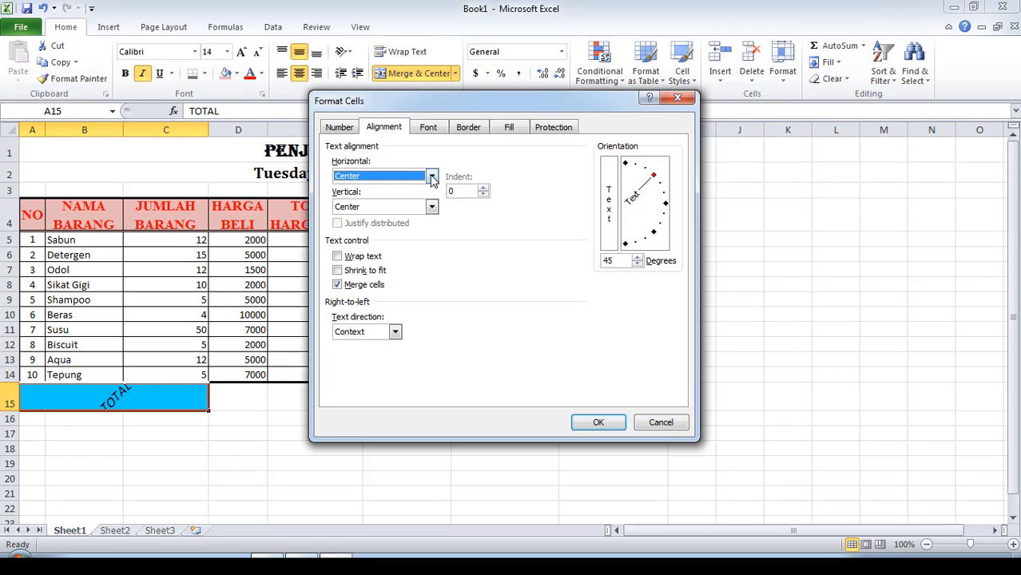
pyautogui.click(428, 128)
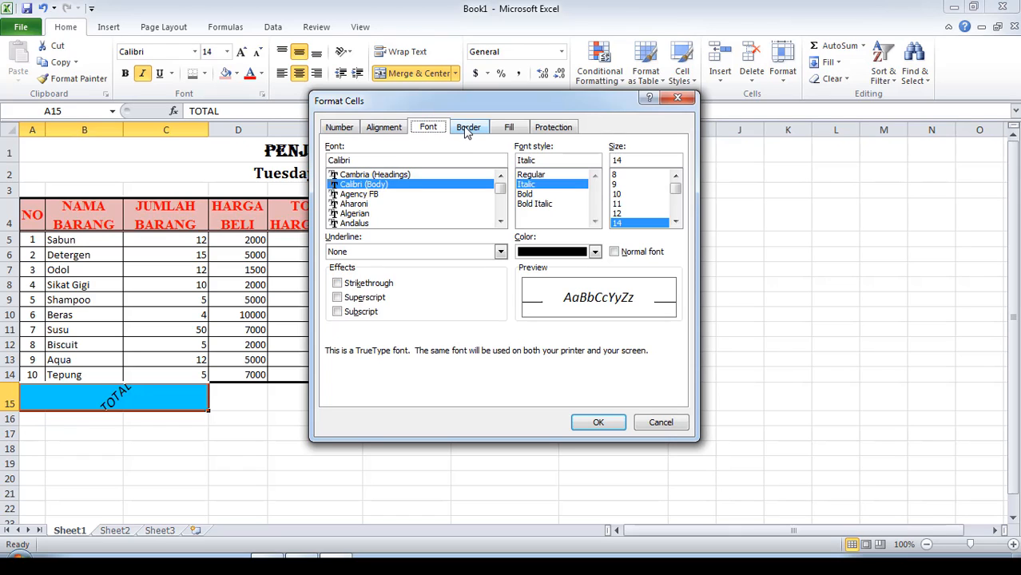
pyautogui.click(468, 130)
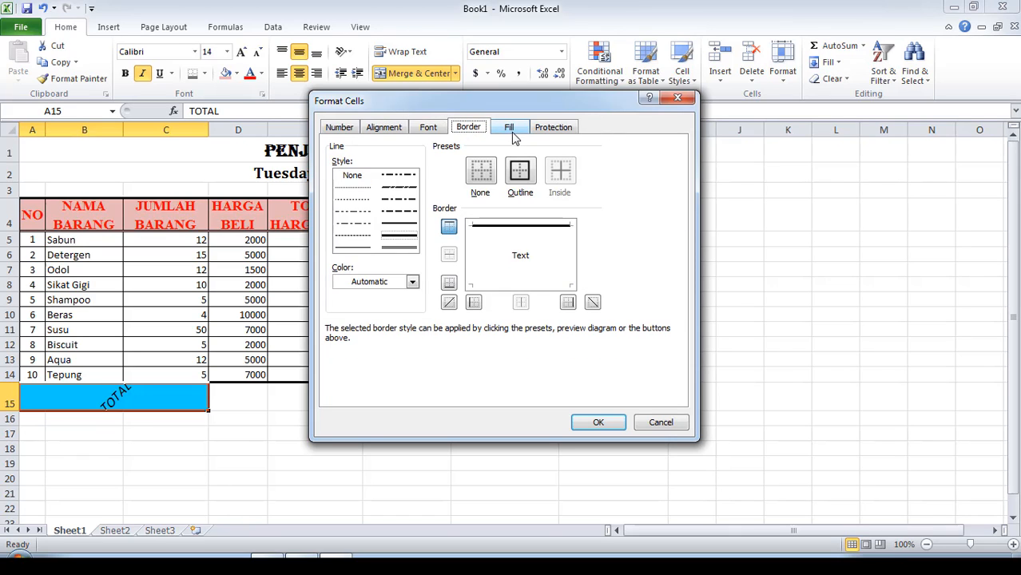
pyautogui.click(511, 129)
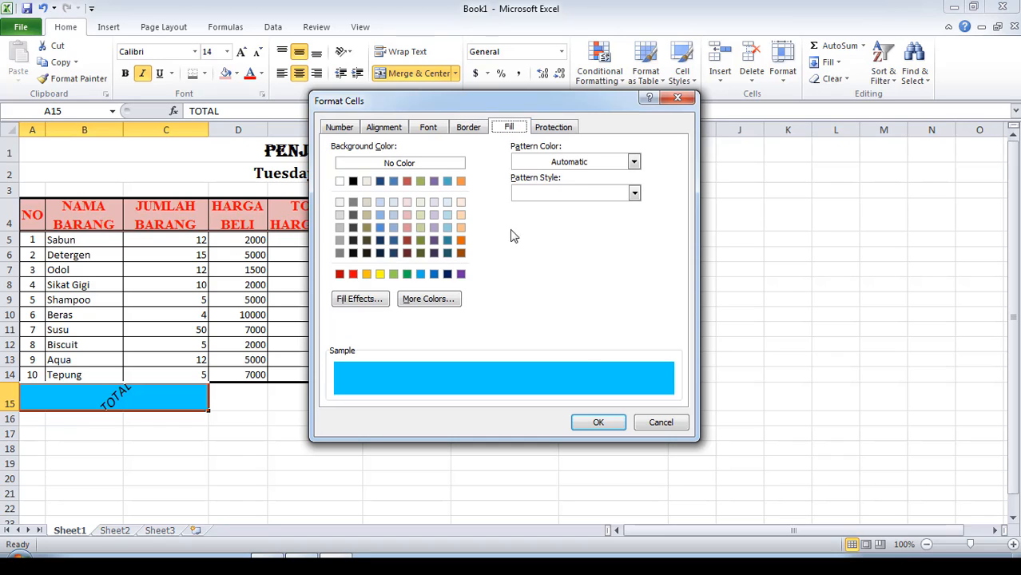
pyautogui.click(602, 424)
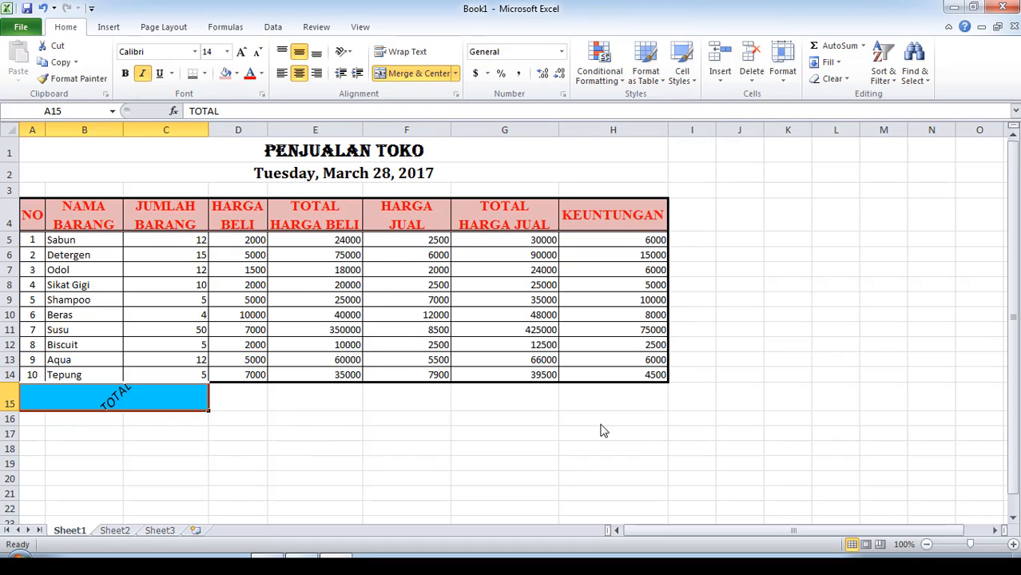
# - Change the merged TOTAL cell's fill to the theme colour White, Background 1
pyautogui.click(105, 417)
pyautogui.click(140, 398)
pyautogui.click(236, 74)
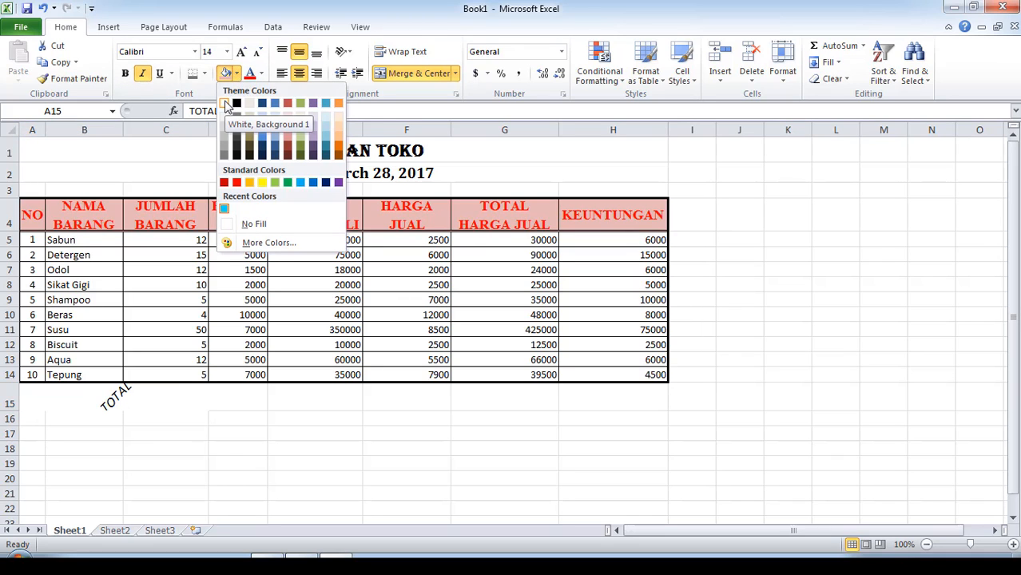
pyautogui.click(226, 105)
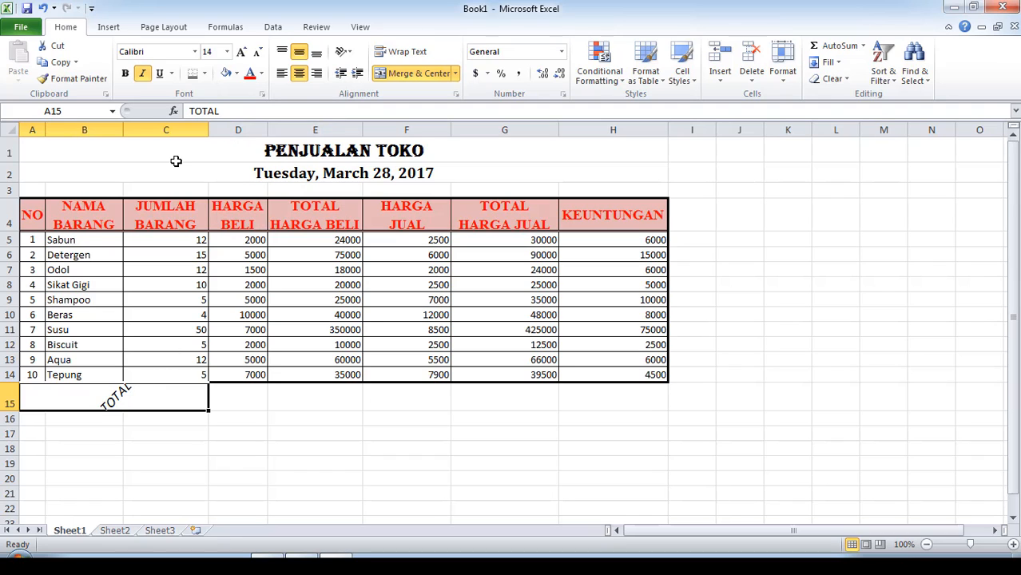
# - Make the TOTAL label bold in the recently used light blue and increase row 15's height to fit the rotated text
pyautogui.click(261, 74)
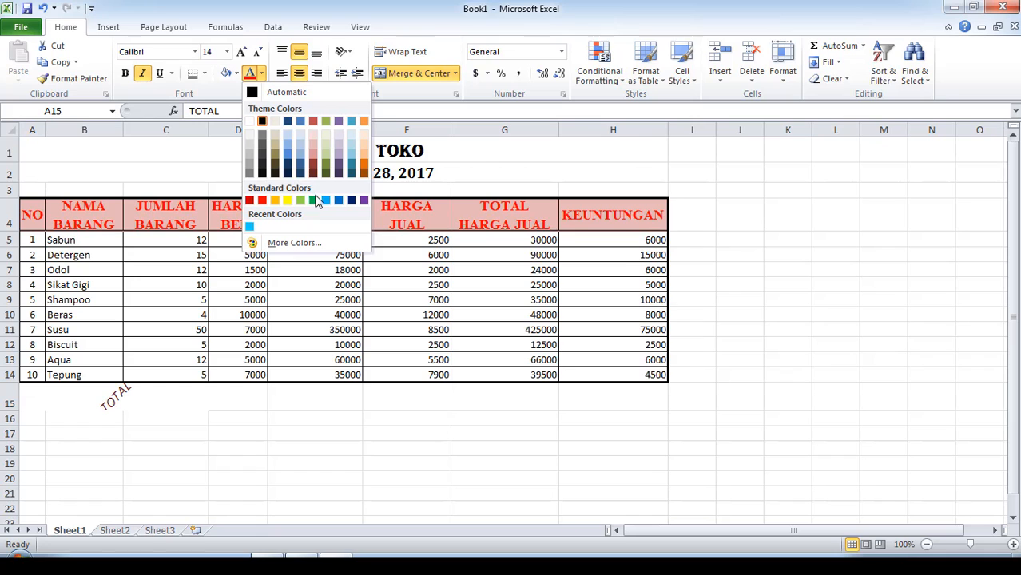
pyautogui.click(249, 229)
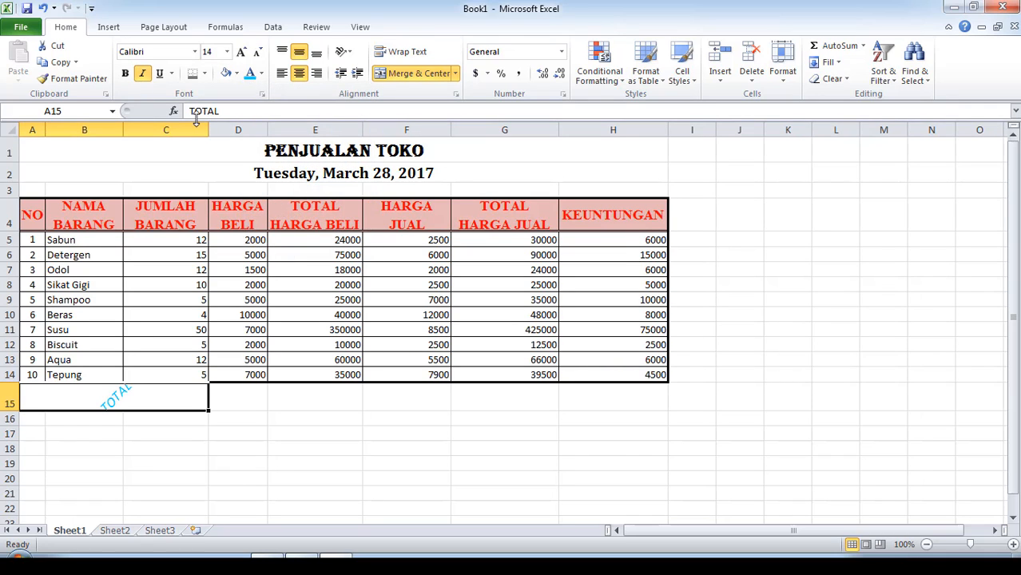
pyautogui.click(125, 73)
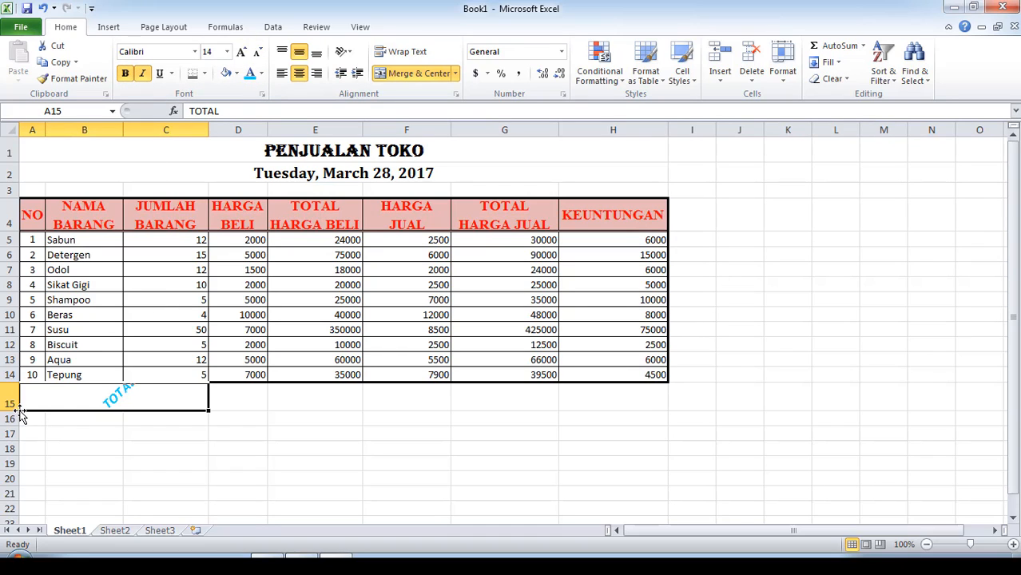
pyautogui.moveTo(14, 411); pyautogui.dragTo(14, 424)
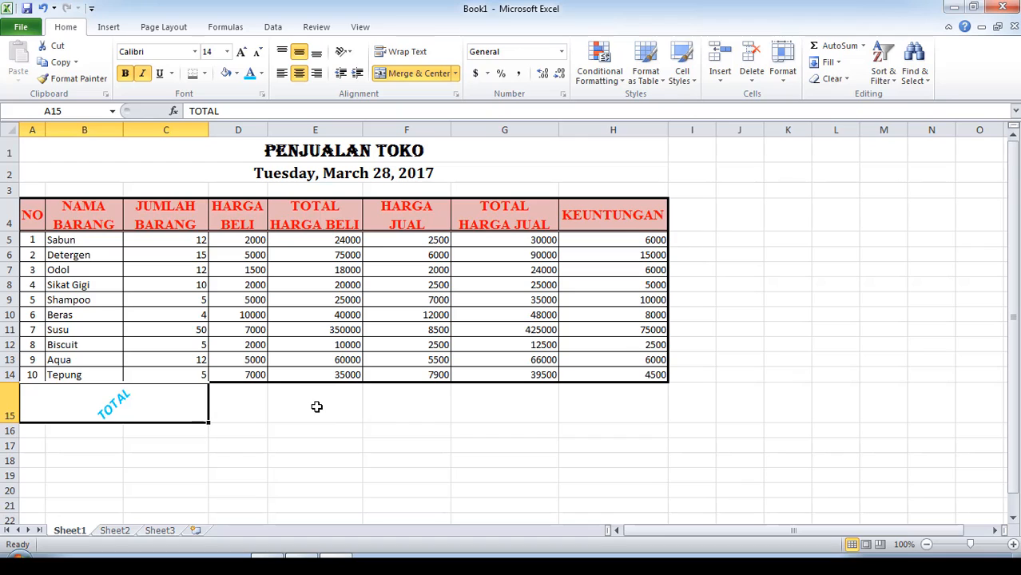
pyautogui.click(249, 387)
pyautogui.moveTo(280, 382); pyautogui.dragTo(590, 398)
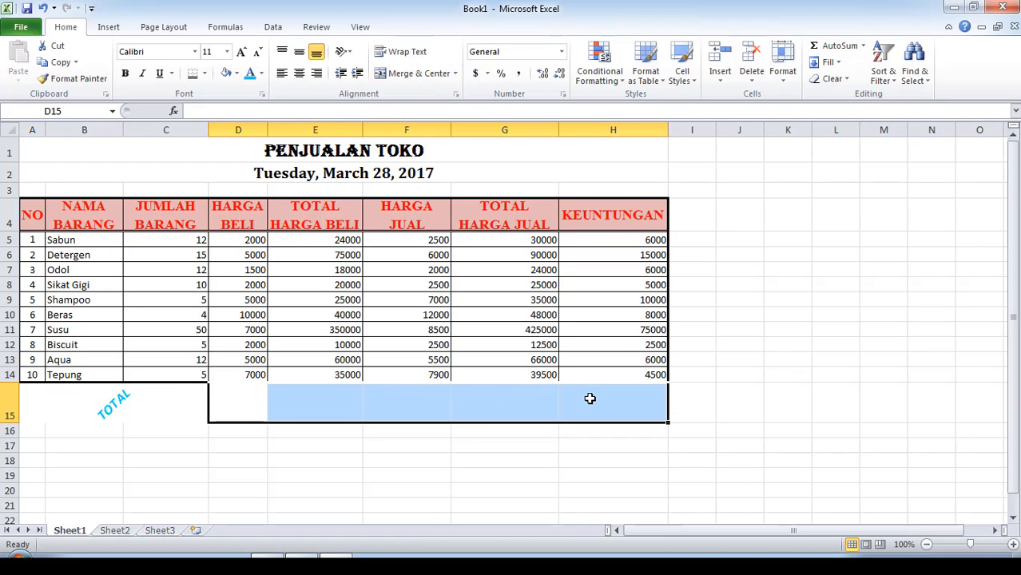
pyautogui.click(164, 395)
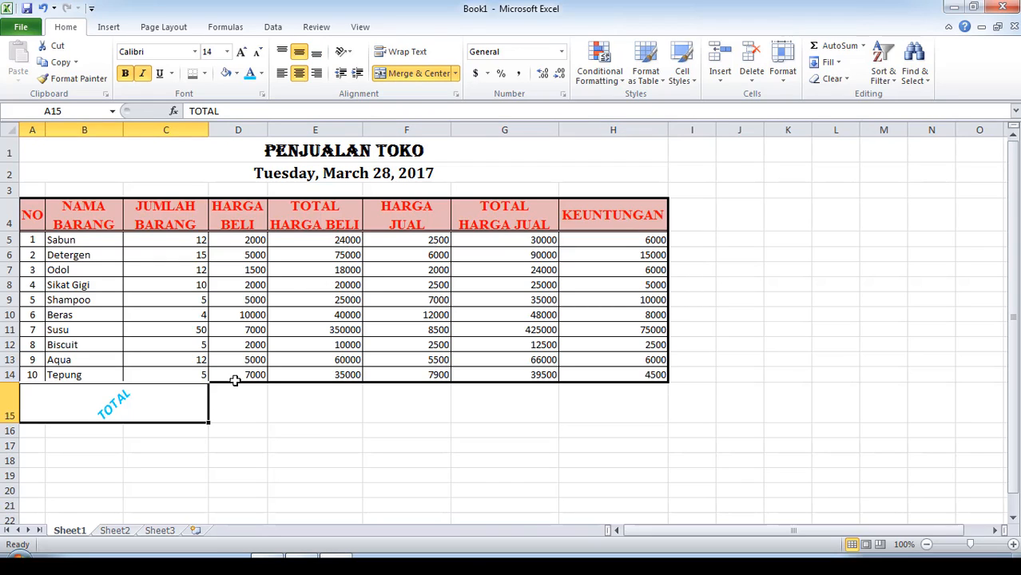
pyautogui.click(248, 400)
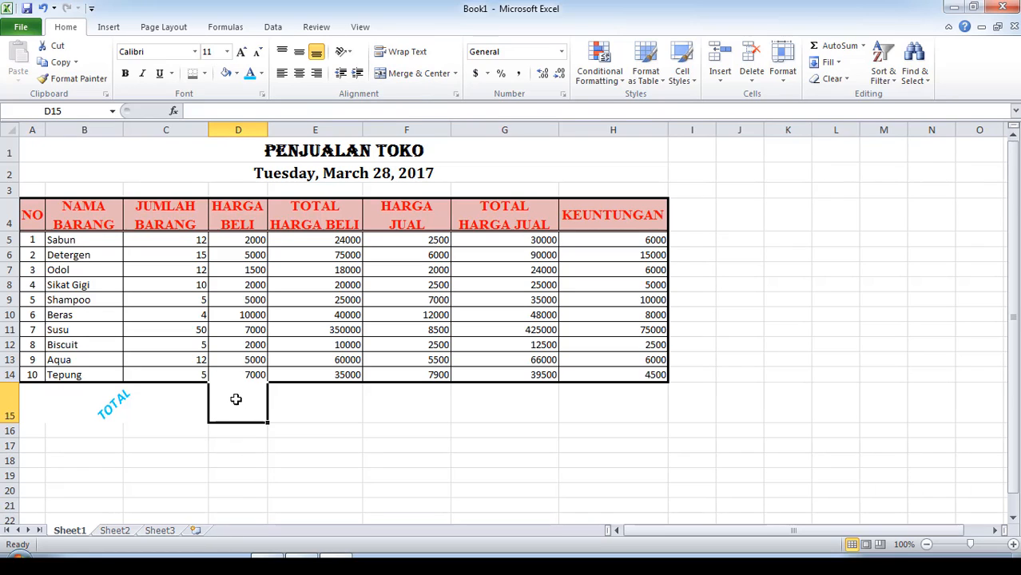
pyautogui.click(221, 473)
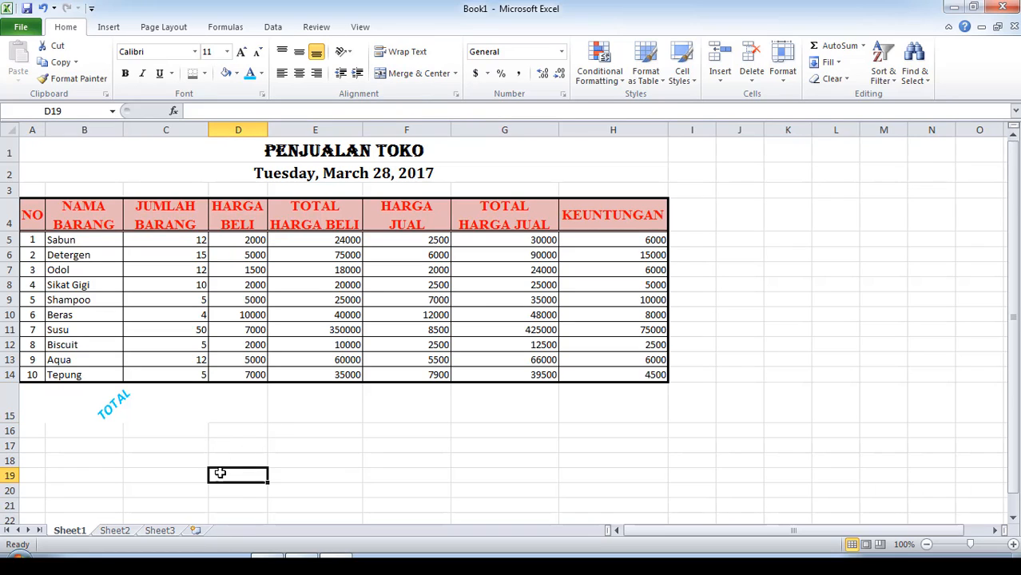
pyautogui.click(228, 402)
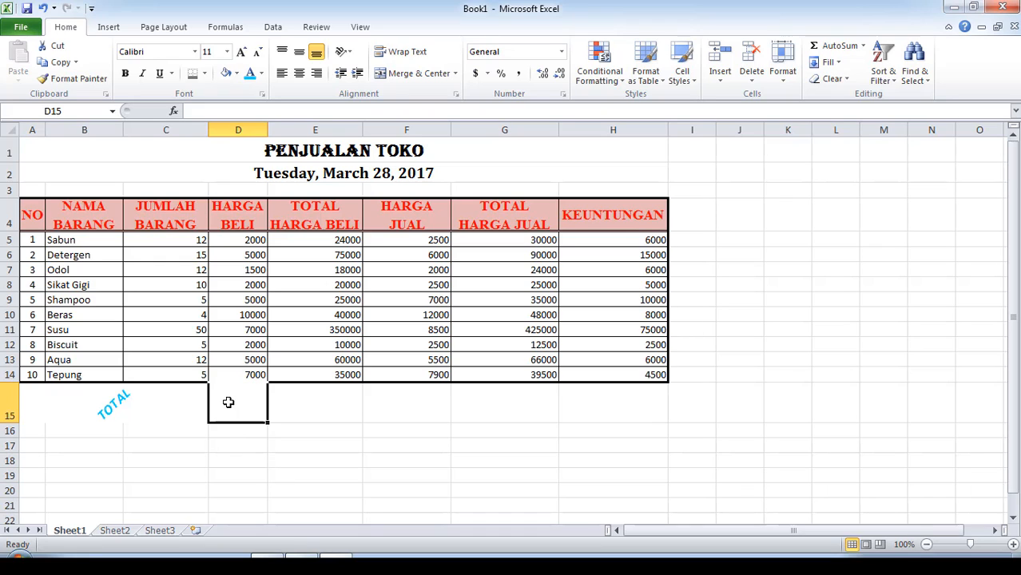
pyautogui.click(185, 399)
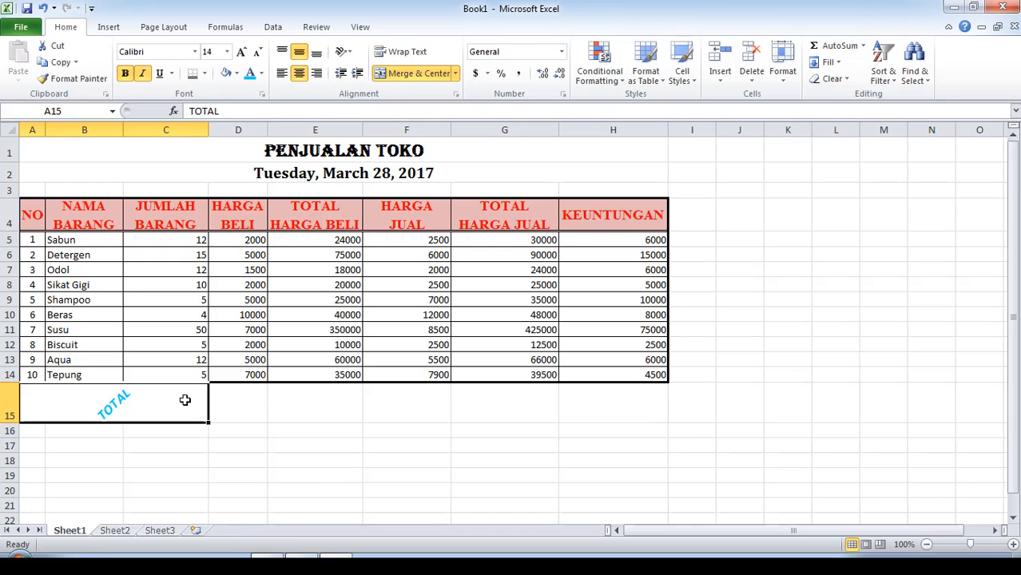
pyautogui.click(229, 400)
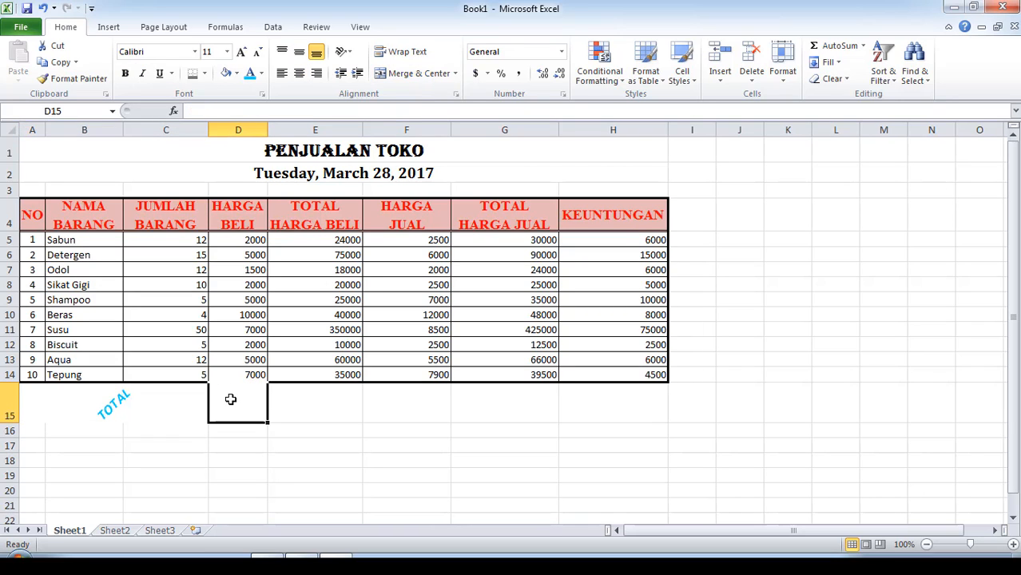
pyautogui.write('=')
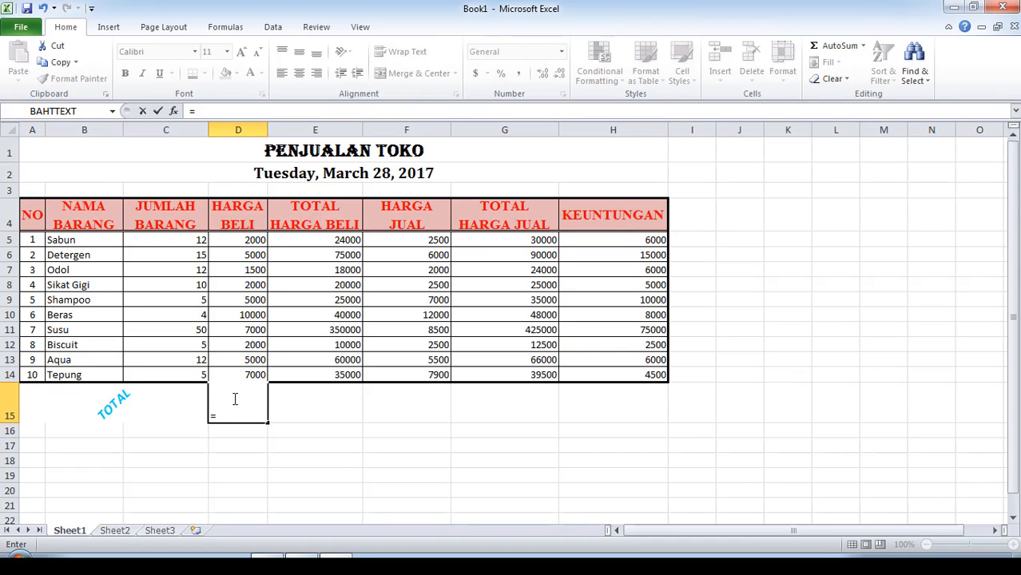
pyautogui.click(343, 455)
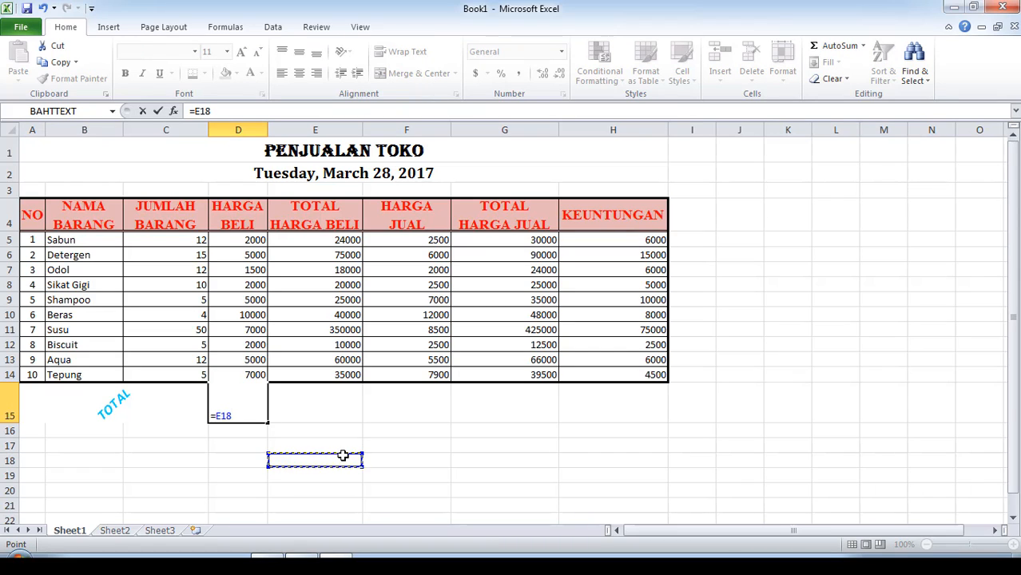
pyautogui.press('Escape')
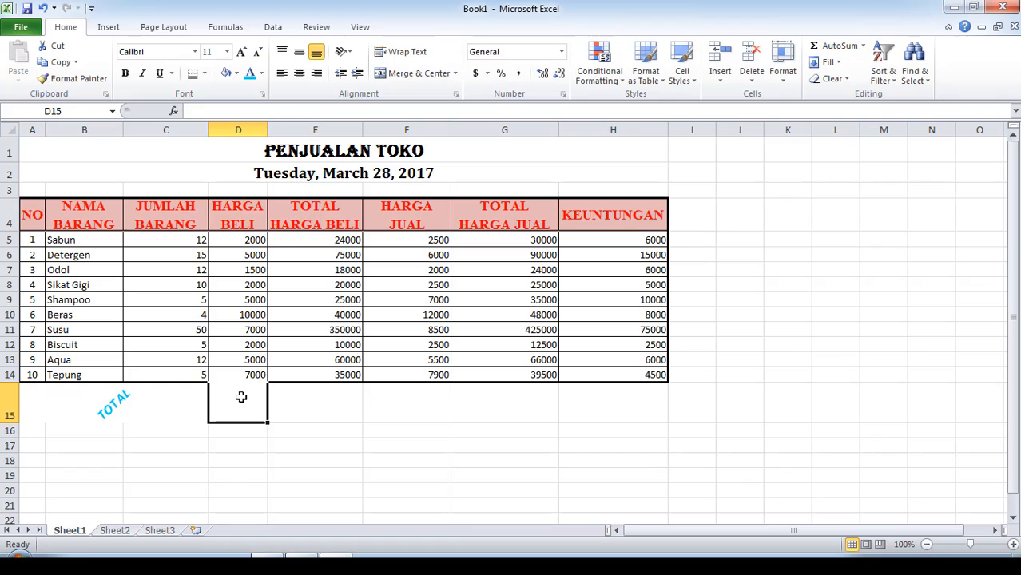
# - Enter the formula =D5:D14 in the TOTAL row's HARGA BELI cell, D15
pyautogui.write('=')
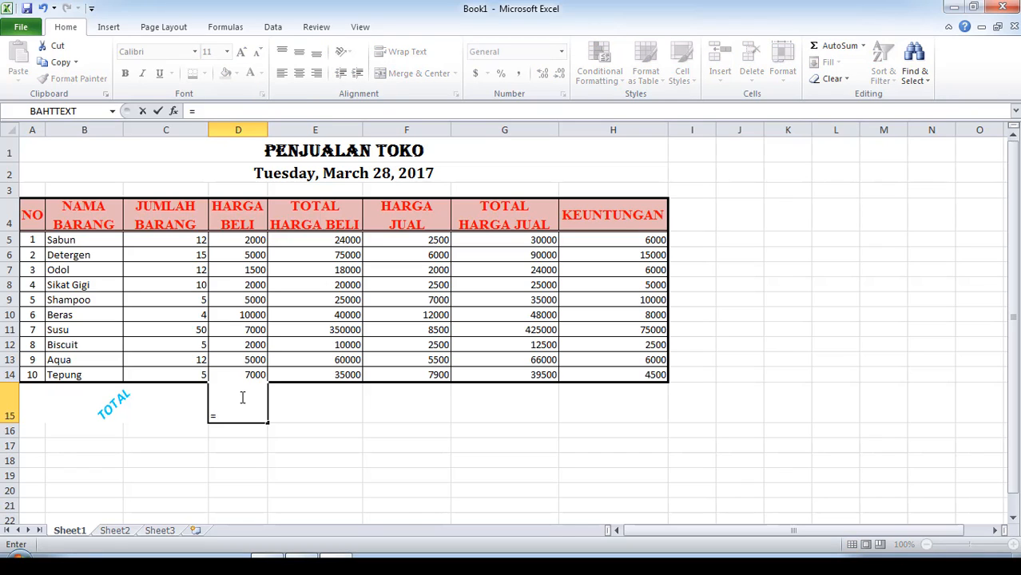
pyautogui.moveTo(240, 237); pyautogui.dragTo(245, 367)
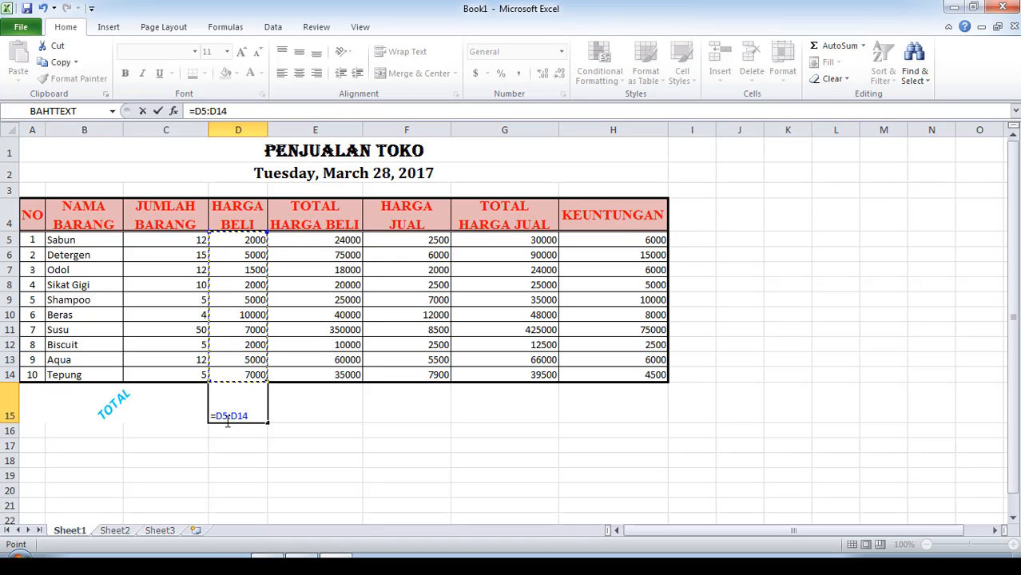
pyautogui.press('Return')
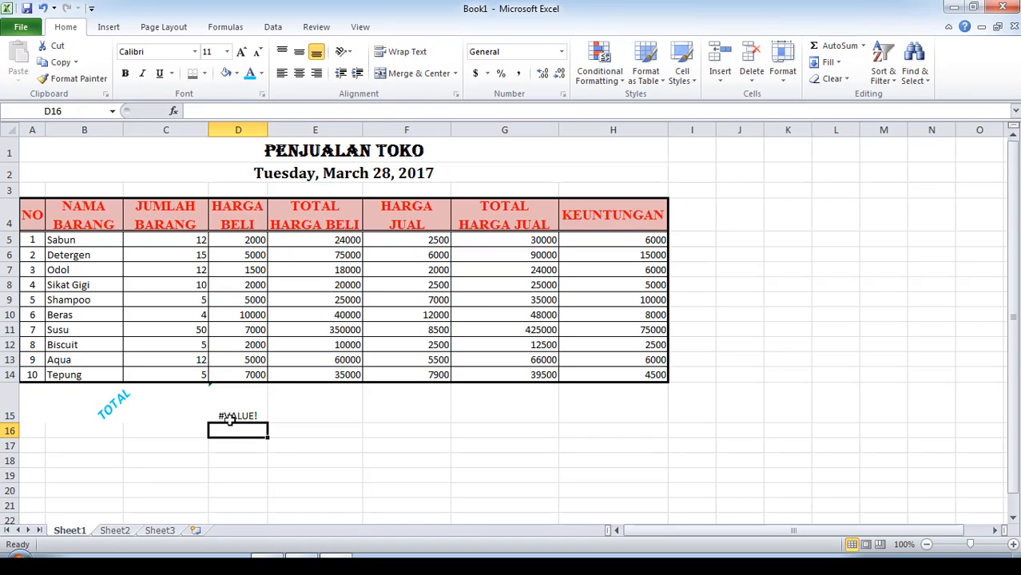
# - Correct the HARGA BELI total in D15 to =SUM(D5:D14)
pyautogui.click(232, 413)
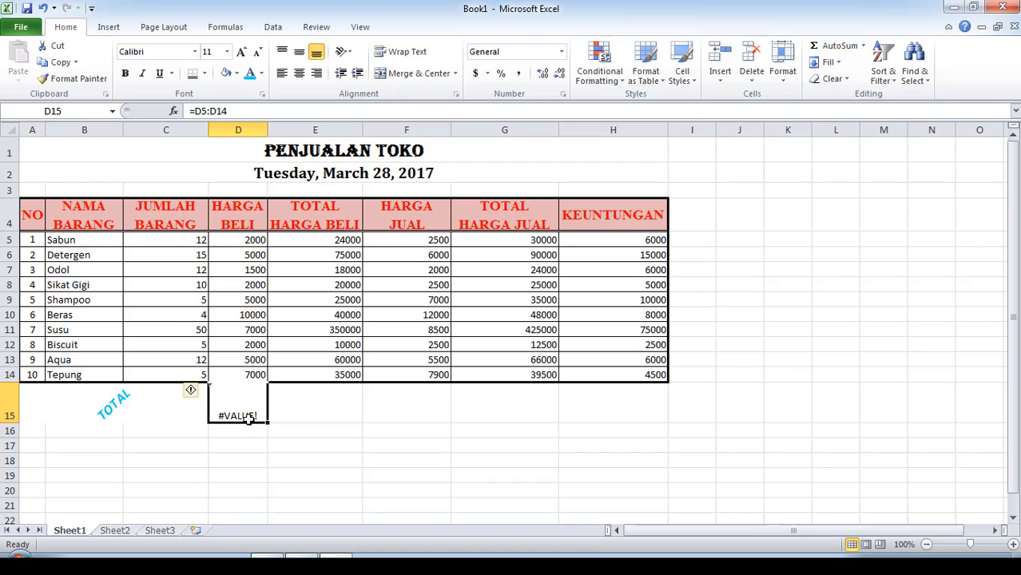
pyautogui.doubleClick(244, 412)
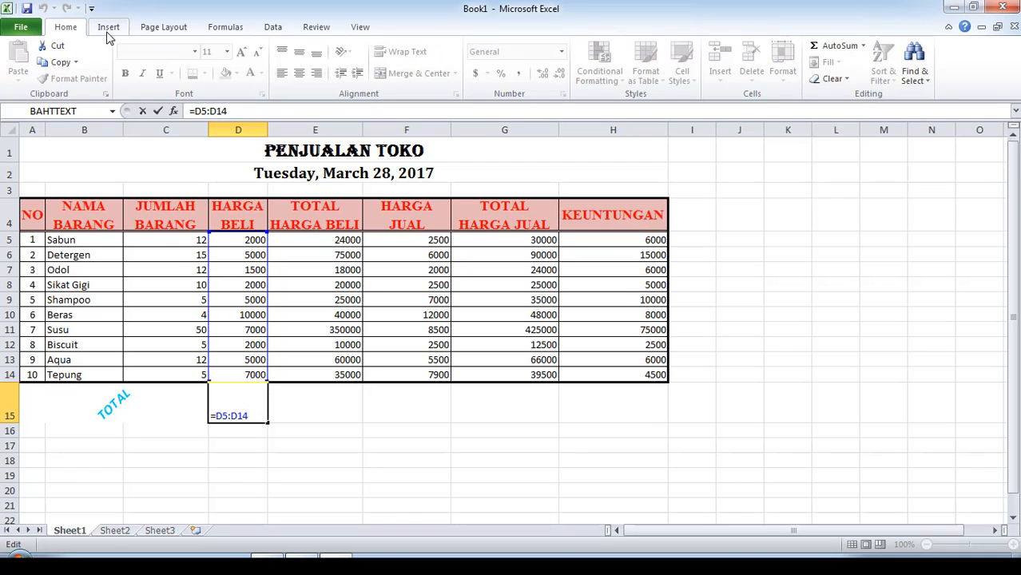
pyautogui.click(232, 29)
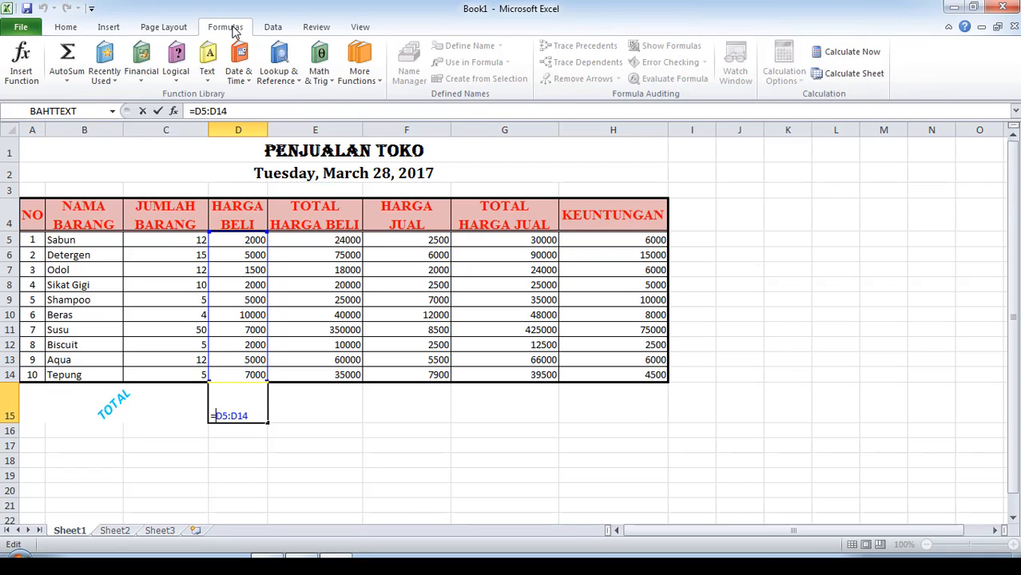
pyautogui.click(79, 84)
pyautogui.click(80, 97)
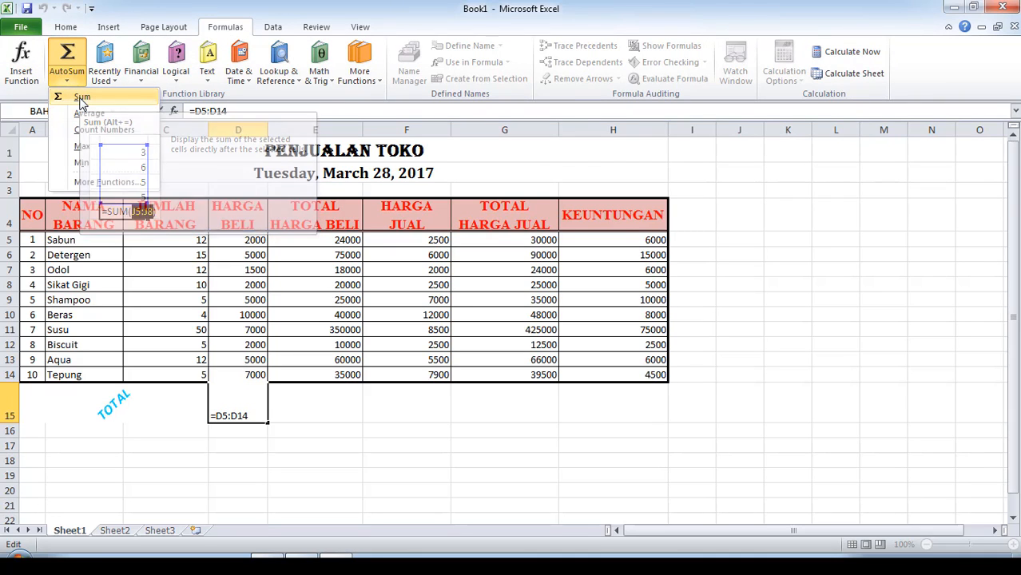
pyautogui.doubleClick(195, 111)
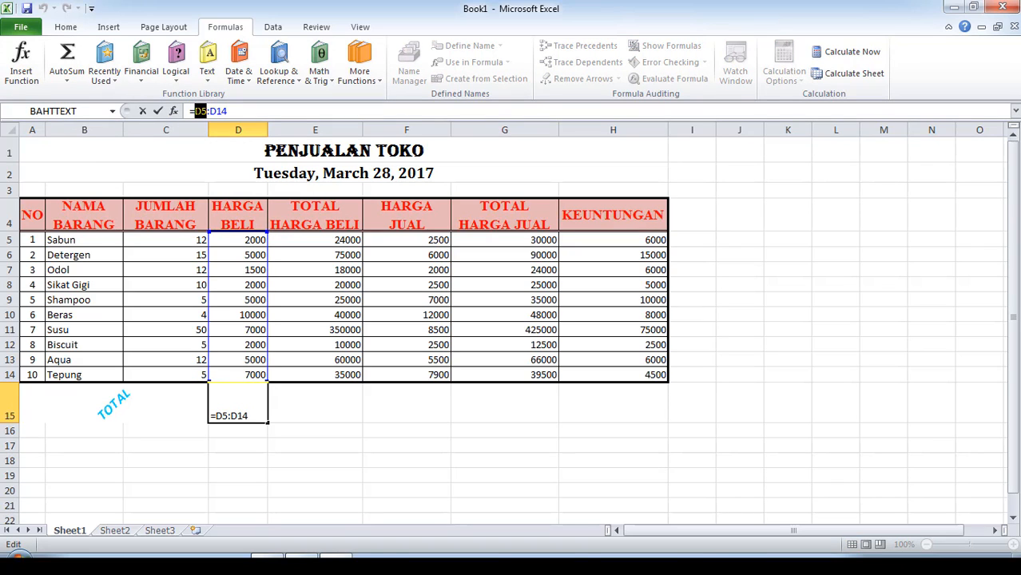
pyautogui.click(195, 111)
pyautogui.write('SUM')
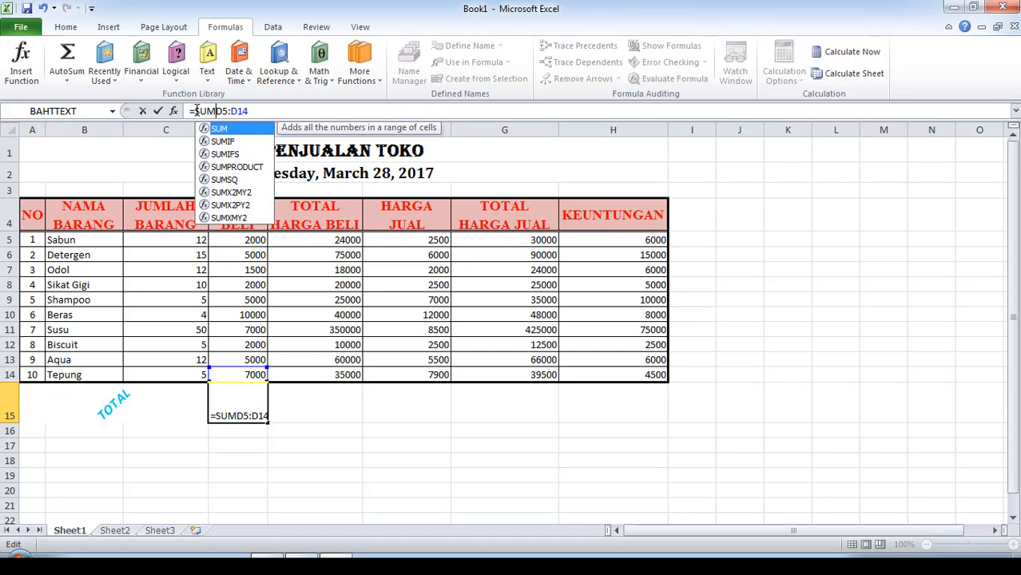
pyautogui.write('(')
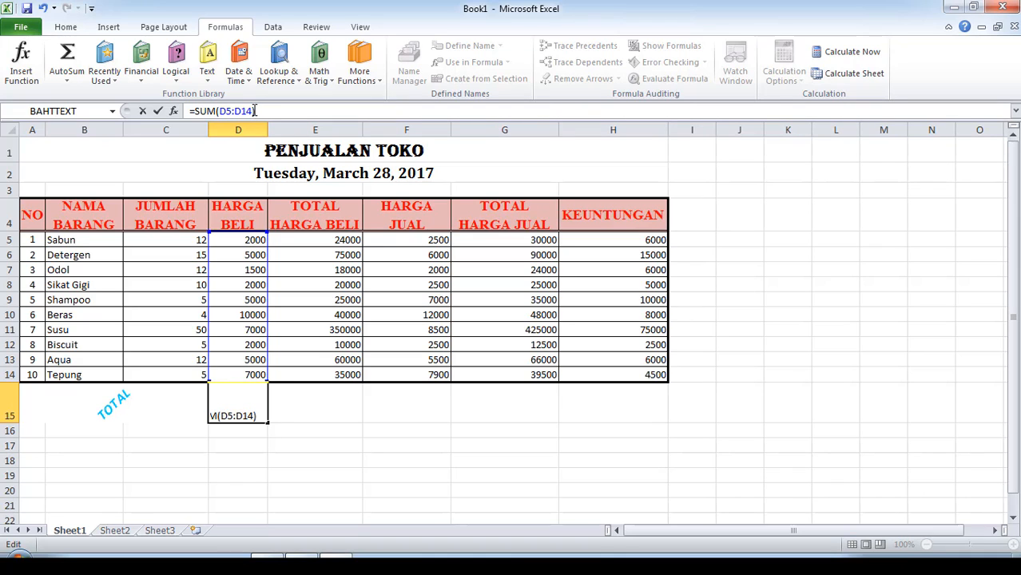
pyautogui.press('Return')
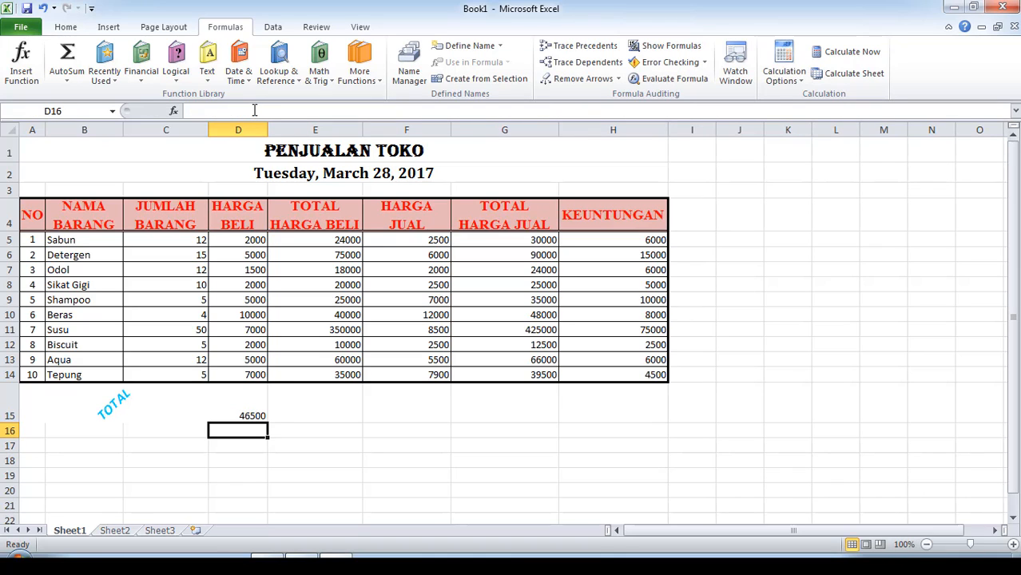
# - Centre the HARGA BELI total in D15 both vertically and horizontally
pyautogui.click(249, 405)
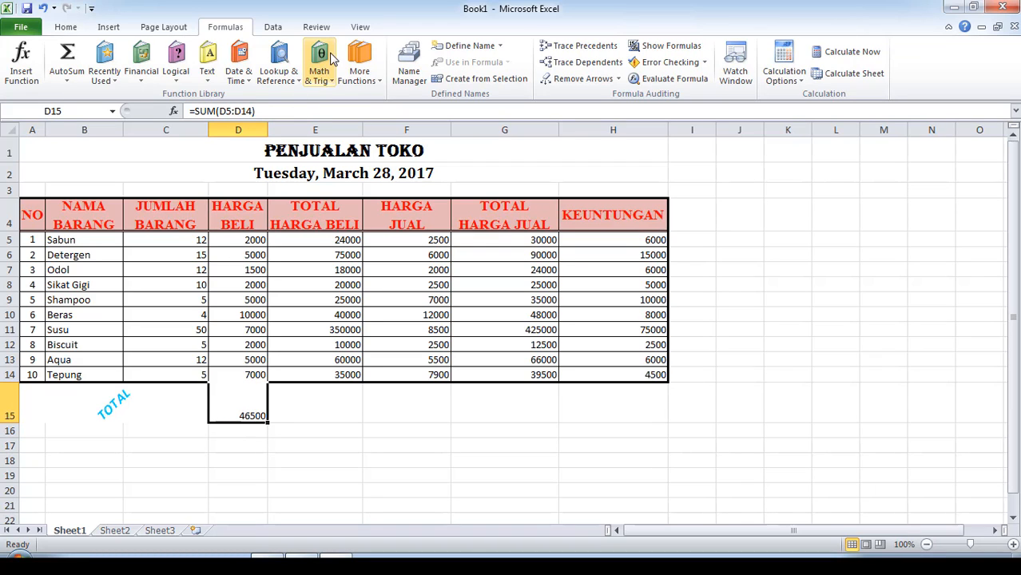
pyautogui.click(65, 27)
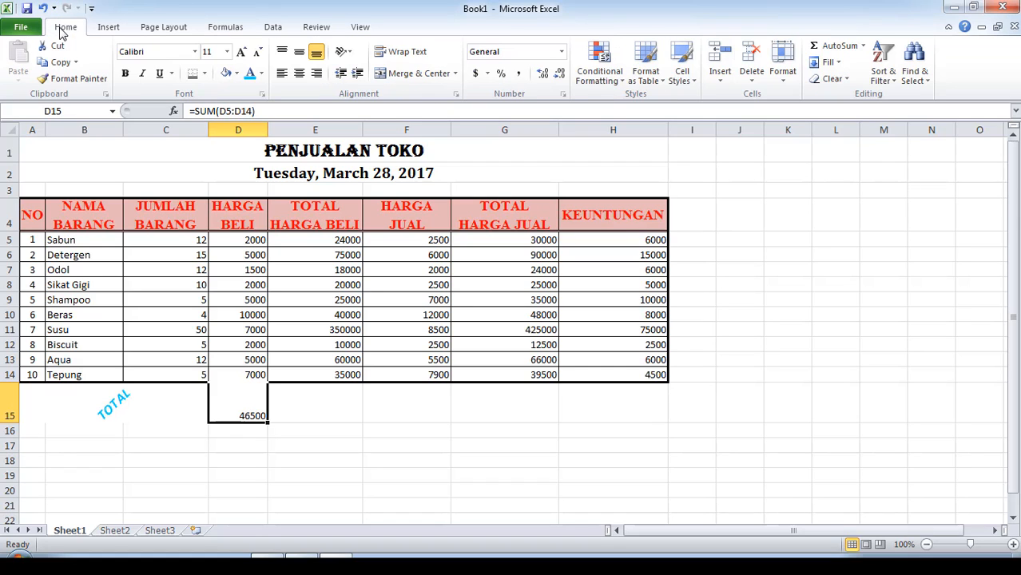
pyautogui.click(299, 52)
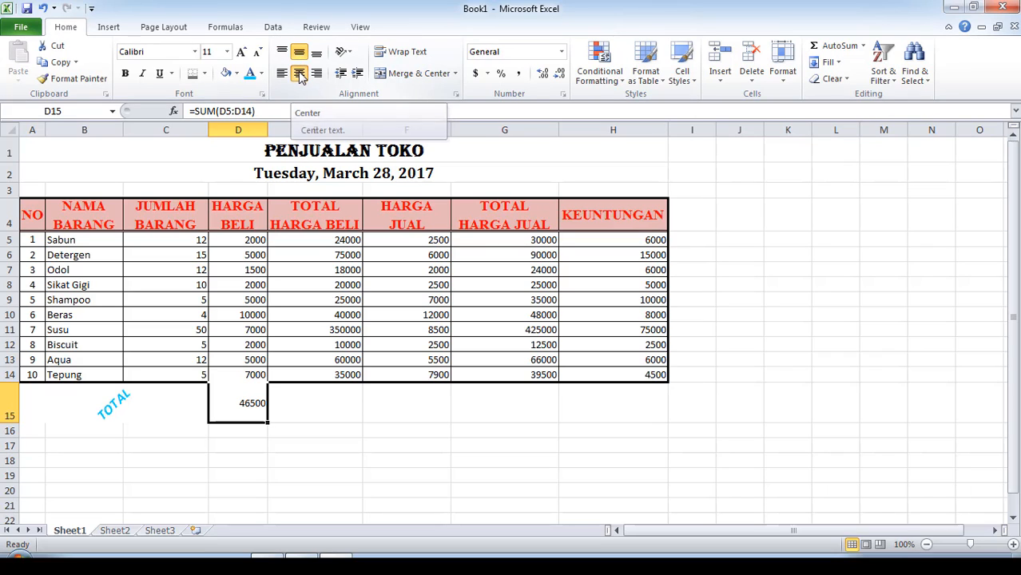
pyautogui.click(300, 74)
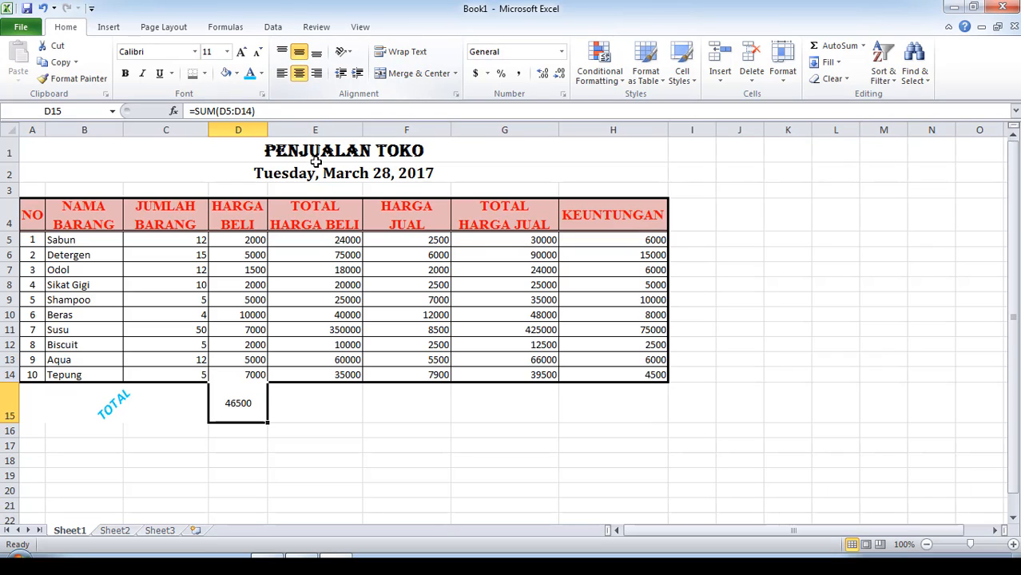
# - Examine the SUM formula in D15 and the first and last item rows it covers
pyautogui.click(345, 430)
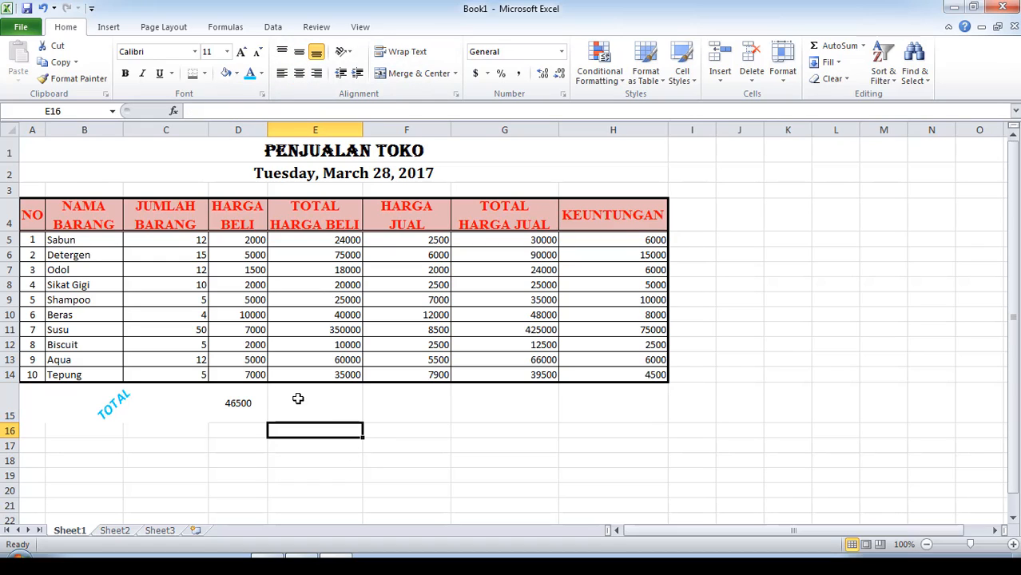
pyautogui.click(241, 400)
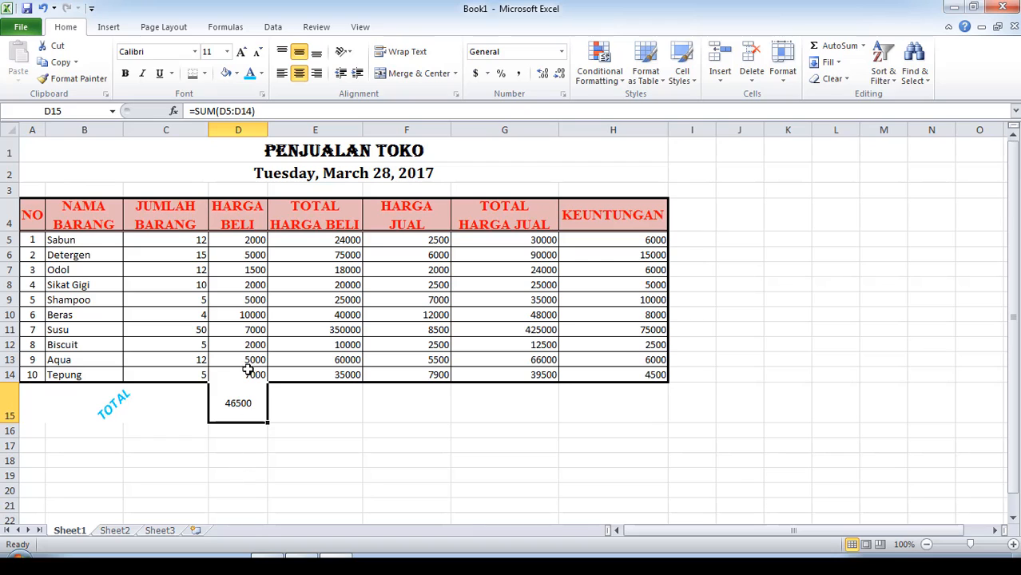
pyautogui.doubleClick(244, 406)
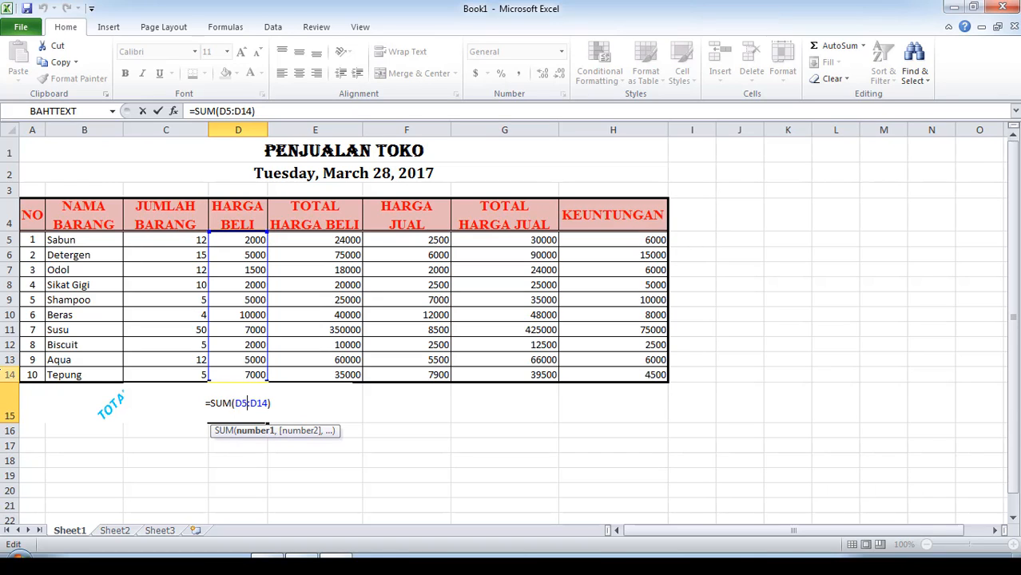
pyautogui.click(10, 233)
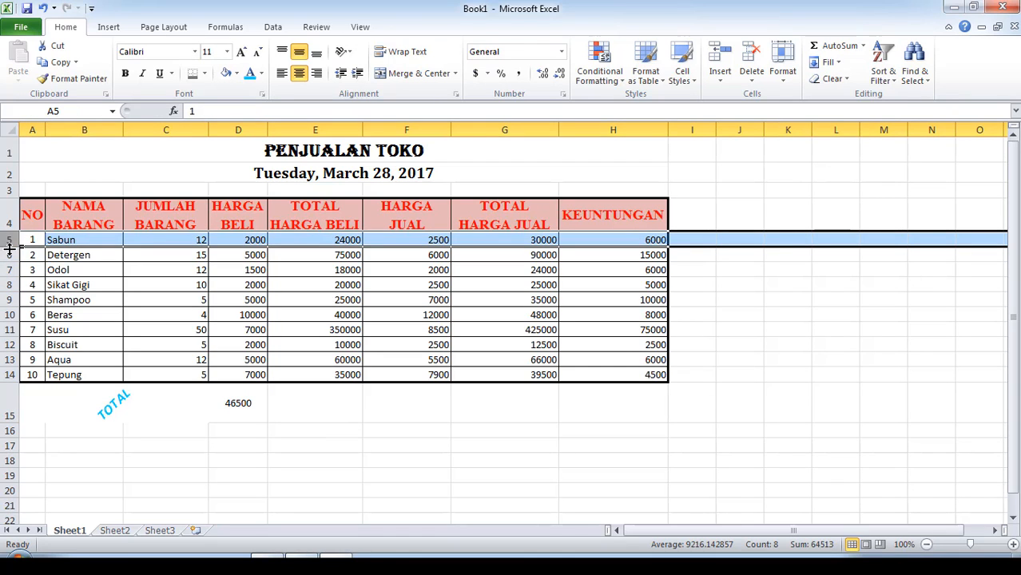
pyautogui.click(9, 375)
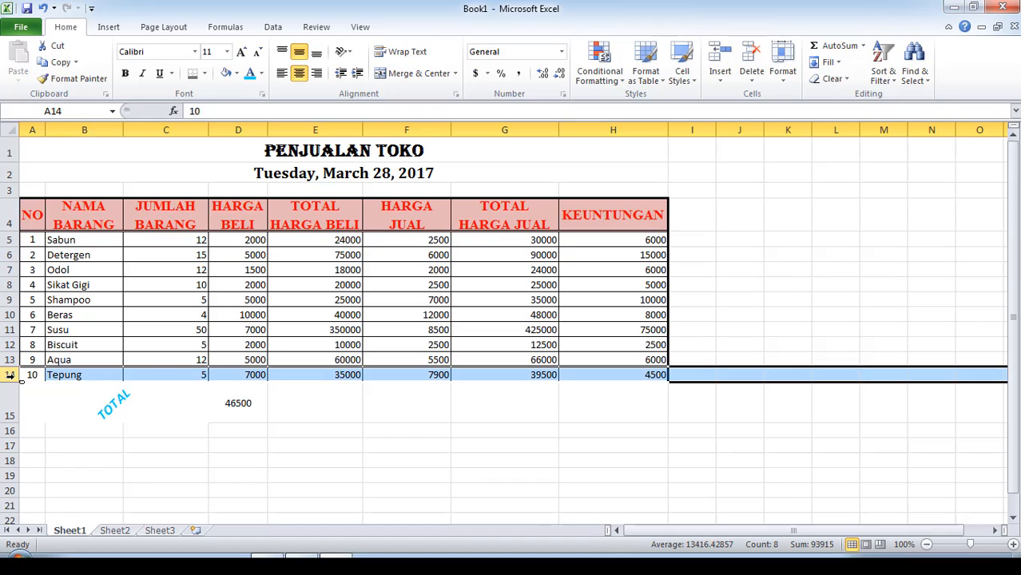
pyautogui.click(250, 408)
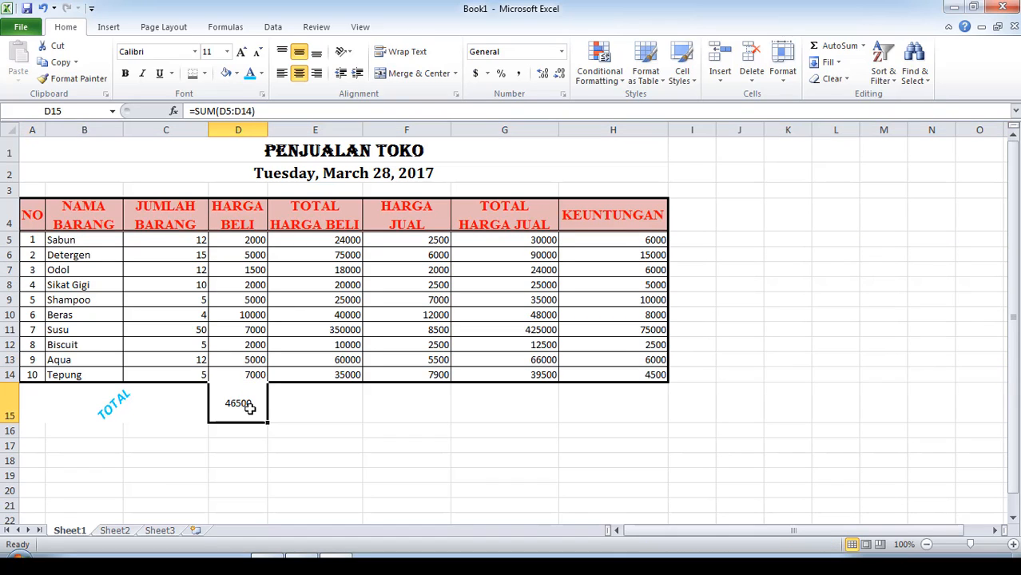
# - Fill the HARGA BELI sum formula from D15 across the TOTAL row to the KEUNTUNGAN column, H15
pyautogui.click(343, 400)
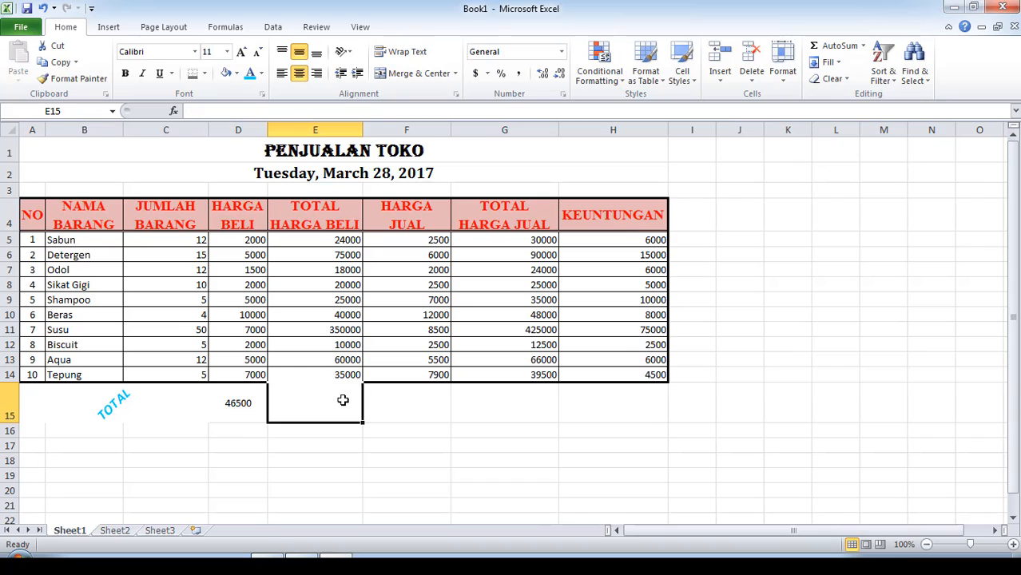
pyautogui.click(243, 398)
pyautogui.moveTo(268, 423); pyautogui.dragTo(444, 442)
pyautogui.moveTo(520, 434); pyautogui.dragTo(550, 426)
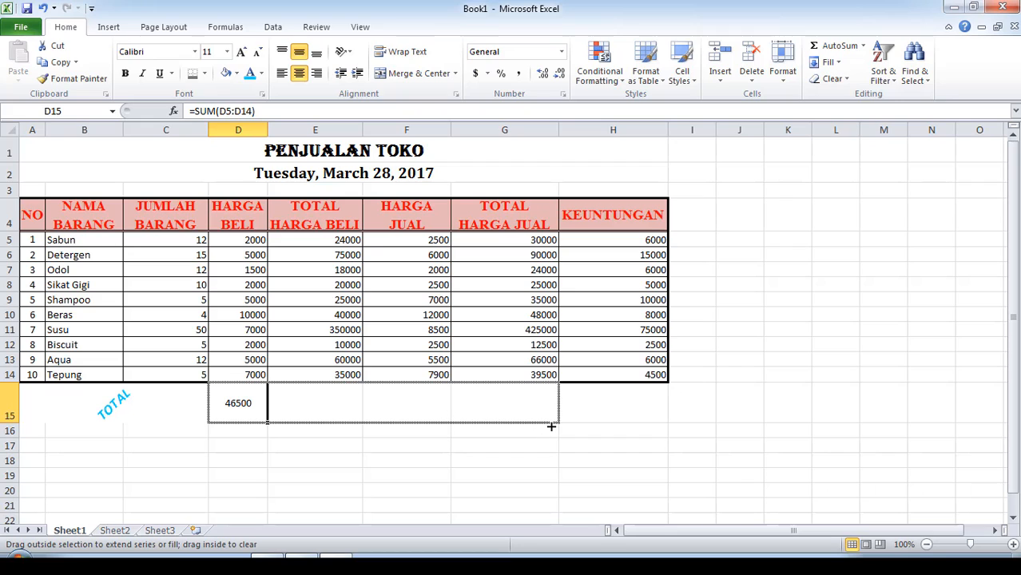
pyautogui.moveTo(613, 420); pyautogui.dragTo(623, 419)
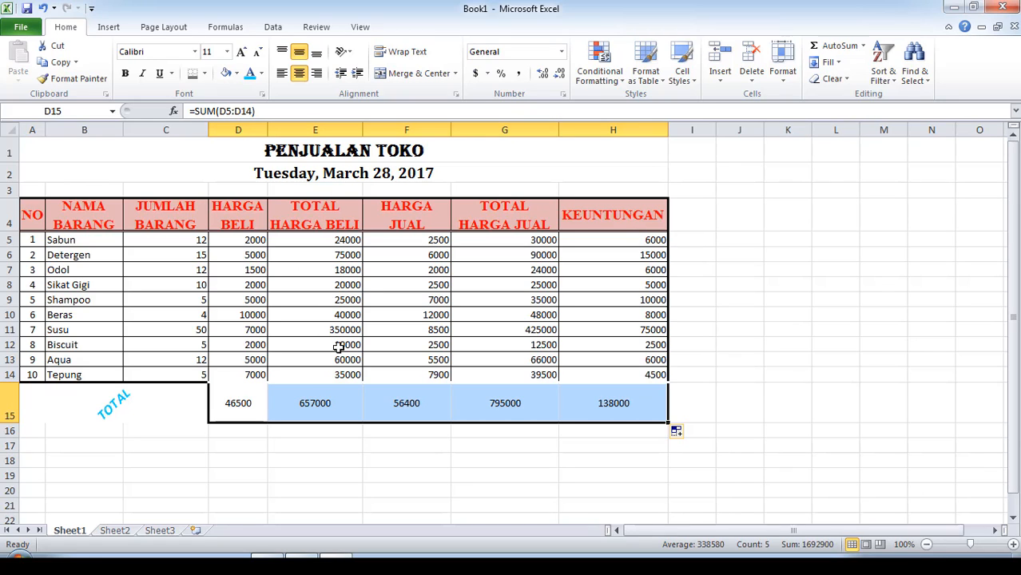
# - Check the copied SUM formulas in the TOTAL row under TOTAL HARGA BELI, HARGA BELI and KEUNTUNGAN
pyautogui.doubleClick(327, 403)
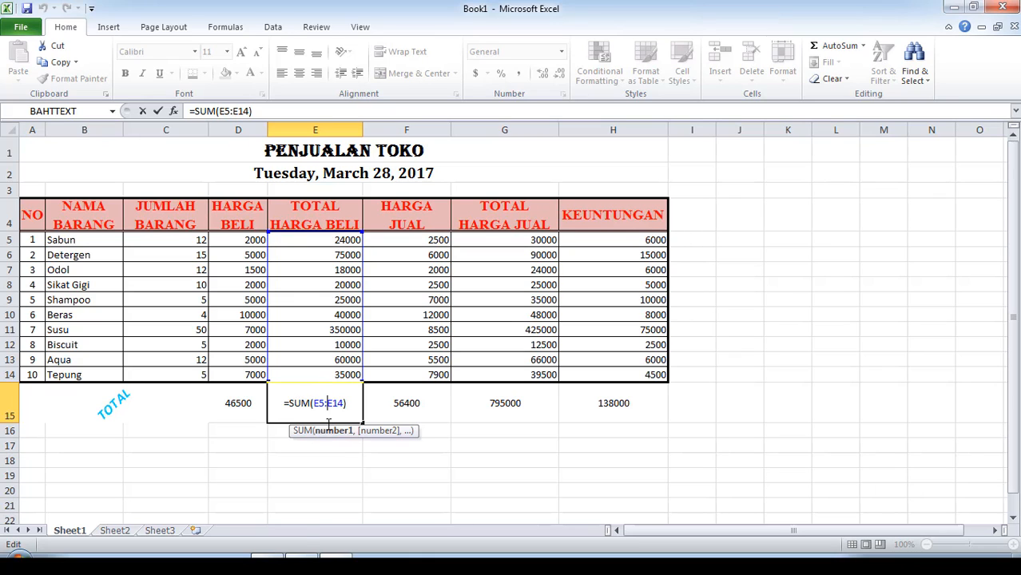
pyautogui.click(323, 477)
pyautogui.press('Escape')
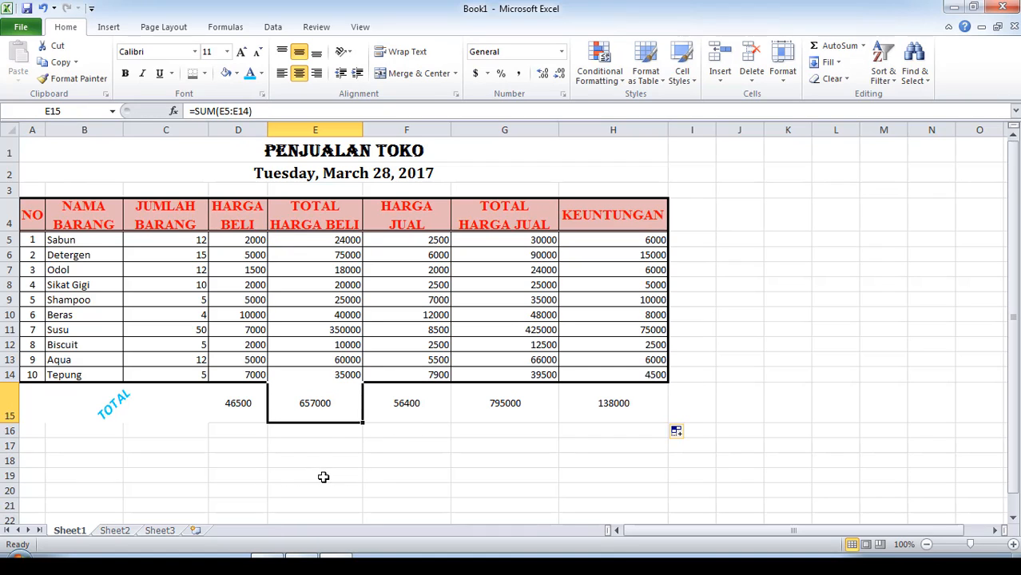
pyautogui.click(250, 485)
pyautogui.click(238, 403)
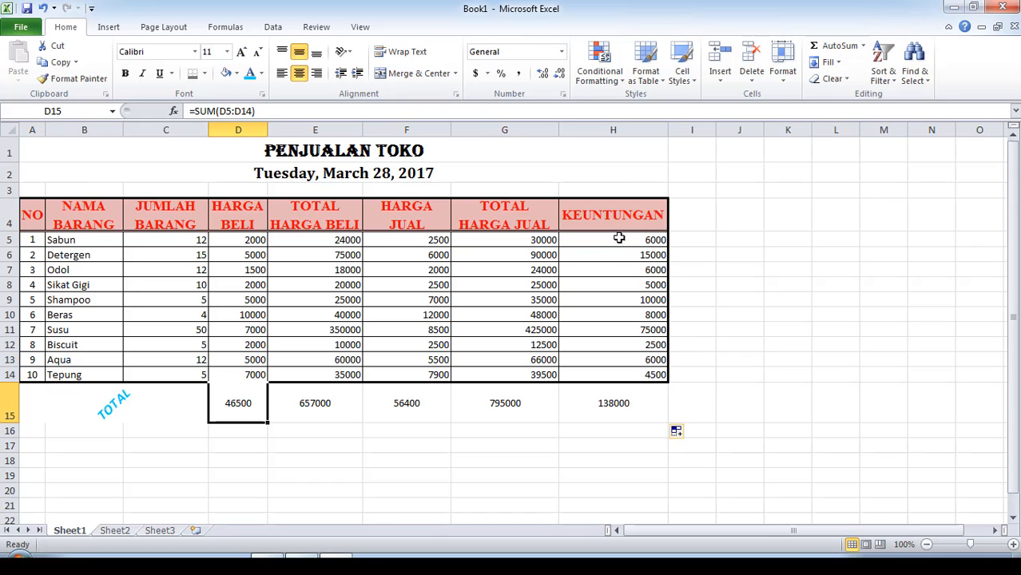
pyautogui.click(612, 401)
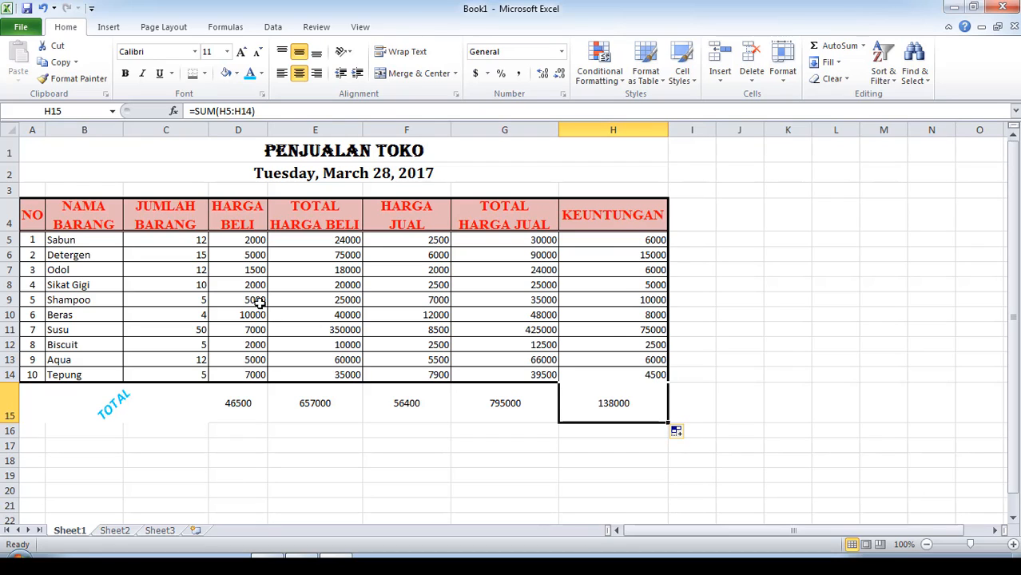
# - Format the figures in D5:H14, from HARGA BELI to KEUNTUNGAN, with two decimal places and comma thousands separators
pyautogui.click(235, 238)
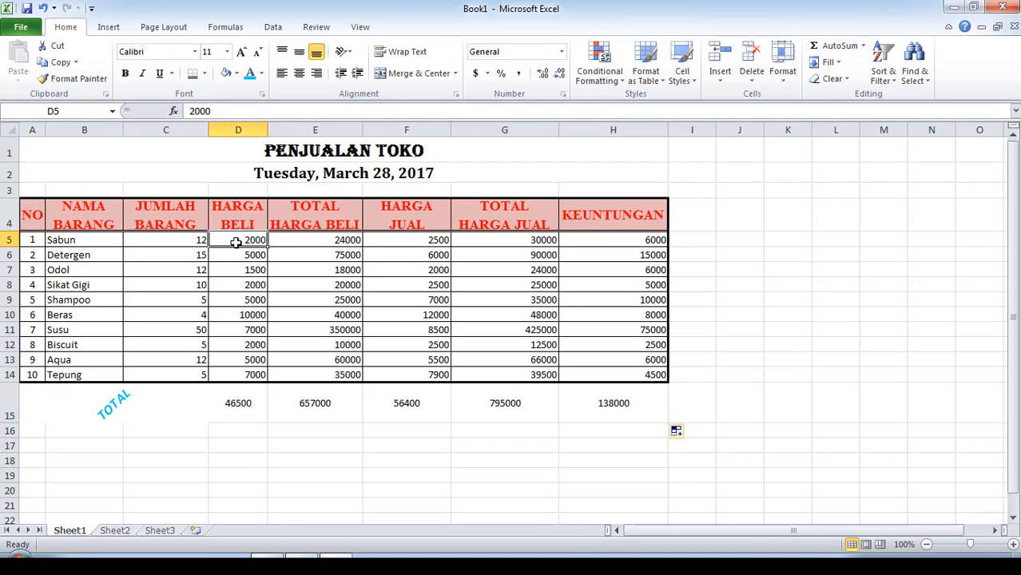
pyautogui.moveTo(236, 242); pyautogui.dragTo(246, 369)
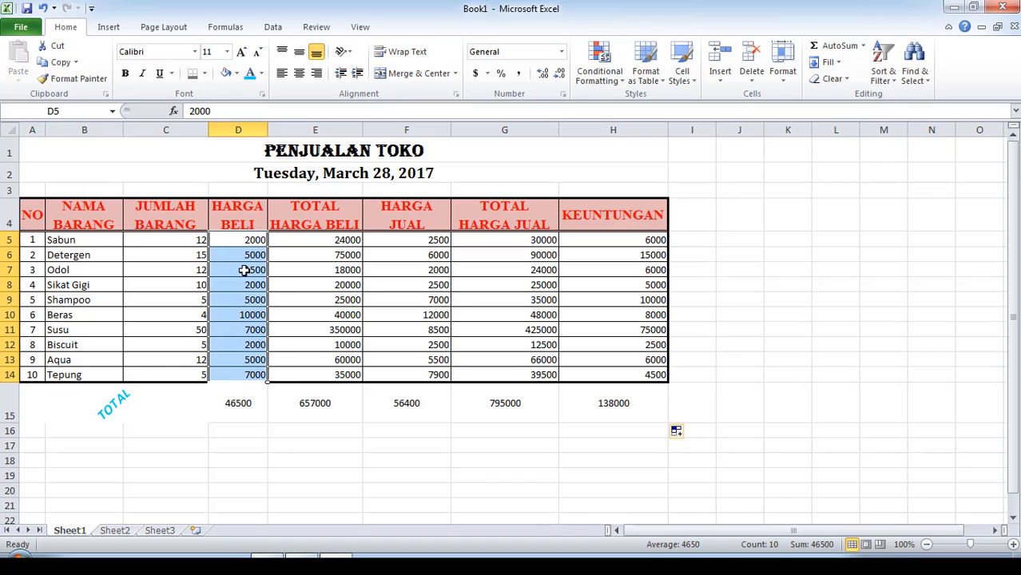
pyautogui.moveTo(246, 239); pyautogui.dragTo(621, 373)
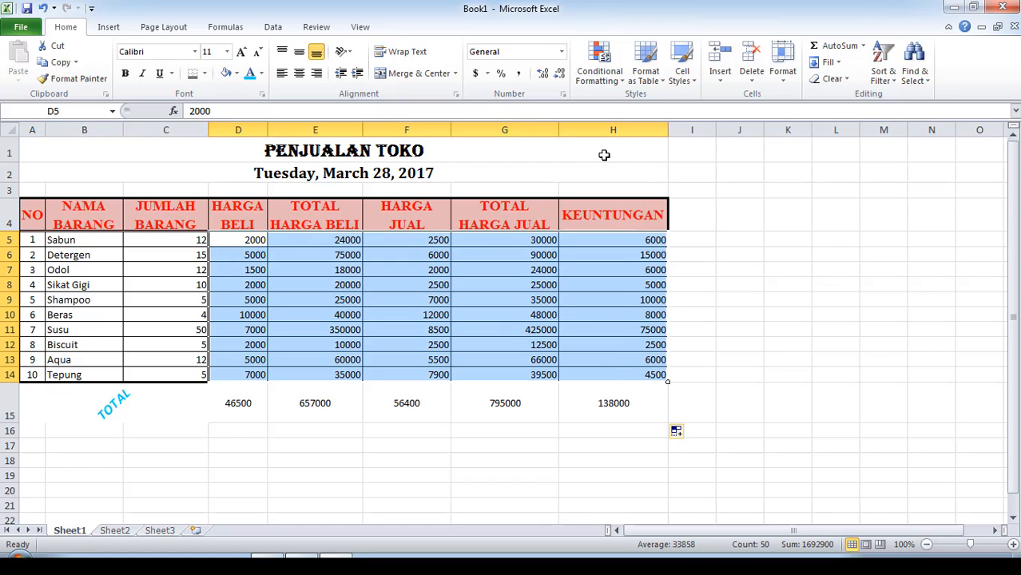
pyautogui.click(543, 74)
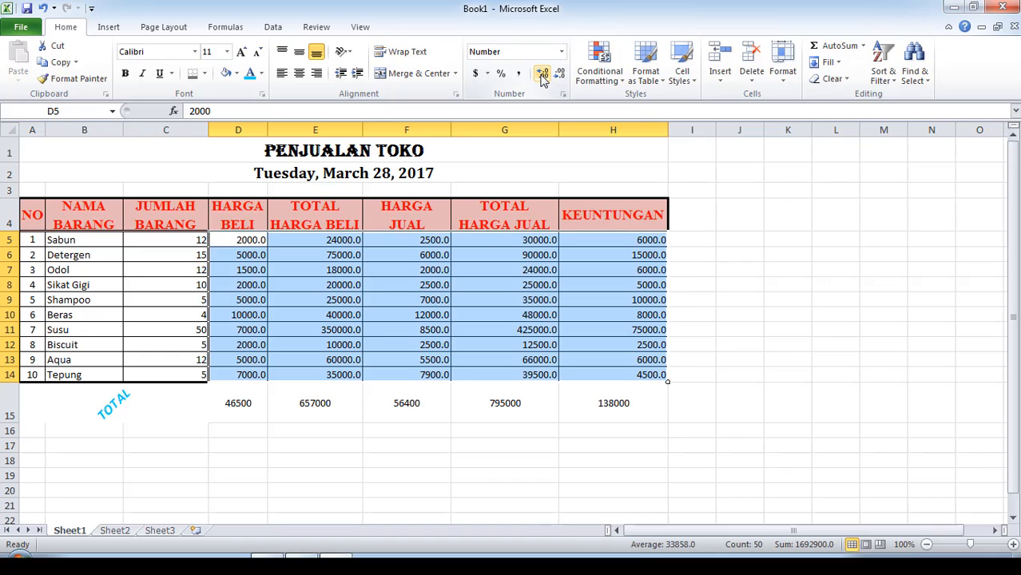
pyautogui.click(542, 74)
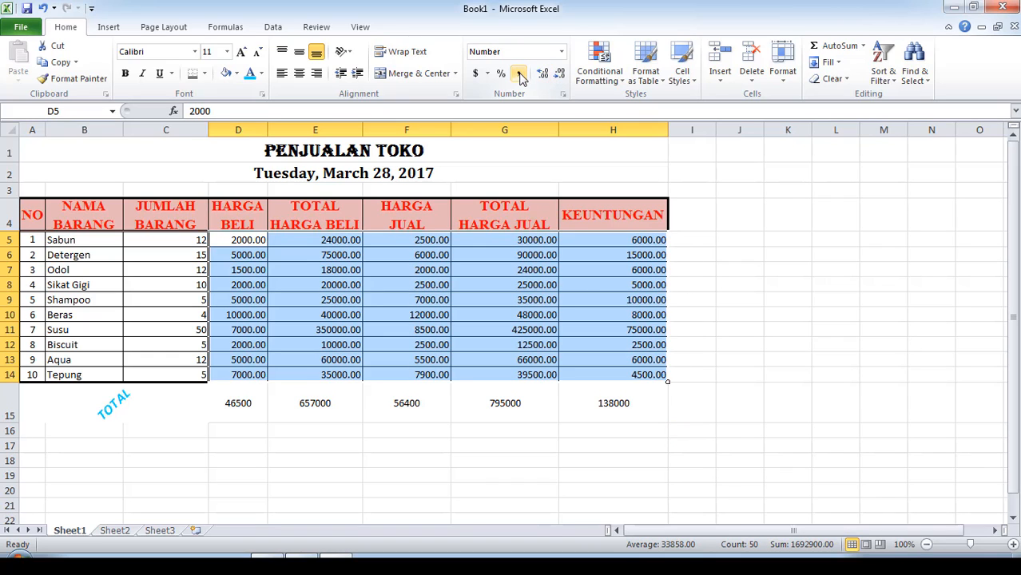
pyautogui.click(520, 74)
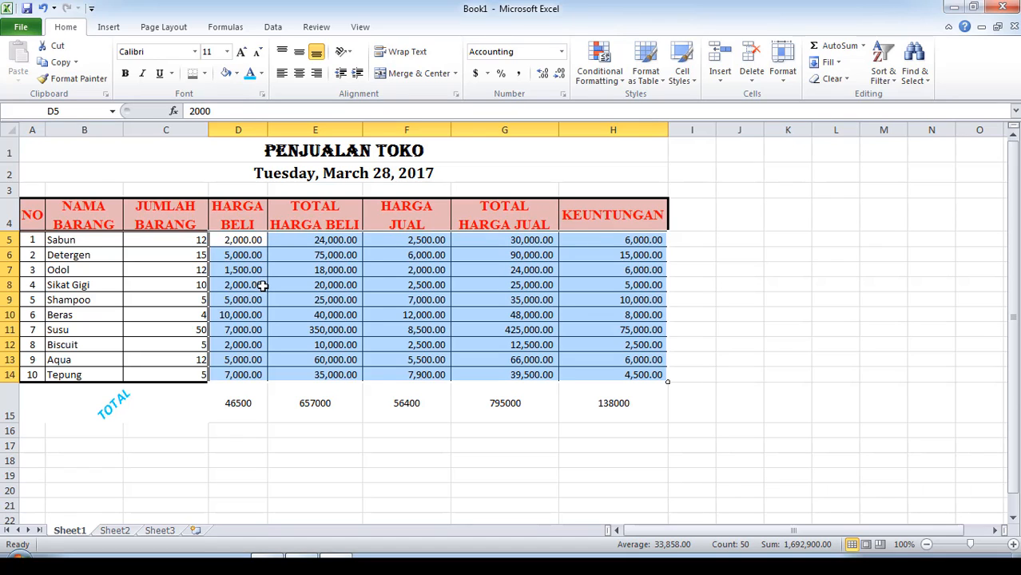
# - Apply the Rp Indonesian symbol to the Accounting format of the figures in D5:H14
pyautogui.click(456, 96)
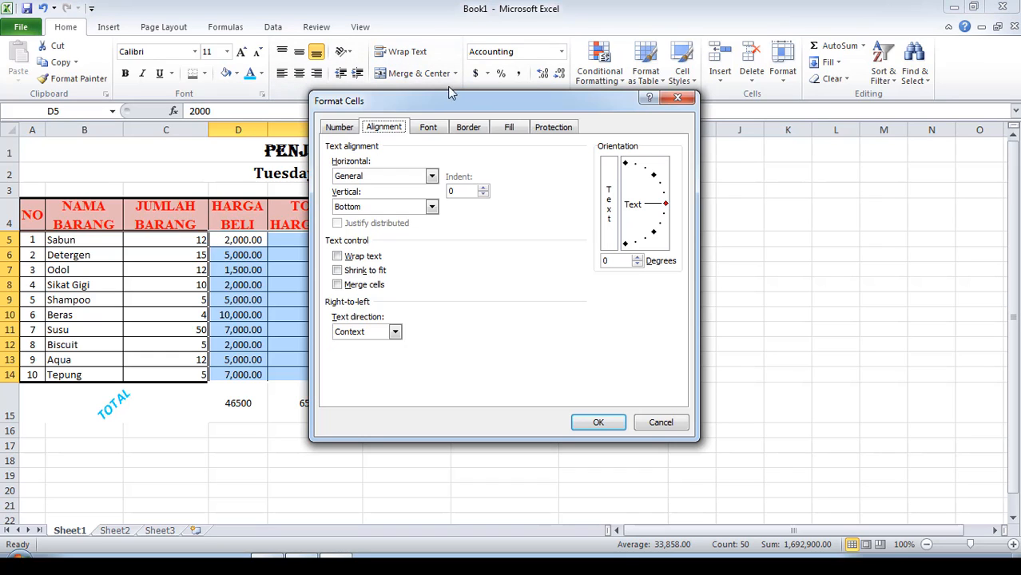
pyautogui.click(357, 130)
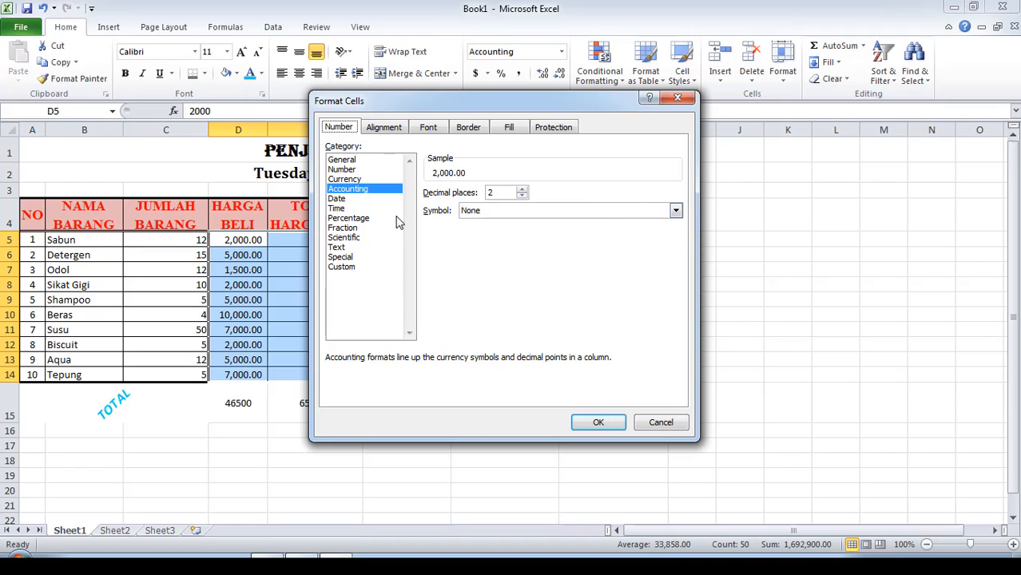
pyautogui.click(676, 211)
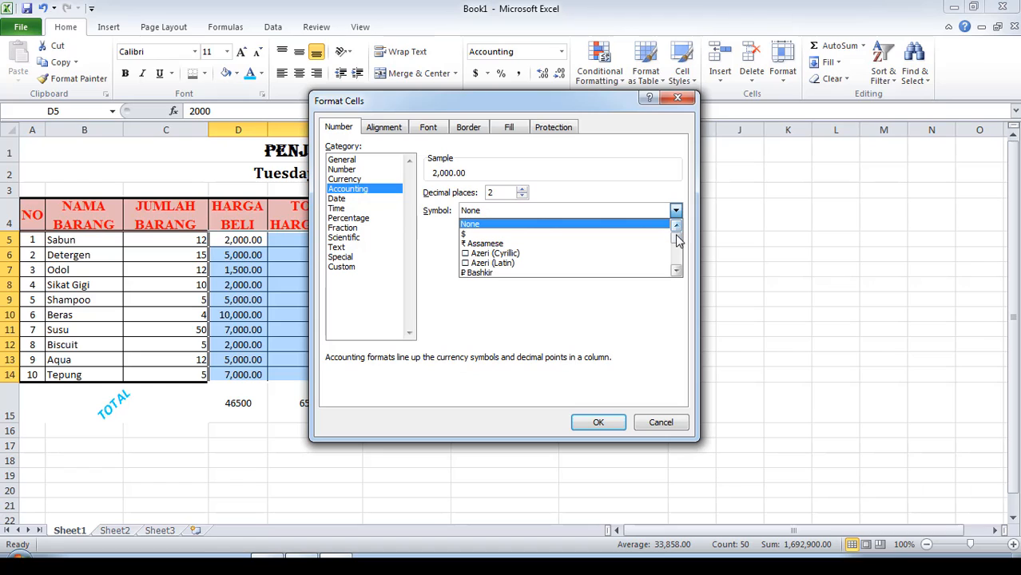
pyautogui.moveTo(677, 242)
pyautogui.mouseDown()
pyautogui.moveTo(676, 264)
pyautogui.moveTo(675, 242)
pyautogui.moveTo(675, 250)
pyautogui.mouseUp()
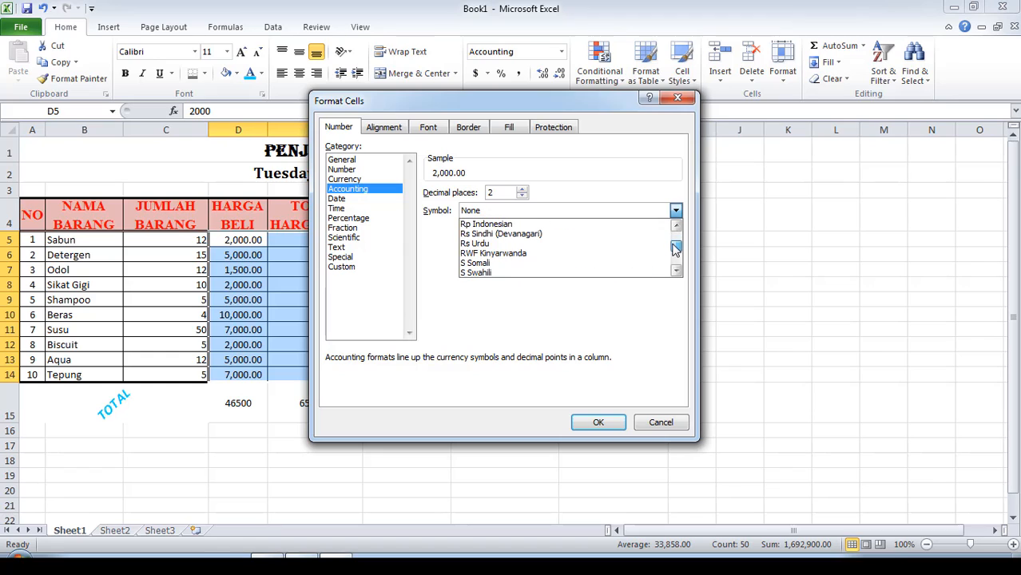
pyautogui.click(540, 225)
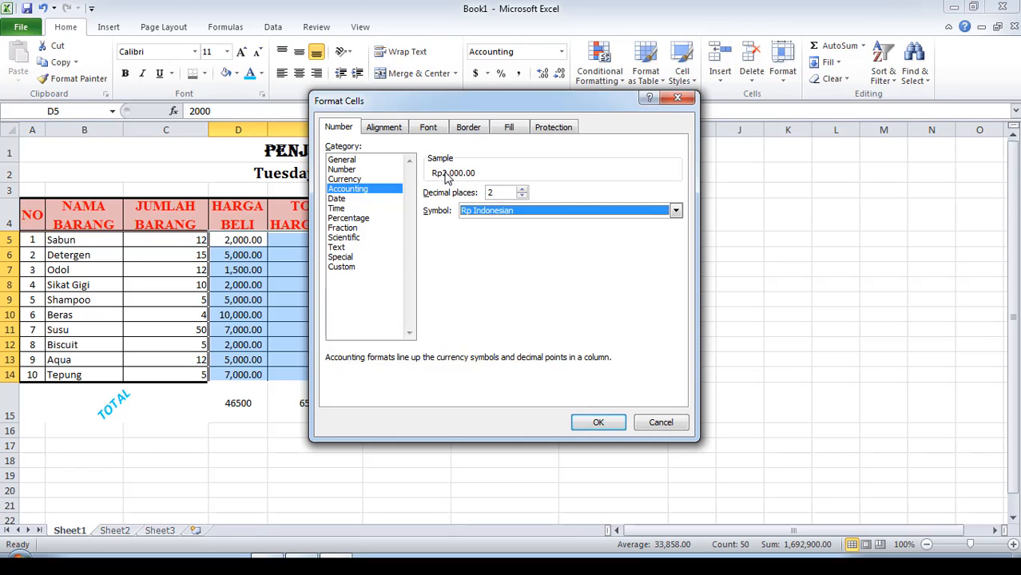
pyautogui.click(599, 422)
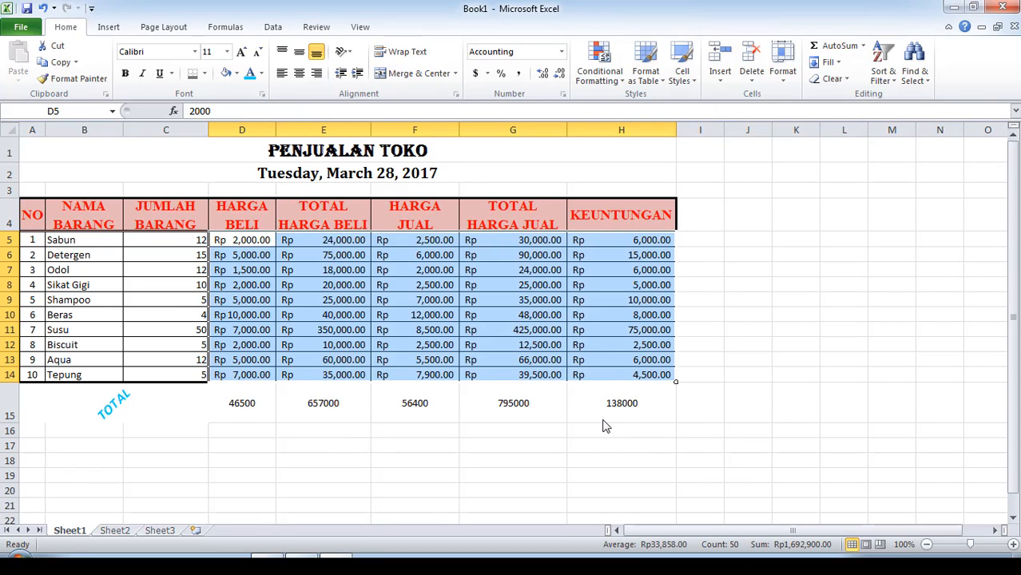
pyautogui.click(430, 479)
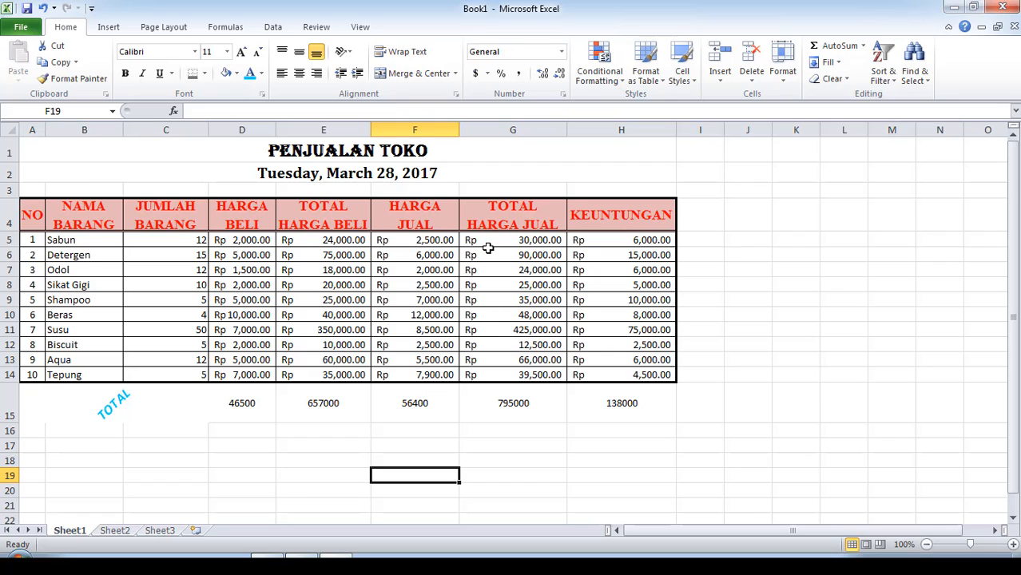
# - Change the number format of the TOTAL HARGA JUAL figures in G5:G14 to Currency with the Rp Indonesian symbol
pyautogui.moveTo(545, 238); pyautogui.dragTo(542, 368)
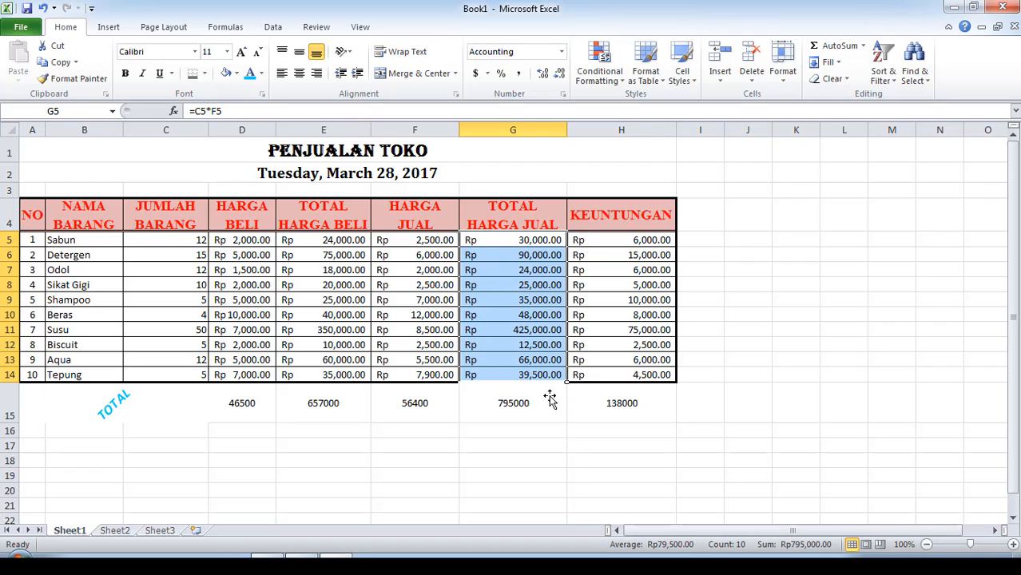
pyautogui.click(560, 473)
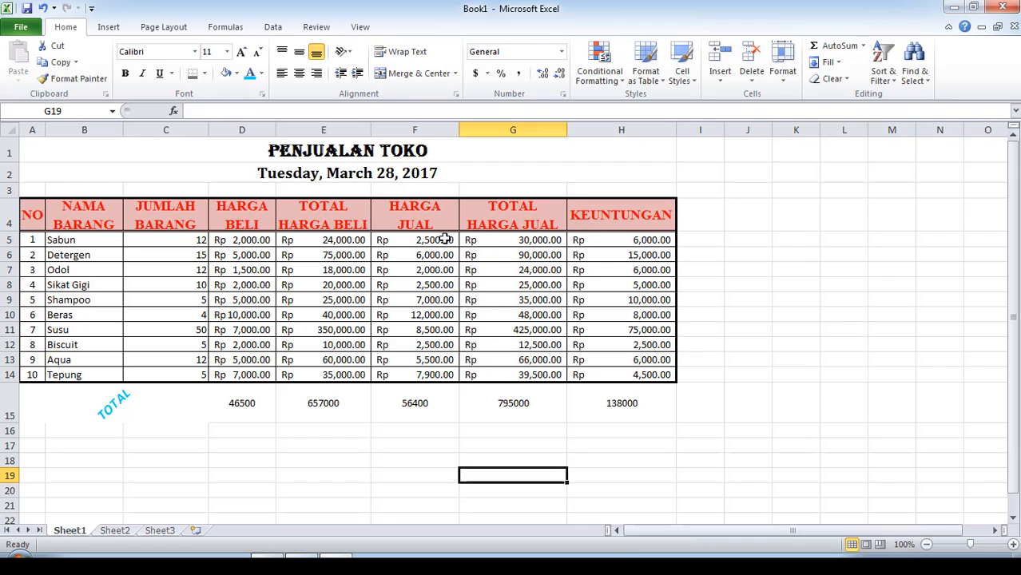
pyautogui.moveTo(515, 239); pyautogui.dragTo(537, 376)
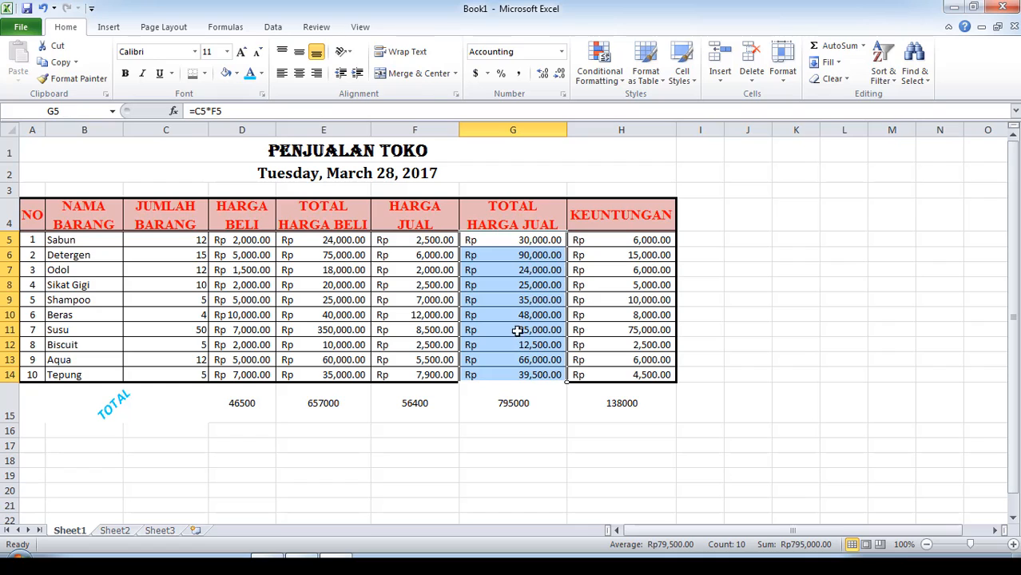
pyautogui.click(456, 96)
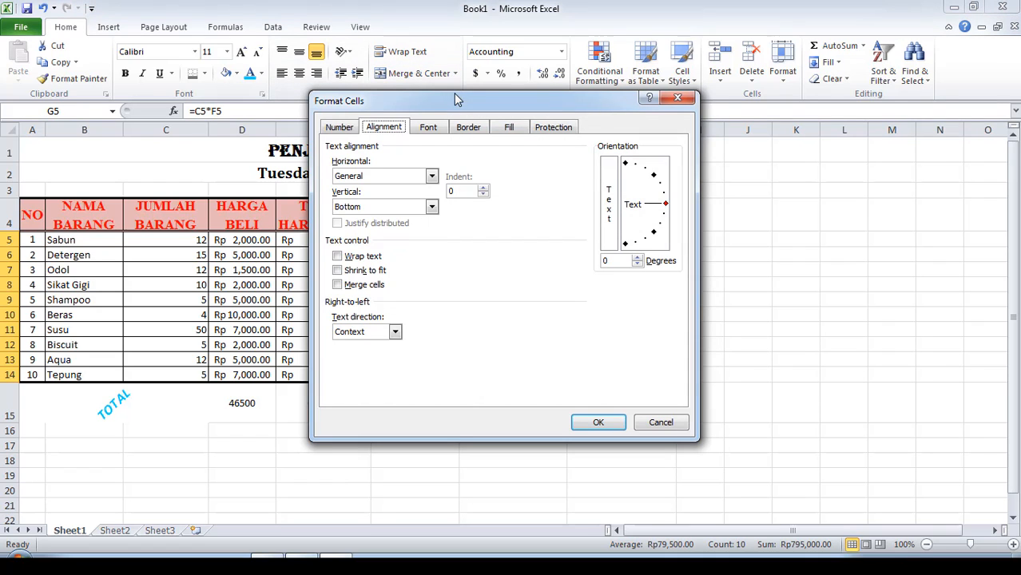
pyautogui.click(336, 127)
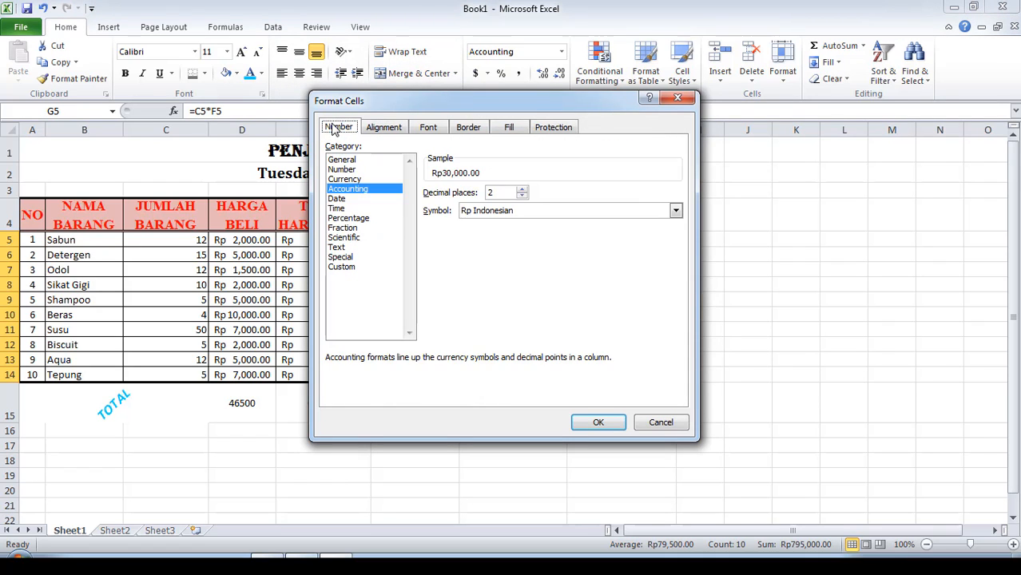
pyautogui.click(354, 180)
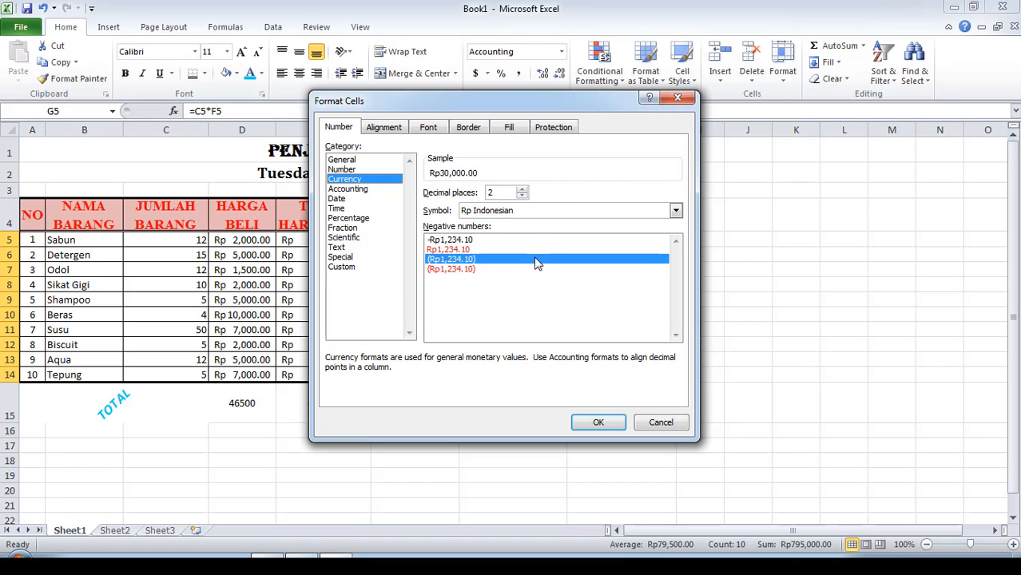
pyautogui.click(598, 424)
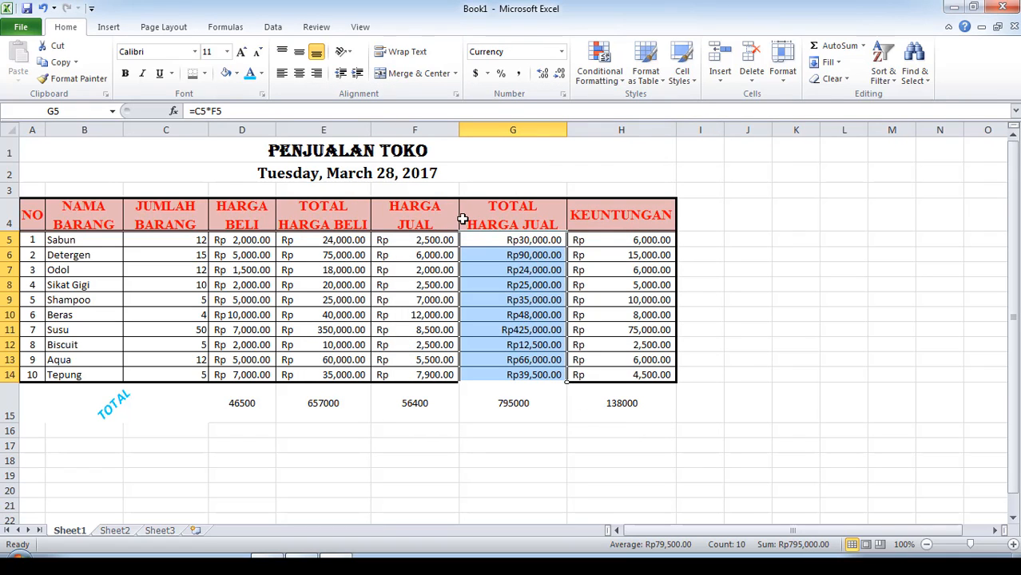
# - Bring up the custom number format code of the TOTAL HARGA JUAL figures in G5:G14
pyautogui.click(455, 94)
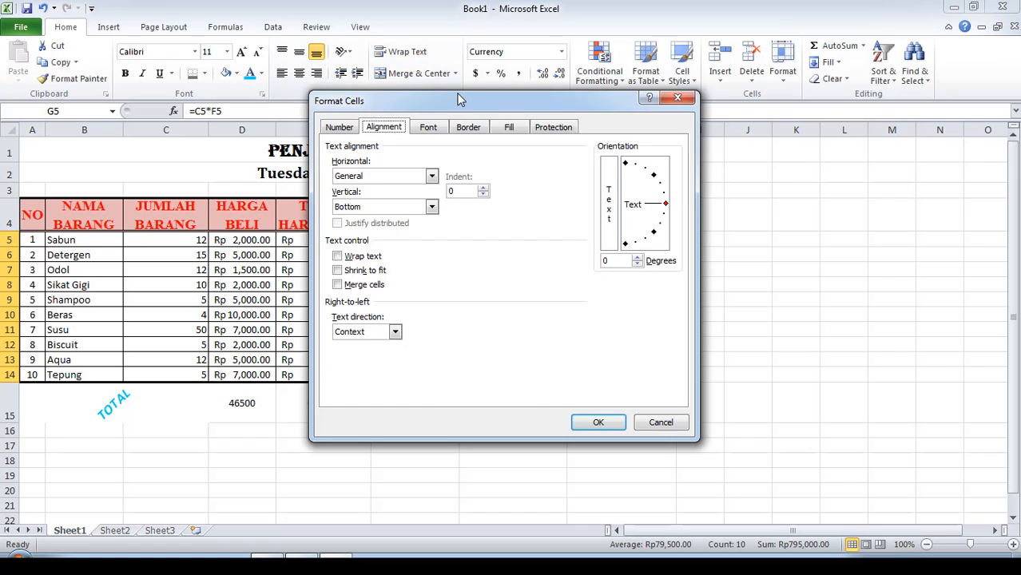
pyautogui.click(339, 127)
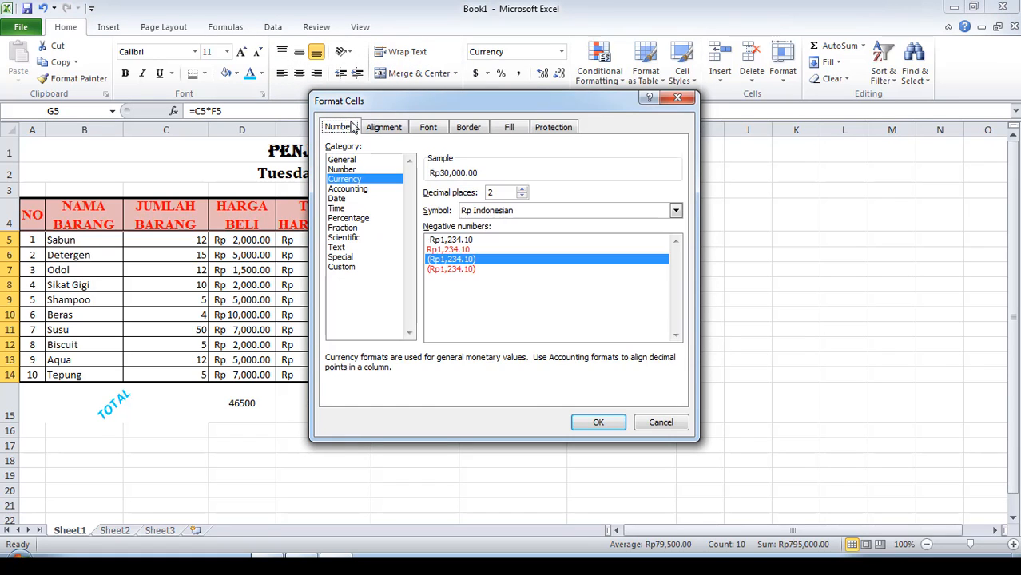
pyautogui.click(341, 267)
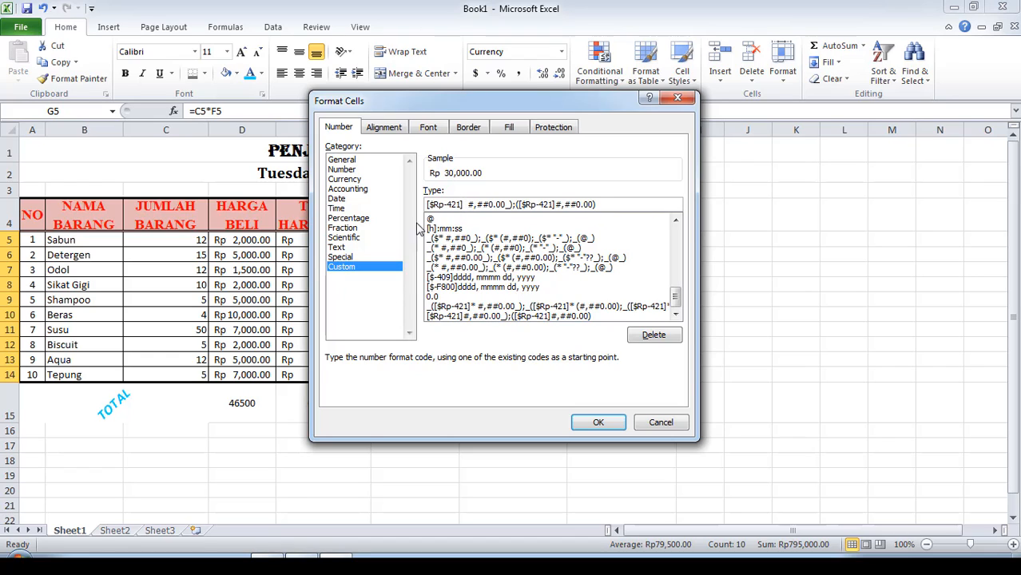
pyautogui.press('Delete')
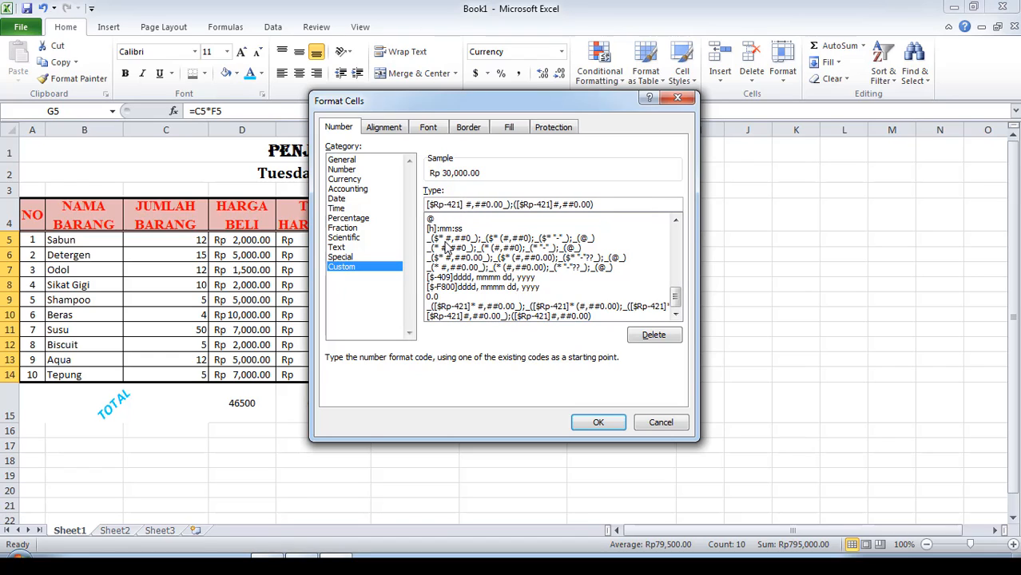
pyautogui.press('Delete')
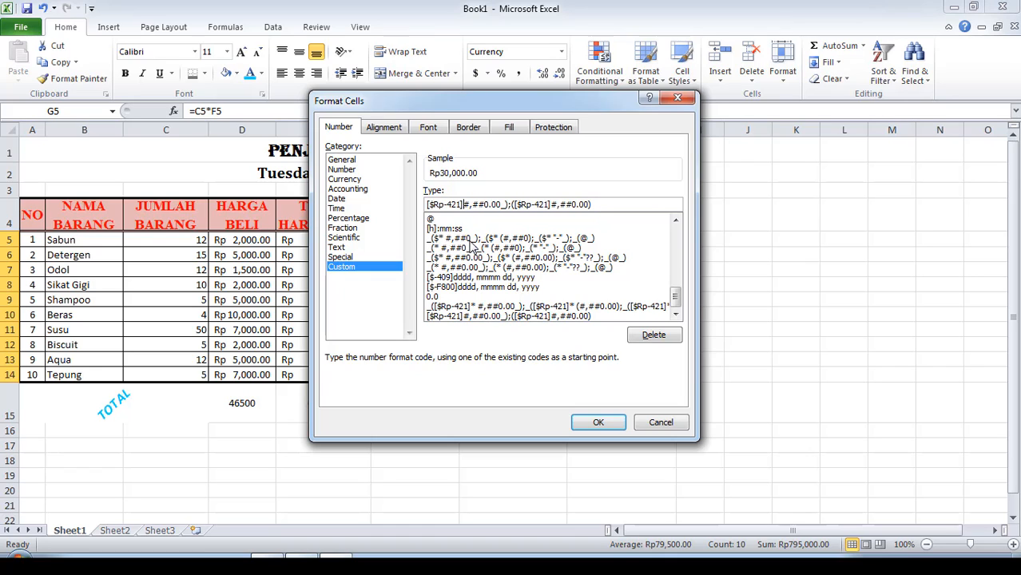
pyautogui.click(469, 230)
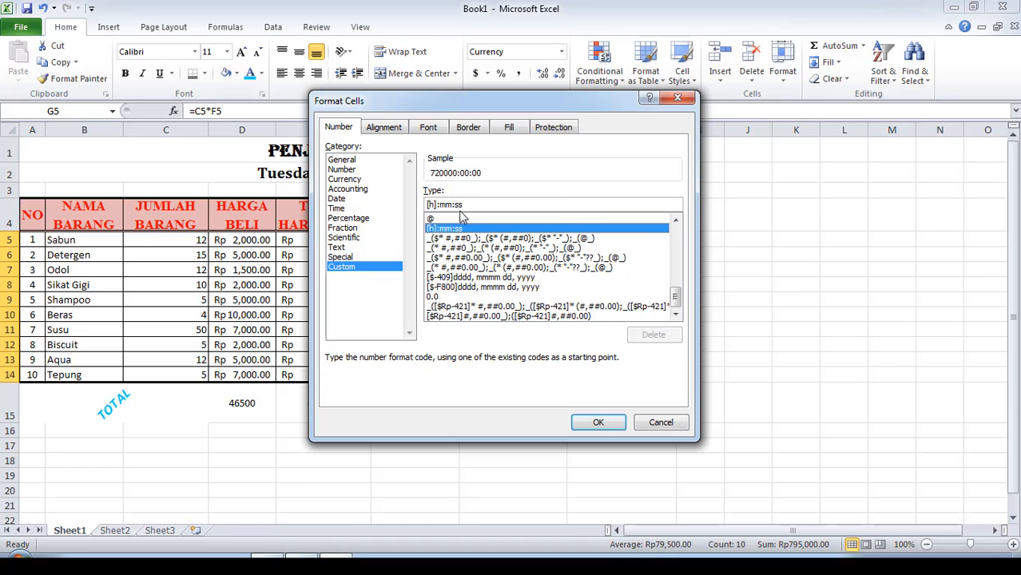
pyautogui.click(440, 220)
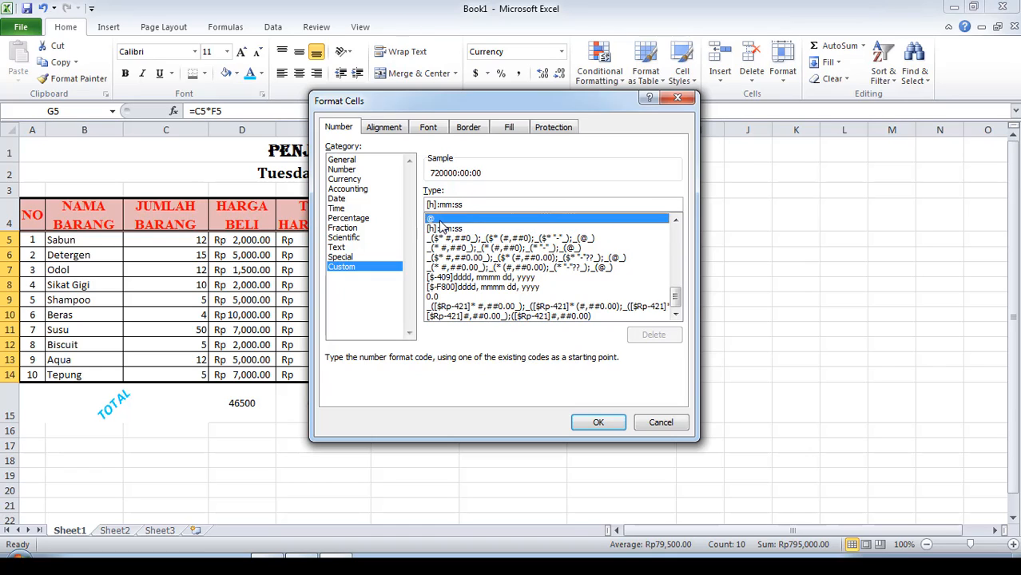
# - Apply the custom format [$Rp-421]#,##0.00_);([$Rp-421]#,##0.00) to G5:G14 with spacing inserted between the first [$Rp-421] and the number
pyautogui.click(554, 316)
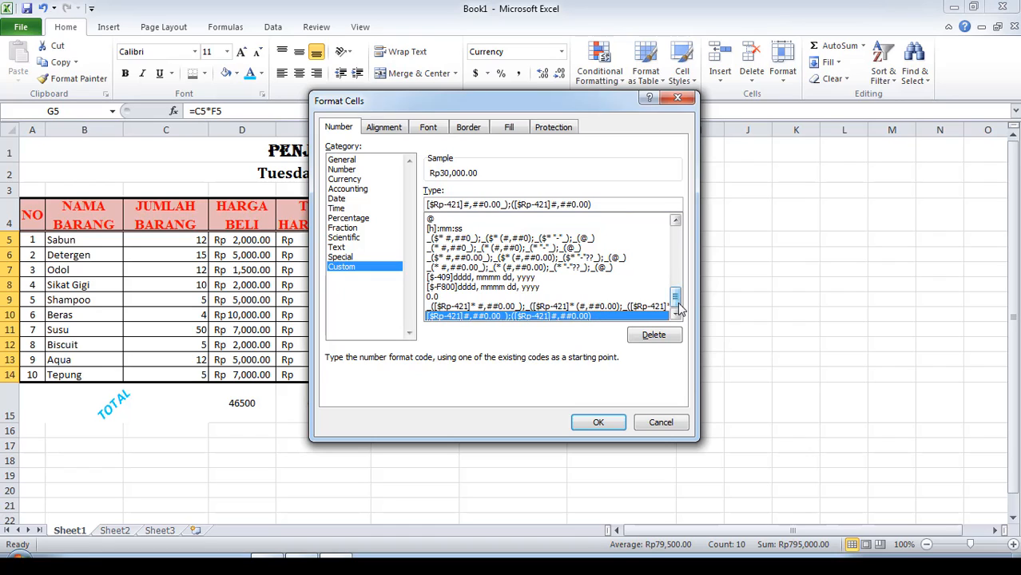
pyautogui.click(464, 205)
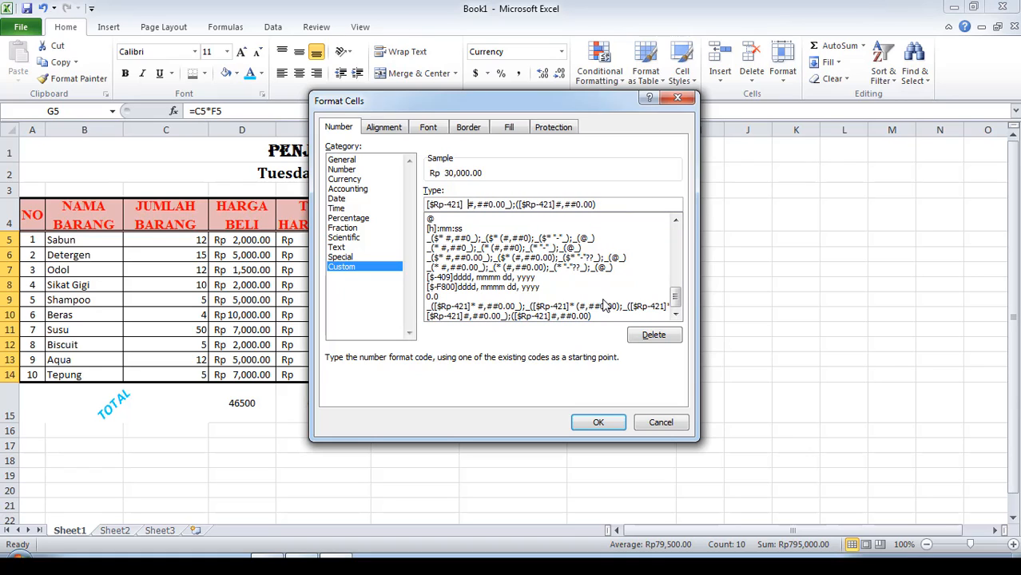
pyautogui.click(599, 423)
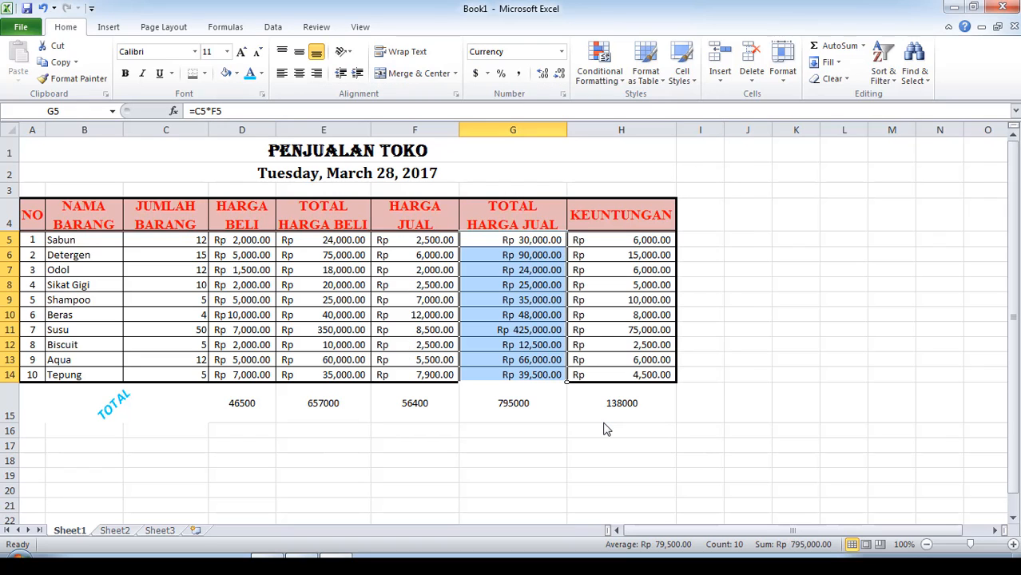
pyautogui.click(572, 429)
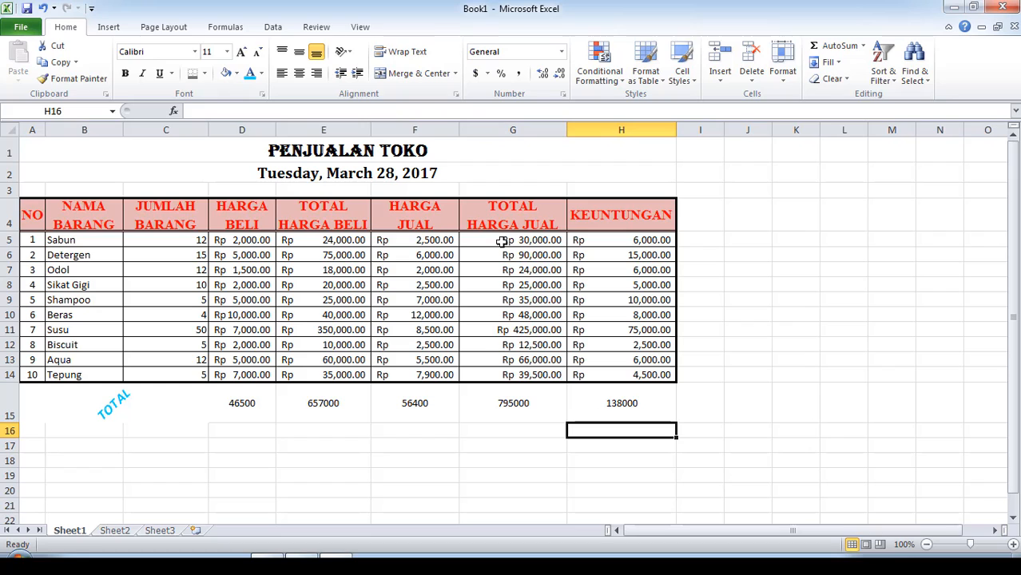
# - Centre the item figures in C5:H14, from JUMLAH BARANG to KEUNTUNGAN, both vertically and horizontally
pyautogui.moveTo(500, 241); pyautogui.dragTo(517, 373)
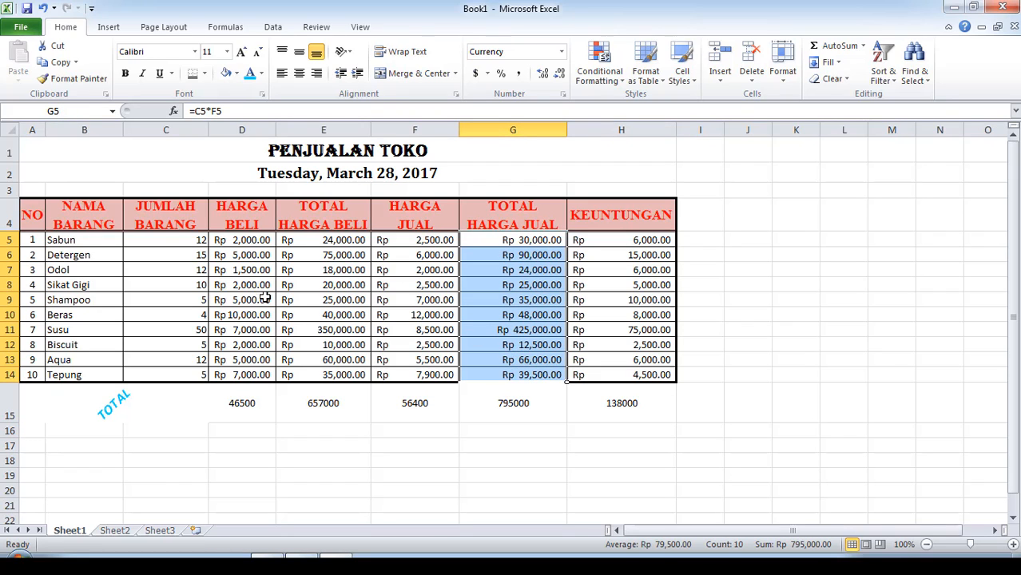
pyautogui.moveTo(179, 235); pyautogui.dragTo(634, 367)
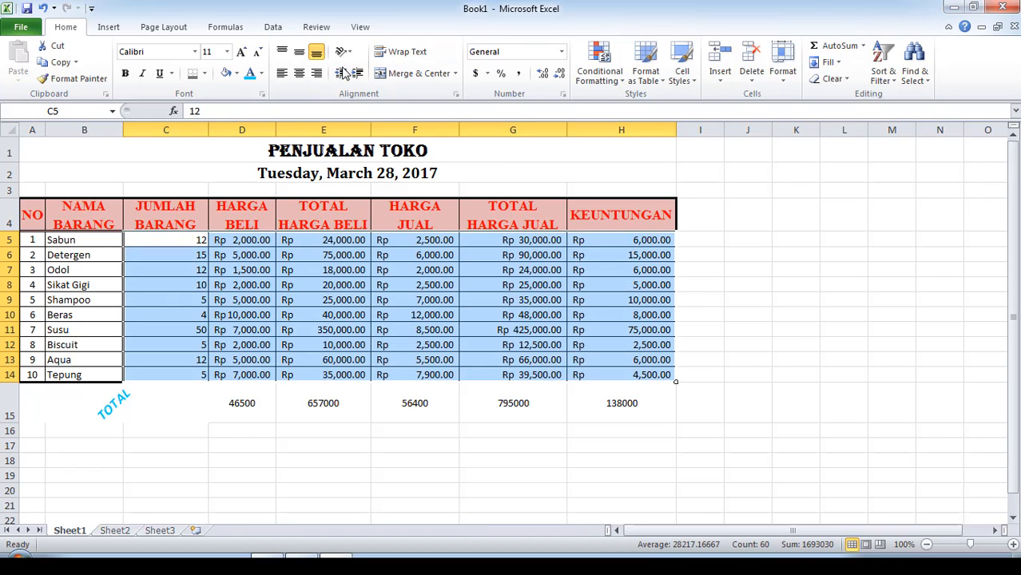
pyautogui.click(298, 53)
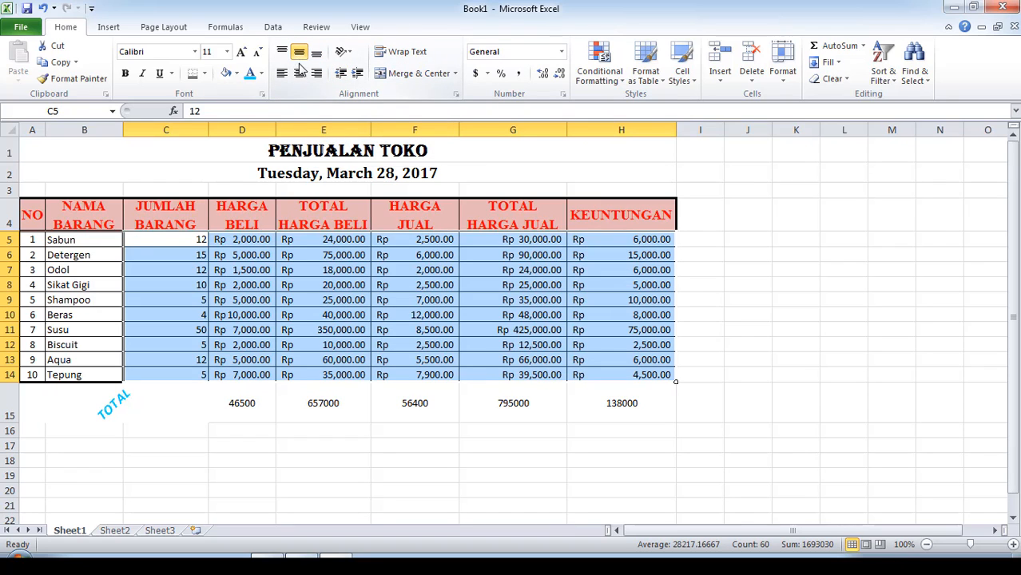
pyautogui.click(299, 73)
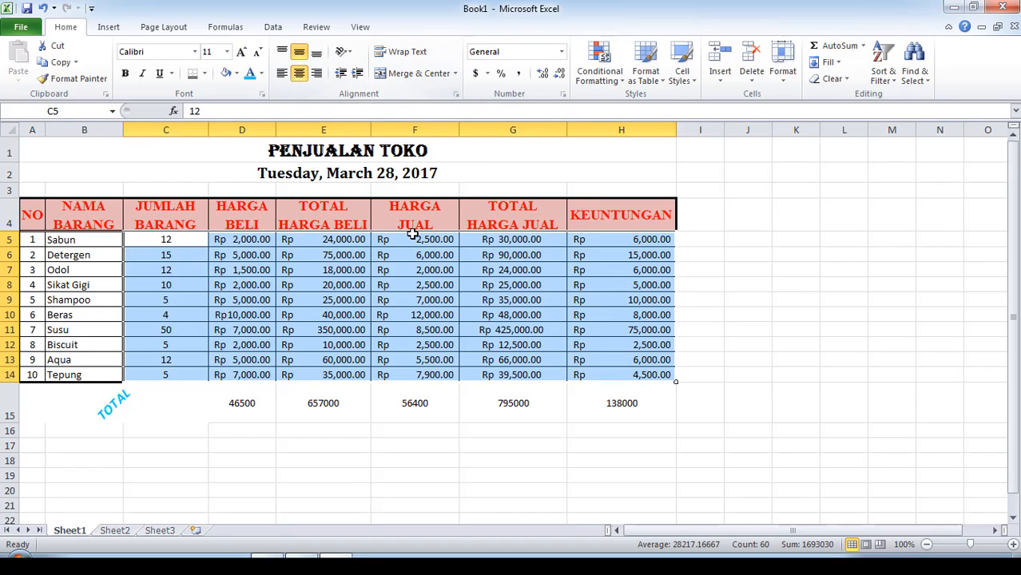
pyautogui.click(402, 488)
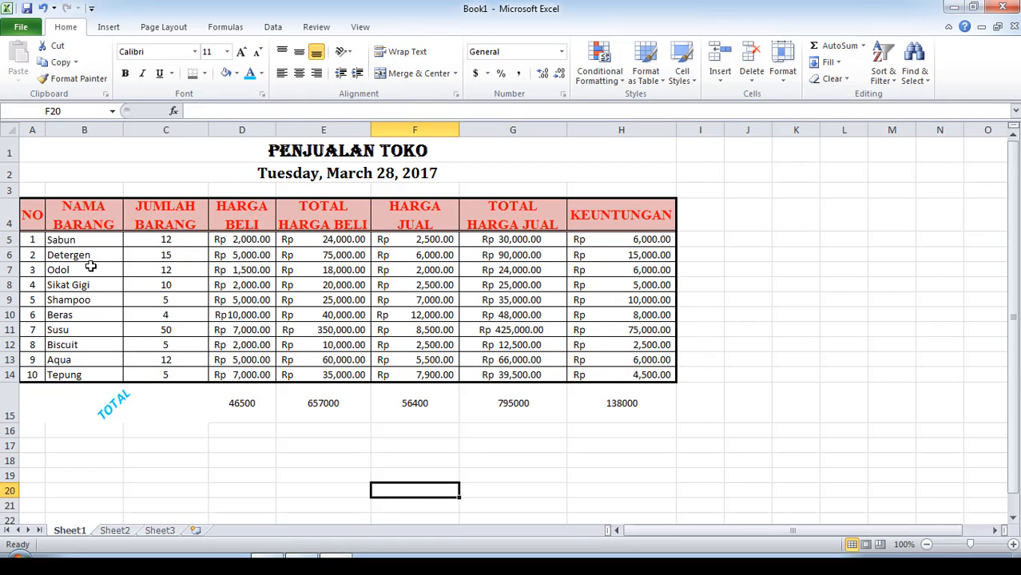
pyautogui.moveTo(77, 241); pyautogui.dragTo(93, 365)
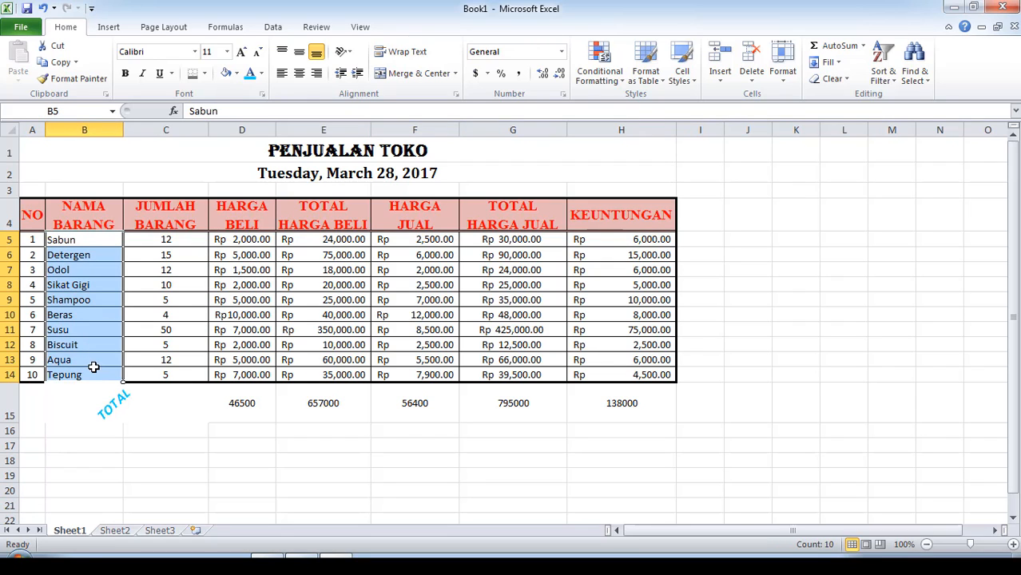
# - Format the TOTAL row A15:H15 as Accounting with 2 decimal places and the Rp Indonesian symbol
pyautogui.click(60, 402)
pyautogui.moveTo(132, 397); pyautogui.dragTo(626, 398)
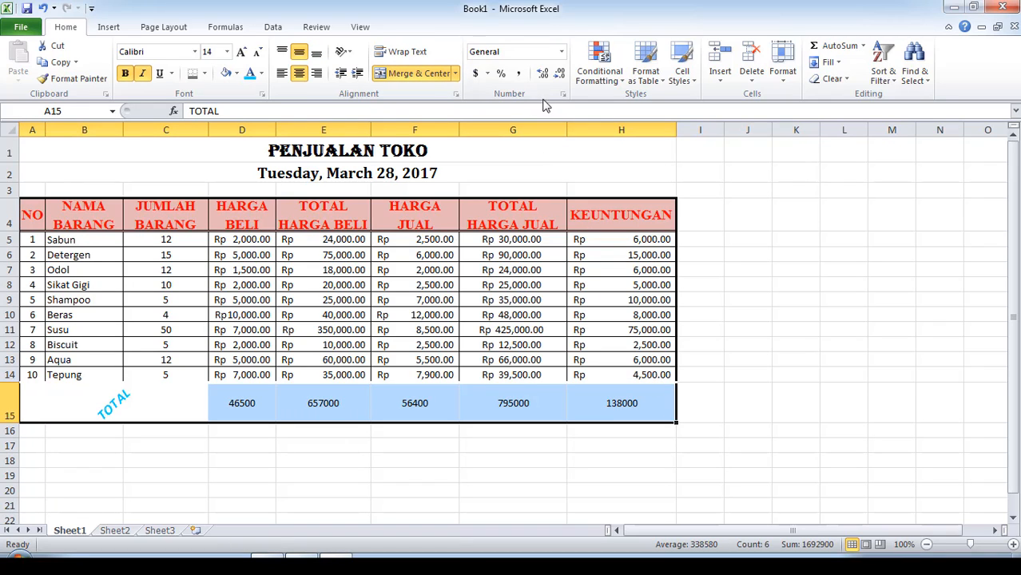
pyautogui.click(456, 95)
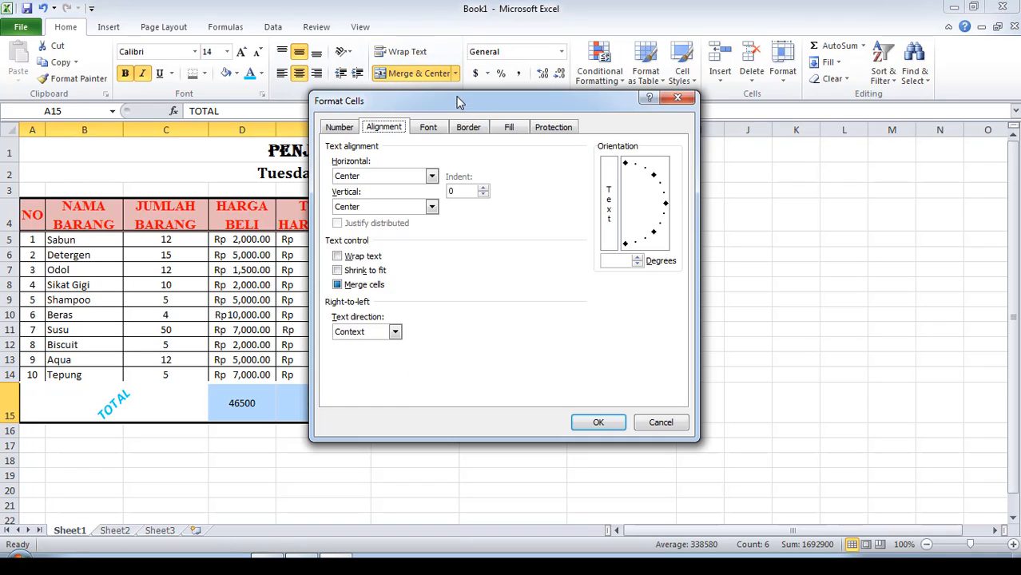
pyautogui.click(336, 130)
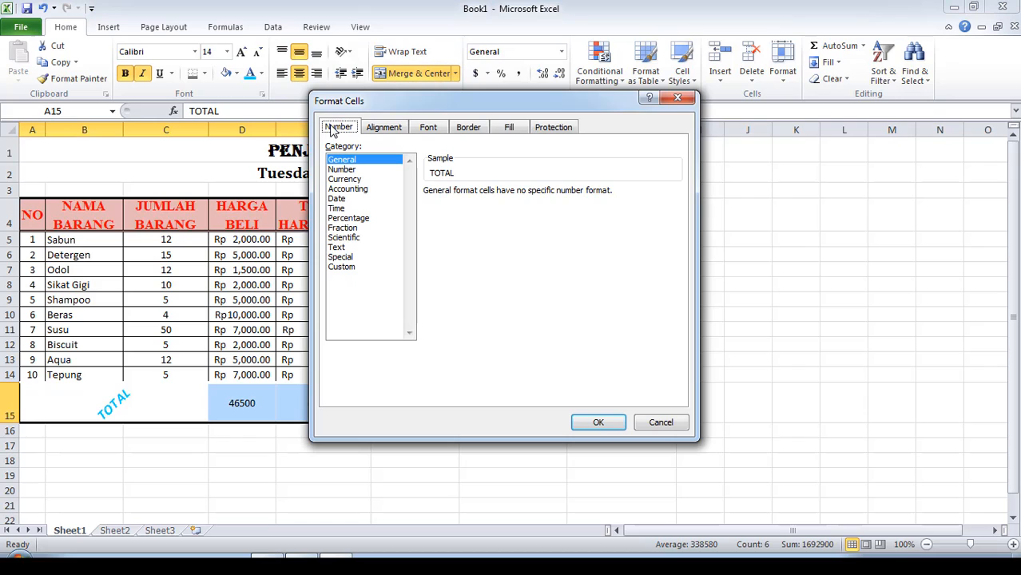
pyautogui.click(351, 189)
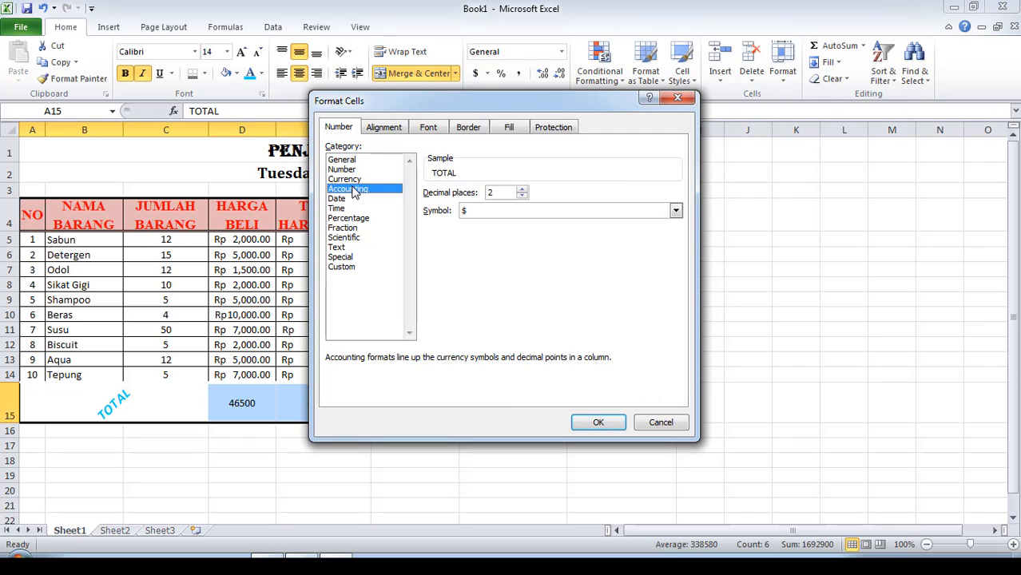
pyautogui.click(675, 212)
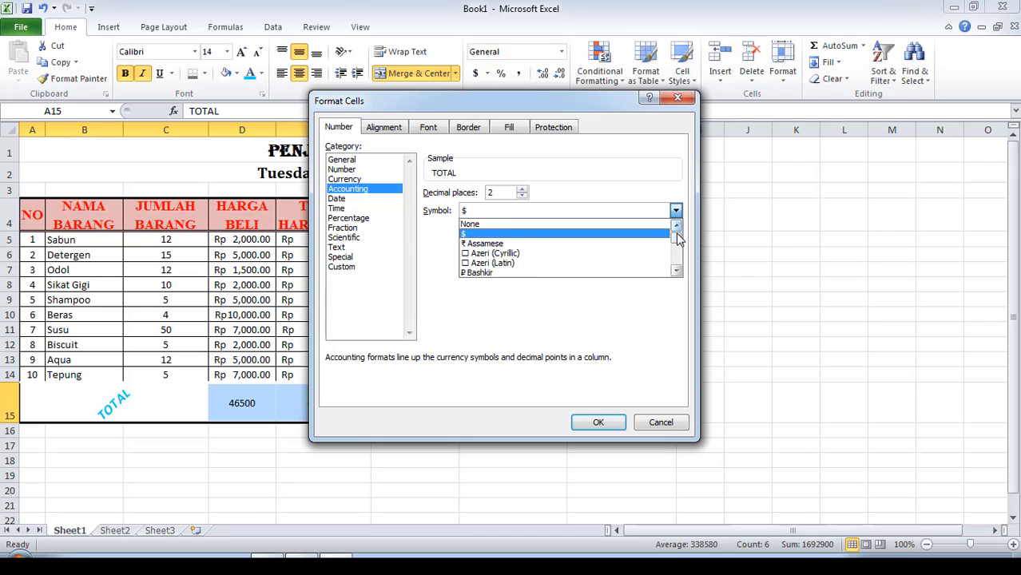
pyautogui.moveTo(676, 239)
pyautogui.mouseDown()
pyautogui.moveTo(676, 265)
pyautogui.moveTo(676, 249)
pyautogui.mouseUp()
pyautogui.click(674, 229)
pyautogui.click(675, 229)
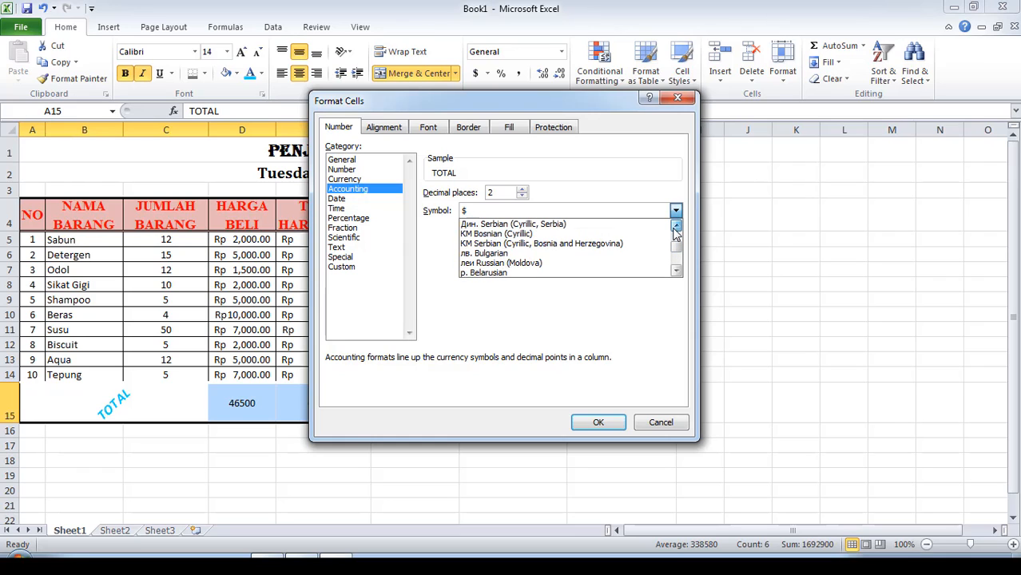
pyautogui.click(674, 228)
pyautogui.click(674, 229)
pyautogui.click(674, 229)
pyautogui.click(674, 228)
pyautogui.moveTo(675, 229); pyautogui.dragTo(675, 230)
pyautogui.click(675, 229)
pyautogui.click(675, 229)
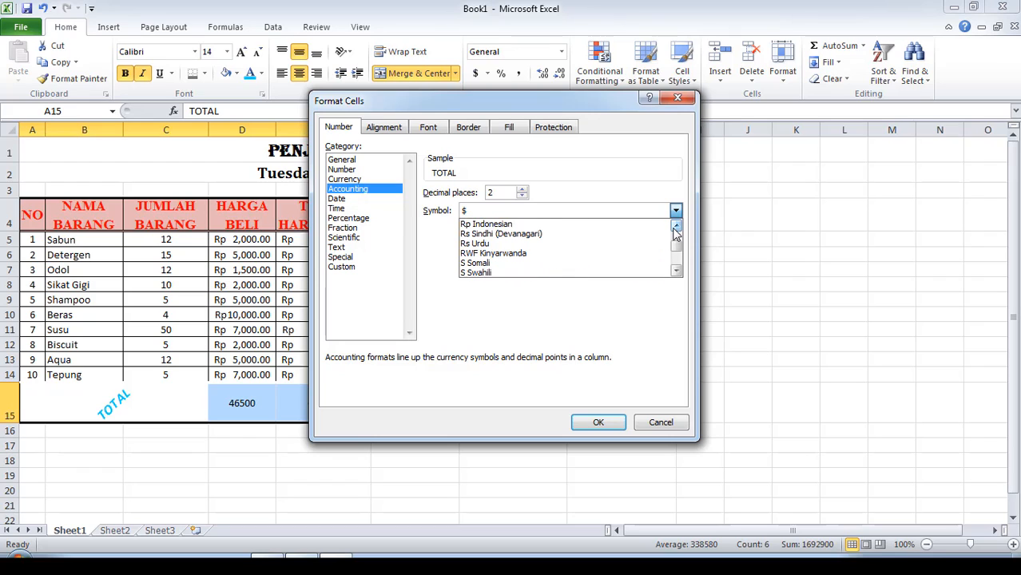
pyautogui.click(511, 225)
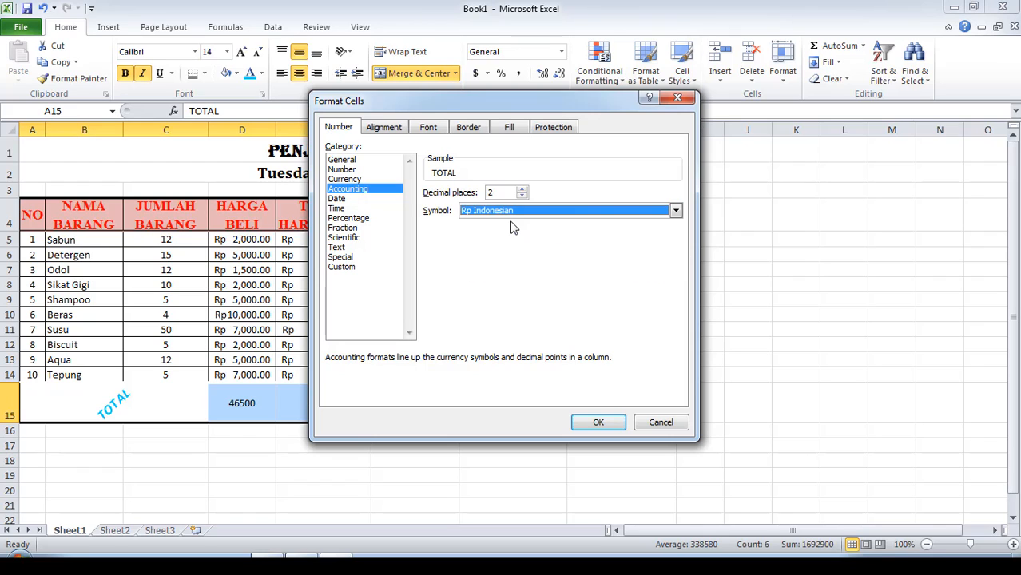
pyautogui.click(595, 422)
pyautogui.click(588, 476)
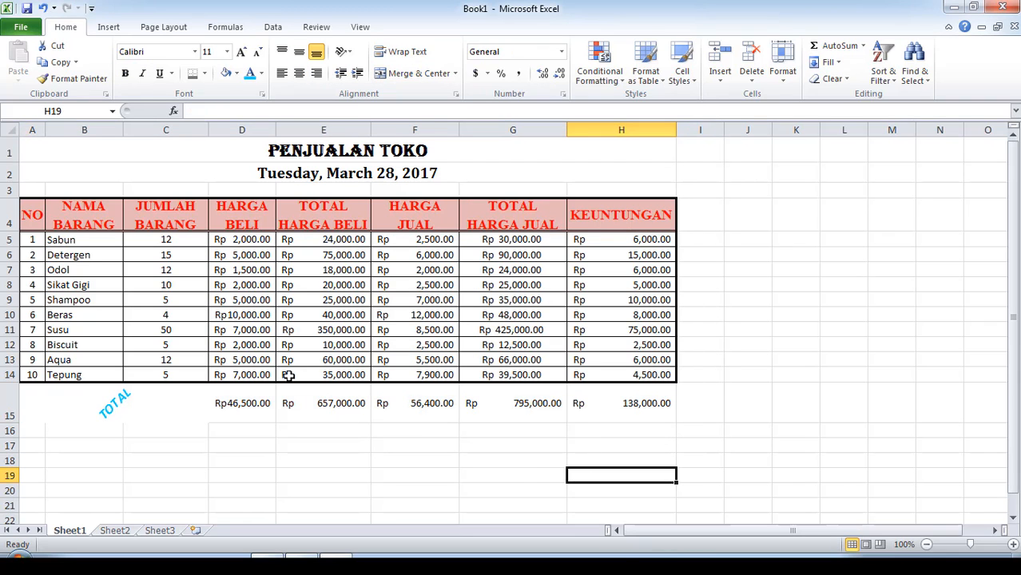
# - Apply a Thick Box Border around the TOTAL row A15:H15
pyautogui.moveTo(130, 397); pyautogui.dragTo(598, 392)
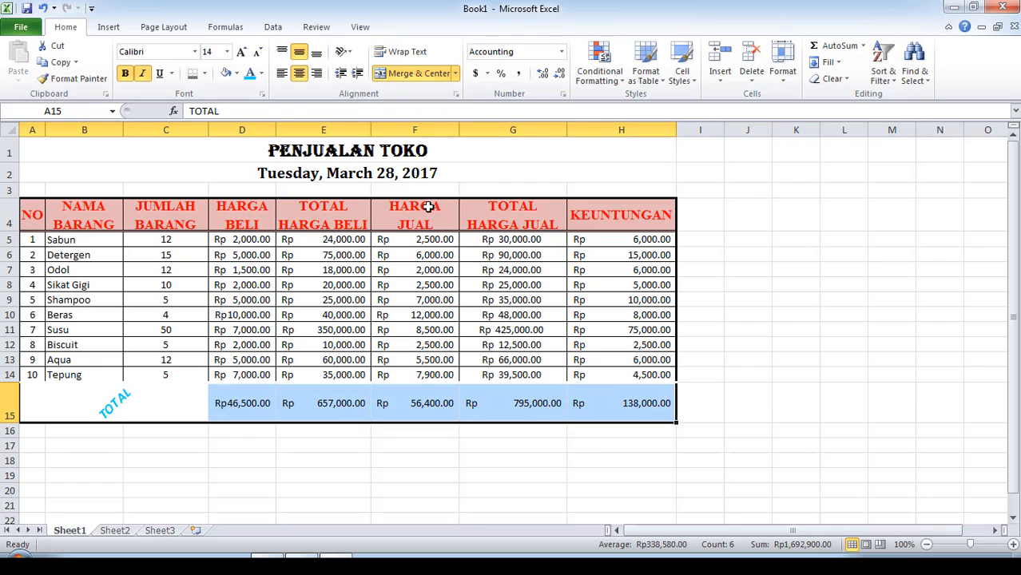
pyautogui.click(206, 74)
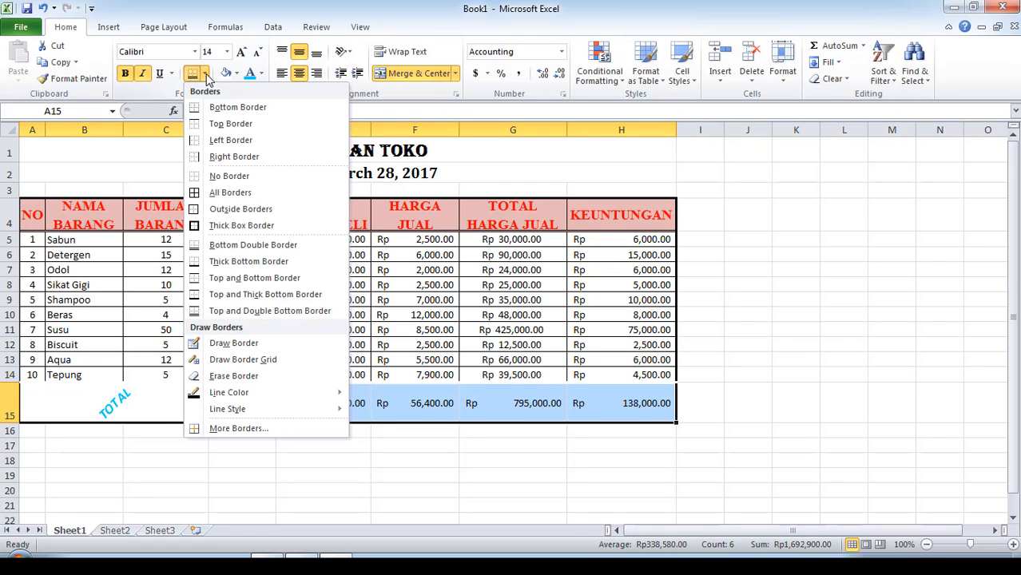
pyautogui.click(225, 225)
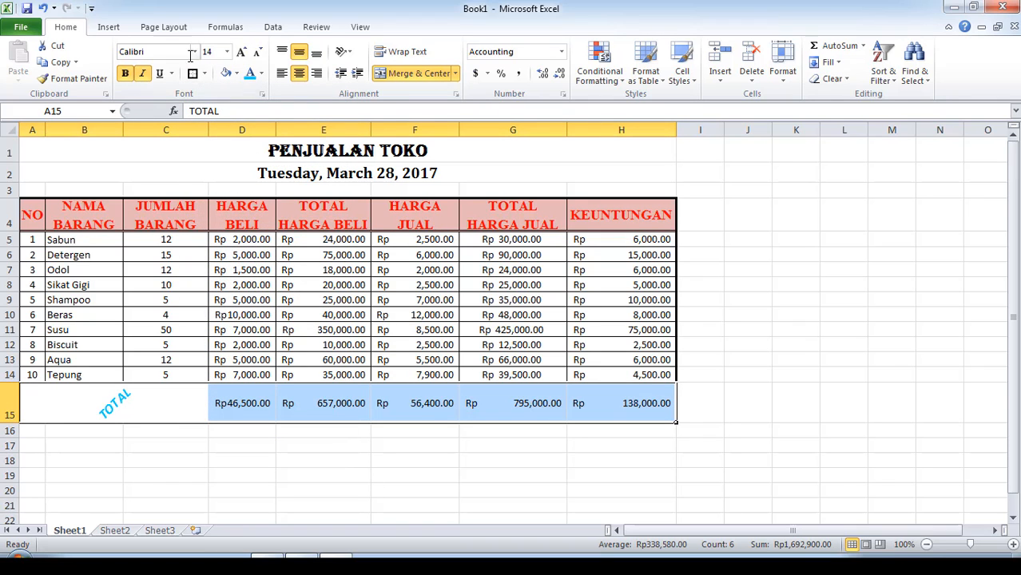
pyautogui.click(206, 74)
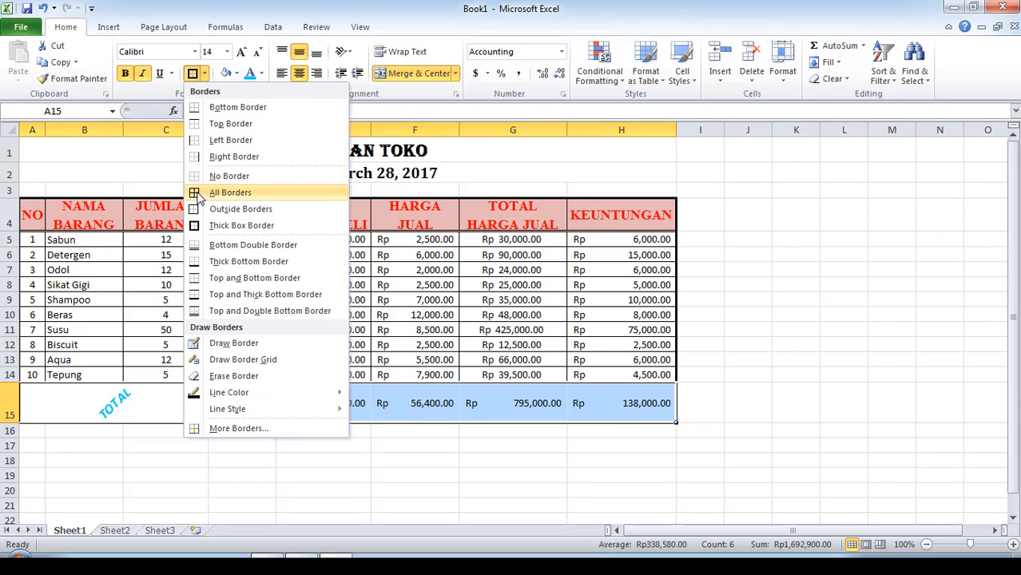
pyautogui.click(141, 88)
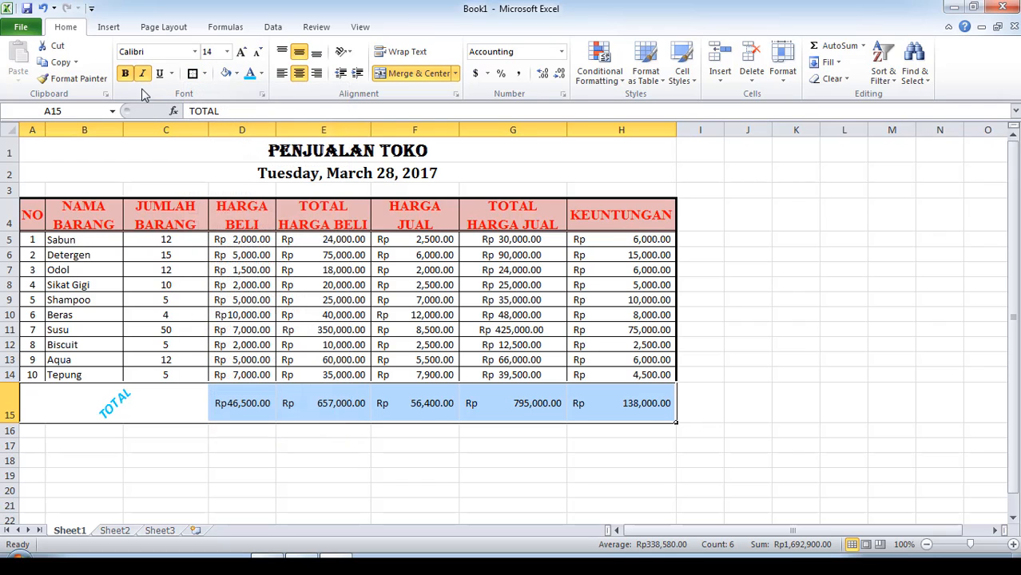
# - Give the TOTAL row A15:H15 a medium dash-dot line along its top edge and between its cells
pyautogui.click(263, 95)
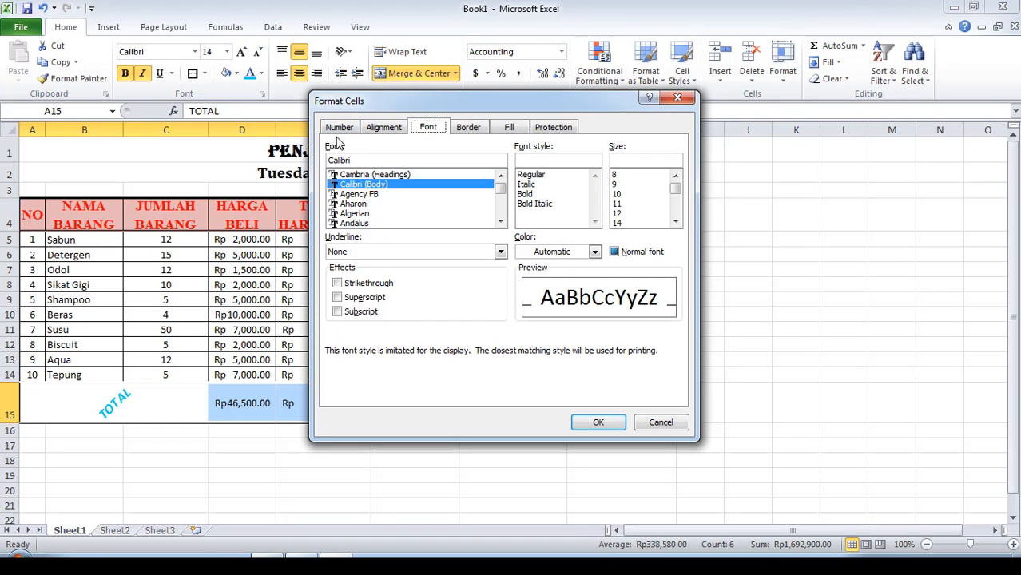
pyautogui.click(482, 131)
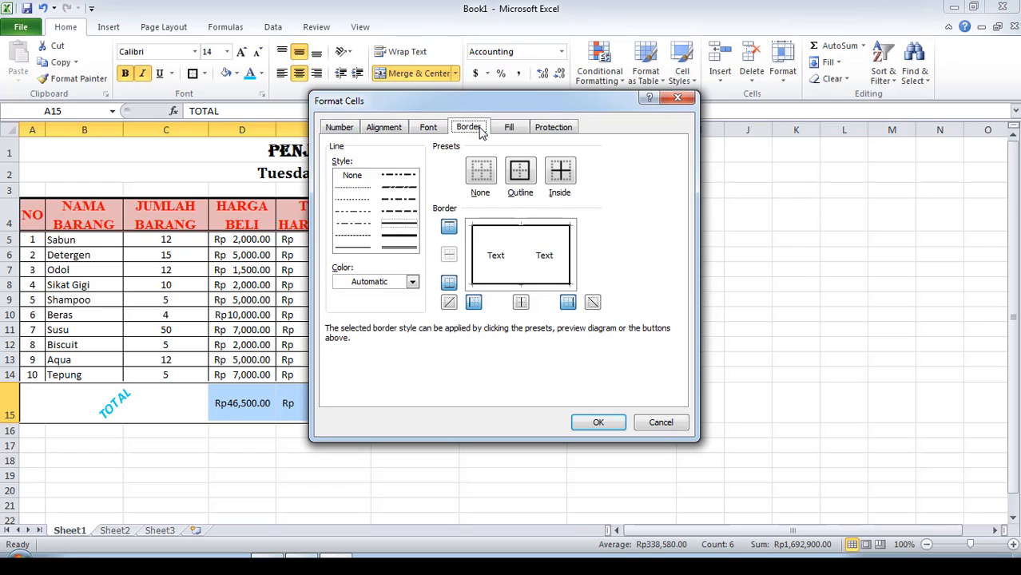
pyautogui.click(400, 201)
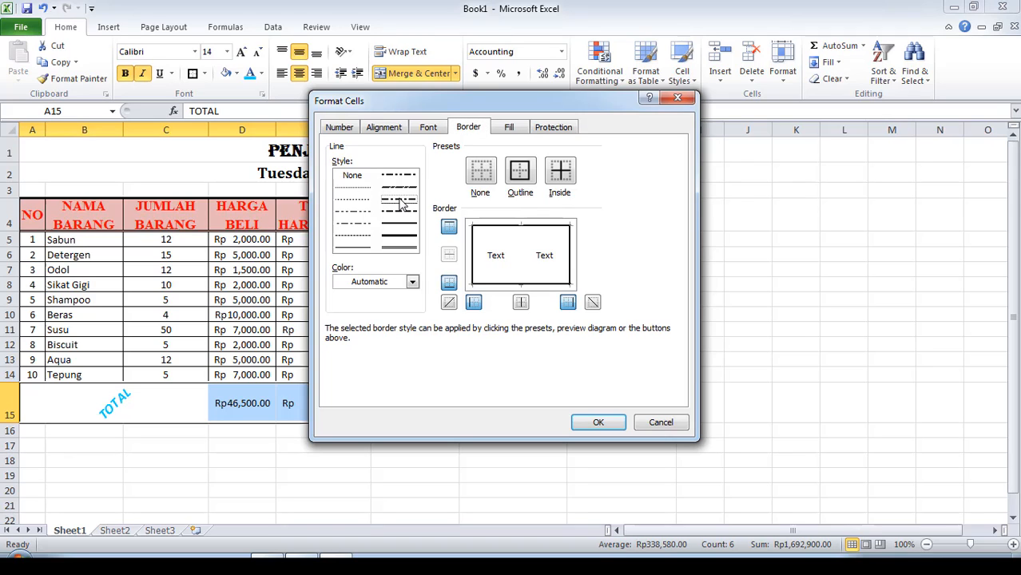
pyautogui.click(504, 229)
pyautogui.click(521, 265)
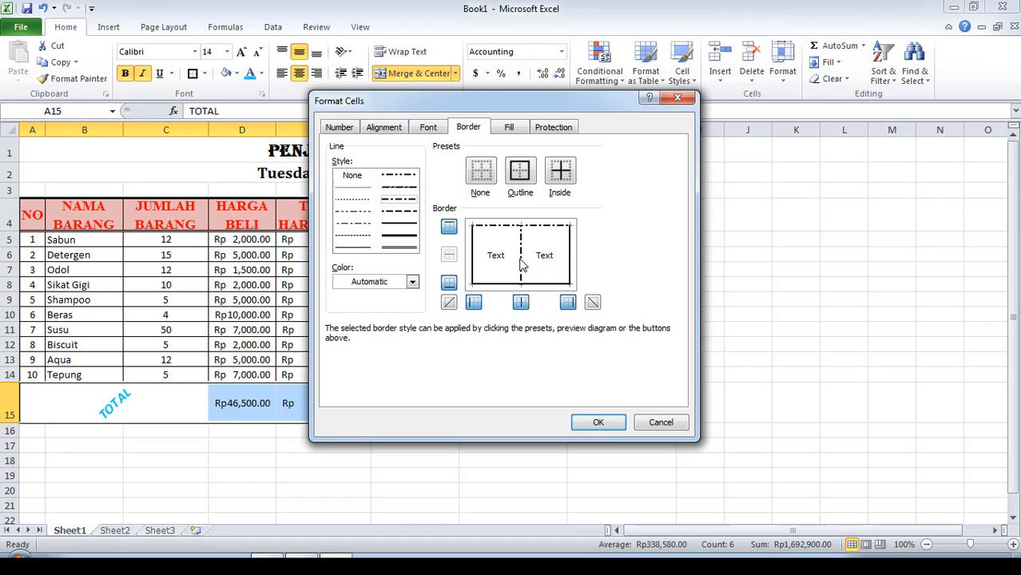
pyautogui.click(589, 423)
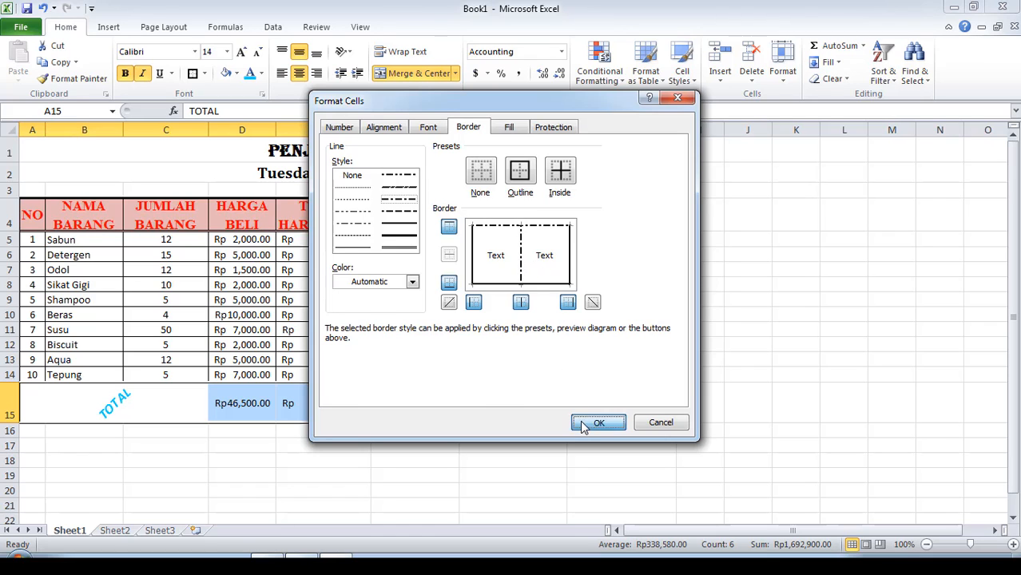
pyautogui.click(556, 488)
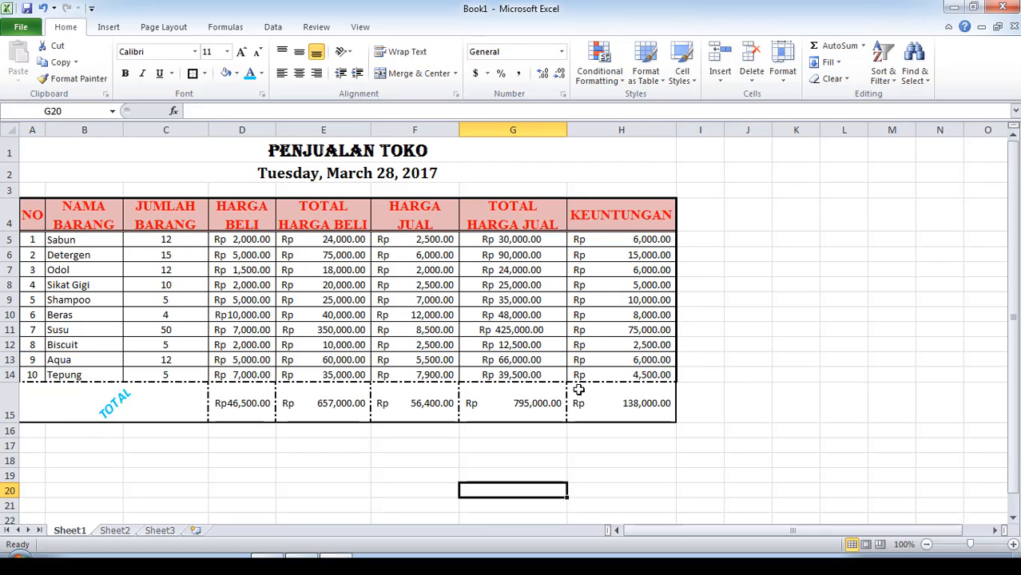
# - Set the left, bottom and right borders of the TOTAL row A15:H15 to a thick solid line
pyautogui.moveTo(65, 405); pyautogui.dragTo(579, 405)
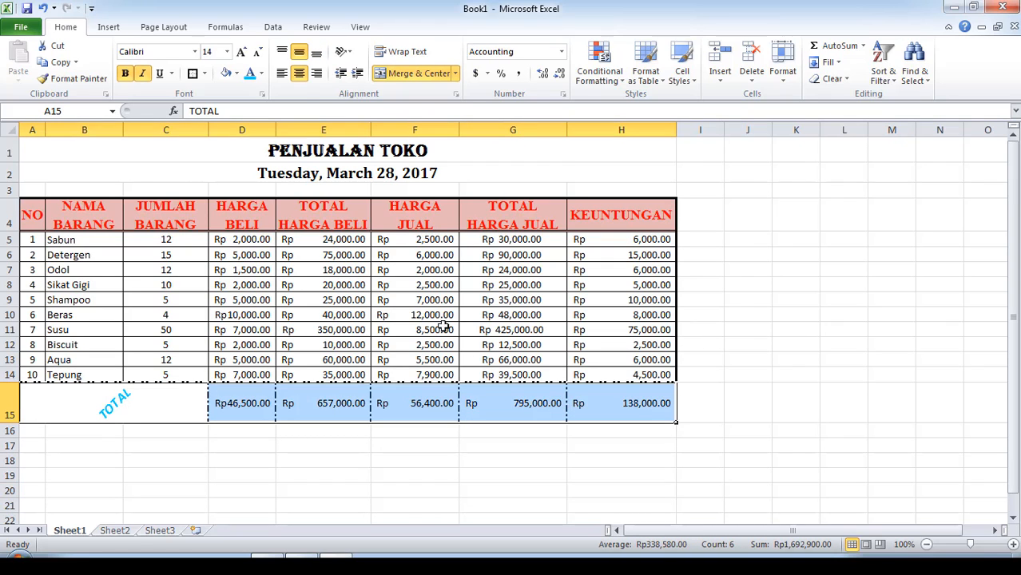
pyautogui.click(205, 73)
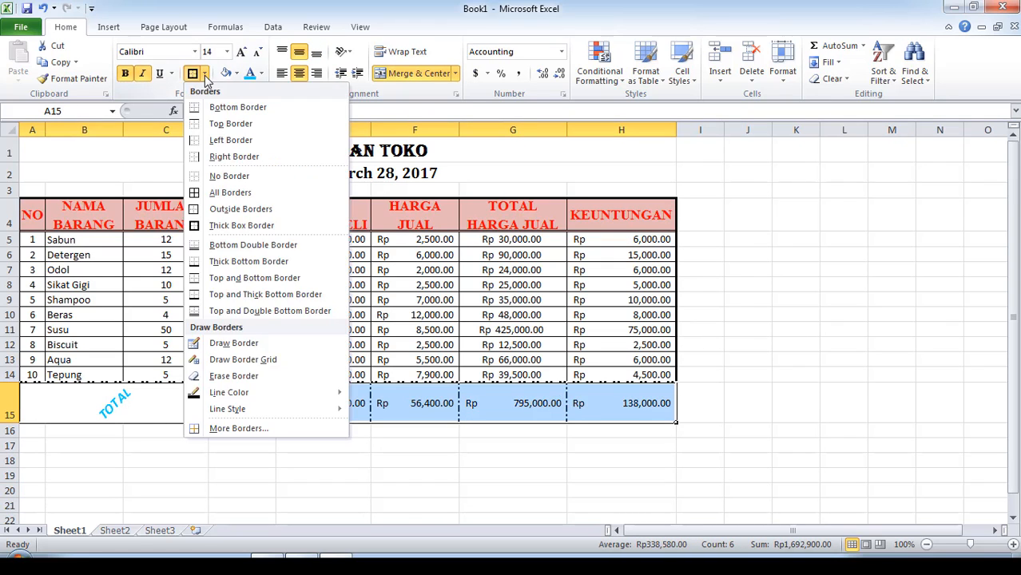
pyautogui.click(230, 430)
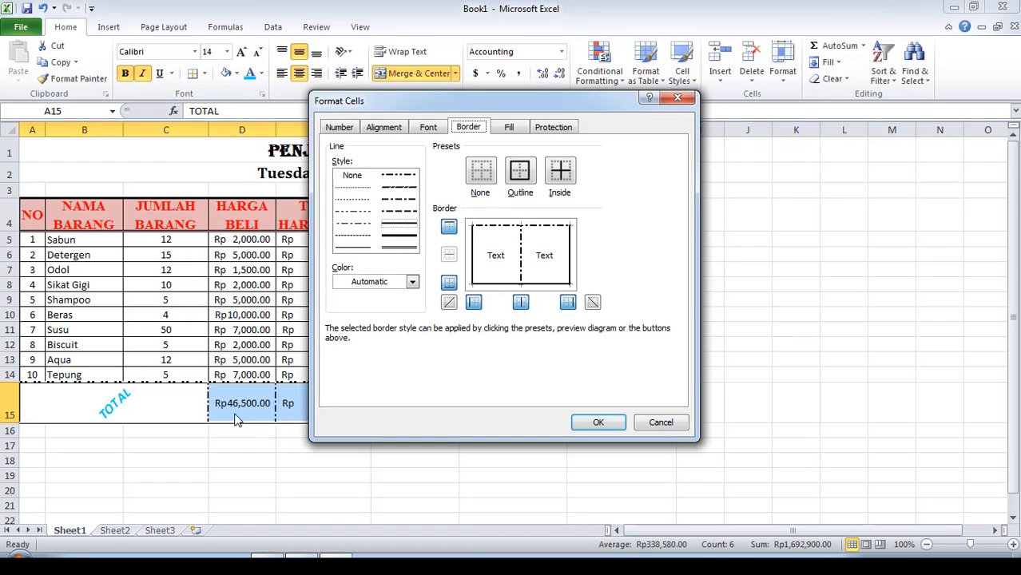
pyautogui.click(405, 238)
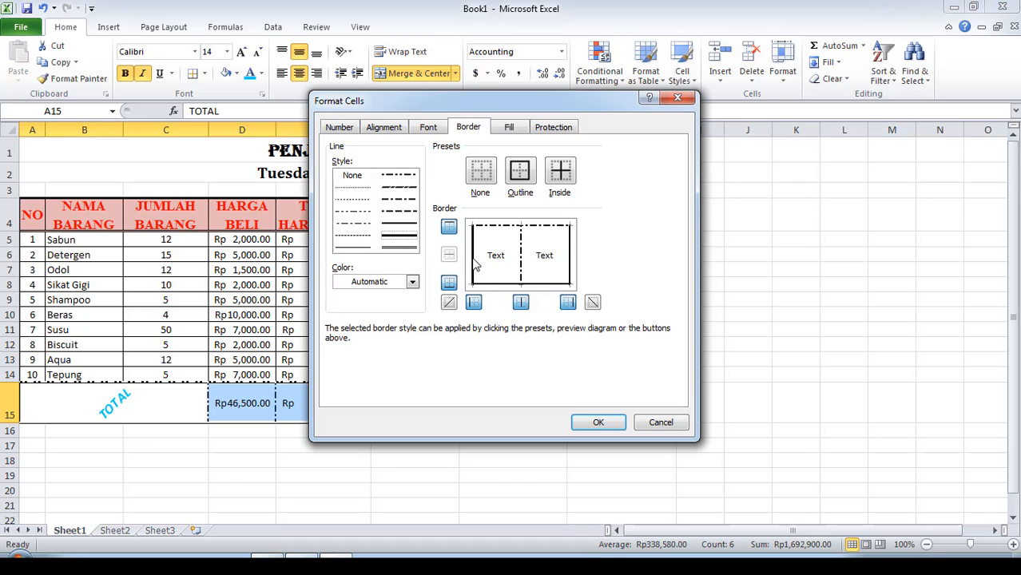
pyautogui.click(487, 284)
pyautogui.click(568, 252)
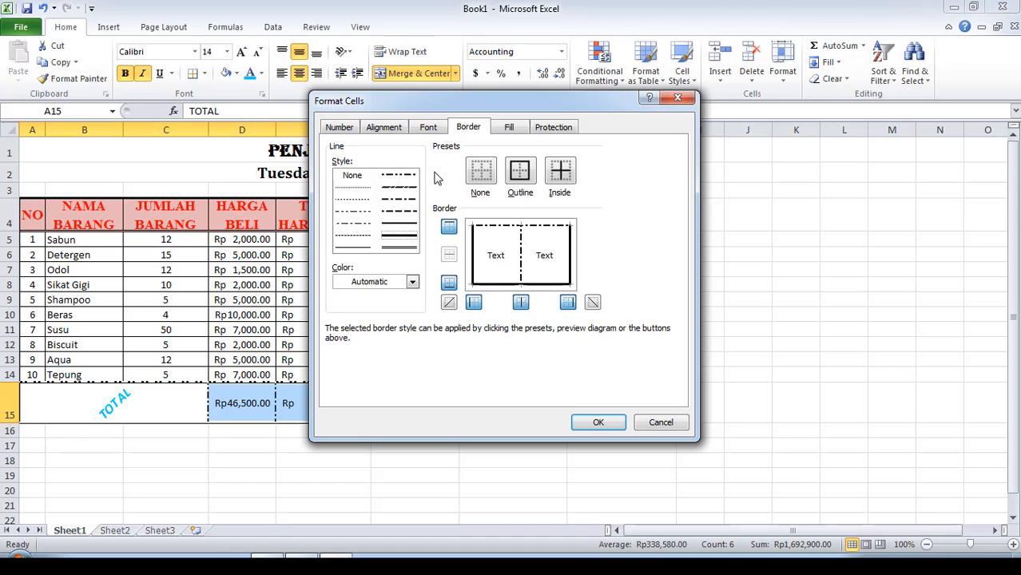
# - Recolour the TOTAL row's left, bottom and right borders red, and make its inner vertical borders a red slanted dash-dot line
pyautogui.click(412, 282)
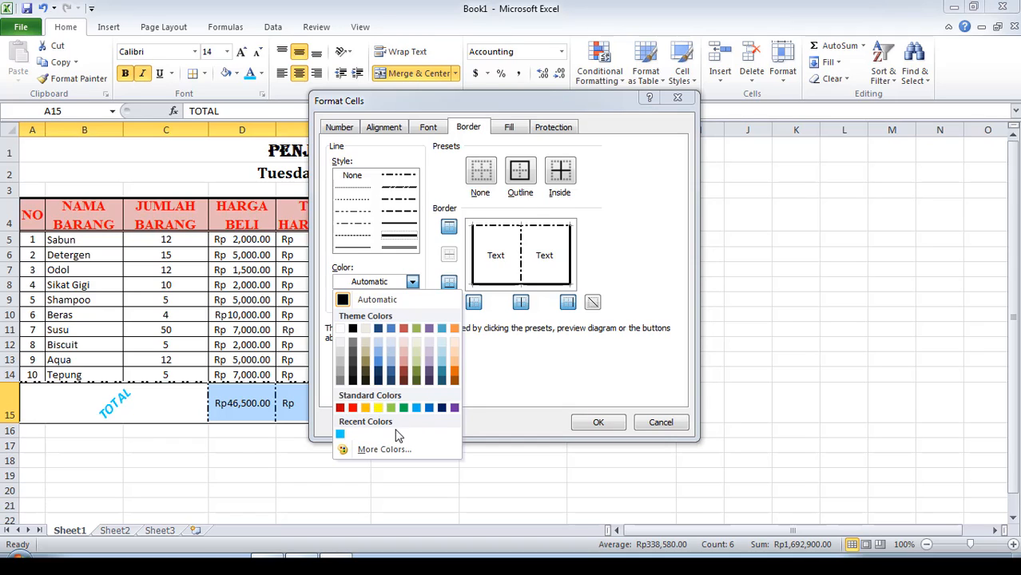
pyautogui.click(353, 408)
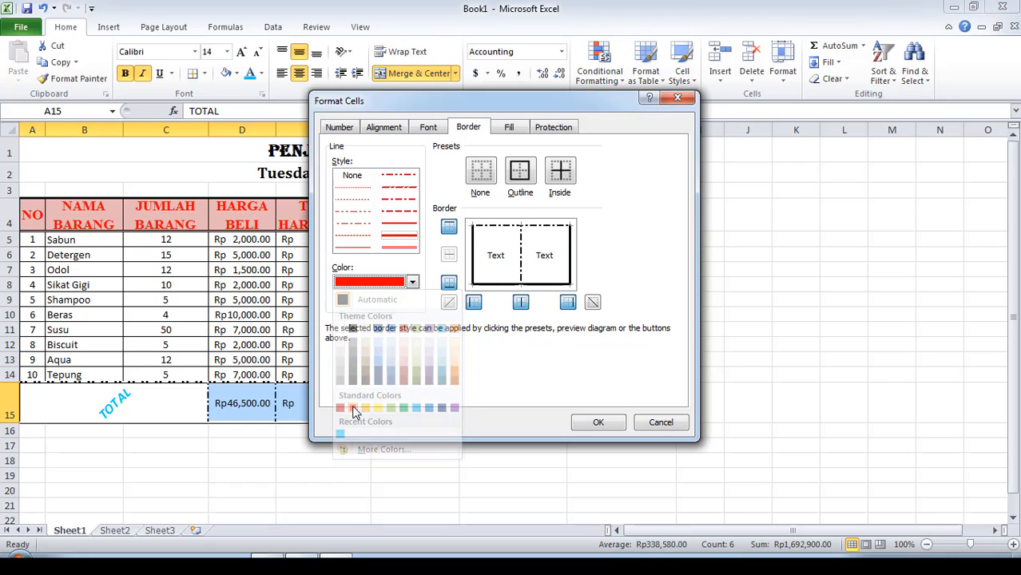
pyautogui.click(474, 265)
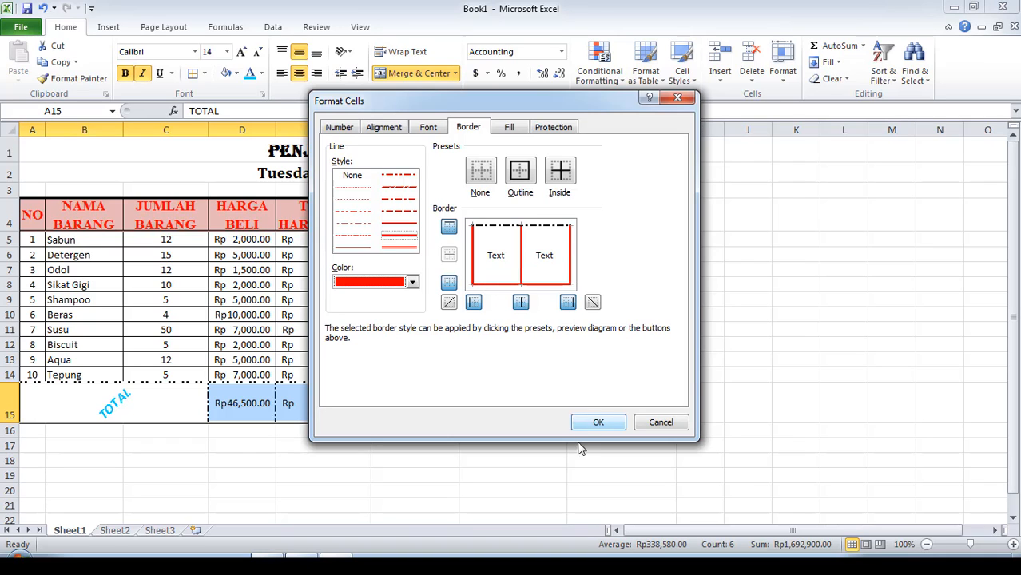
pyautogui.click(405, 189)
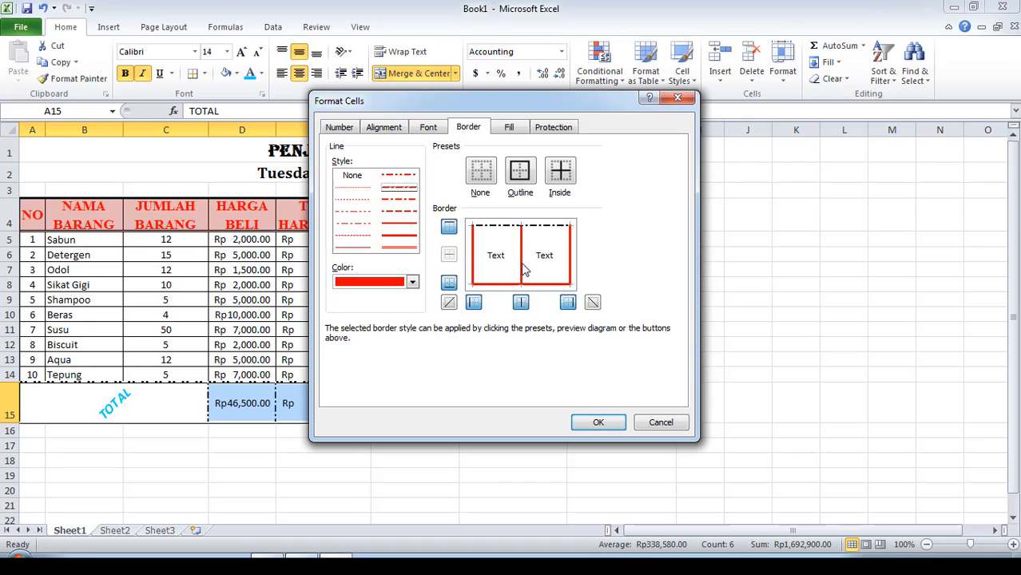
pyautogui.click(597, 423)
pyautogui.click(718, 472)
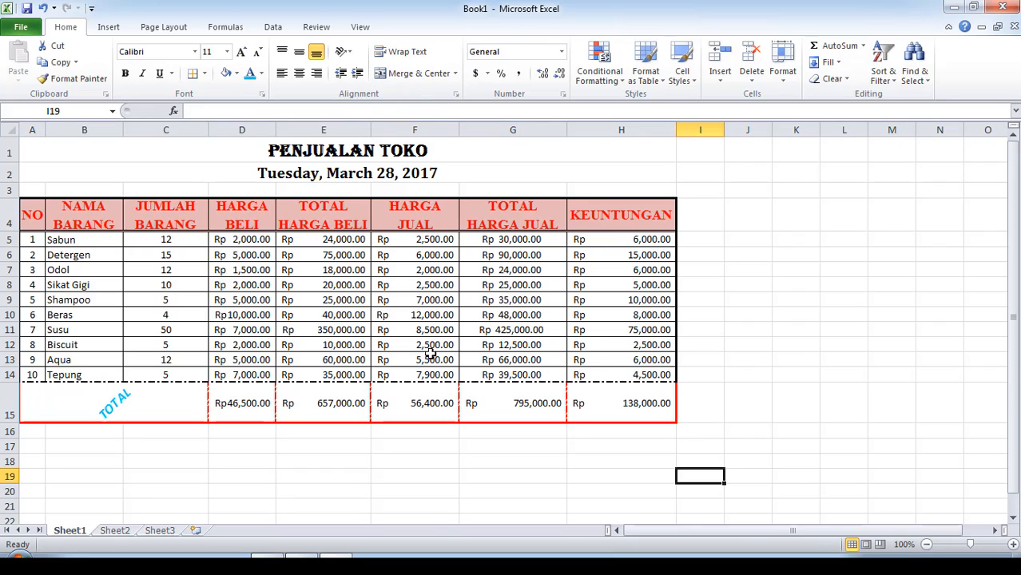
# - Change the font of the item rows and TOTAL row in A5:H15 to Batang
pyautogui.moveTo(35, 240); pyautogui.dragTo(610, 387)
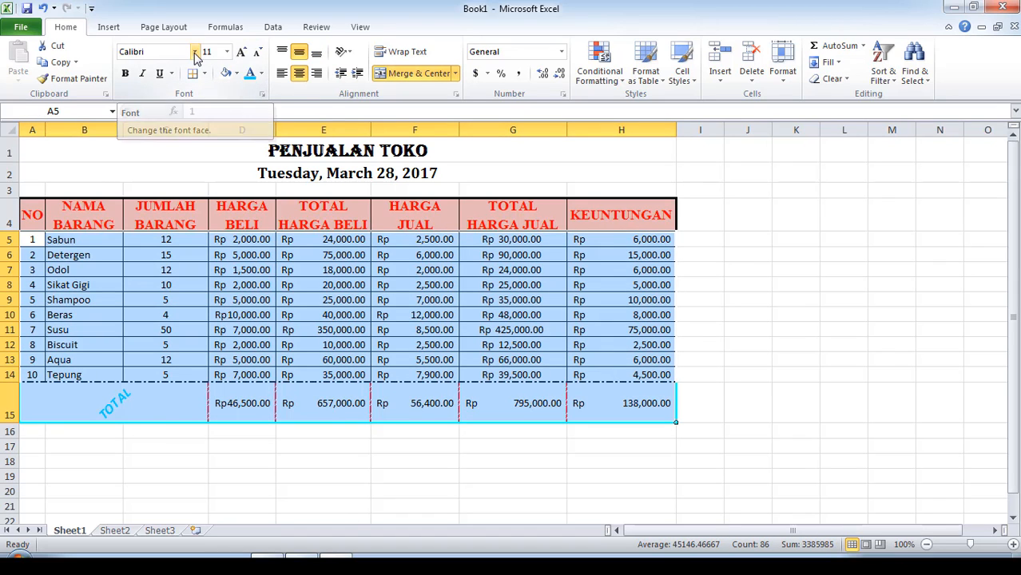
pyautogui.click(195, 53)
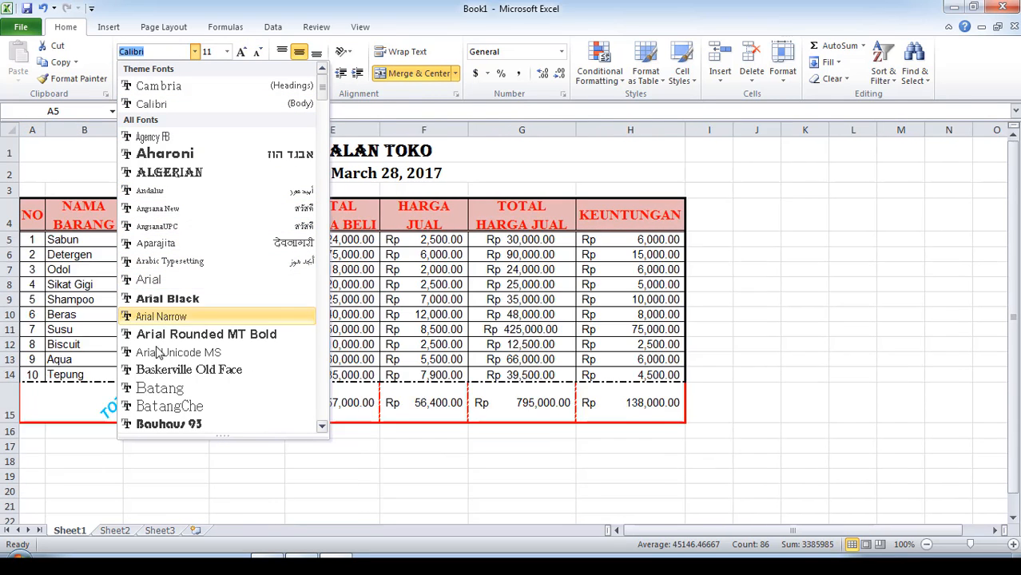
pyautogui.click(163, 388)
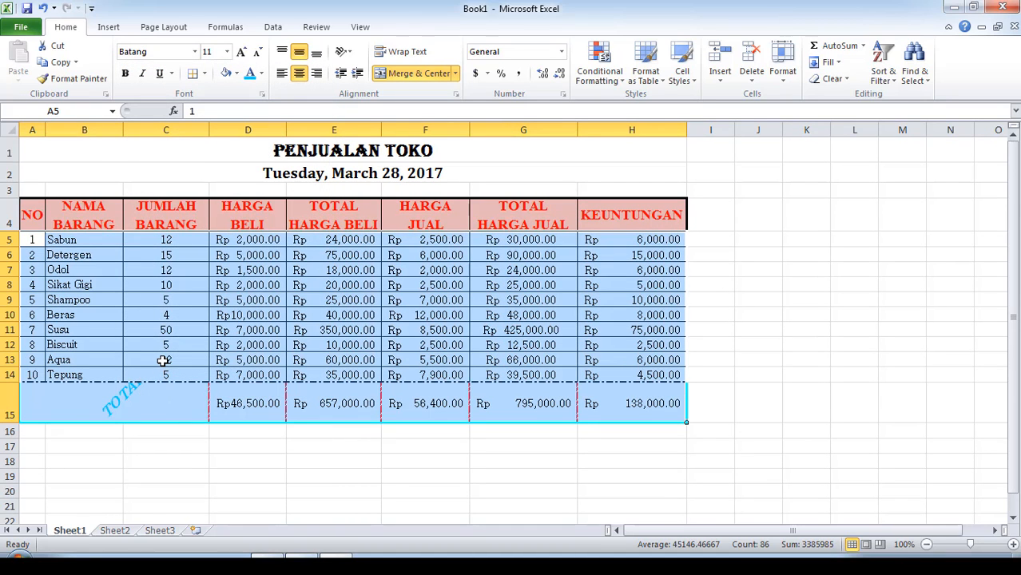
# - Fill the item number cells A5:A14 in the NO column with yellow
pyautogui.click(178, 461)
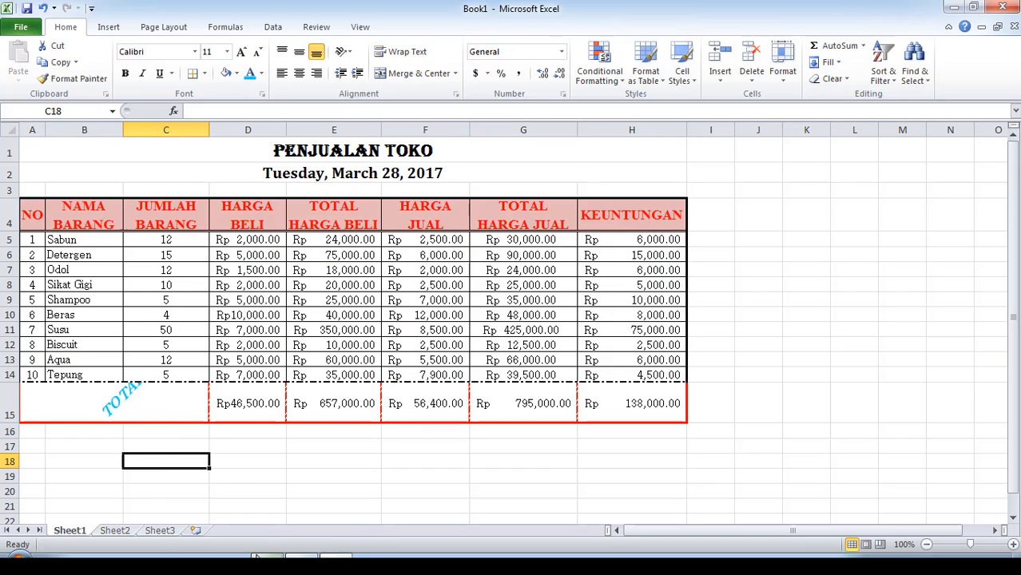
pyautogui.moveTo(257, 558)
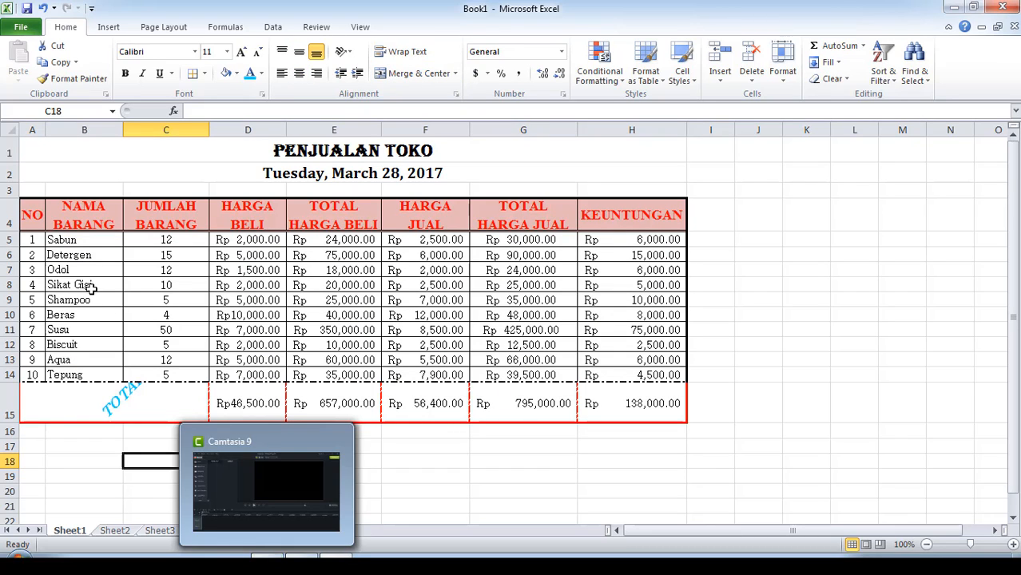
pyautogui.moveTo(35, 239); pyautogui.dragTo(30, 372)
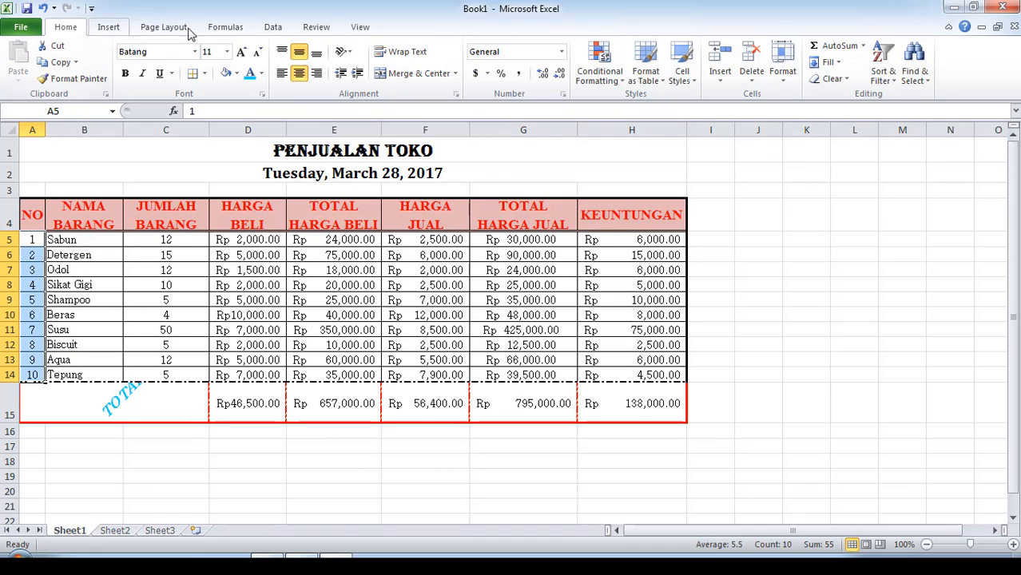
pyautogui.click(237, 72)
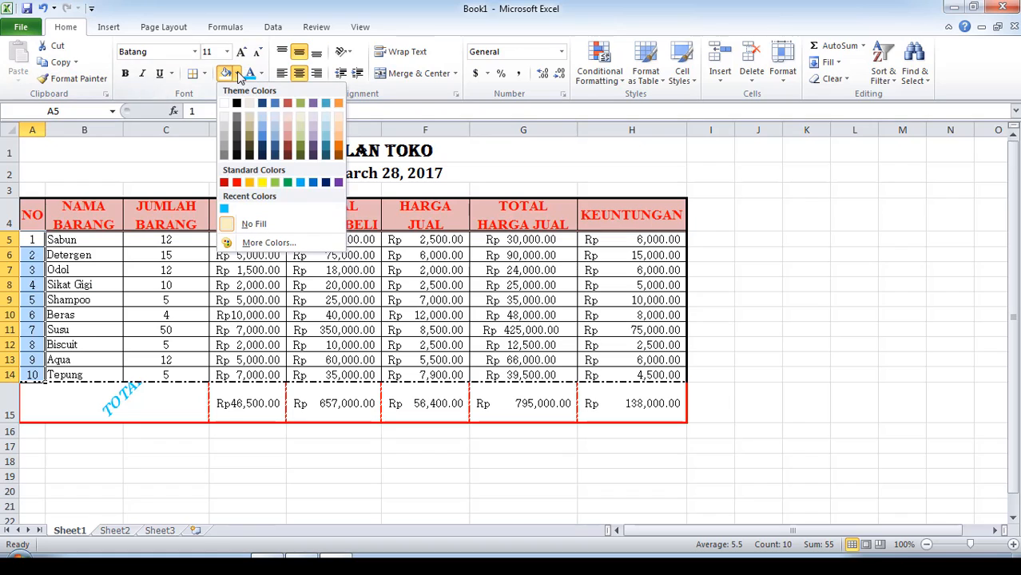
pyautogui.click(275, 183)
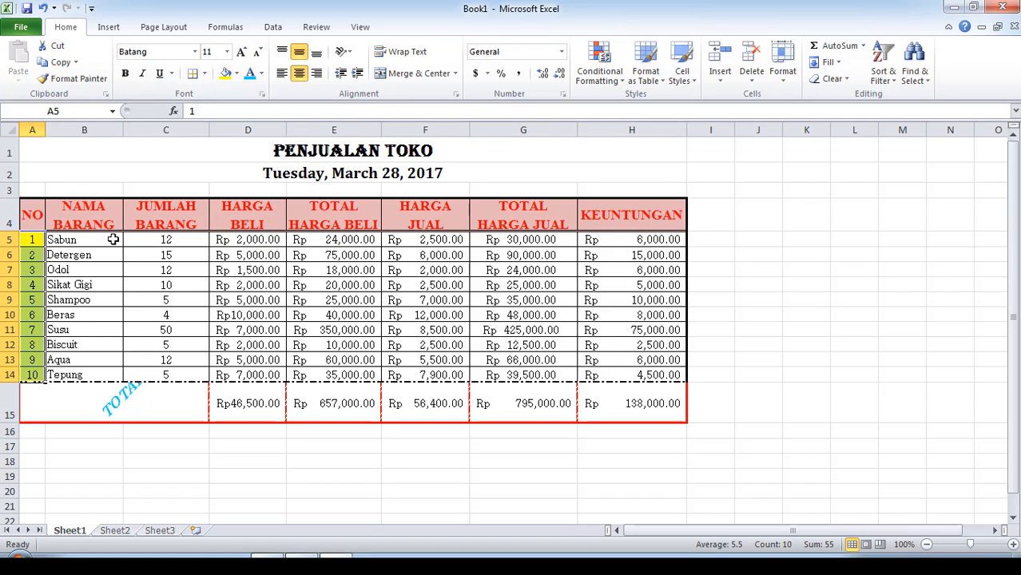
pyautogui.moveTo(29, 238); pyautogui.dragTo(34, 353)
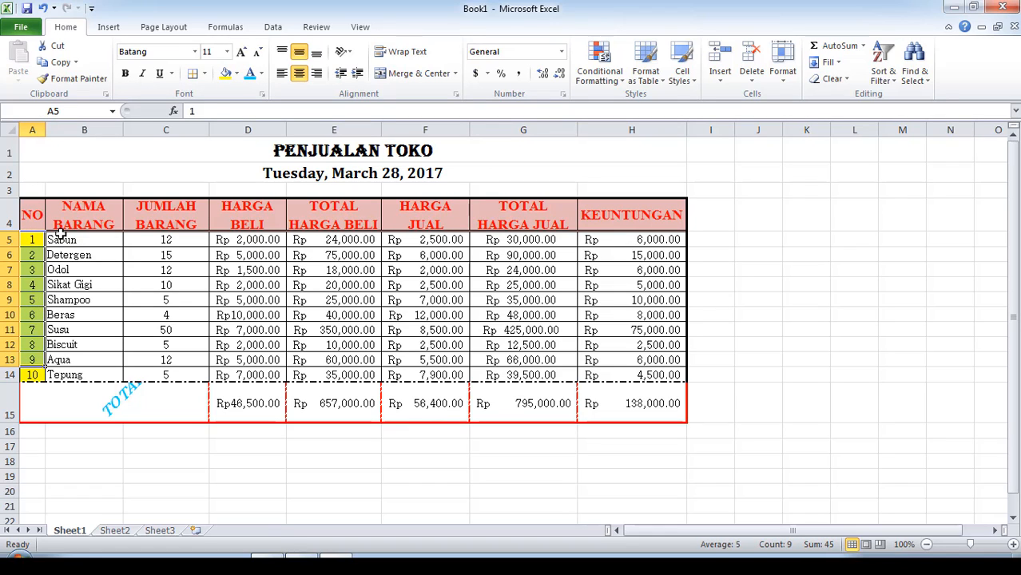
# - Fill the NAMA BARANG cells B5:B14 with light olive green and the JUMLAH BARANG cells C5:C14 with light orange
pyautogui.moveTo(61, 233); pyautogui.dragTo(75, 373)
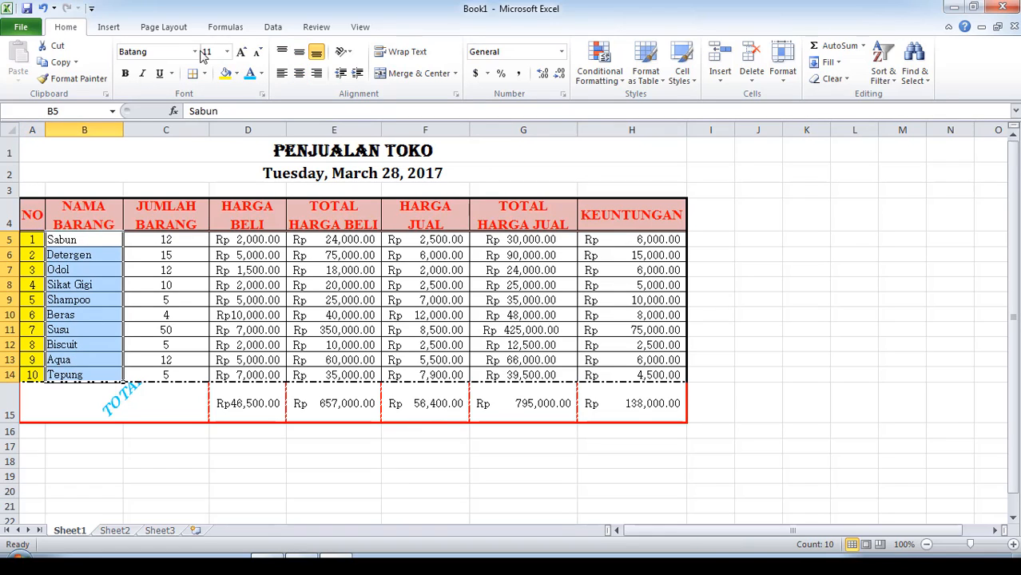
pyautogui.click(238, 74)
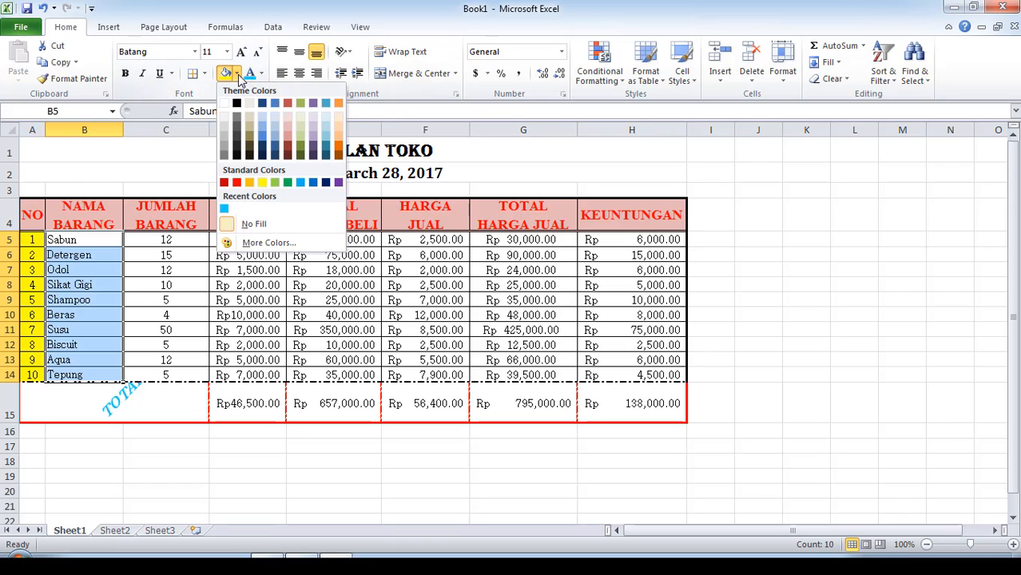
pyautogui.click(300, 126)
pyautogui.click(192, 244)
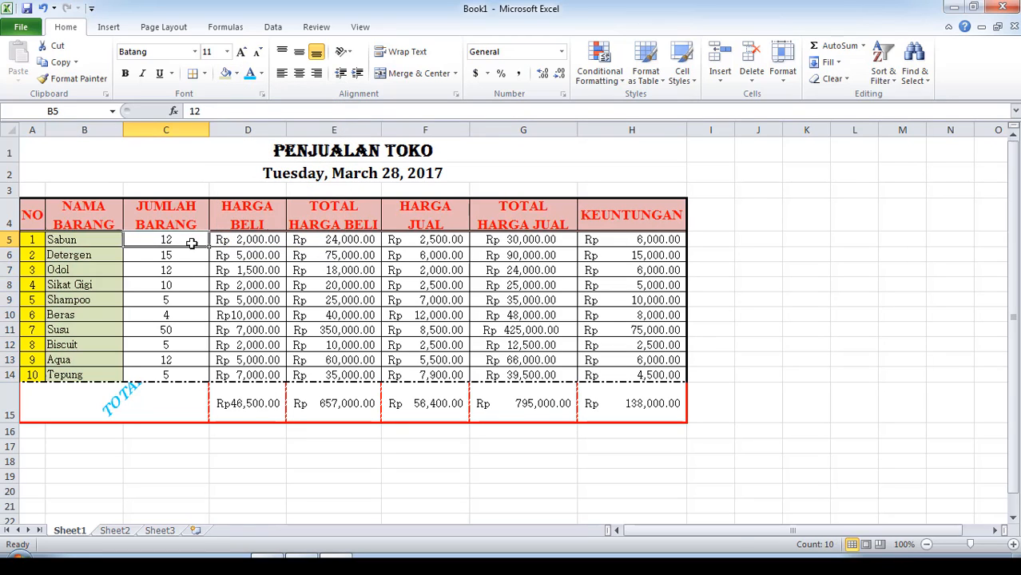
pyautogui.moveTo(192, 243); pyautogui.dragTo(192, 367)
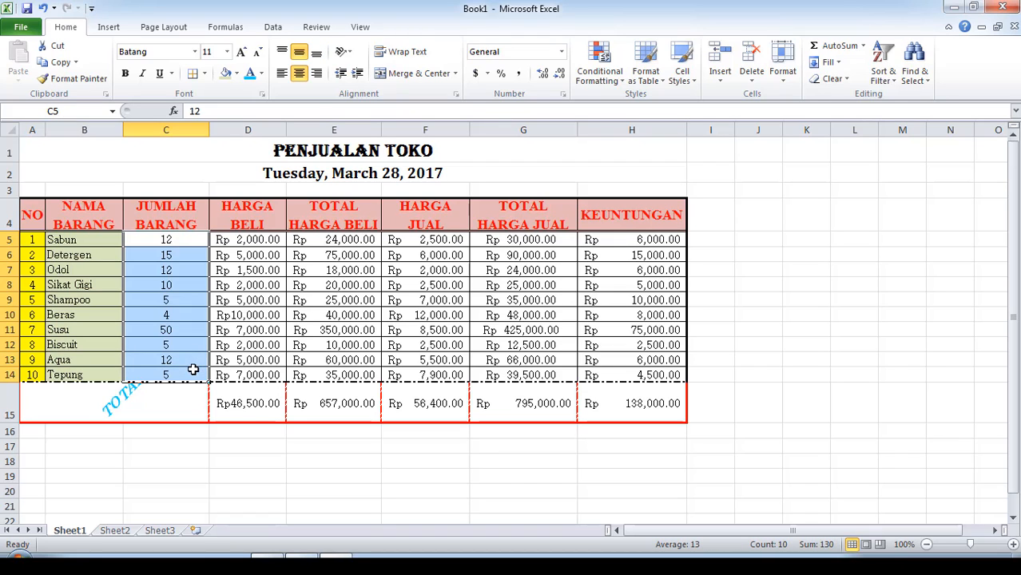
pyautogui.click(238, 70)
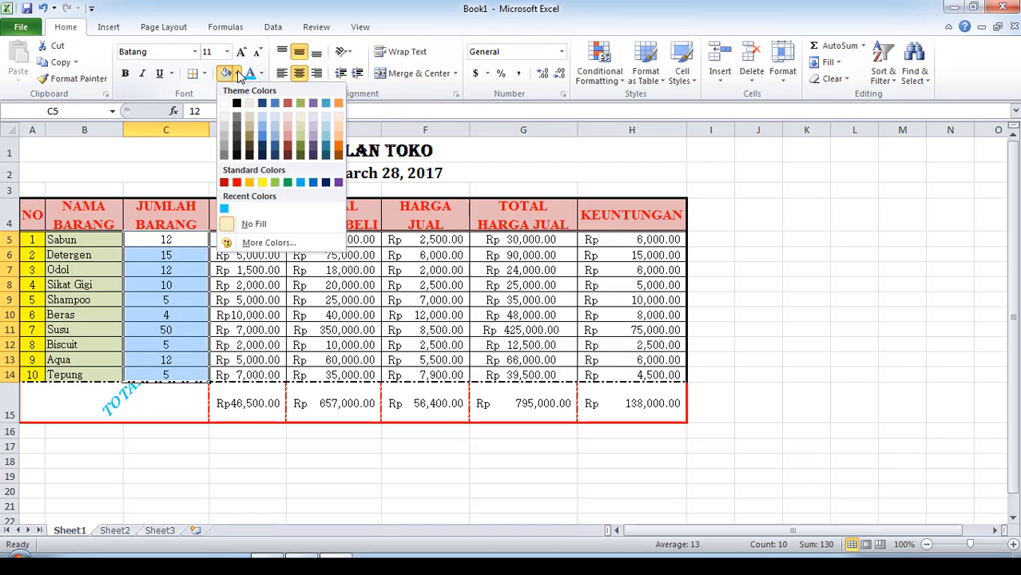
pyautogui.click(339, 132)
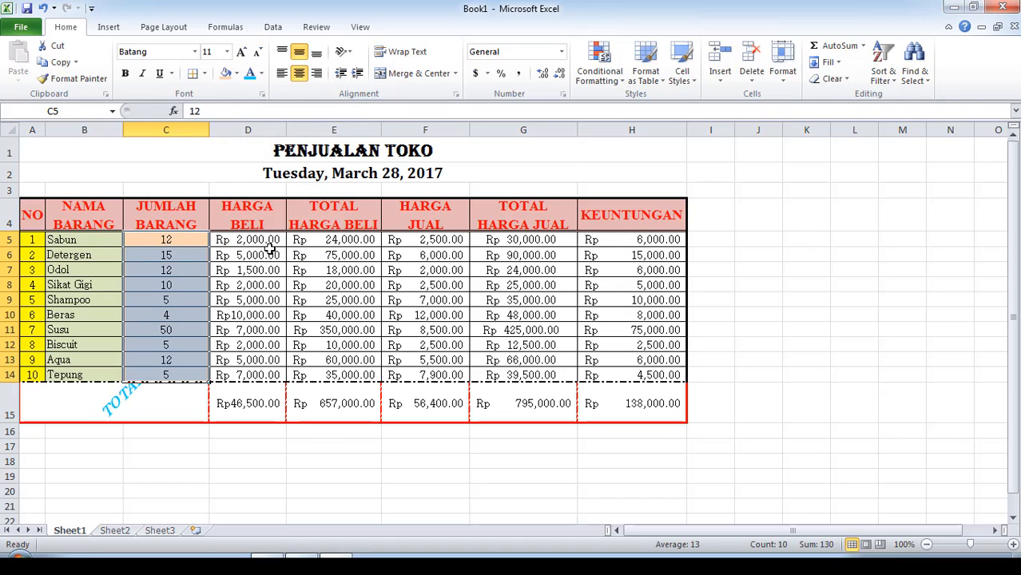
# - Fill the HARGA BELI item prices in D5:D14 with a light aqua blue
pyautogui.click(269, 242)
pyautogui.moveTo(269, 242); pyautogui.dragTo(589, 369)
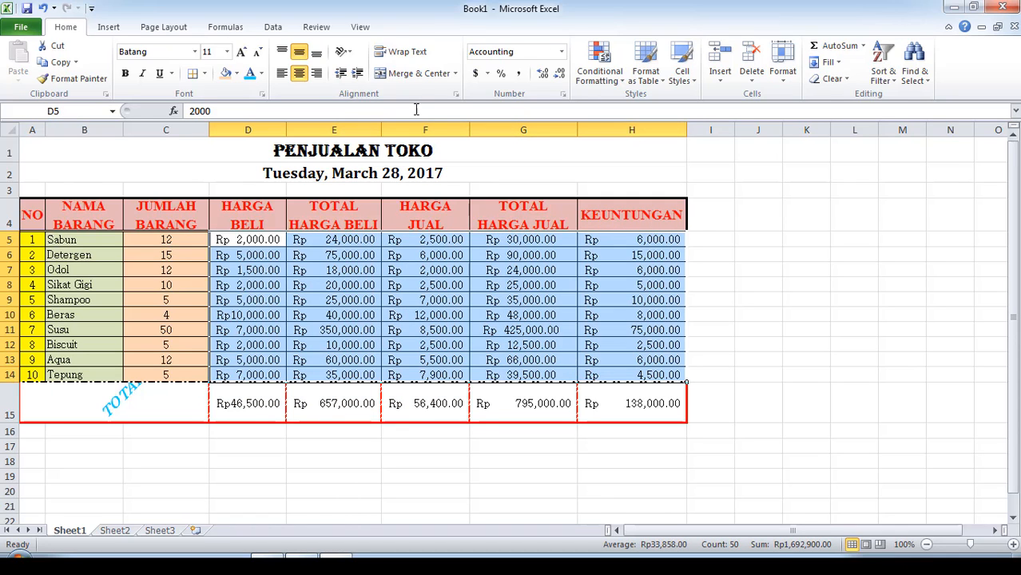
pyautogui.click(297, 315)
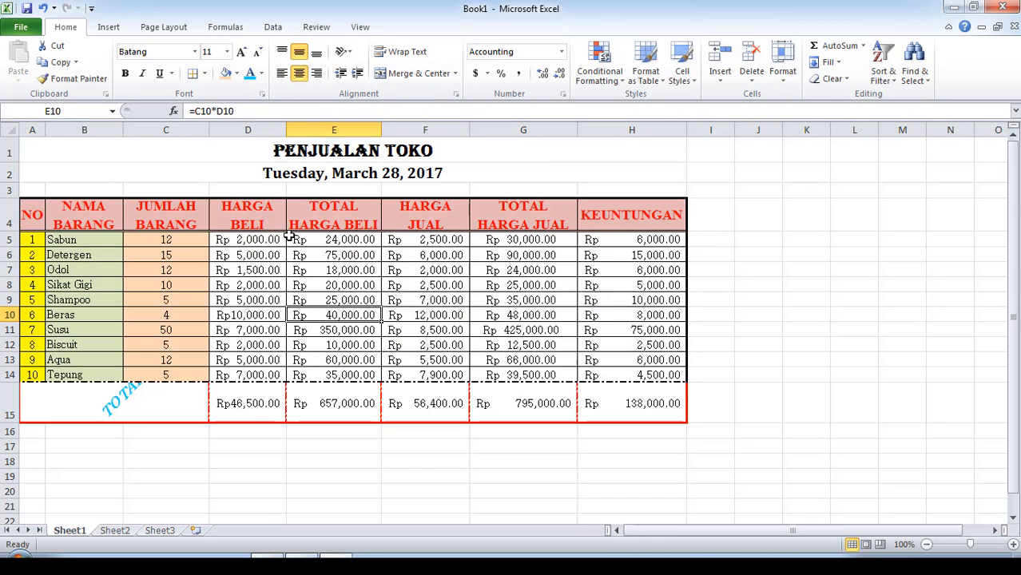
pyautogui.moveTo(254, 239); pyautogui.dragTo(253, 379)
pyautogui.click(236, 73)
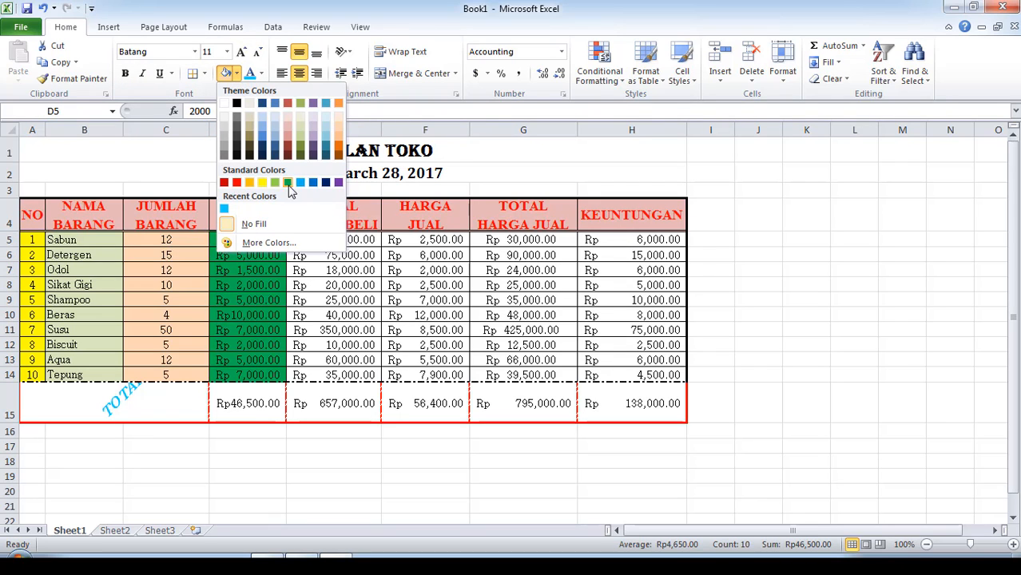
pyautogui.click(326, 130)
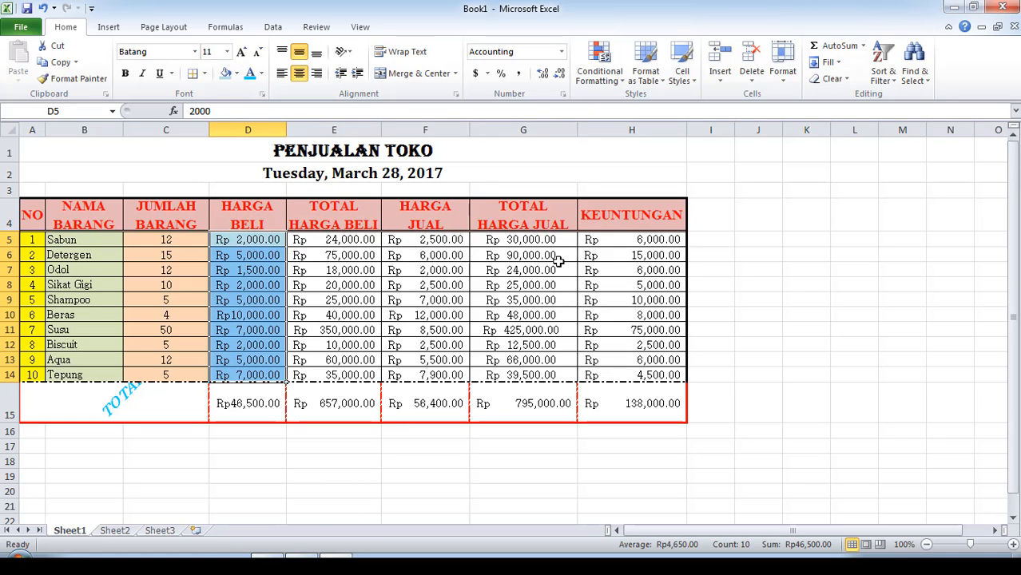
# - Fill the KEUNTUNGAN item cells H5:H14 with a medium-light red theme shade
pyautogui.moveTo(616, 240); pyautogui.dragTo(623, 377)
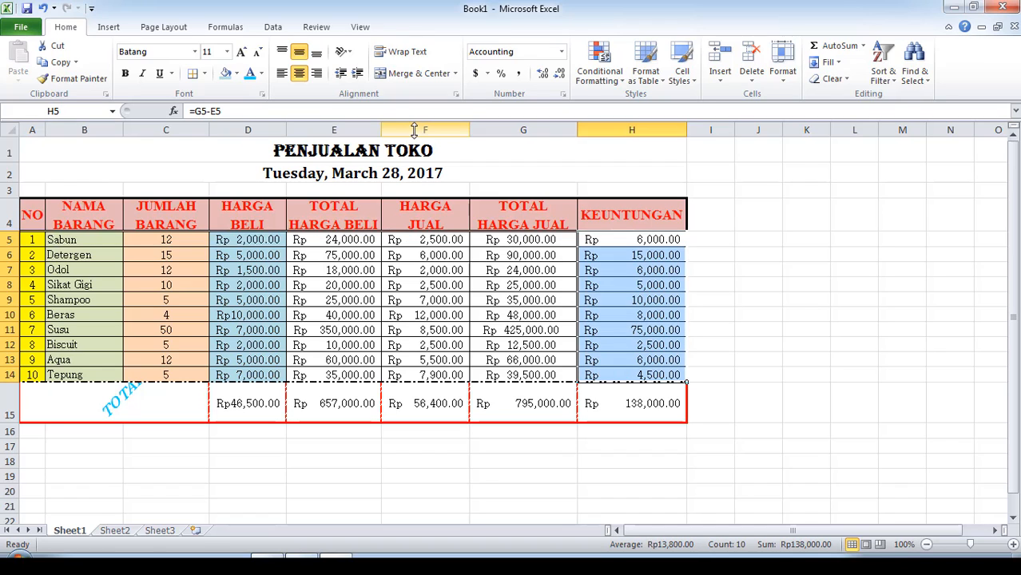
pyautogui.click(237, 71)
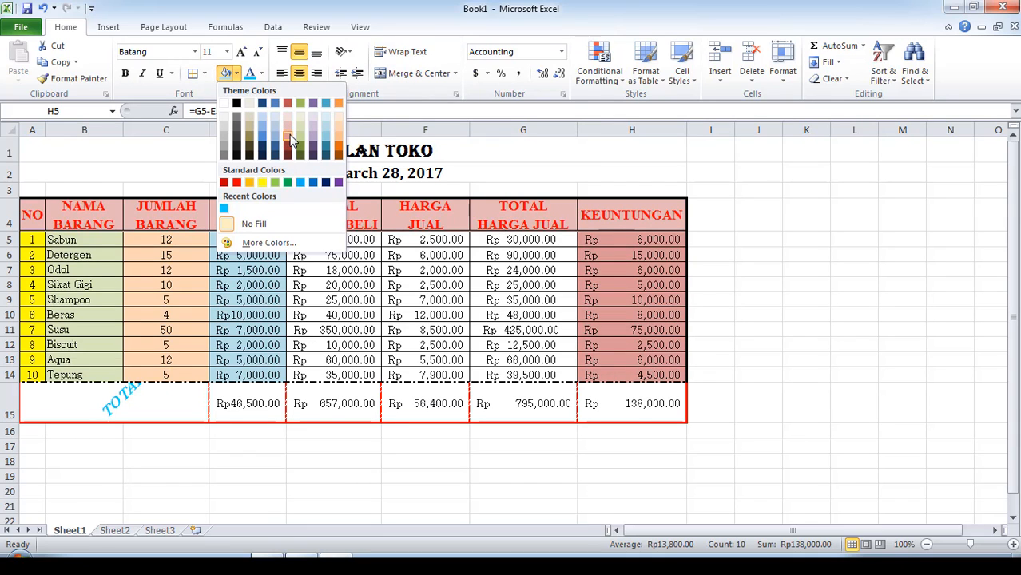
pyautogui.click(289, 134)
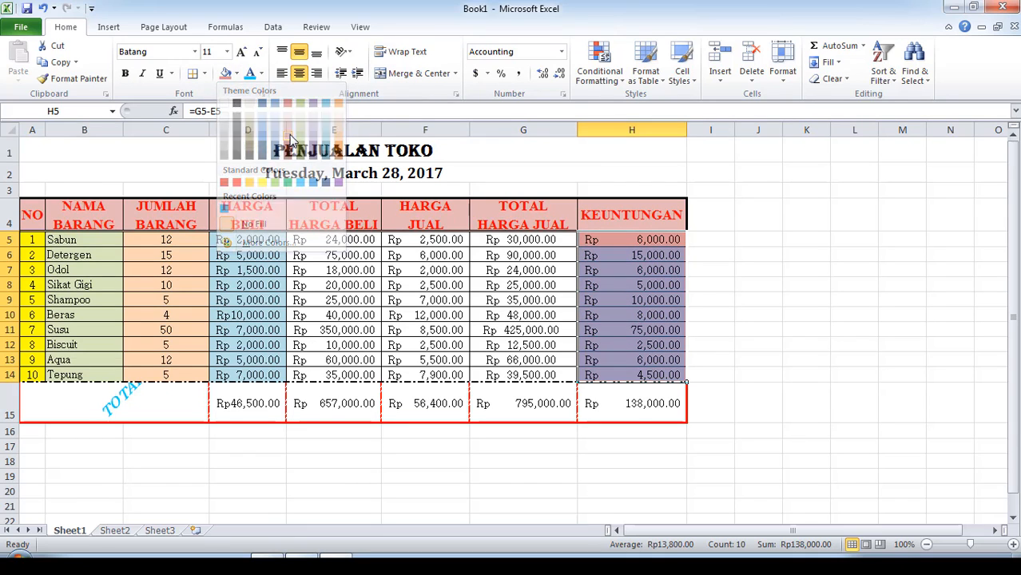
pyautogui.click(393, 504)
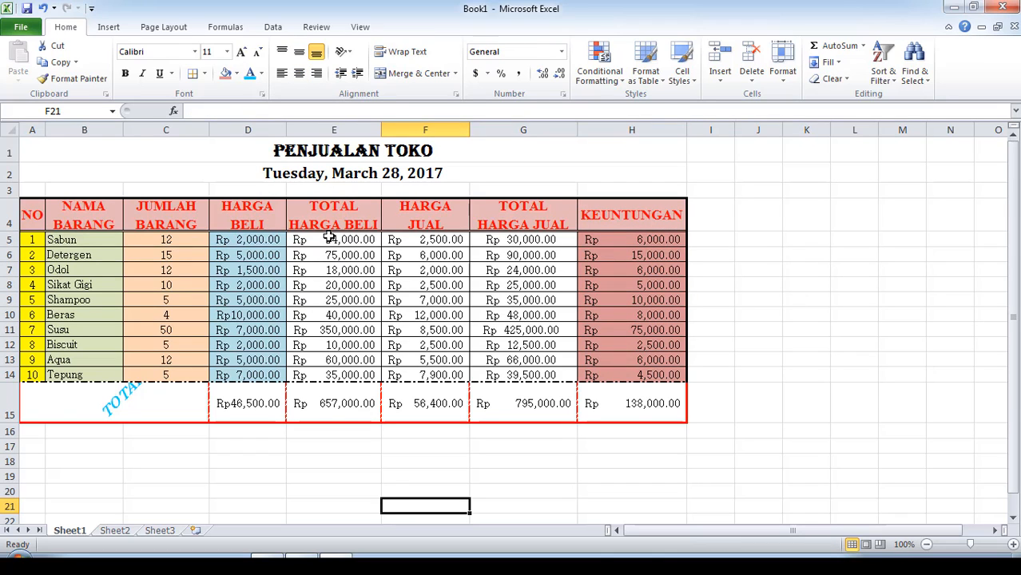
# - Give the HARGA JUAL item prices in F5:F14 the same light aqua blue fill as the HARGA BELI column
pyautogui.moveTo(394, 240); pyautogui.dragTo(399, 381)
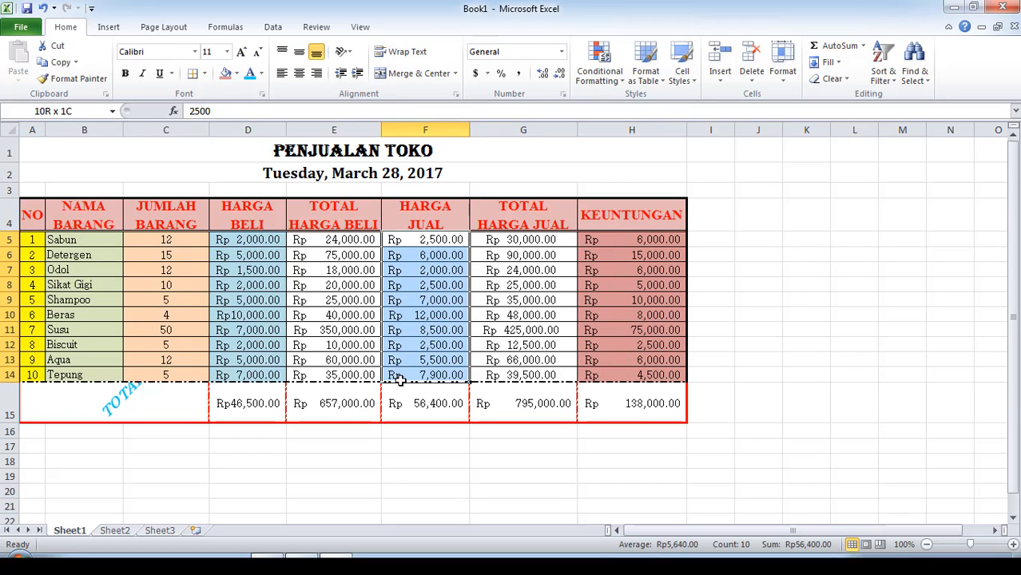
pyautogui.click(237, 73)
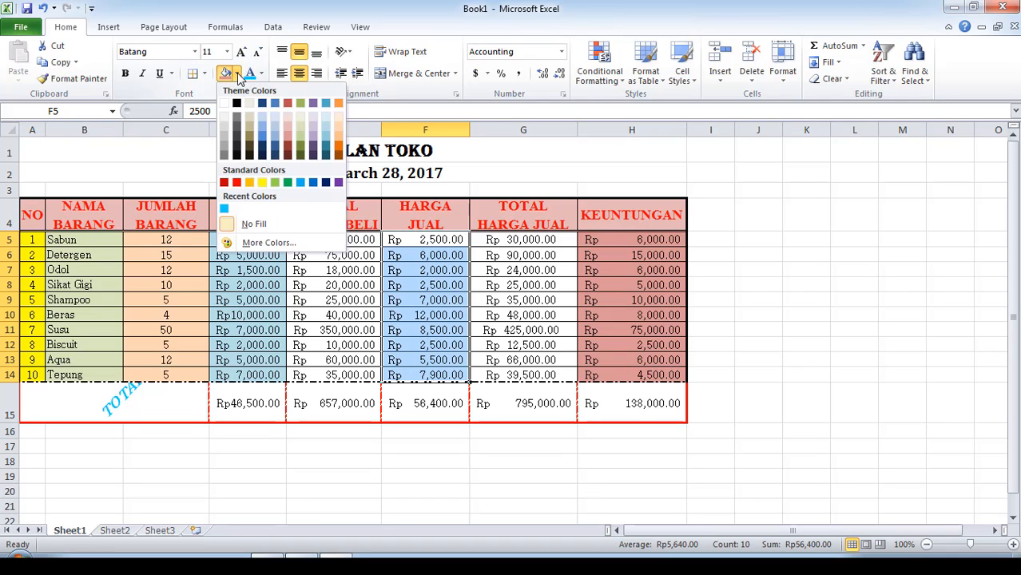
pyautogui.click(326, 130)
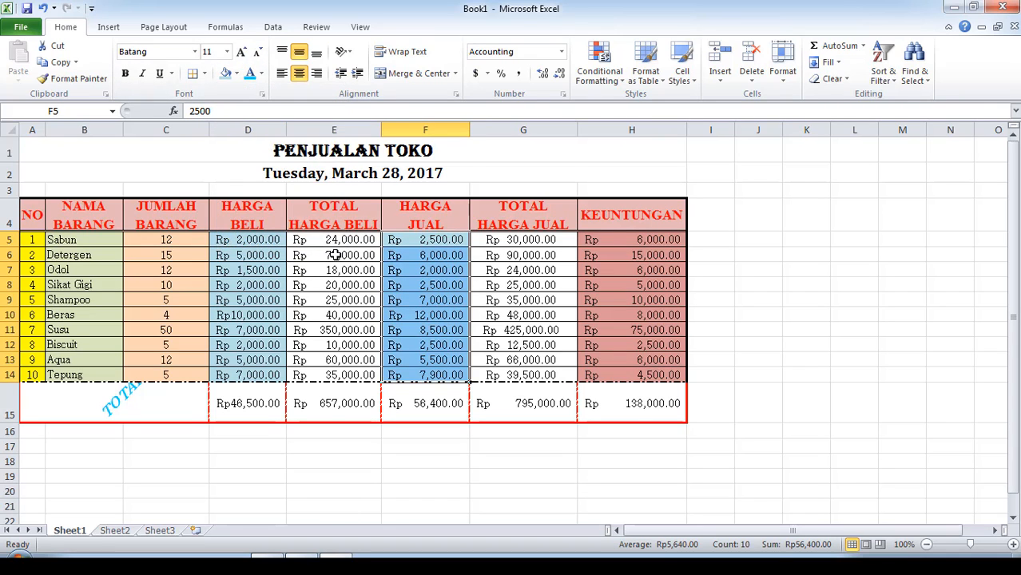
# - Fill the TOTAL HARGA BELI cells E5:E14 and the TOTAL HARGA JUAL cells G5:G14 with light tan
pyautogui.moveTo(336, 241); pyautogui.dragTo(352, 374)
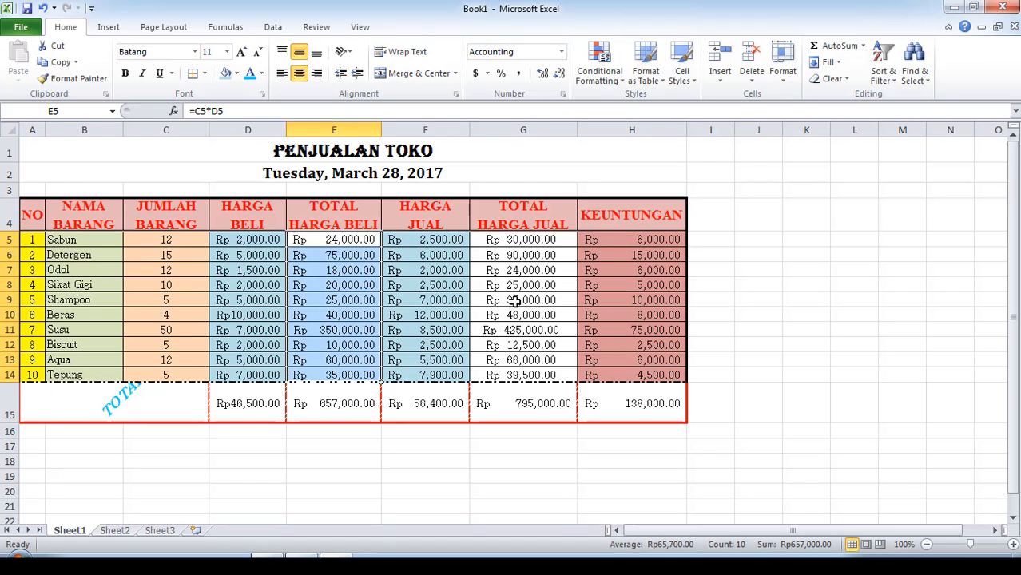
pyautogui.click(236, 70)
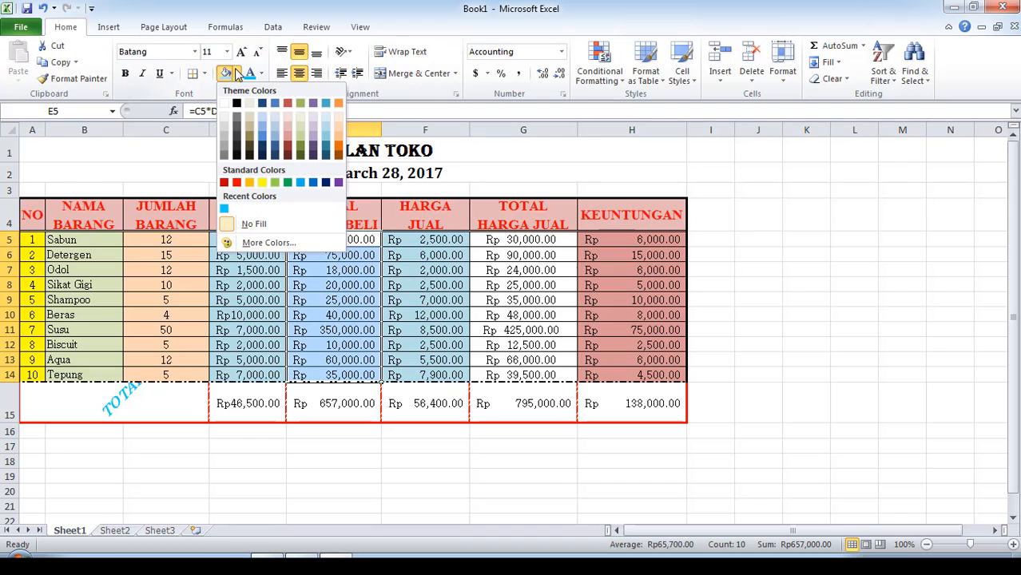
pyautogui.click(250, 107)
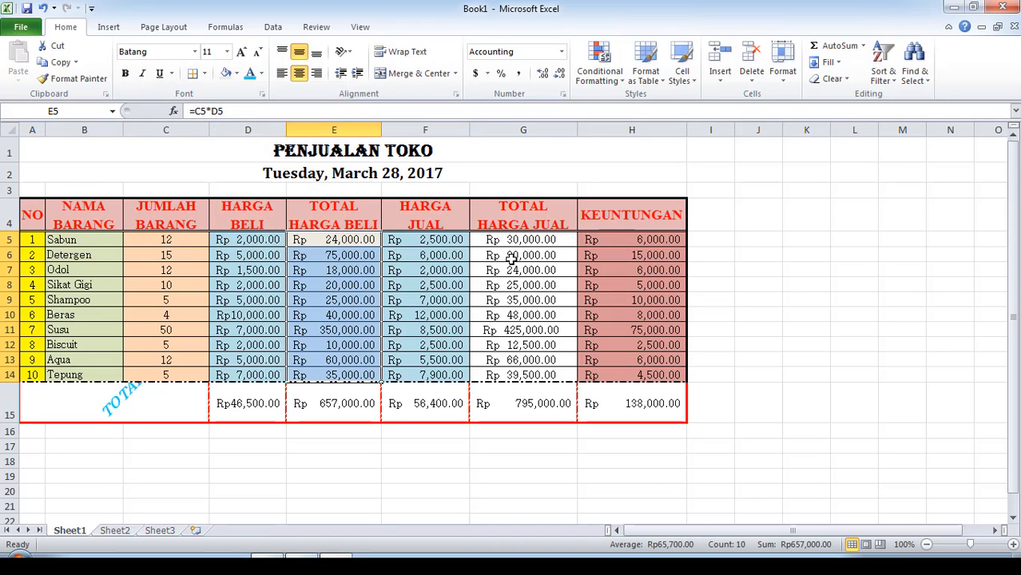
pyautogui.moveTo(509, 245); pyautogui.dragTo(510, 369)
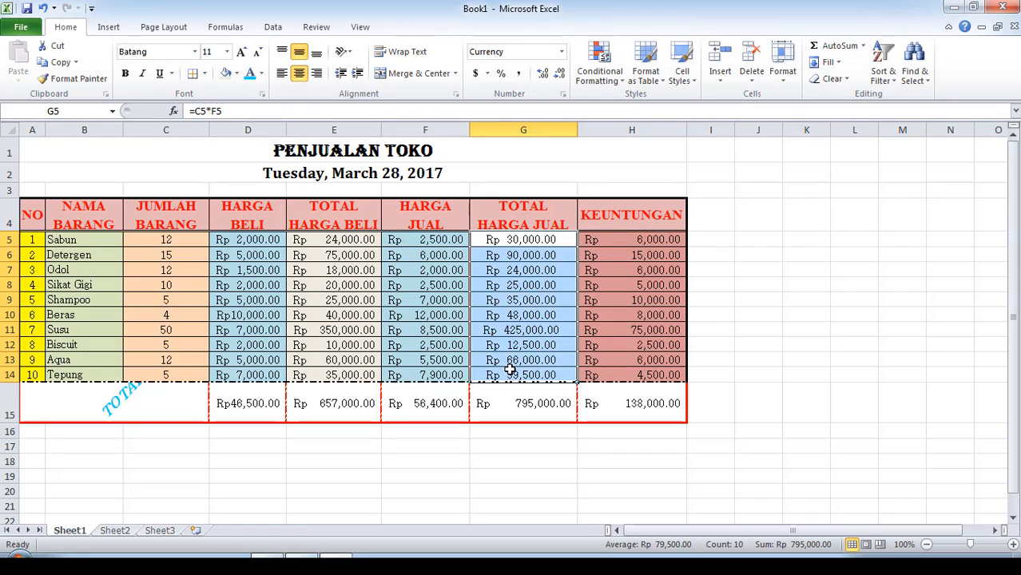
pyautogui.click(226, 73)
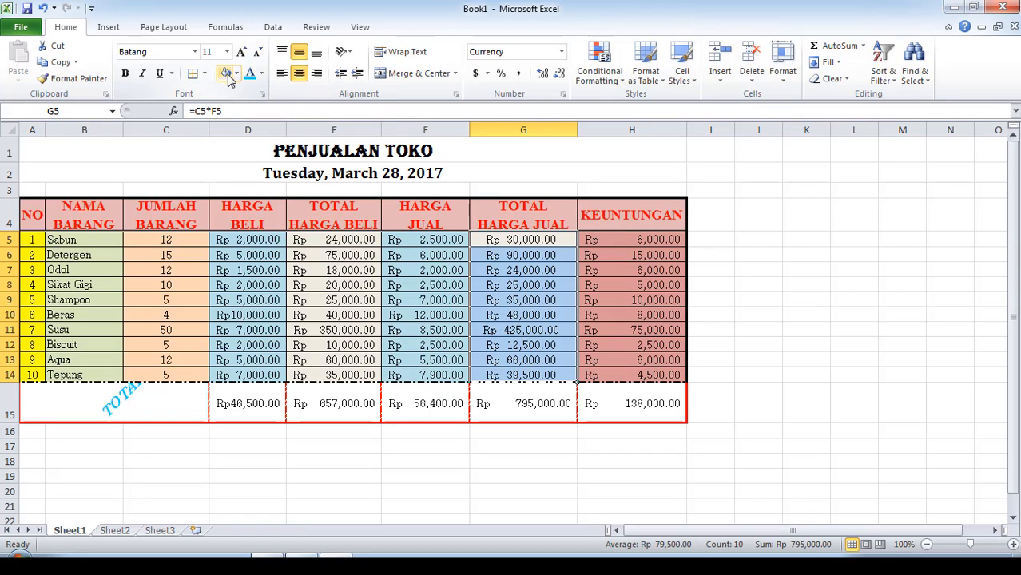
pyautogui.click(822, 357)
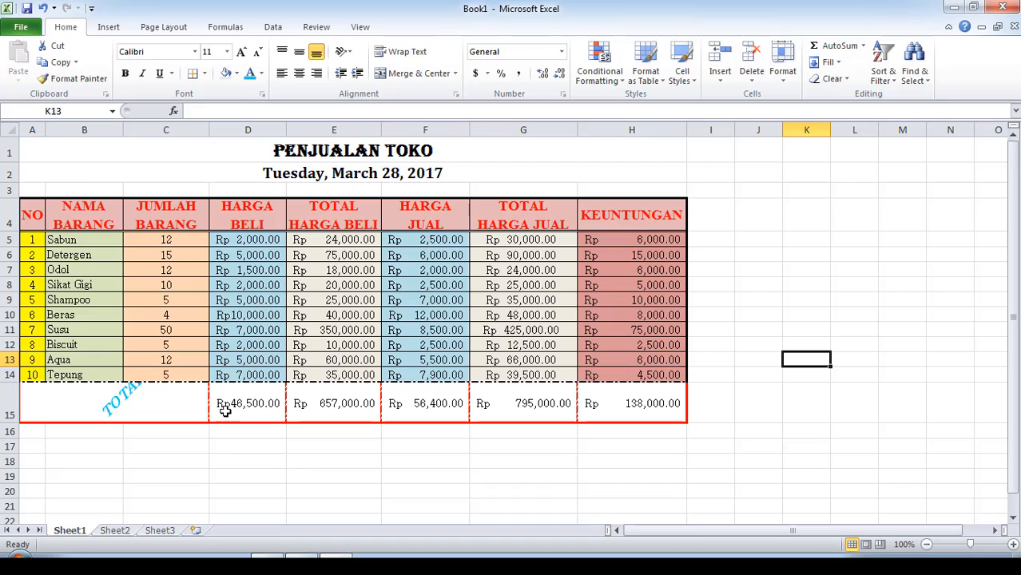
# - Make the total amounts in D15:H15 bold with a dark red font colour
pyautogui.moveTo(228, 409); pyautogui.dragTo(614, 411)
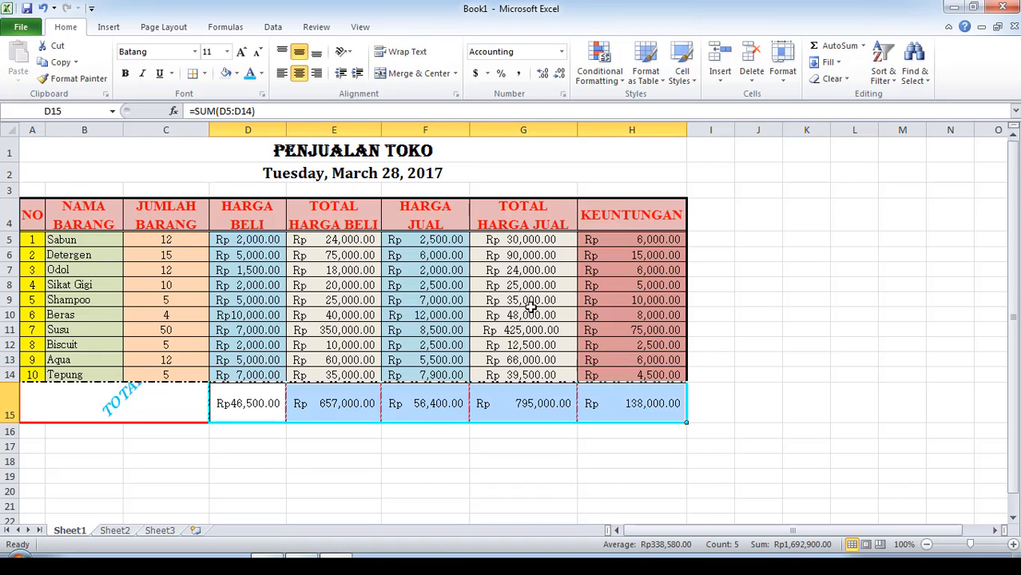
pyautogui.click(261, 73)
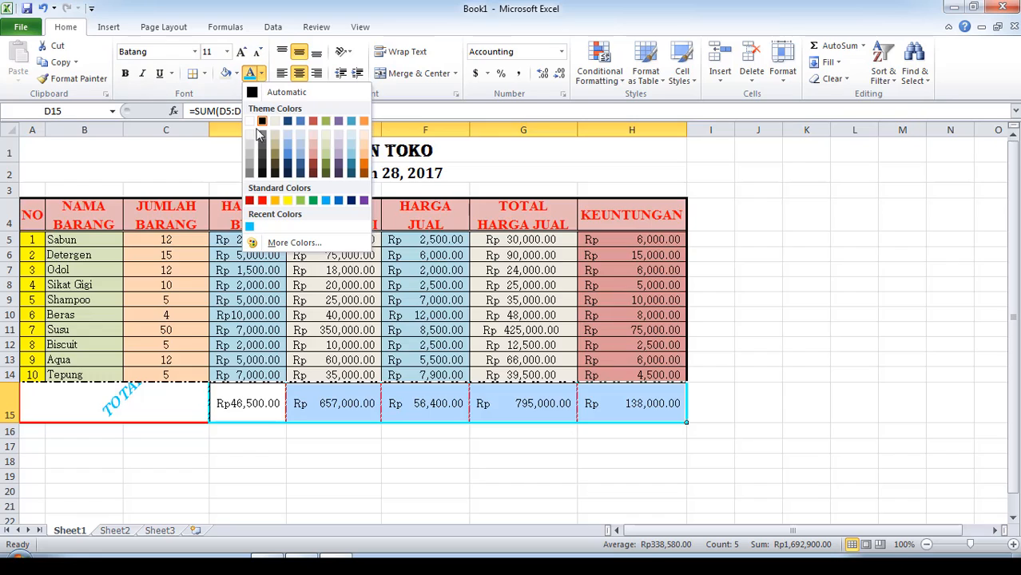
pyautogui.click(250, 201)
pyautogui.click(125, 74)
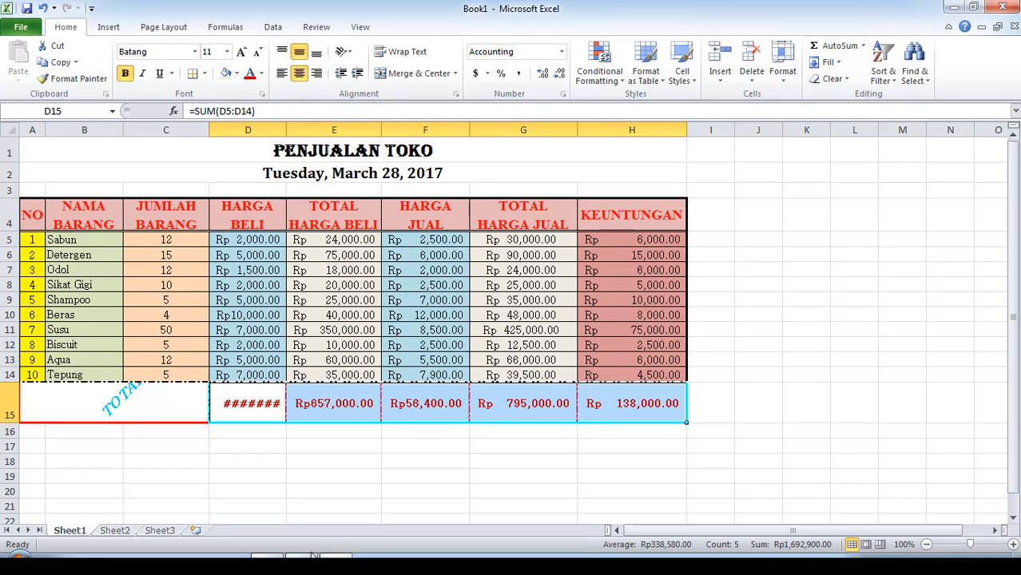
# - Widen column D so the bold HARGA BELI total in D15 fits its cell
pyautogui.click(276, 477)
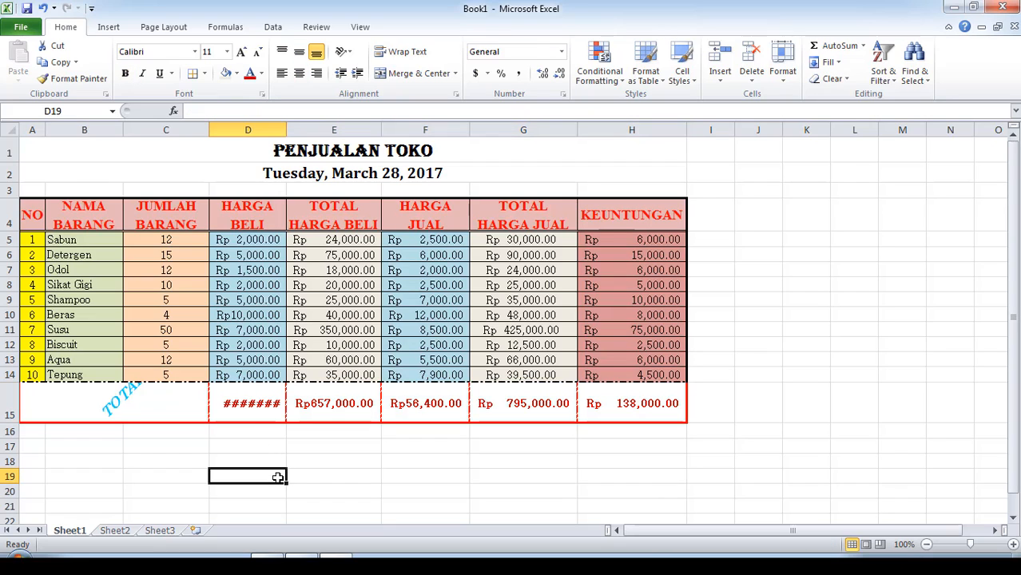
pyautogui.click(248, 406)
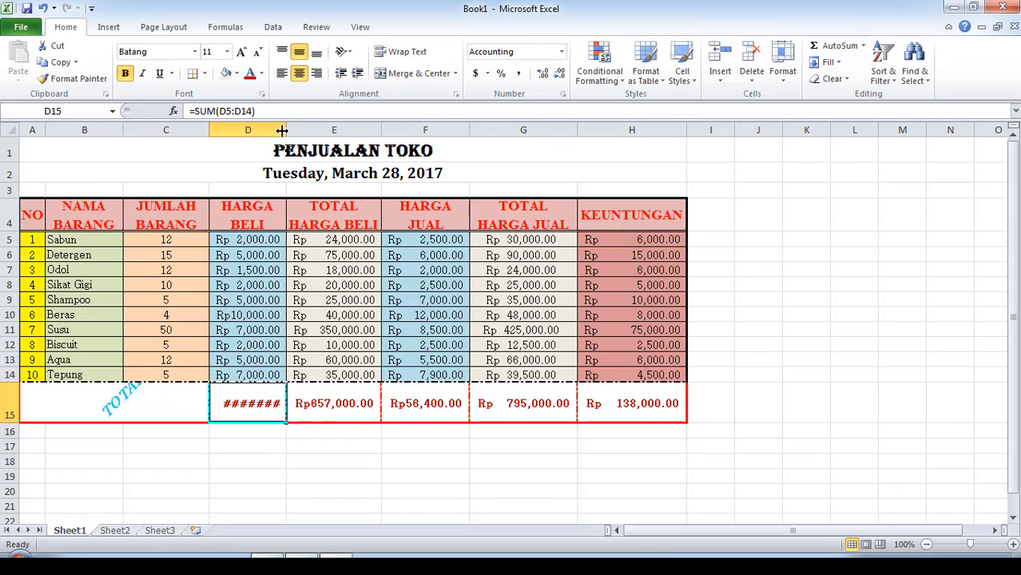
pyautogui.moveTo(286, 129); pyautogui.dragTo(306, 125)
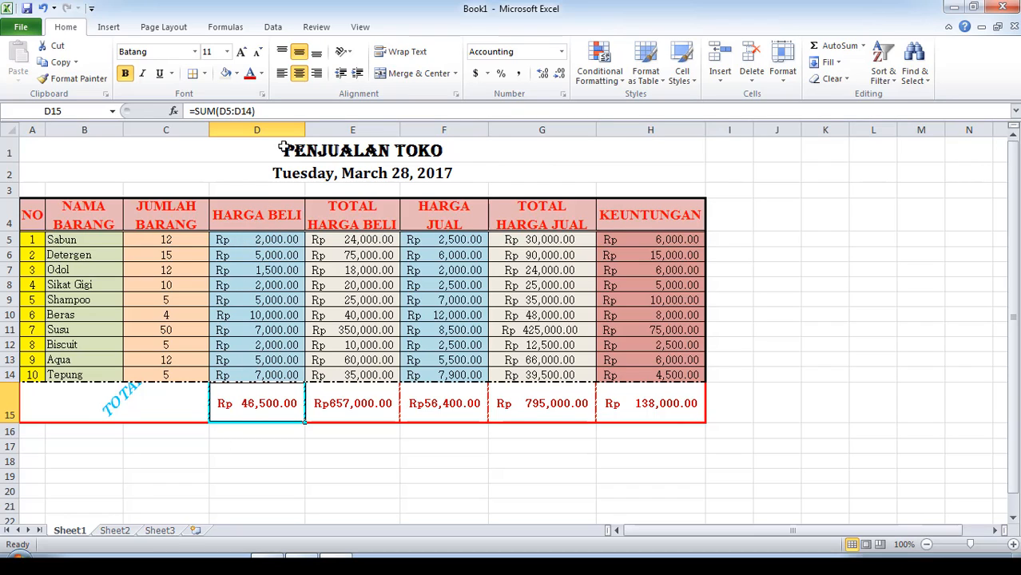
# - Narrow column D slightly so its HARGA BELI heading wraps onto two lines like the neighbouring headings
pyautogui.moveTo(304, 130); pyautogui.dragTo(302, 130)
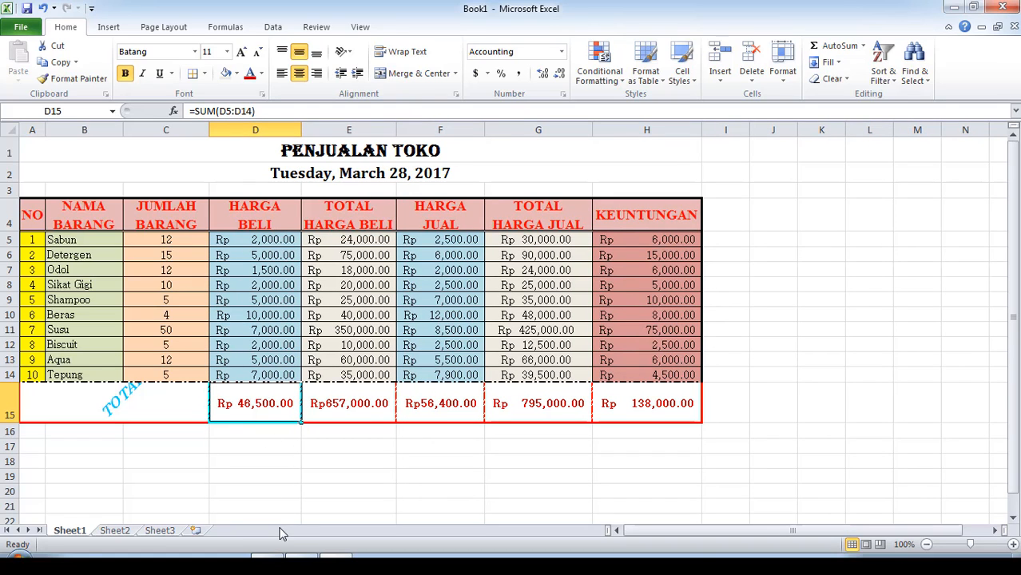
pyautogui.click(293, 504)
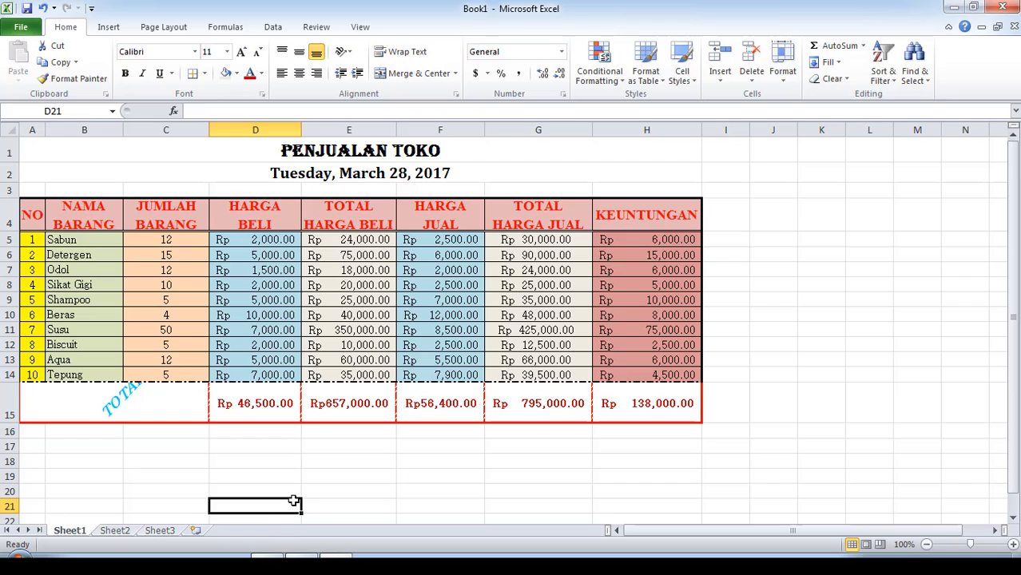
# - Set the text orientation of the merged TOTAL cell A15 to 30 degrees so the word fits the row
pyautogui.click(128, 394)
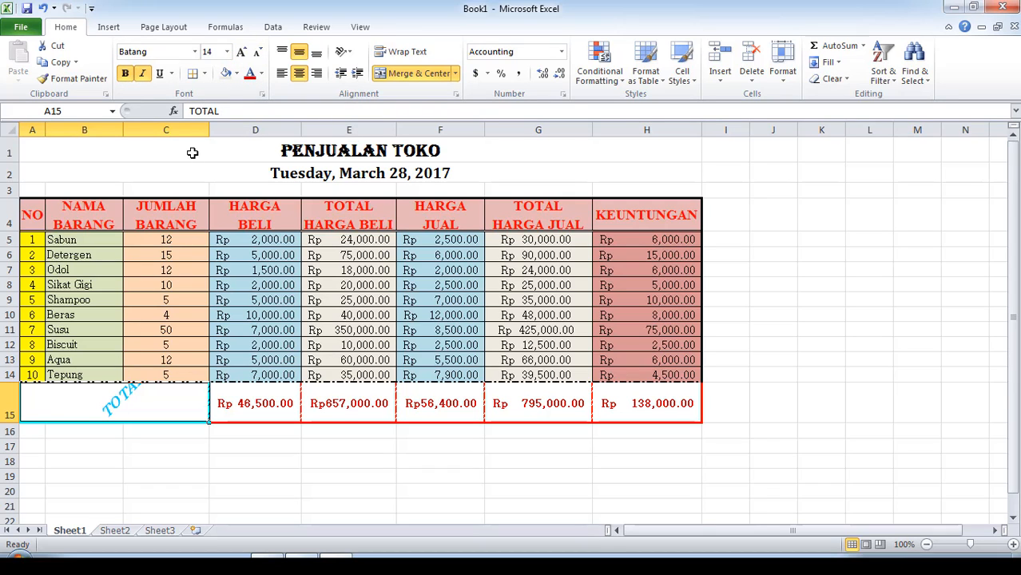
pyautogui.click(263, 94)
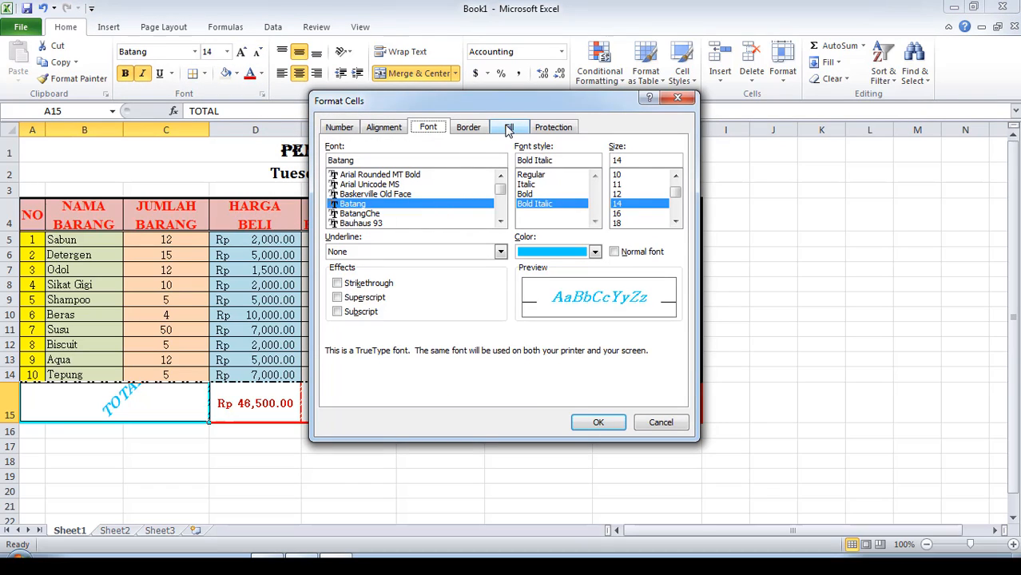
pyautogui.click(399, 128)
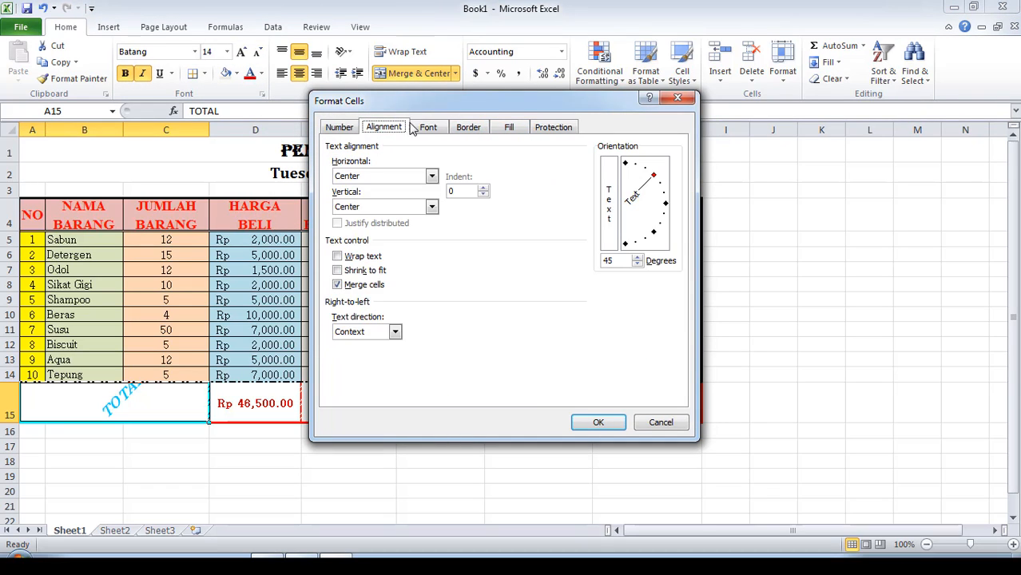
pyautogui.click(661, 189)
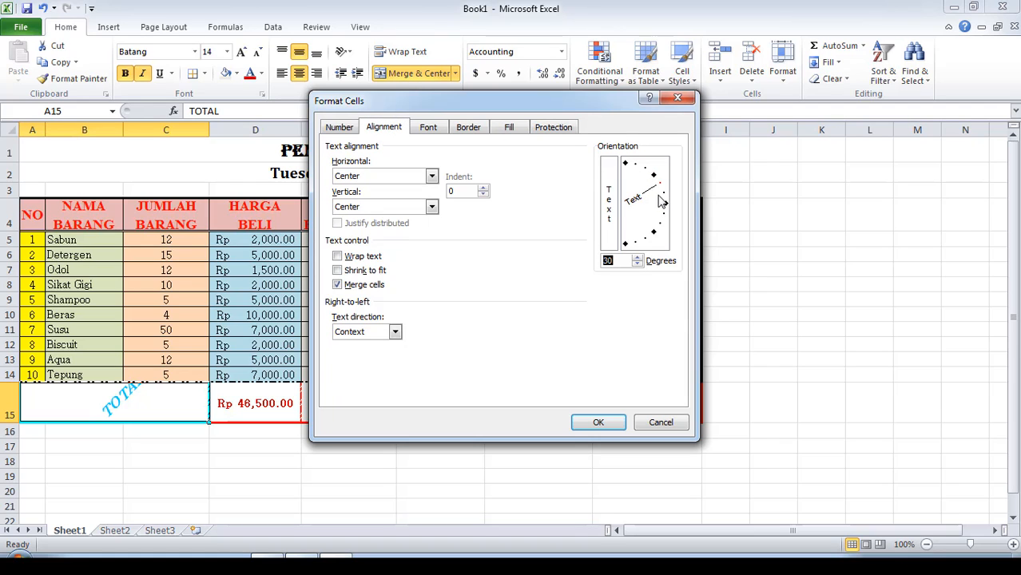
pyautogui.click(599, 423)
pyautogui.click(357, 496)
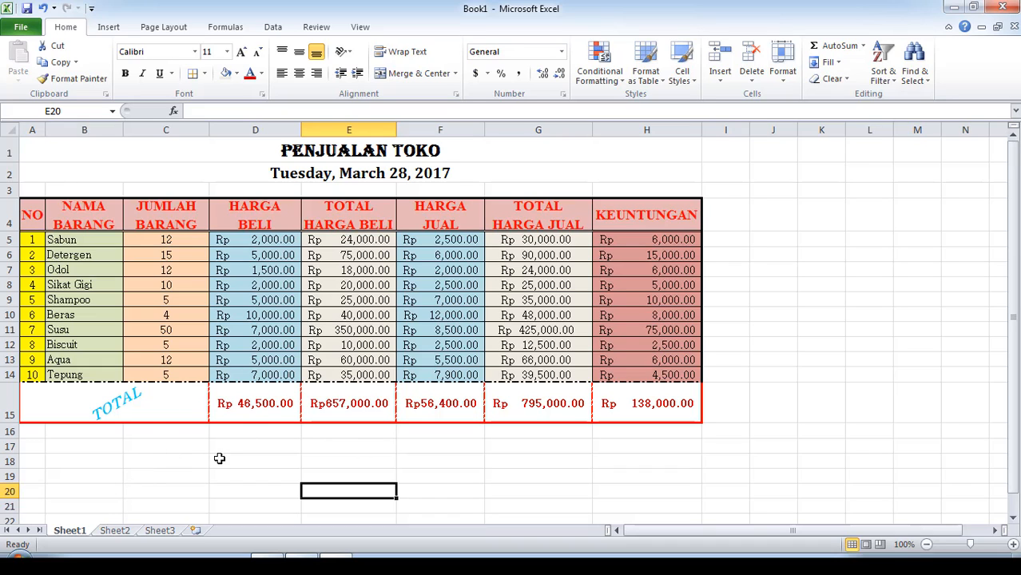
pyautogui.click(1005, 8)
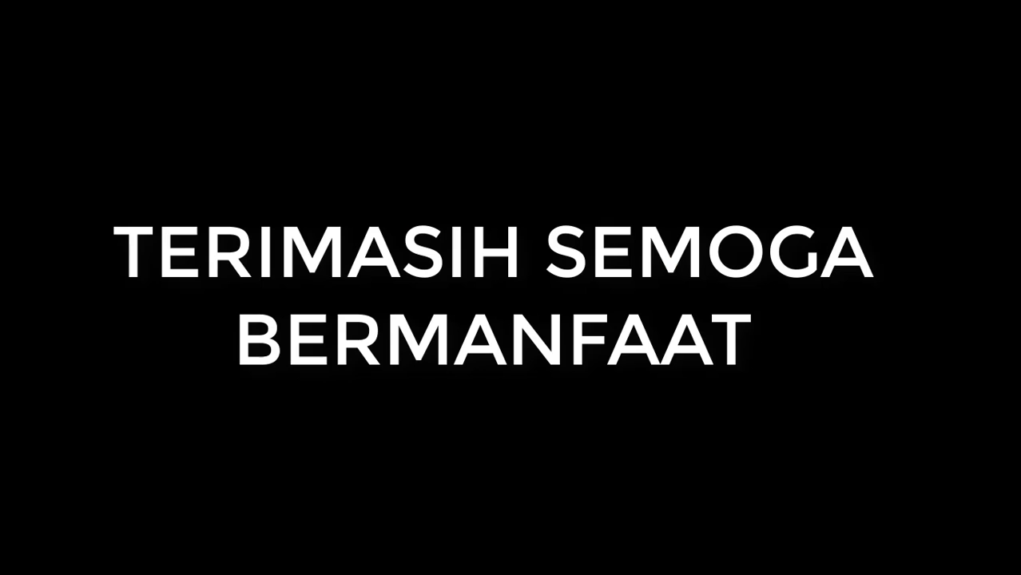